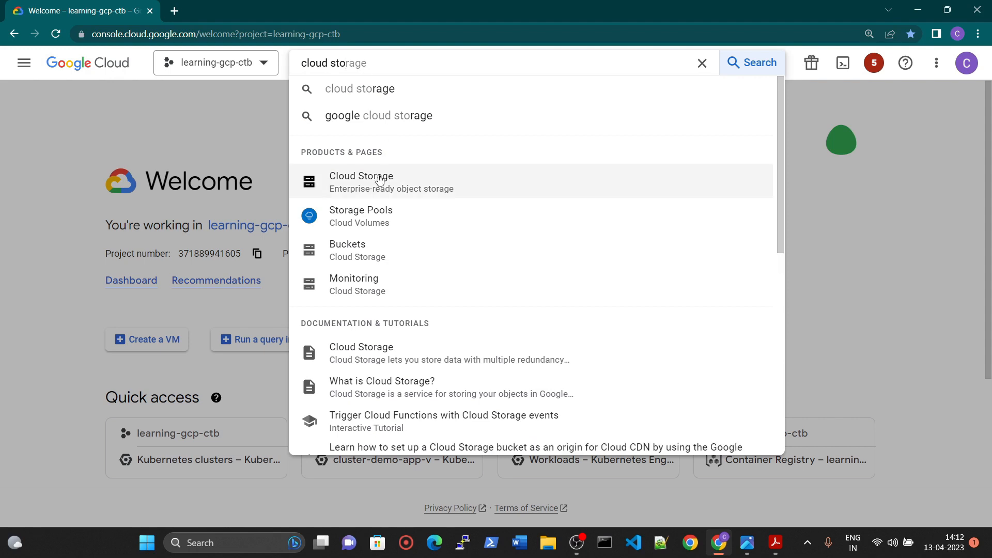
# Step: Open Cloud Storage from the search suggestions and start creating a new bucket
pyautogui.click(377, 177)
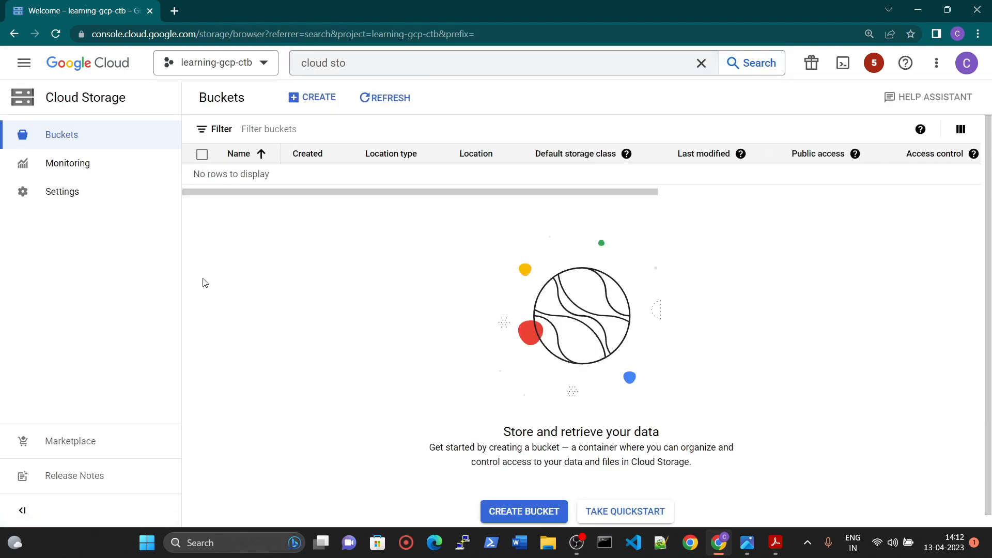
pyautogui.click(598, 494)
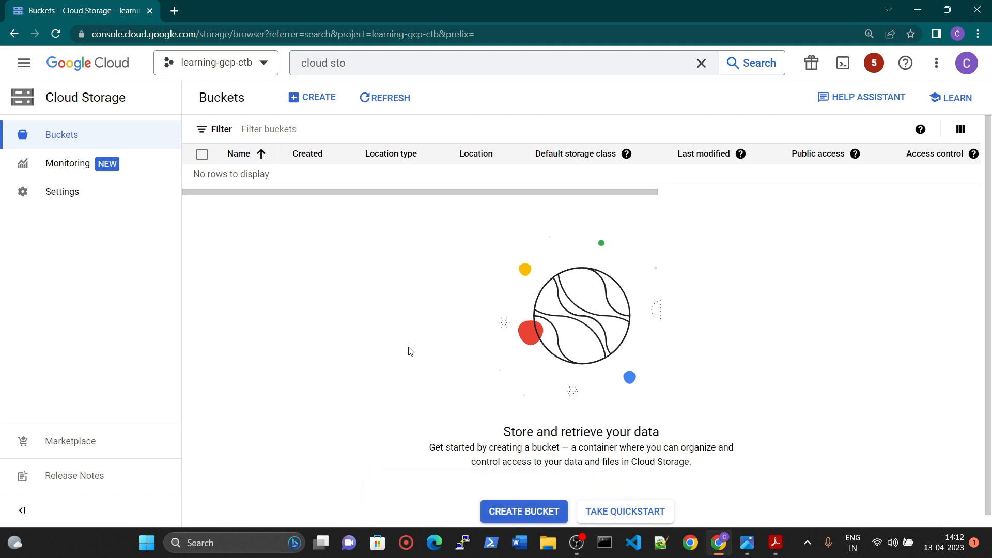
pyautogui.hscroll(3, 269, 199)
pyautogui.moveTo(287, 191); pyautogui.dragTo(140, 203)
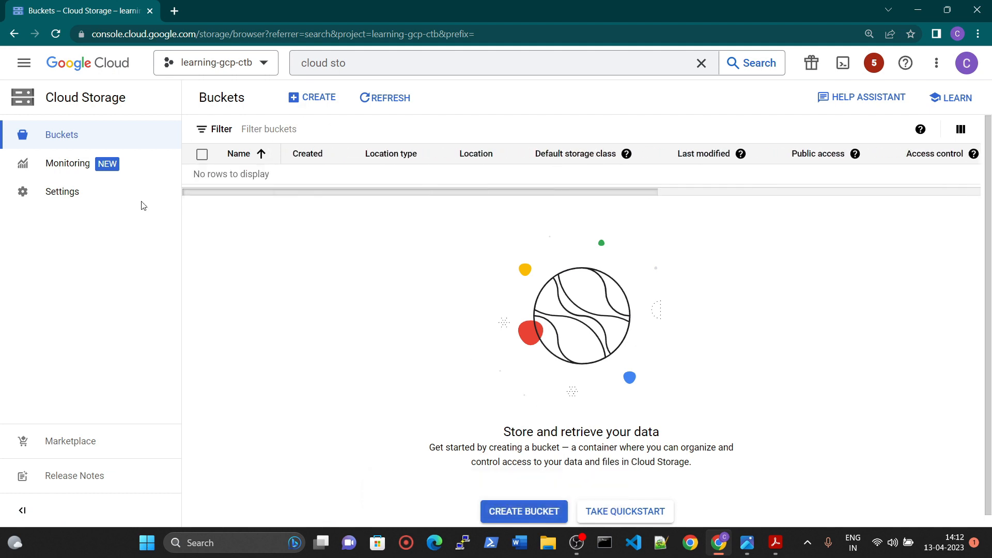
pyautogui.click(313, 102)
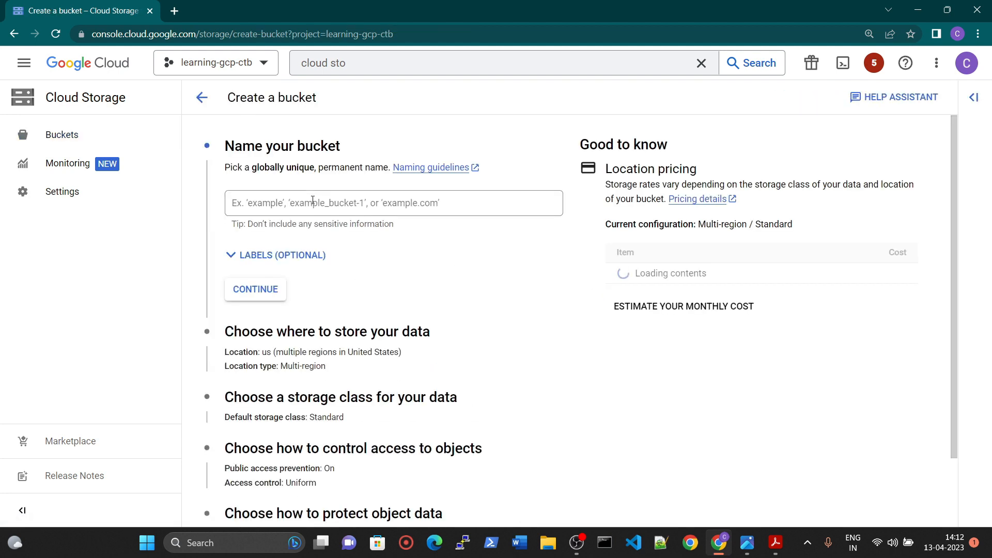
# Step: Name the bucket learning-gcs-tg and accept the Multi-region location us (multiple regions in United States)
pyautogui.click(279, 204)
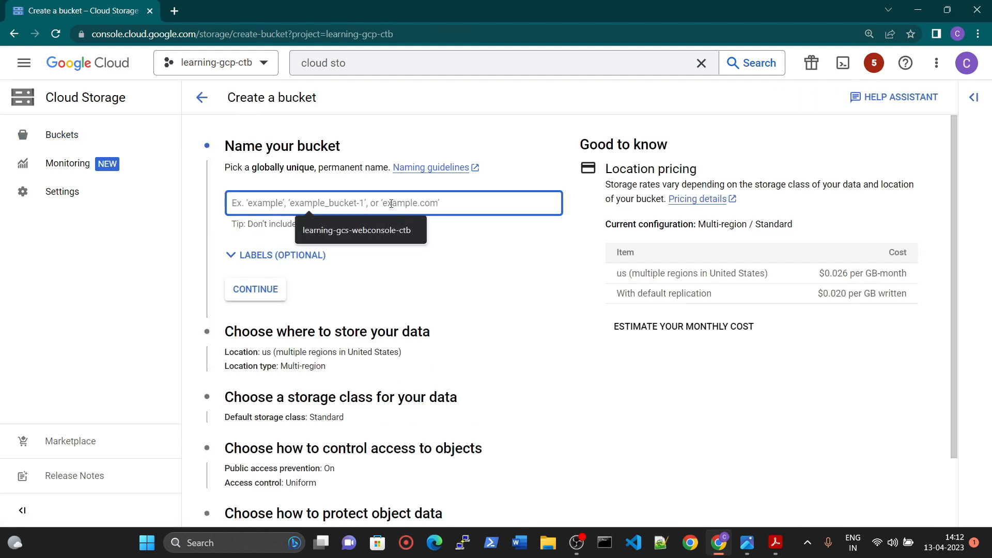
pyautogui.write('le')
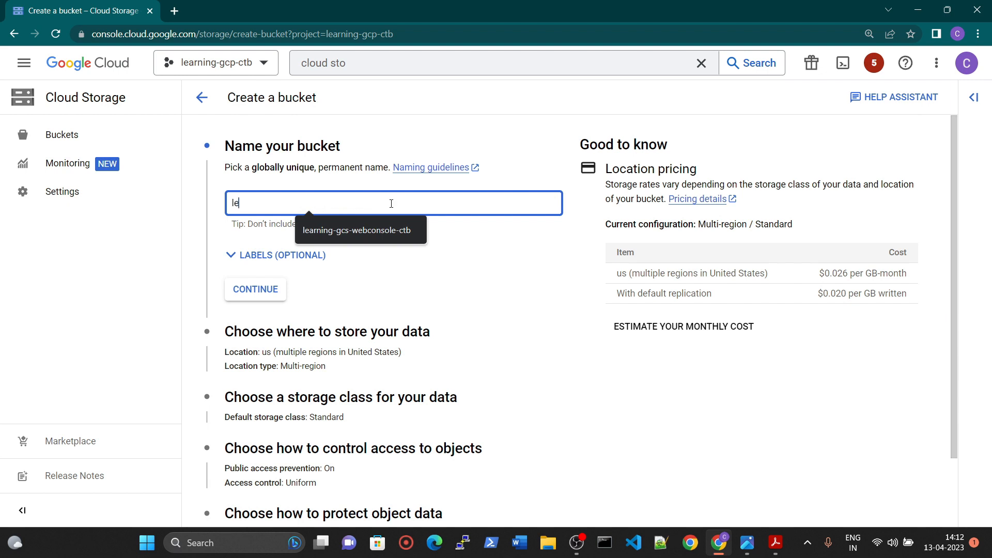
pyautogui.write('arning-gcs-tg')
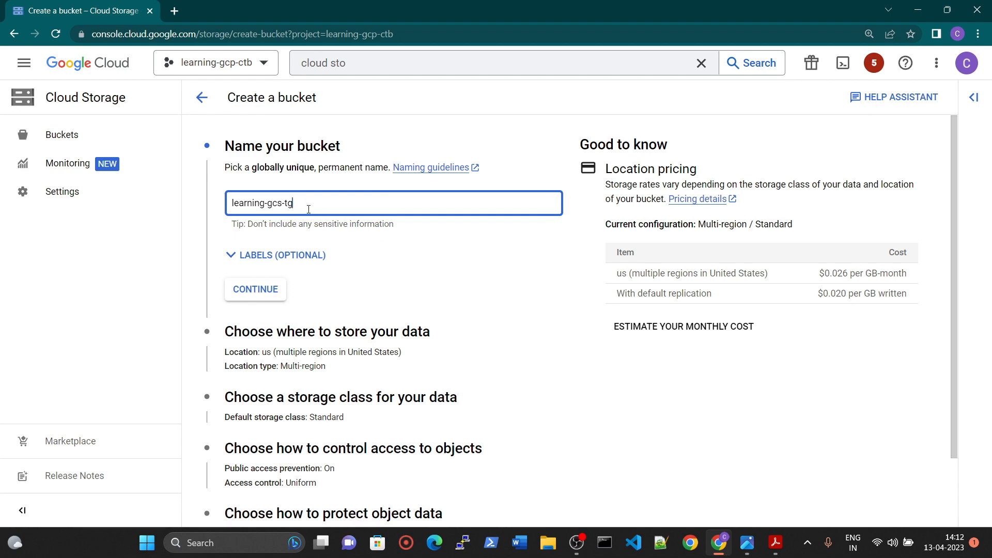
pyautogui.scroll(-2, 337, 264)
pyautogui.scroll(1, 341, 271)
pyautogui.moveTo(252, 168); pyautogui.dragTo(324, 179)
pyautogui.click(315, 170)
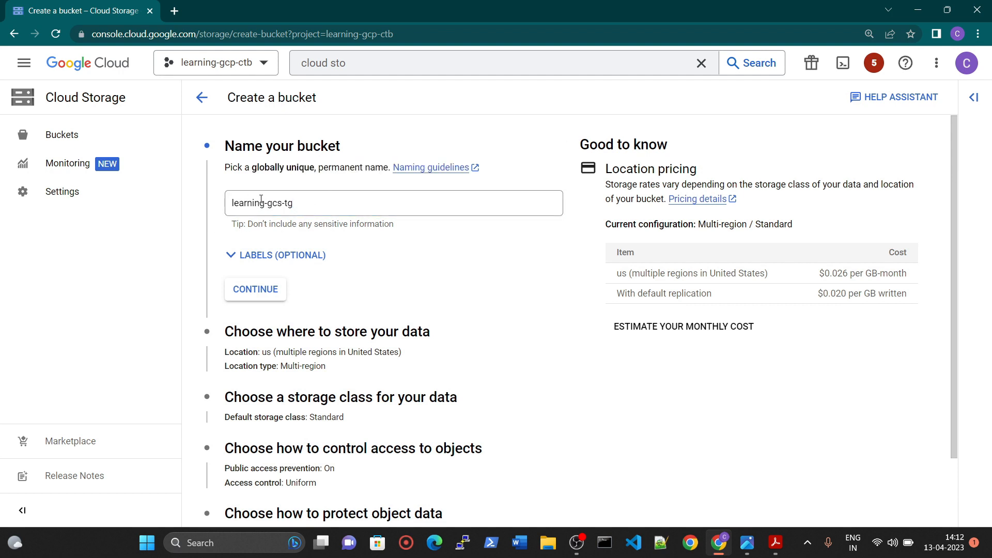
pyautogui.click(267, 298)
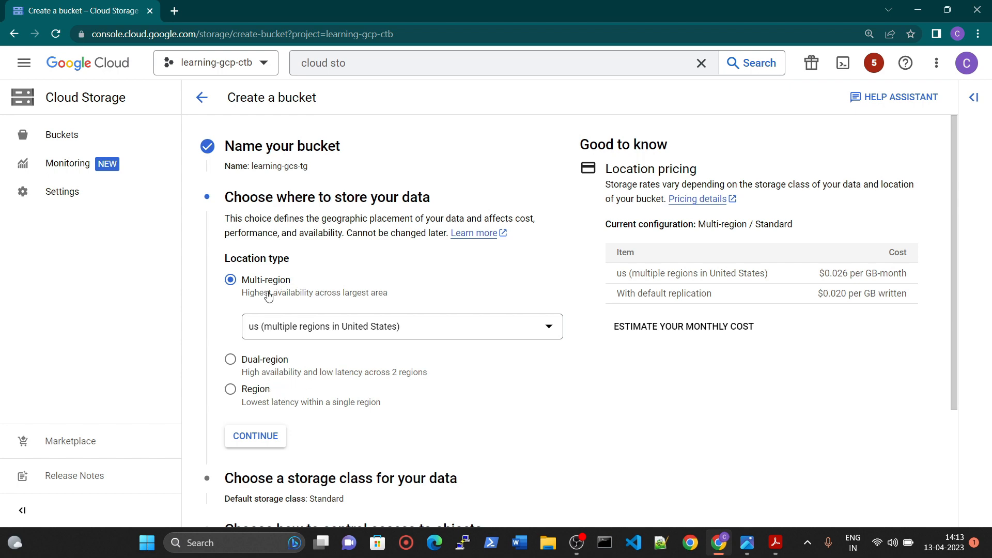
pyautogui.scroll(-3, 274, 297)
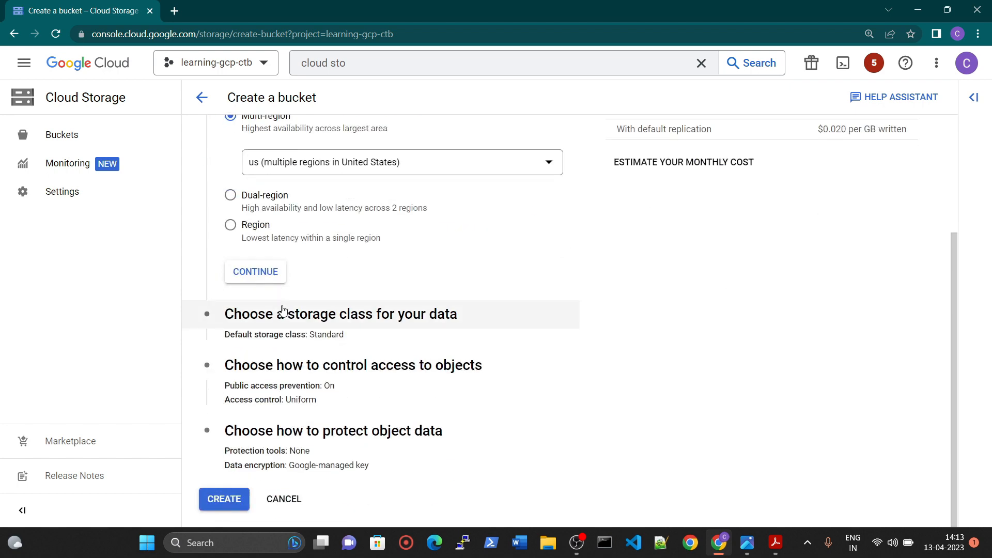
pyautogui.click(265, 274)
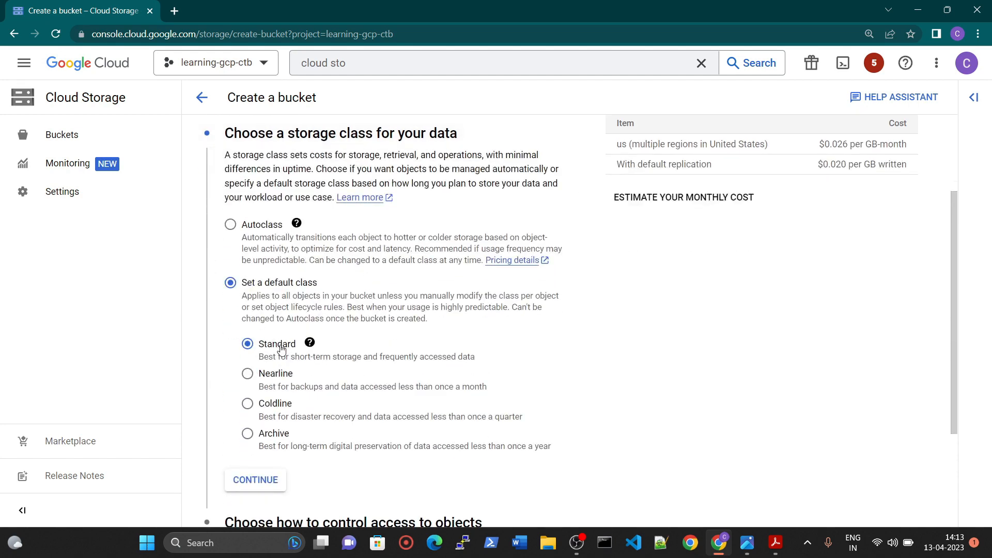
# Step: Compare the Standard, Nearline, Coldline and Archive storage classes and set Standard as the bucket's default class
pyautogui.moveTo(310, 343)
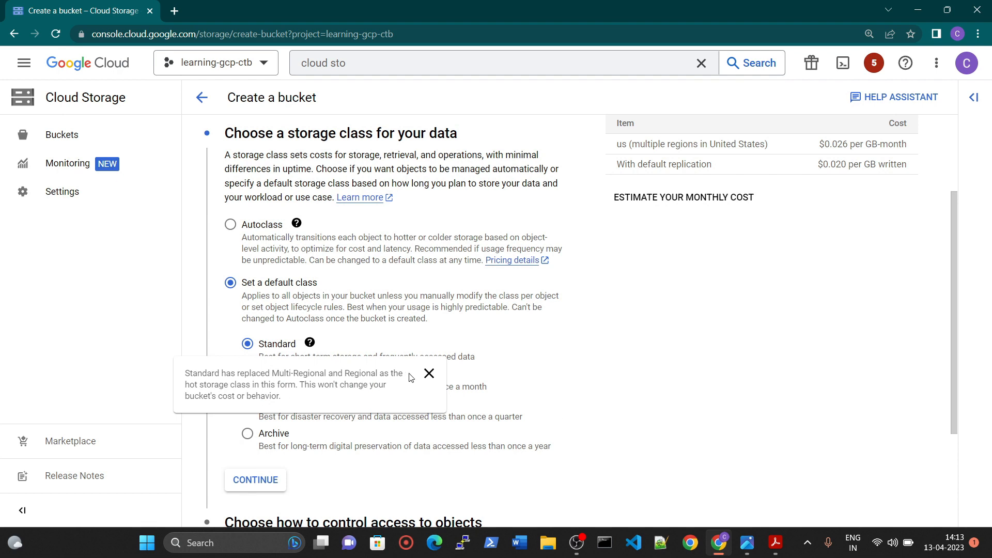
pyautogui.click(428, 374)
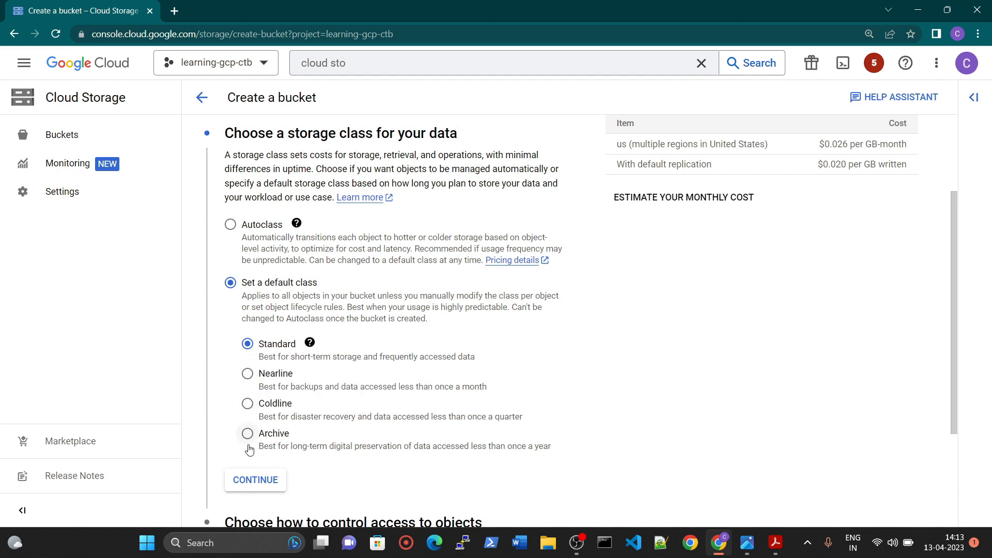
pyautogui.moveTo(259, 357); pyautogui.dragTo(453, 367)
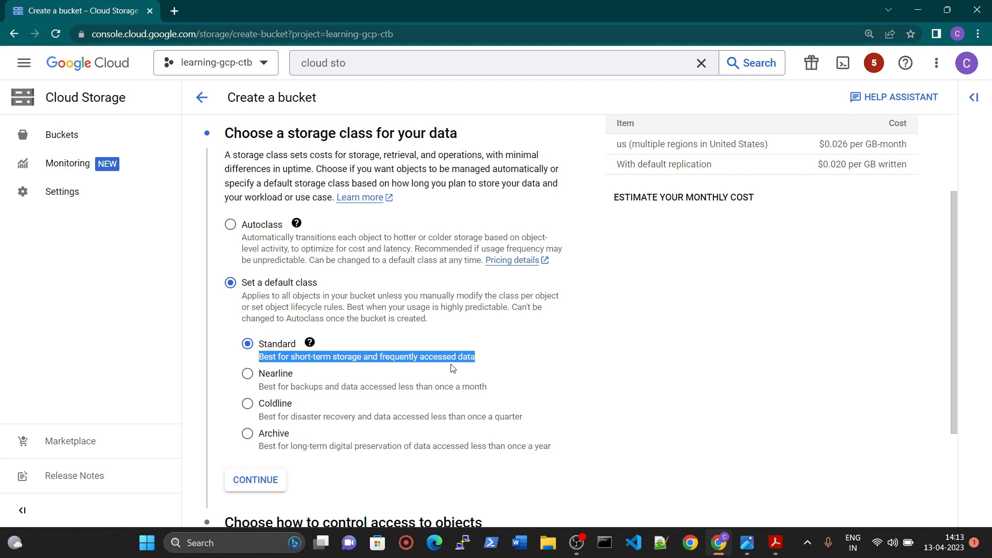
pyautogui.moveTo(258, 387); pyautogui.dragTo(396, 398)
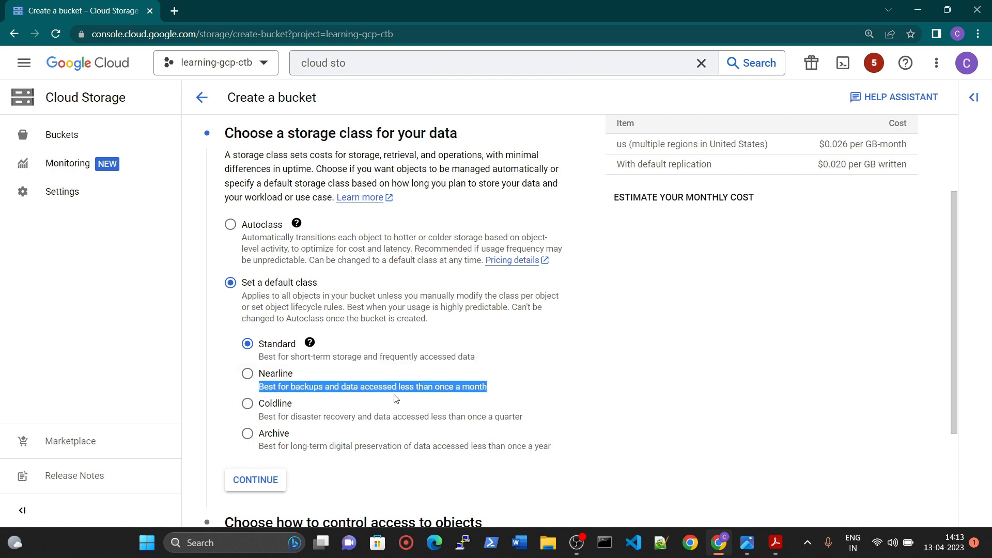
pyautogui.moveTo(264, 416); pyautogui.dragTo(351, 422)
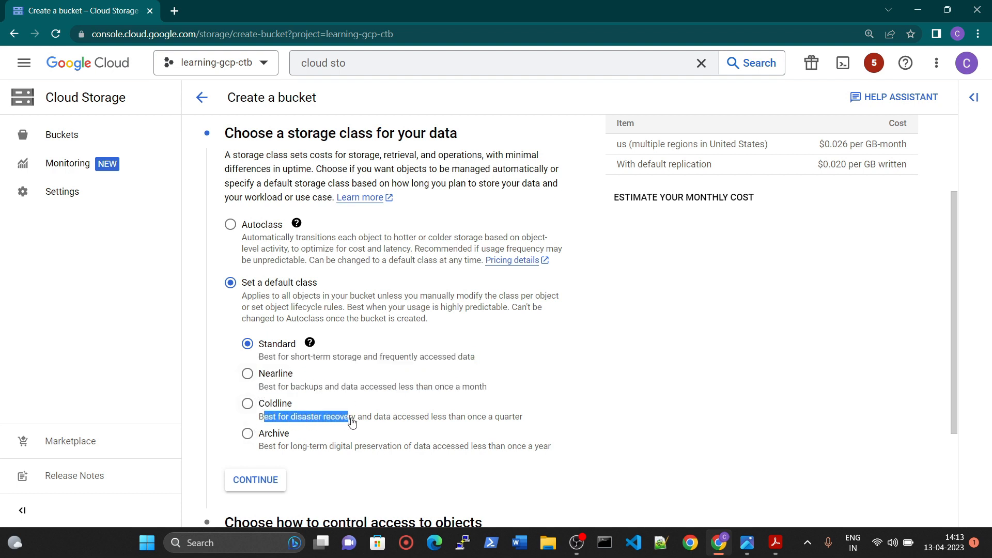
pyautogui.moveTo(257, 449); pyautogui.dragTo(367, 453)
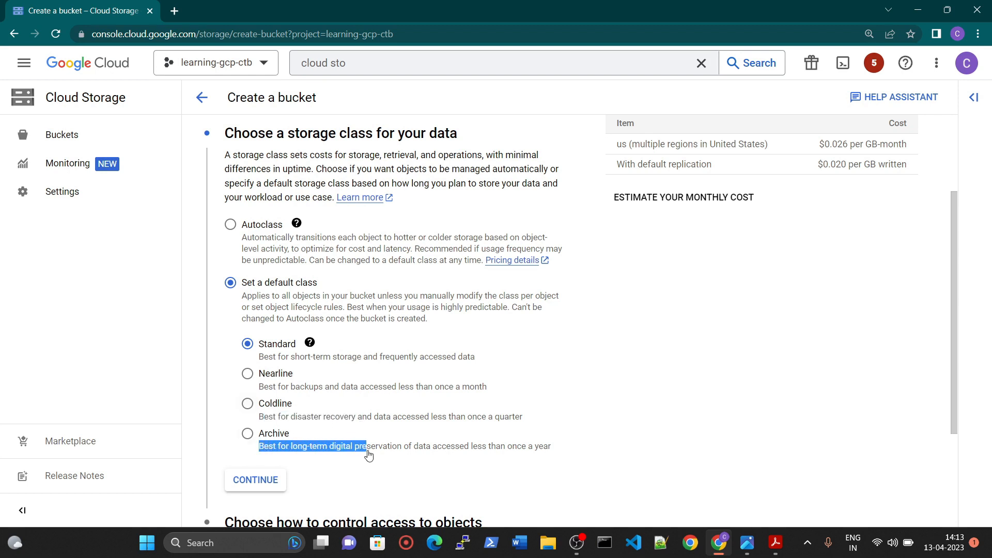
pyautogui.click(350, 454)
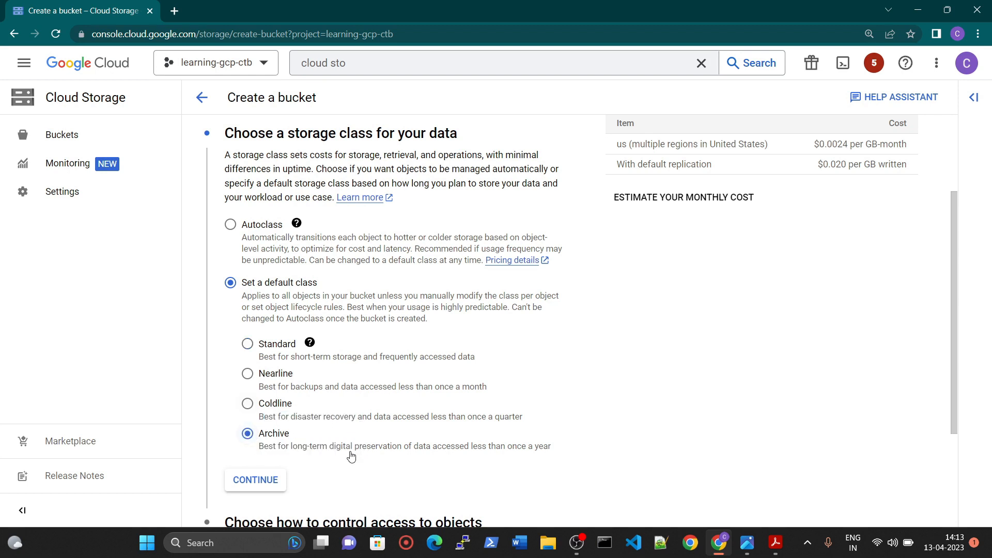
pyautogui.click(341, 383)
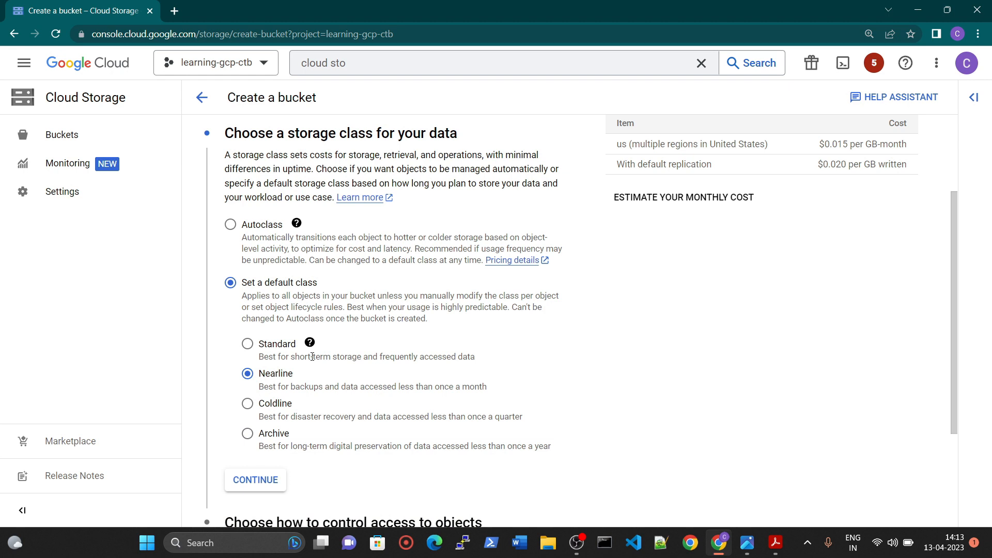
pyautogui.click(282, 354)
pyautogui.scroll(-3, 297, 472)
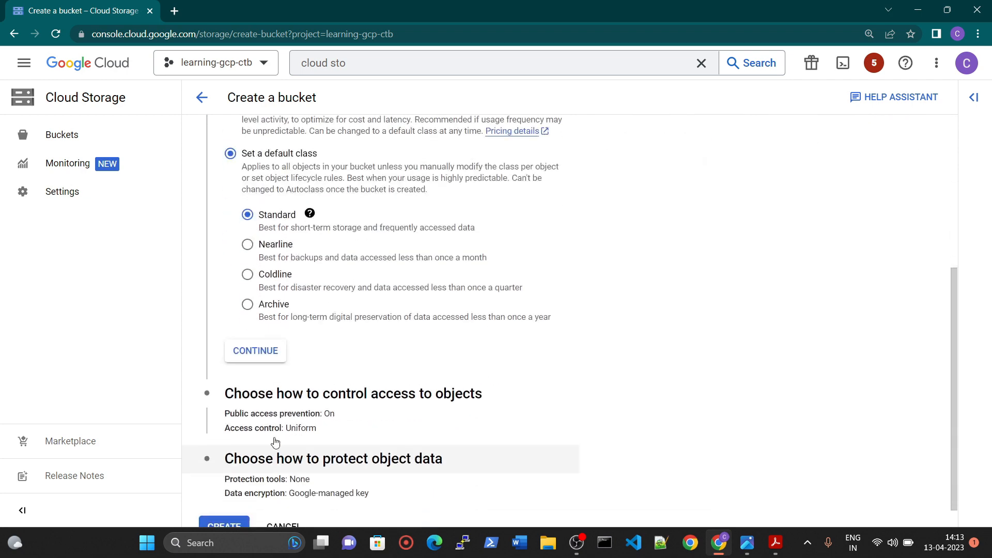
pyautogui.click(266, 355)
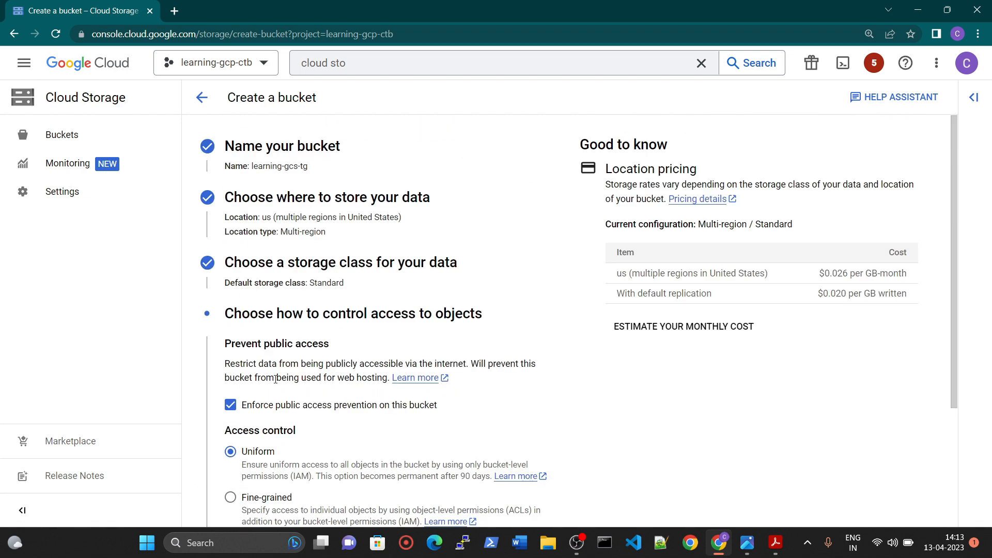
# Step: Review the object access options and accept enforced public access prevention with Uniform access control
pyautogui.scroll(-1, 278, 392)
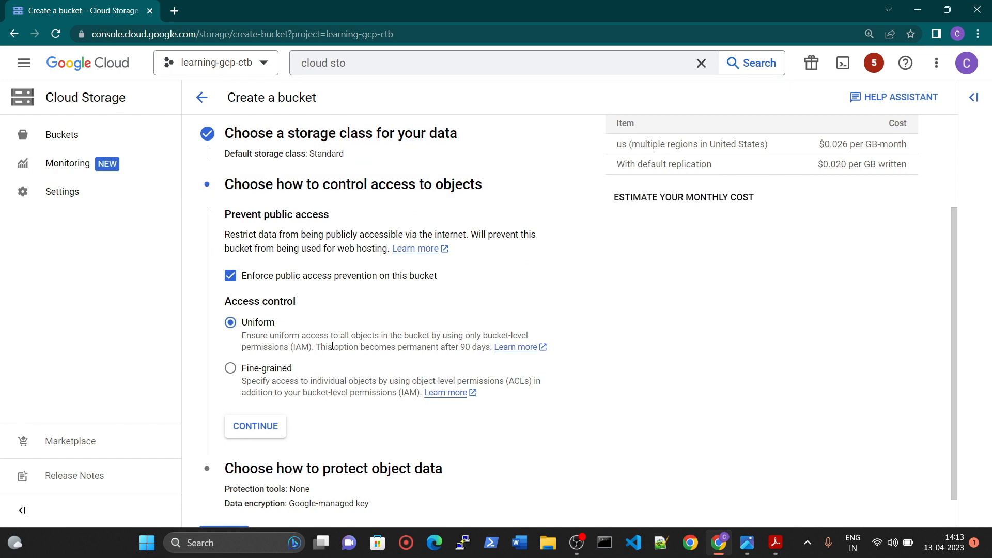
pyautogui.scroll(1, 331, 357)
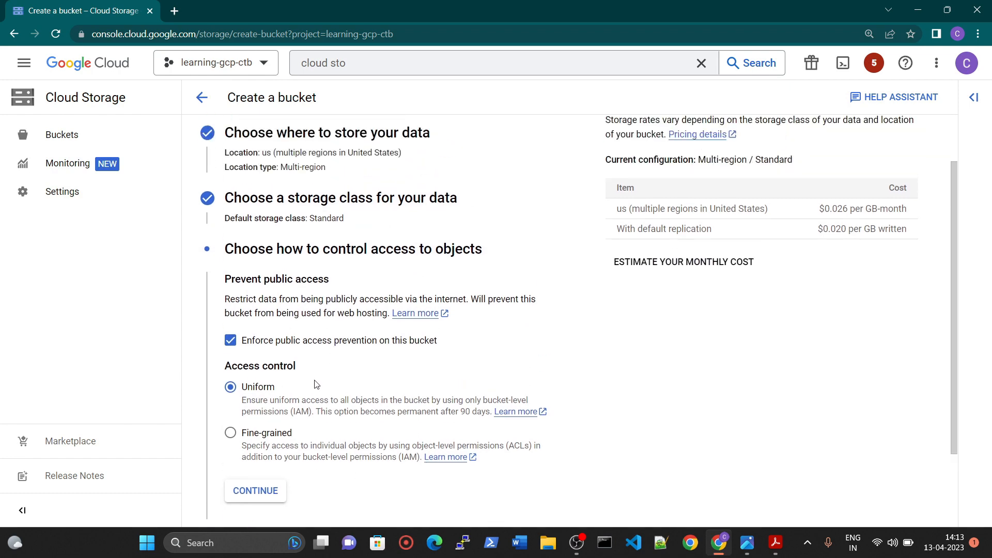
pyautogui.scroll(-2, 316, 384)
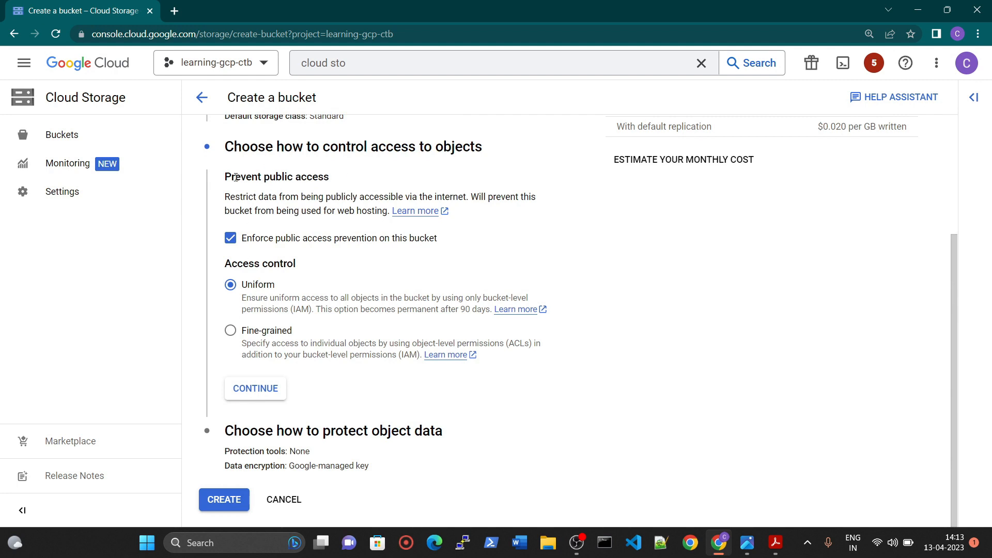
pyautogui.moveTo(226, 177); pyautogui.dragTo(340, 182)
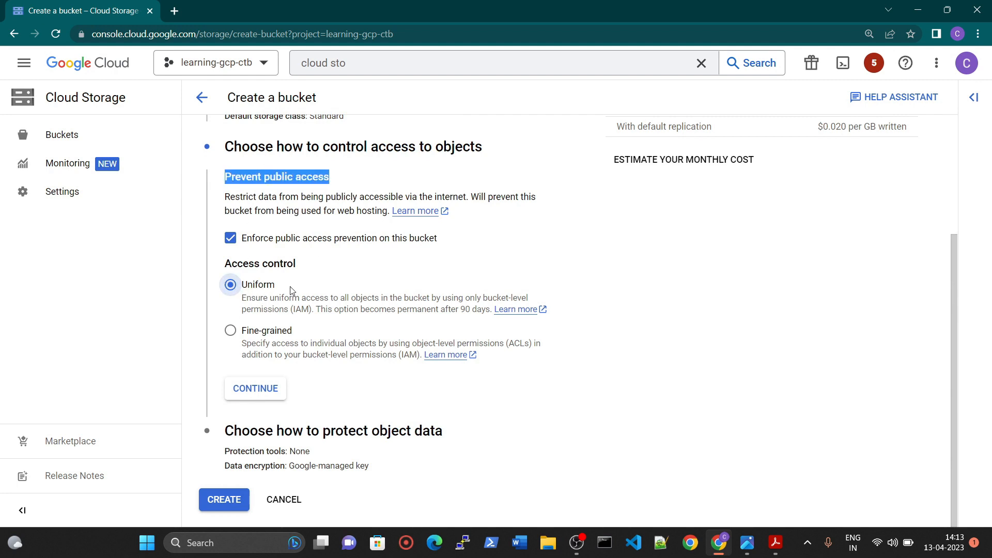
pyautogui.moveTo(290, 287); pyautogui.dragTo(241, 292)
pyautogui.moveTo(298, 338); pyautogui.dragTo(241, 336)
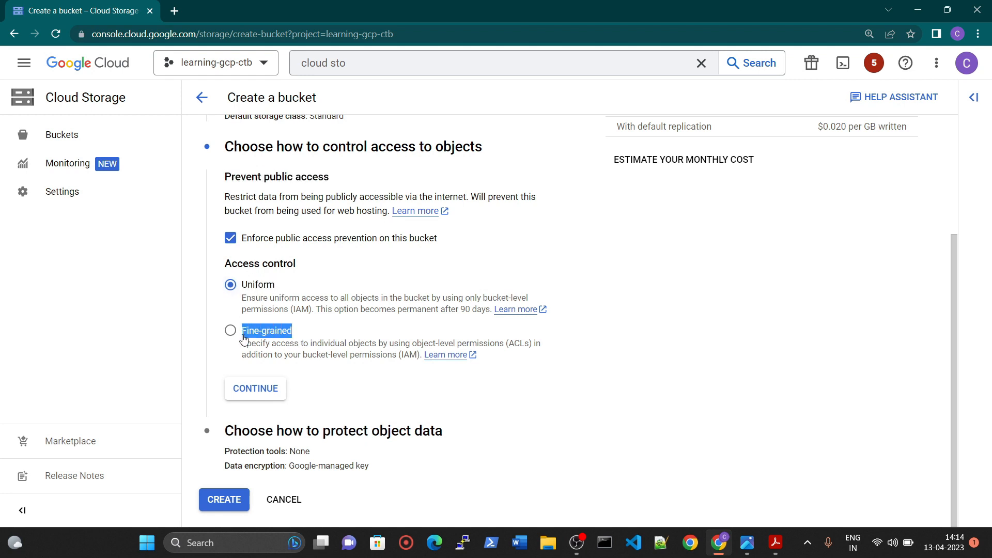
pyautogui.moveTo(282, 285); pyautogui.dragTo(240, 290)
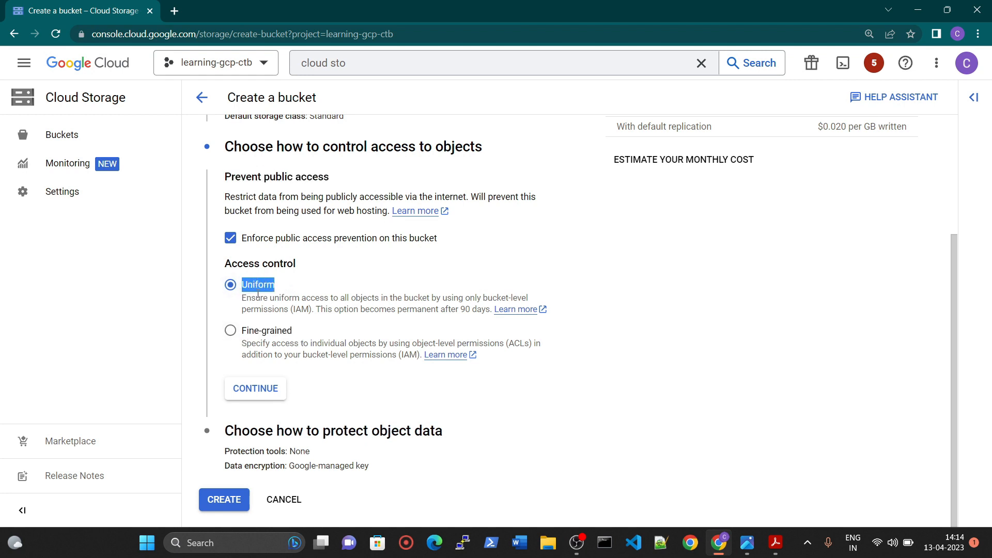
pyautogui.click(281, 285)
pyautogui.moveTo(217, 343); pyautogui.dragTo(230, 330)
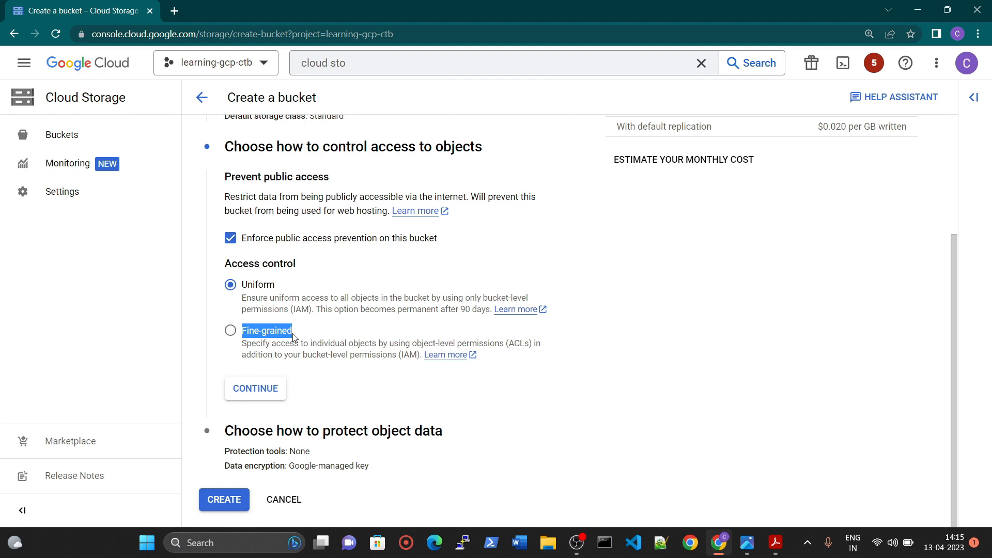
pyautogui.click(285, 297)
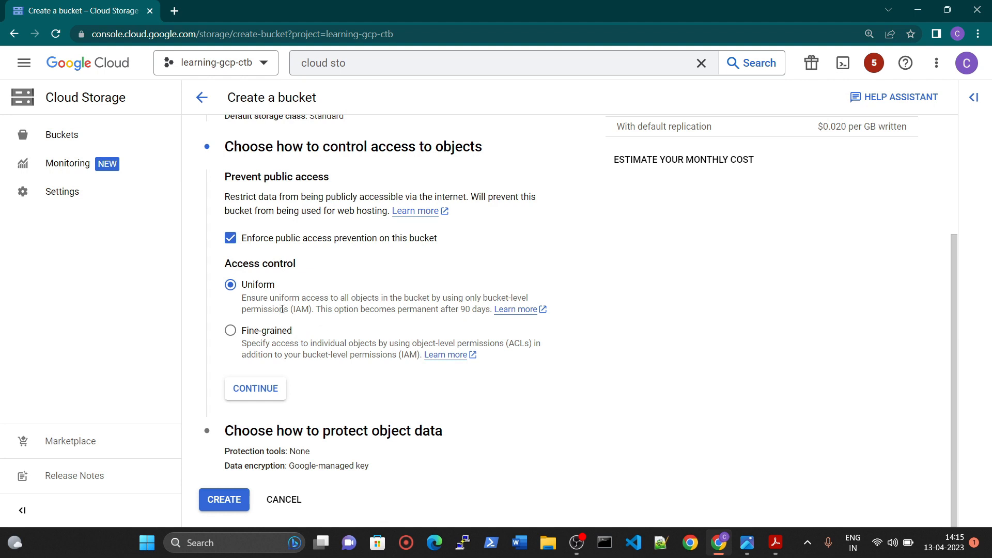
pyautogui.click(265, 395)
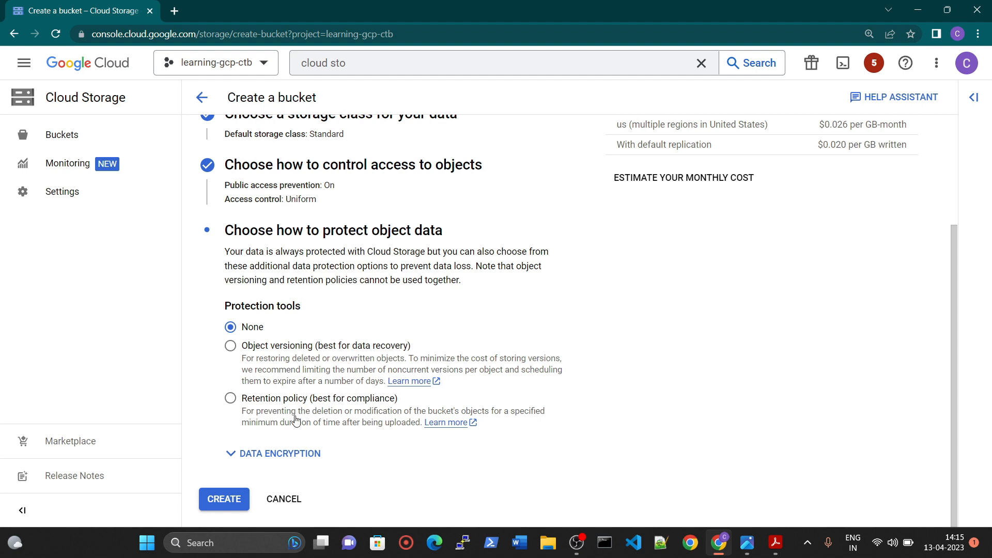
# Step: Create the bucket with protection tools set to None and confirm public access prevention
pyautogui.click(223, 500)
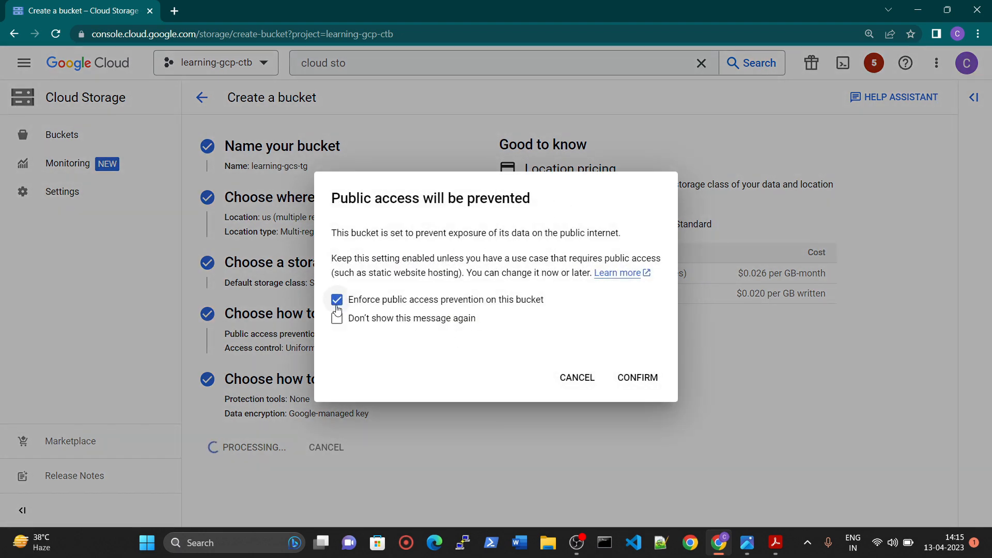
pyautogui.click(651, 379)
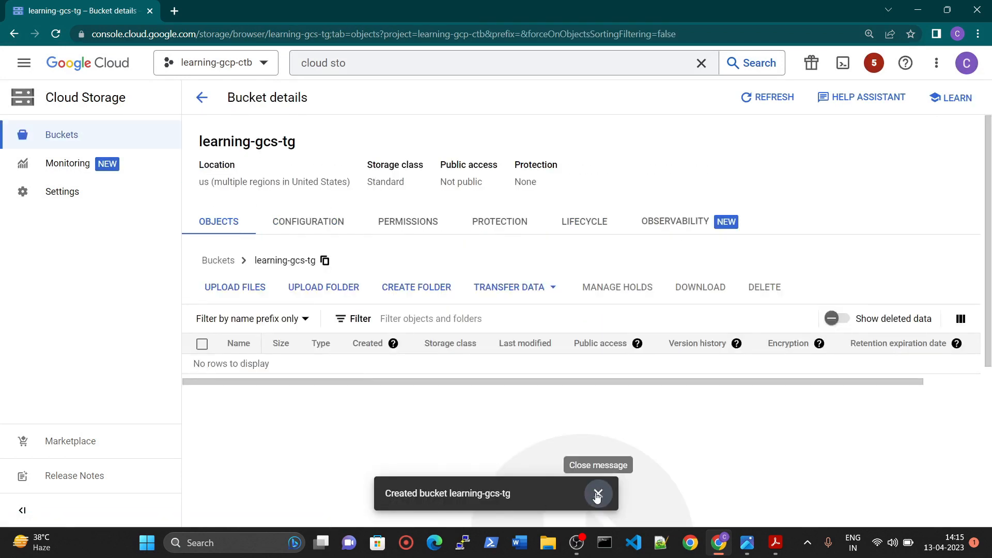
pyautogui.click(597, 493)
# Step: Return to the bucket list and check the new bucket's creation date, location type and other properties
pyautogui.moveTo(303, 388); pyautogui.dragTo(212, 381)
pyautogui.click(206, 103)
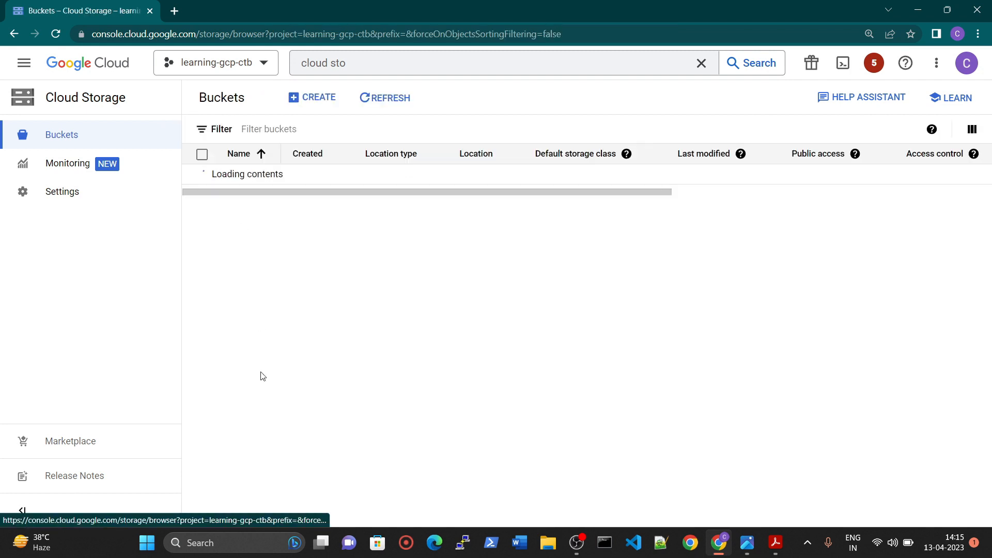
pyautogui.moveTo(248, 191)
pyautogui.mouseDown()
pyautogui.moveTo(618, 197)
pyautogui.moveTo(258, 193)
pyautogui.mouseUp()
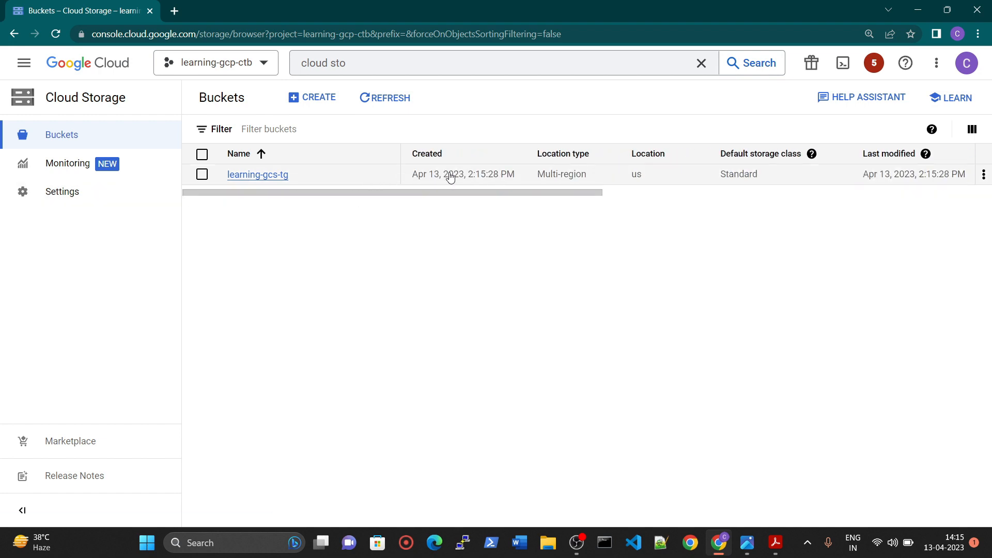
pyautogui.moveTo(426, 177); pyautogui.dragTo(527, 179)
pyautogui.hscroll(2, 510, 188)
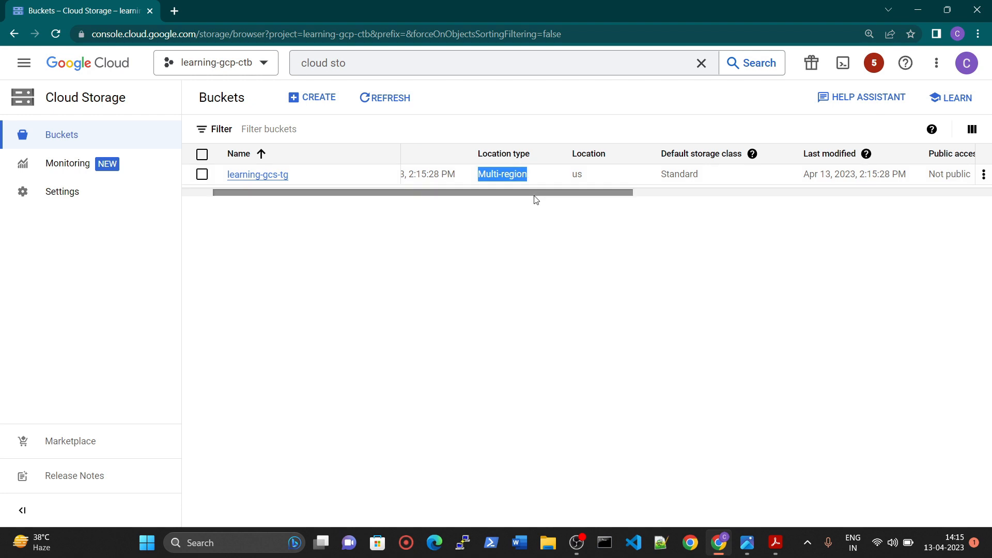
# Step: Examine the bucket's location, default storage class, last modified, public access, access control, protection and encryption properties in the bucket list
pyautogui.hscroll(4, 534, 197)
pyautogui.doubleClick(472, 175)
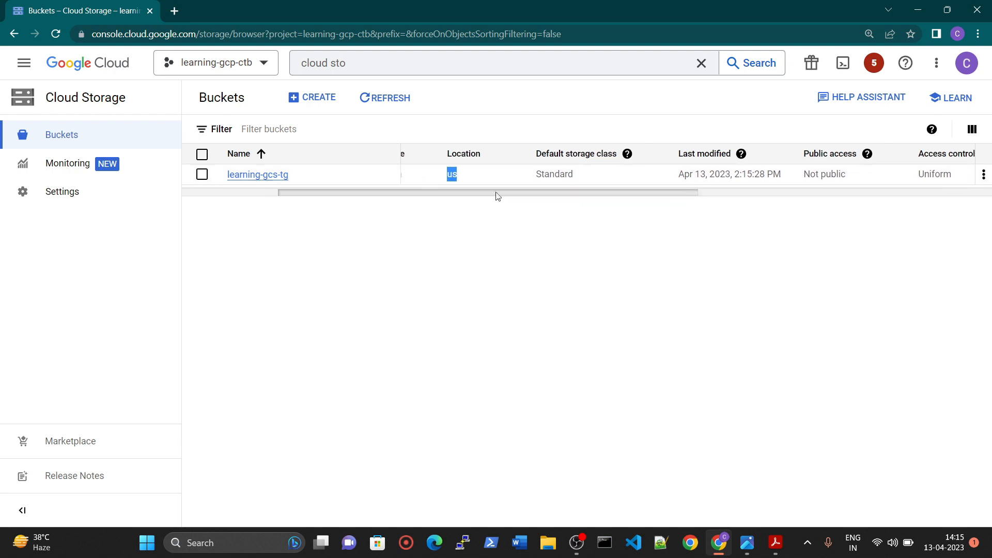
pyautogui.hscroll(2, 494, 195)
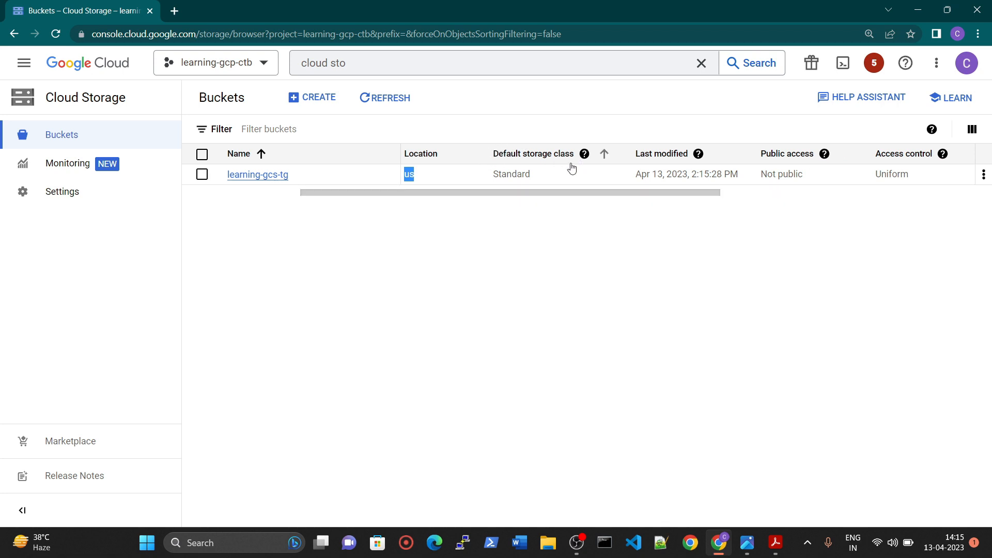
pyautogui.click(584, 154)
pyautogui.click(702, 183)
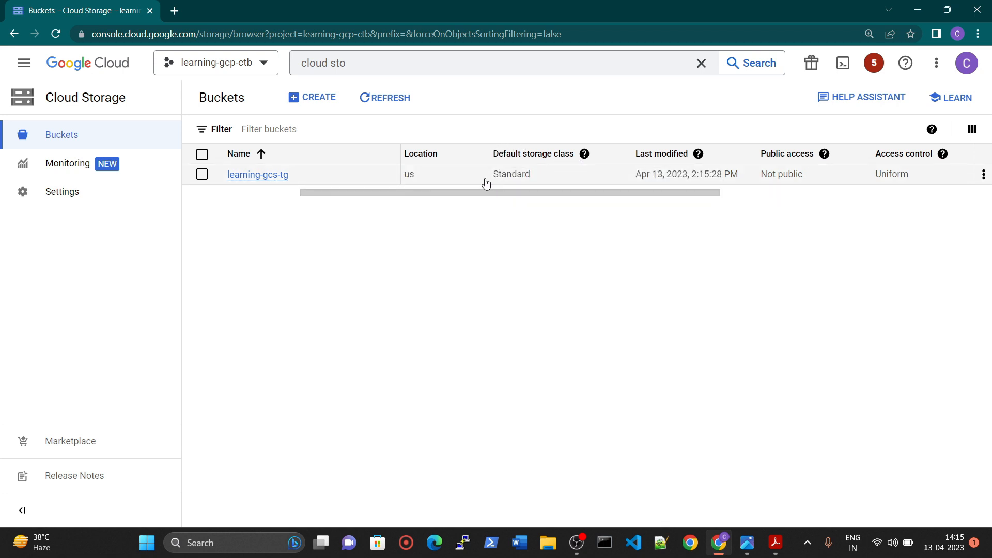
pyautogui.moveTo(485, 181); pyautogui.dragTo(684, 193)
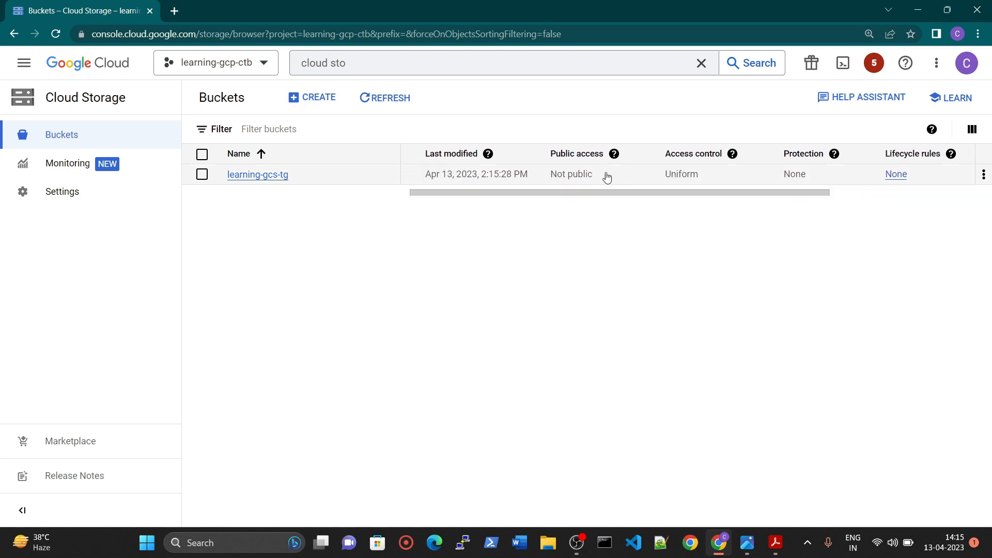
pyautogui.moveTo(547, 177); pyautogui.dragTo(607, 189)
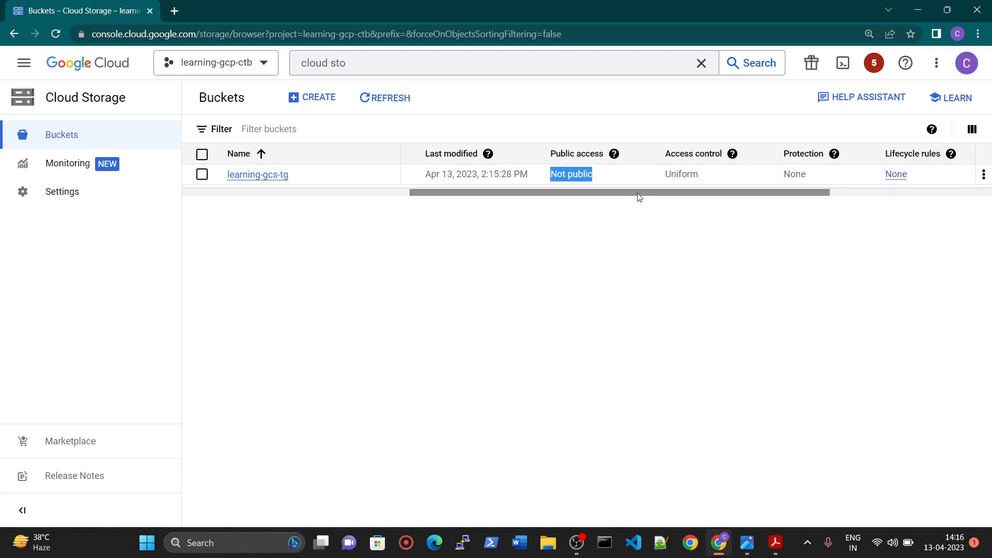
pyautogui.moveTo(637, 194); pyautogui.dragTo(764, 195)
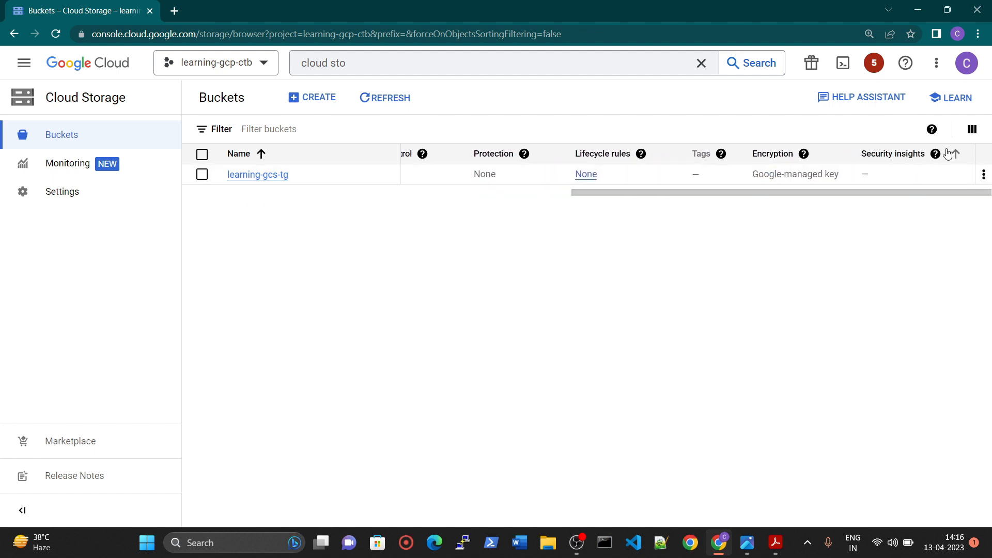
# Step: Add the Replication and Labels columns to the bucket list
pyautogui.click(973, 130)
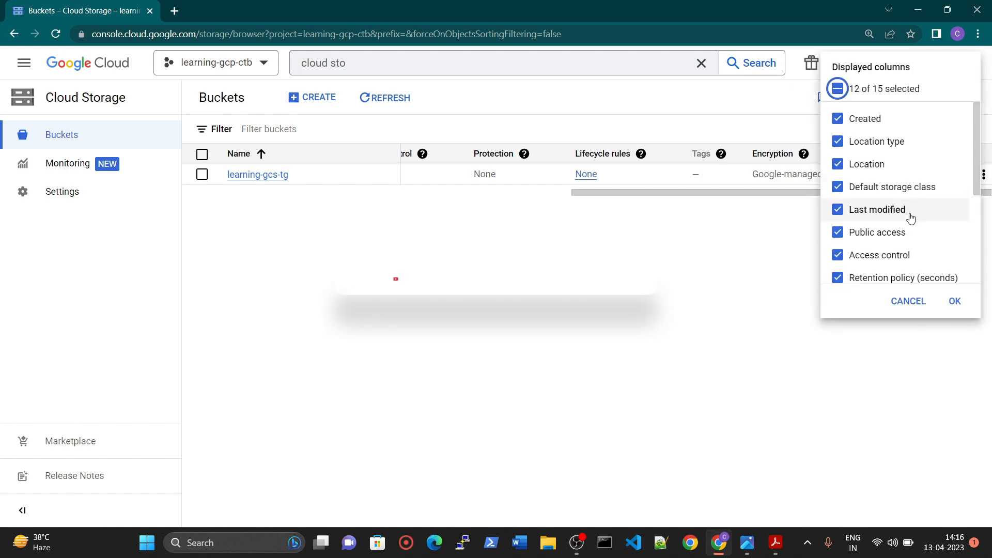
pyautogui.scroll(-3, 879, 222)
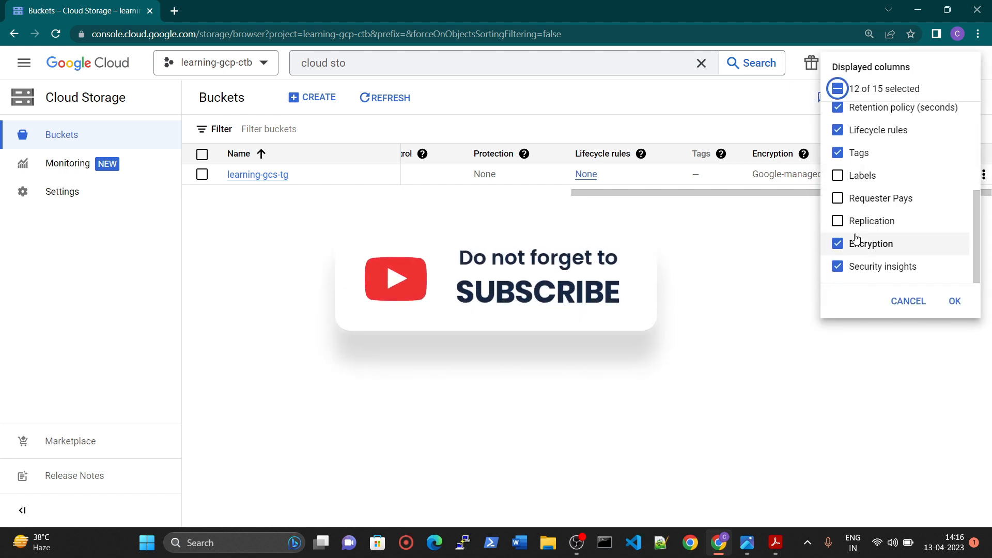
pyautogui.click(850, 227)
pyautogui.click(849, 176)
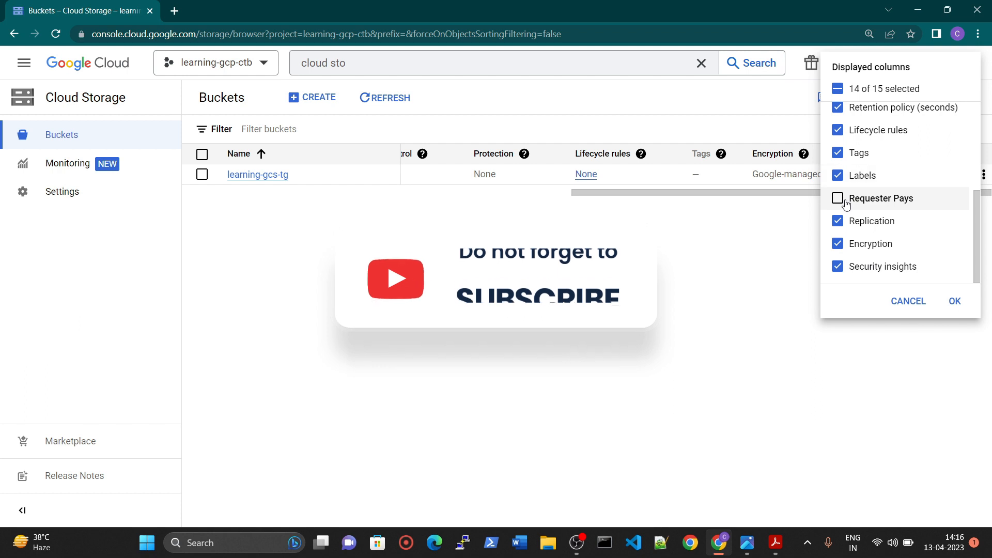
pyautogui.click(954, 301)
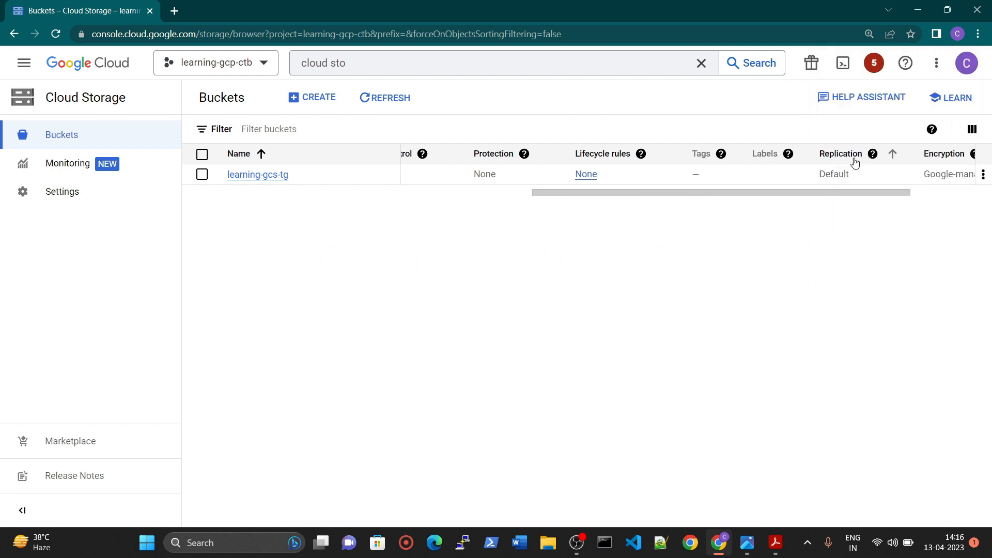
# Step: Hide the Encryption, Security insights, Replication, Labels, Tags and Lifecycle rules columns in the bucket list and check the remaining ones
pyautogui.click(971, 129)
pyautogui.scroll(-3, 852, 261)
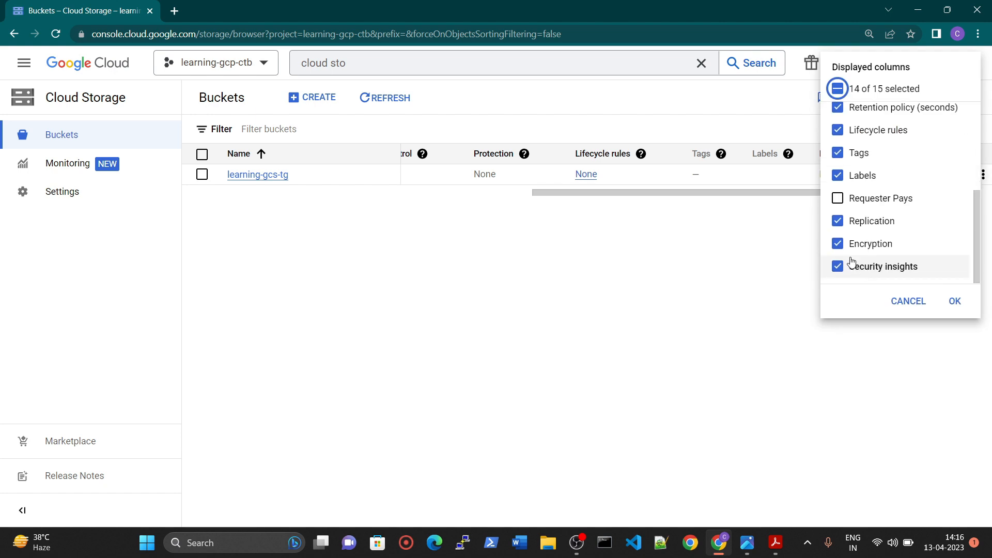
pyautogui.click(847, 244)
pyautogui.click(848, 266)
pyautogui.click(843, 221)
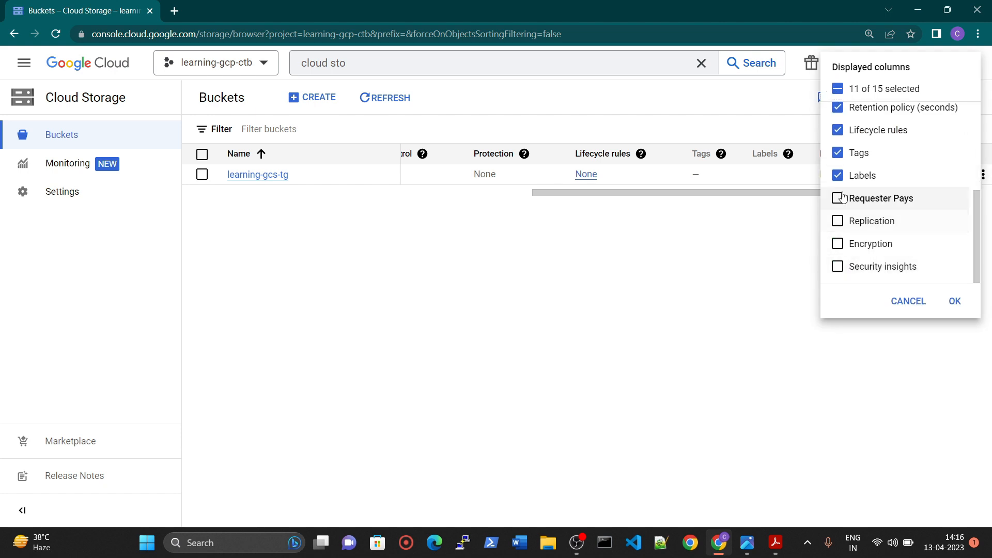
pyautogui.click(840, 176)
pyautogui.click(840, 152)
pyautogui.click(840, 130)
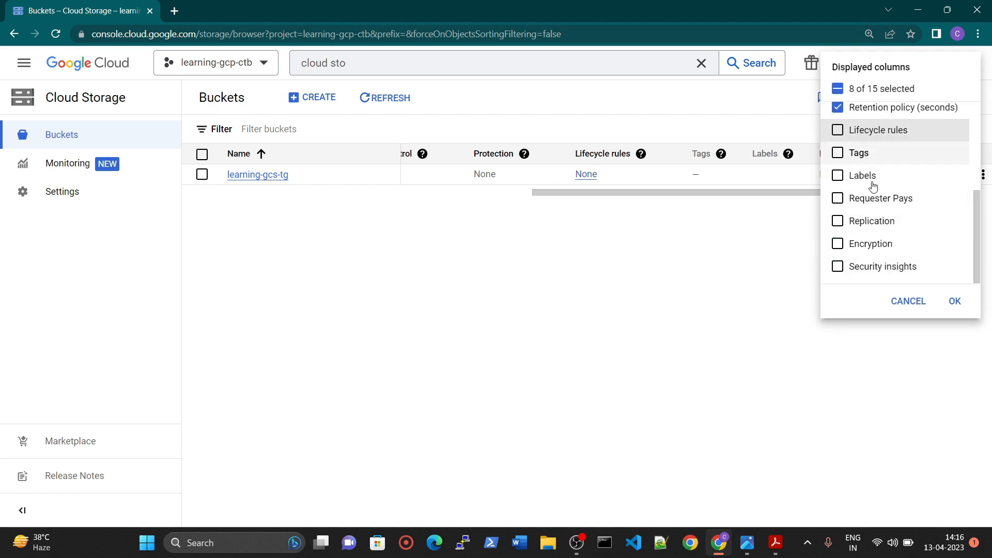
pyautogui.click(954, 305)
pyautogui.moveTo(773, 199)
pyautogui.mouseDown()
pyautogui.moveTo(587, 194)
pyautogui.moveTo(790, 199)
pyautogui.mouseUp()
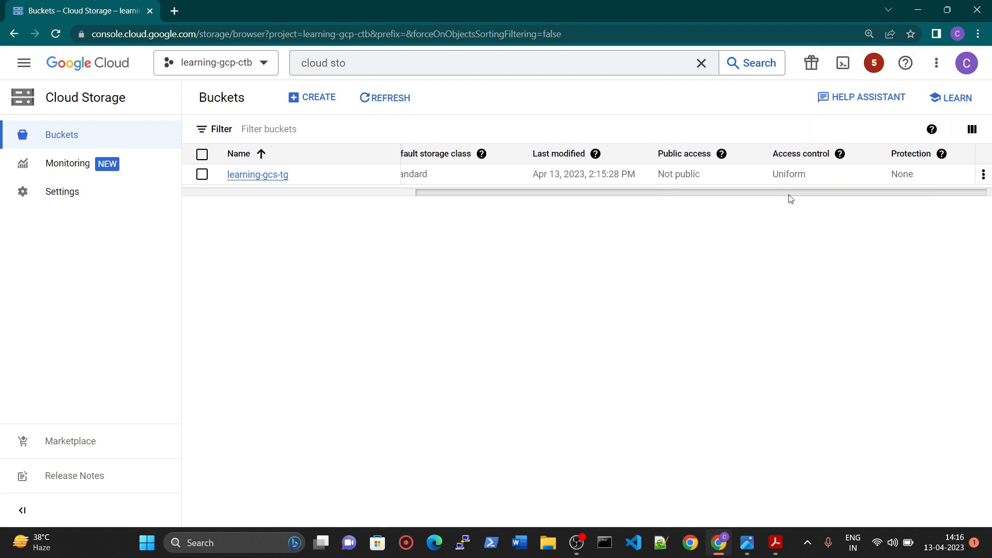
pyautogui.moveTo(531, 191); pyautogui.dragTo(323, 209)
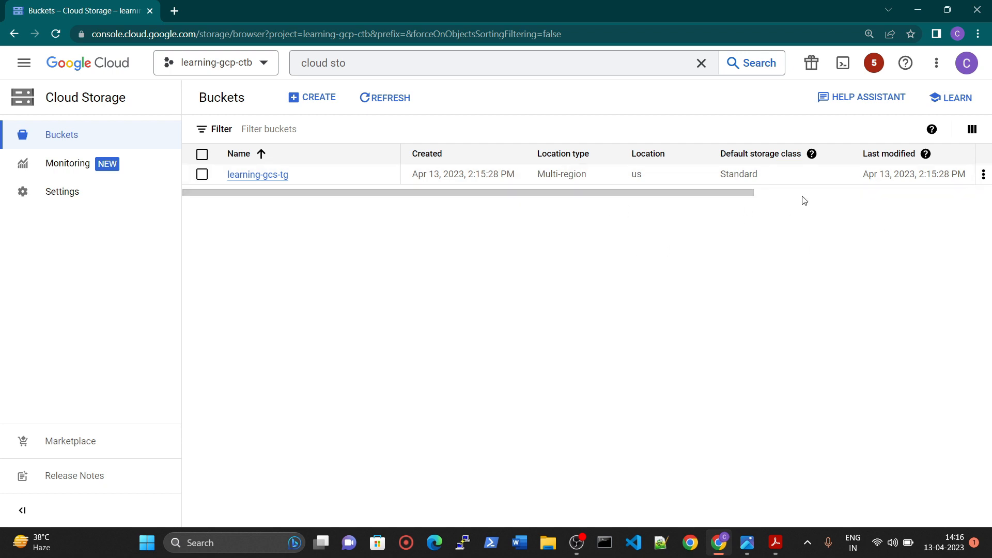
# Step: Open the learning-gcs-tg bucket and upload the xyz.jpg image from the Desktop folder
pyautogui.click(242, 176)
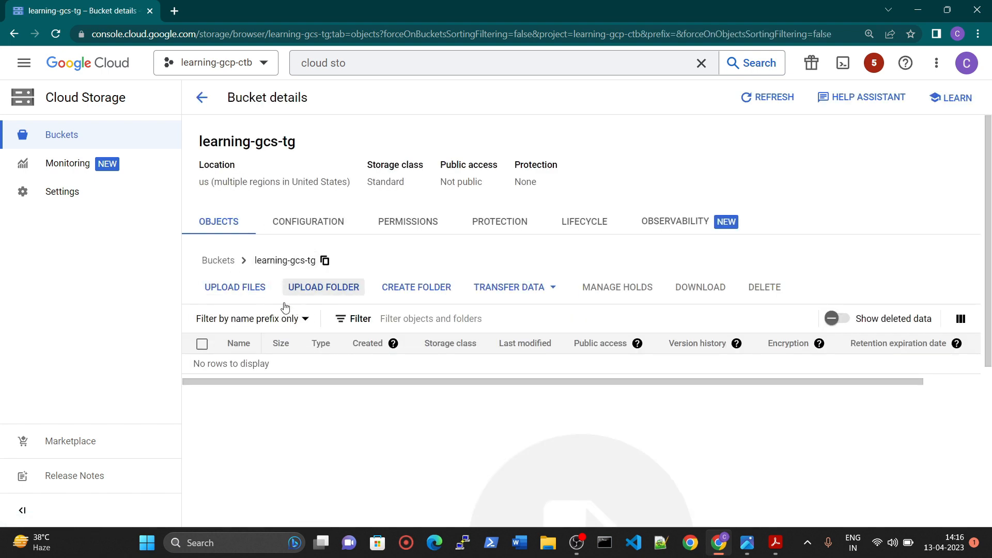
pyautogui.click(235, 289)
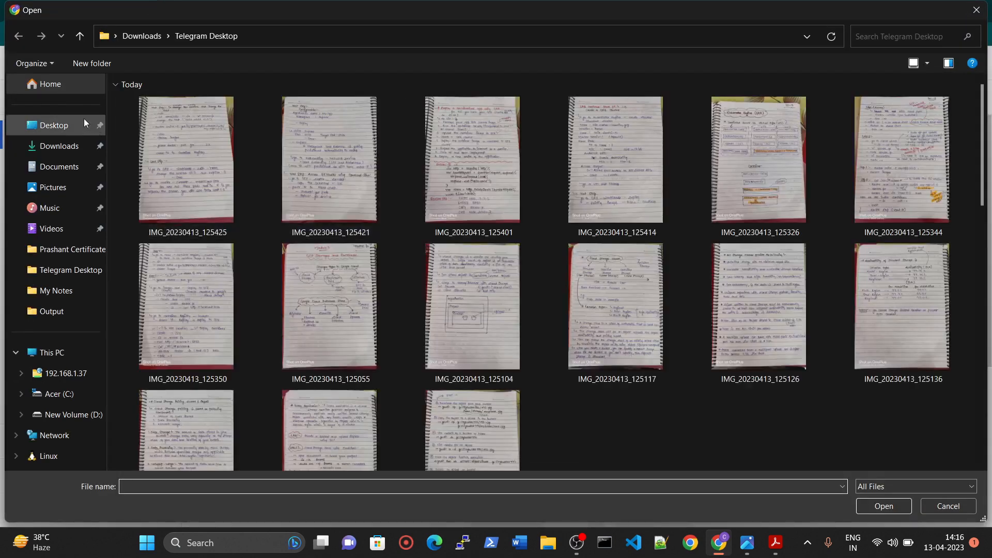
pyautogui.click(72, 126)
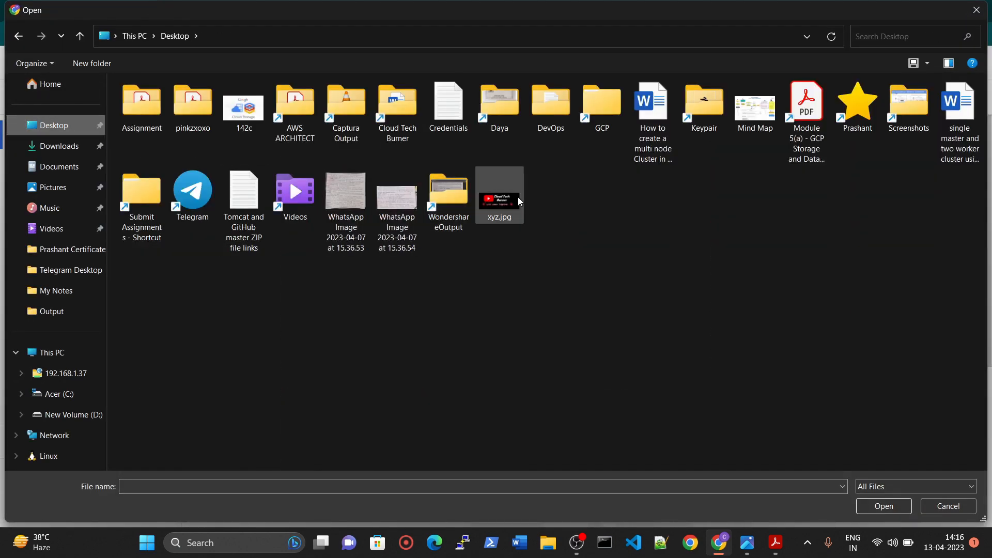
pyautogui.click(504, 204)
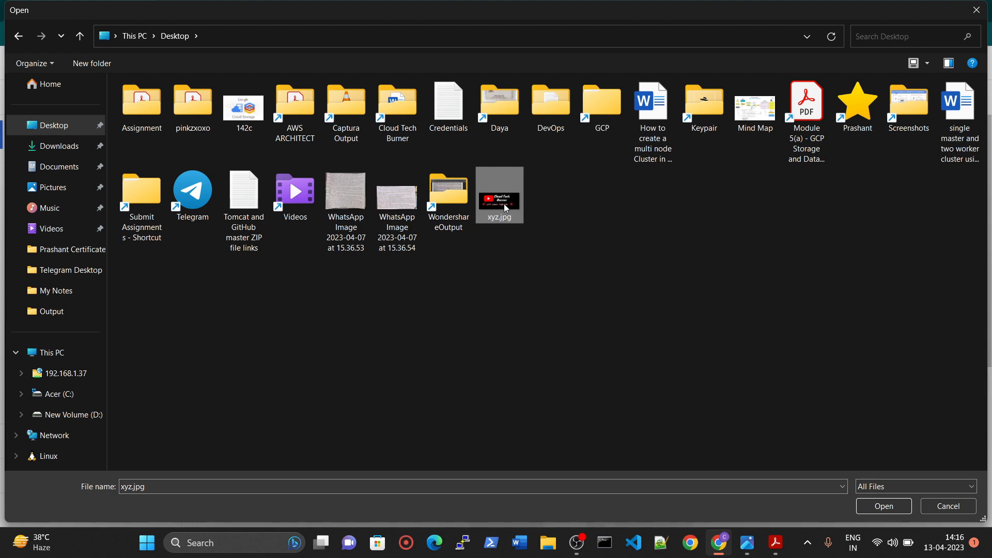
pyautogui.doubleClick(504, 204)
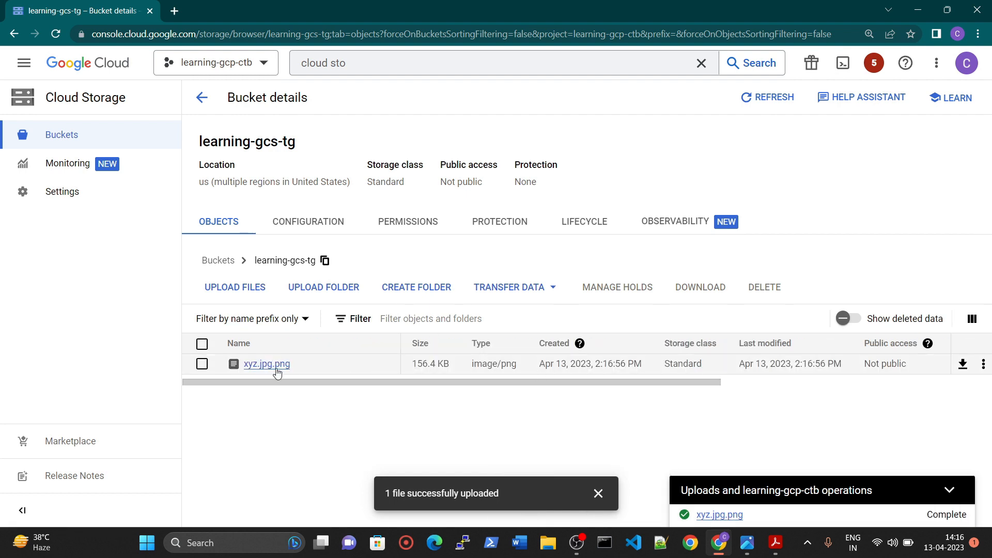
# Step: Open the details of the uploaded xyz.jpg.png object and examine its properties and image preview
pyautogui.click(273, 367)
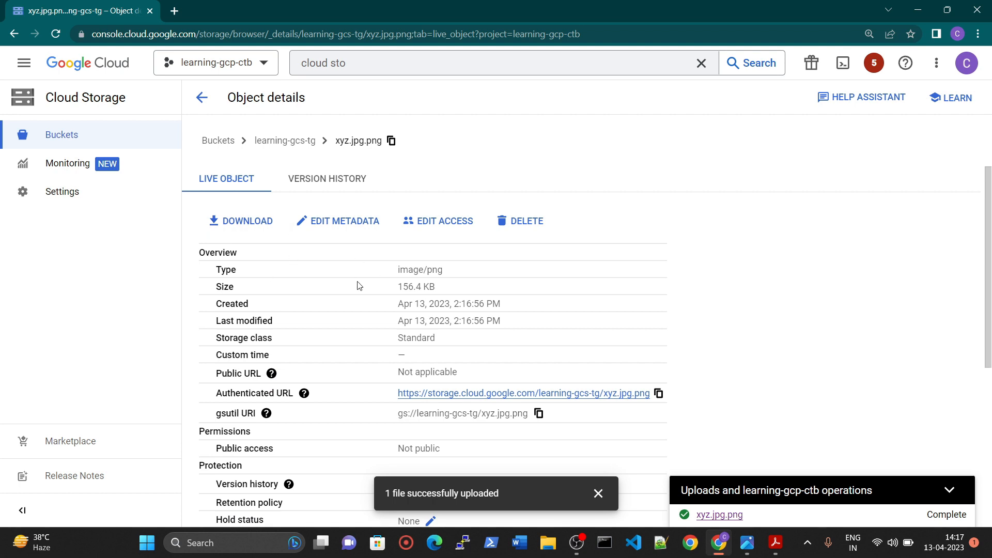
pyautogui.scroll(-2, 372, 290)
pyautogui.scroll(-4, 414, 344)
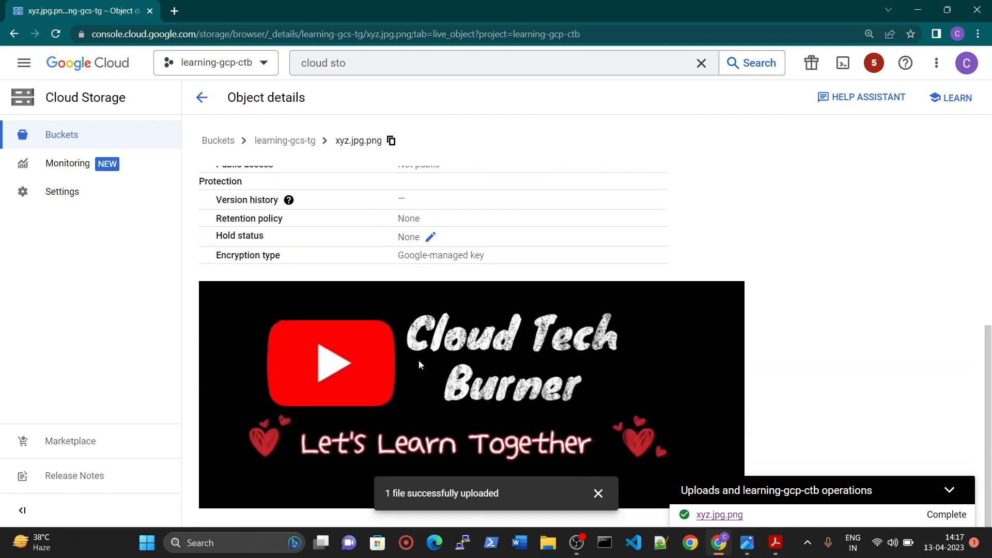
pyautogui.click(598, 493)
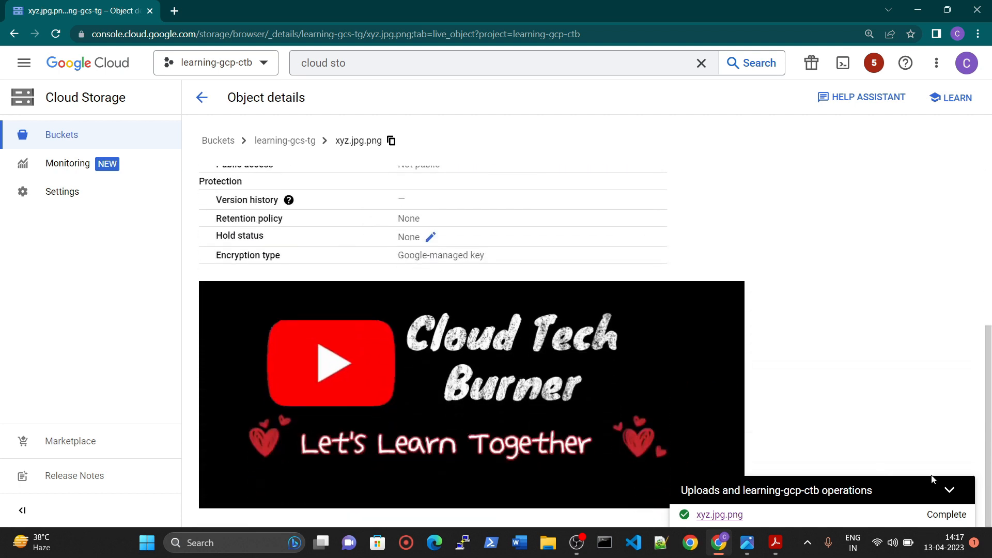
pyautogui.scroll(5, 494, 295)
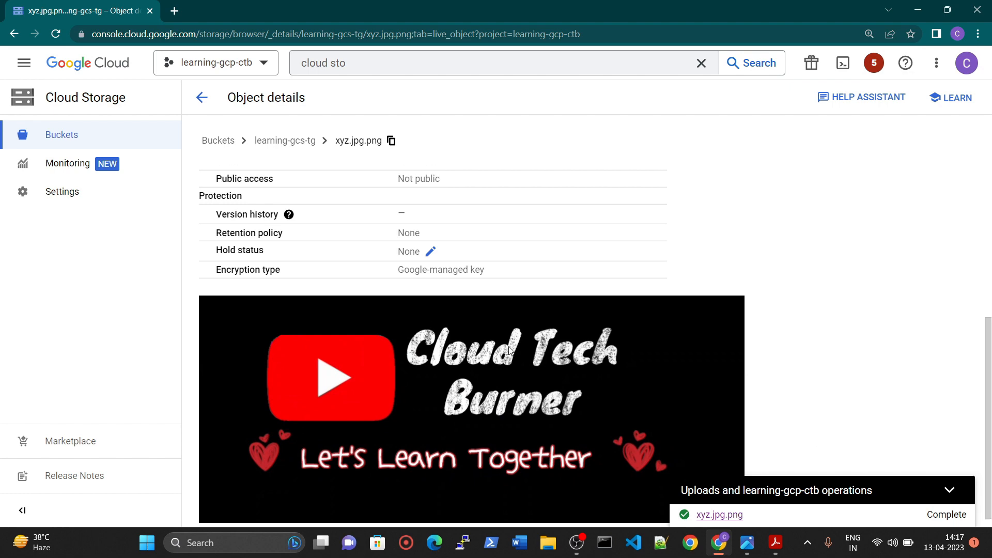
pyautogui.scroll(-5, 455, 318)
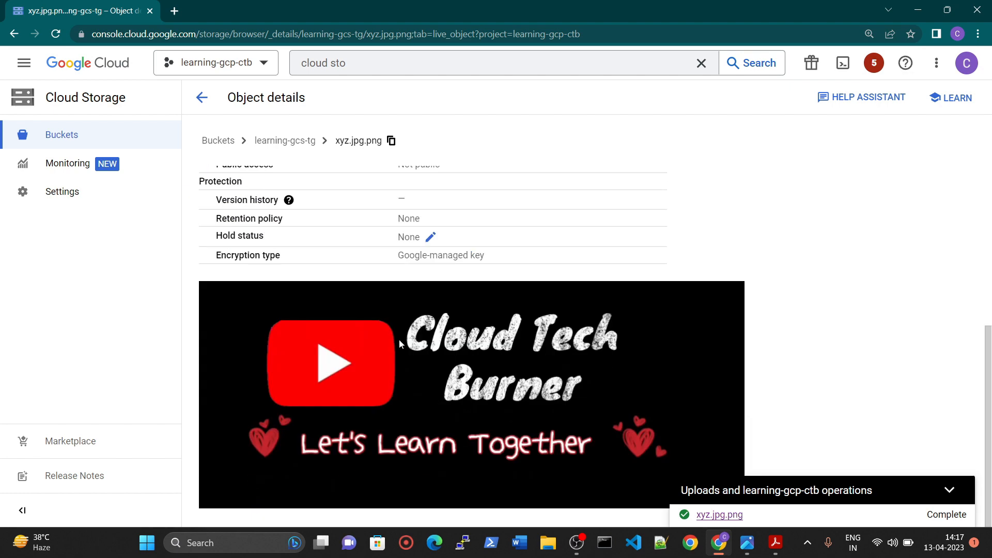
pyautogui.doubleClick(474, 395)
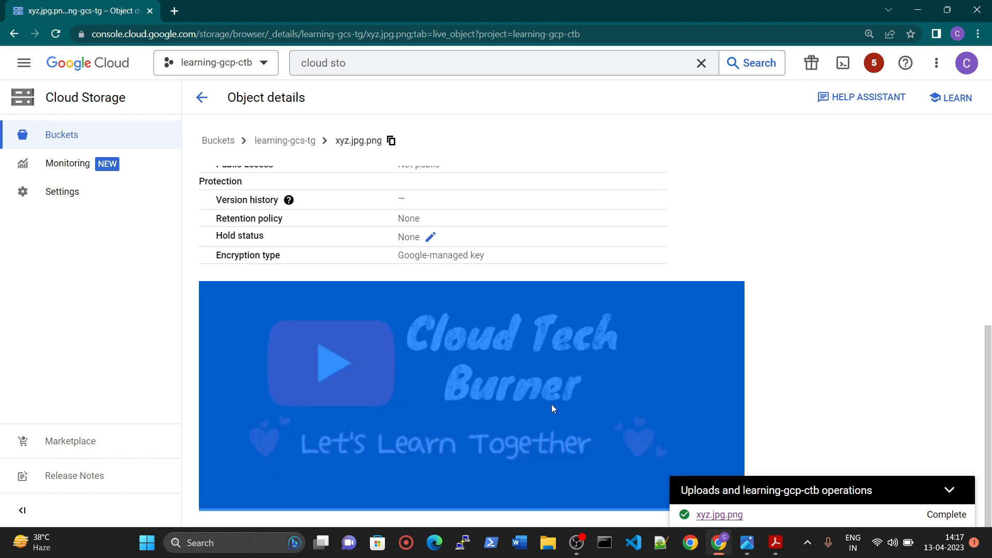
pyautogui.click(404, 279)
pyautogui.scroll(5, 465, 361)
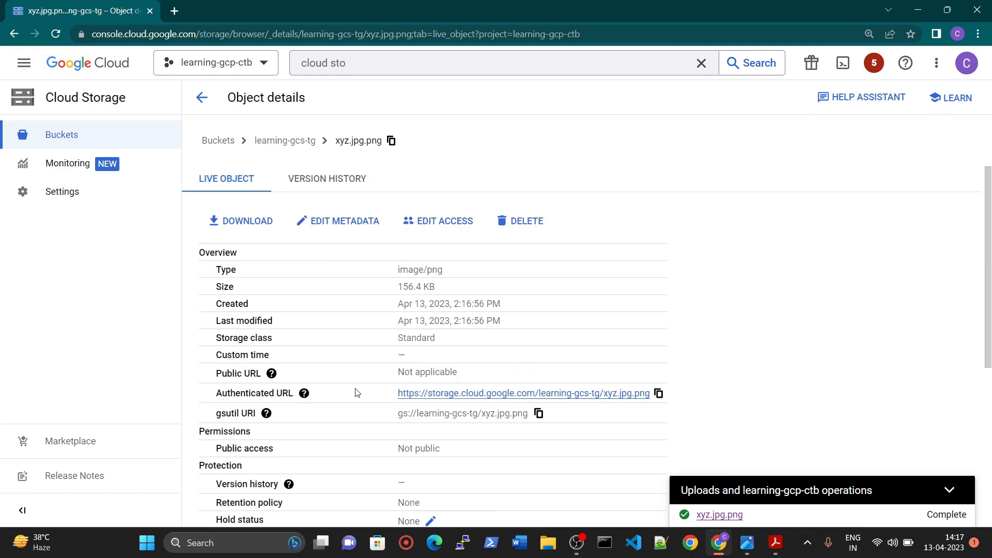
# Step: Read the explanation of the Authenticated URL, view the image through that link, and return to the object details
pyautogui.click(304, 394)
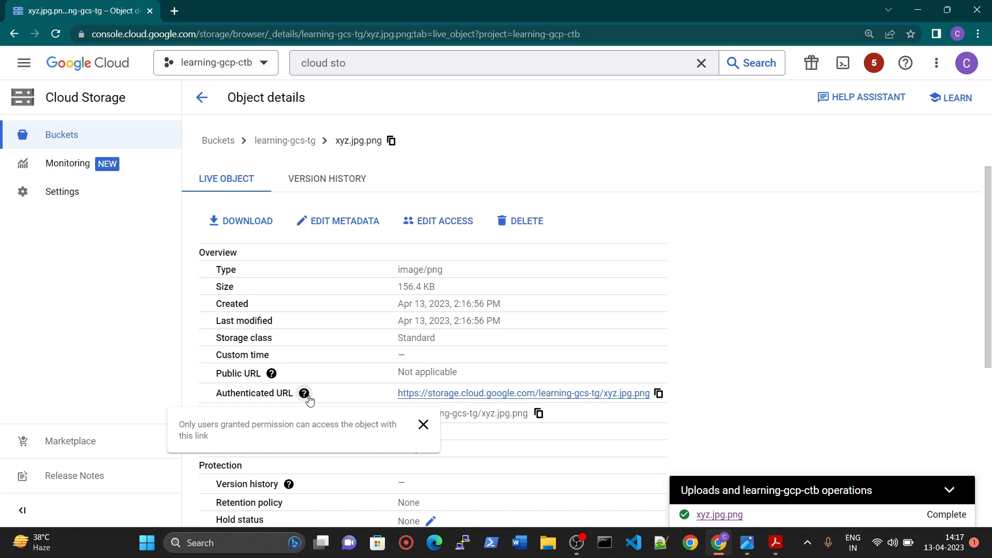
pyautogui.moveTo(948, 525)
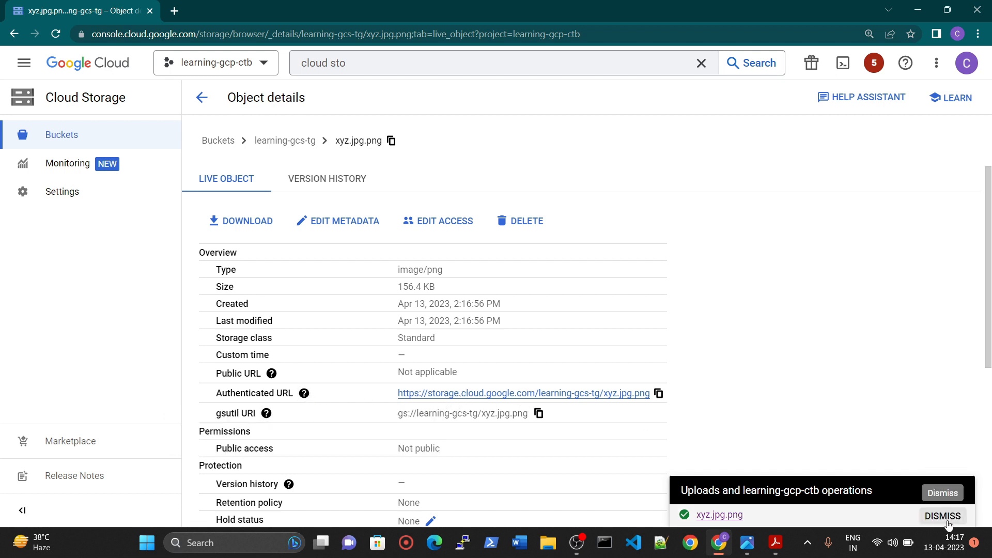
pyautogui.click(504, 393)
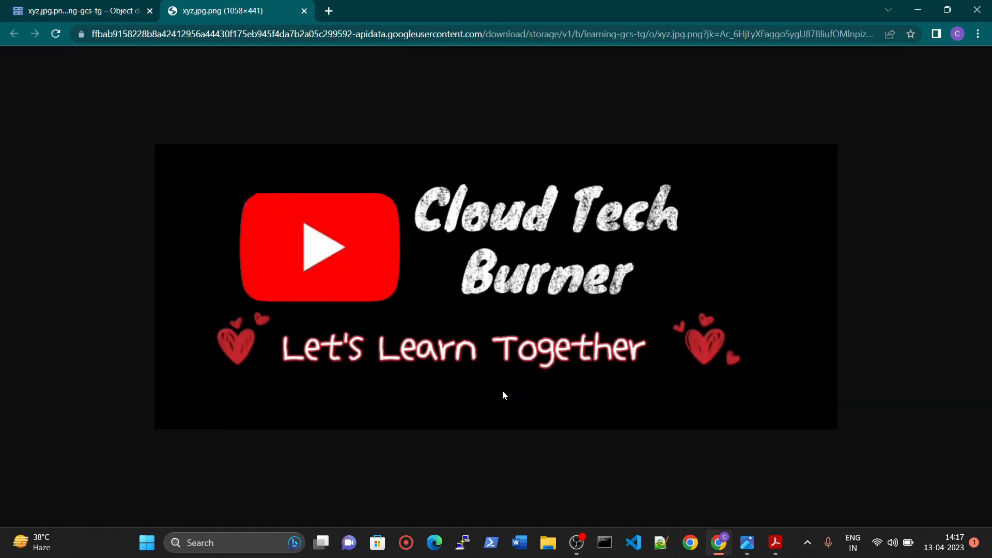
pyautogui.scroll(3, 481, 308)
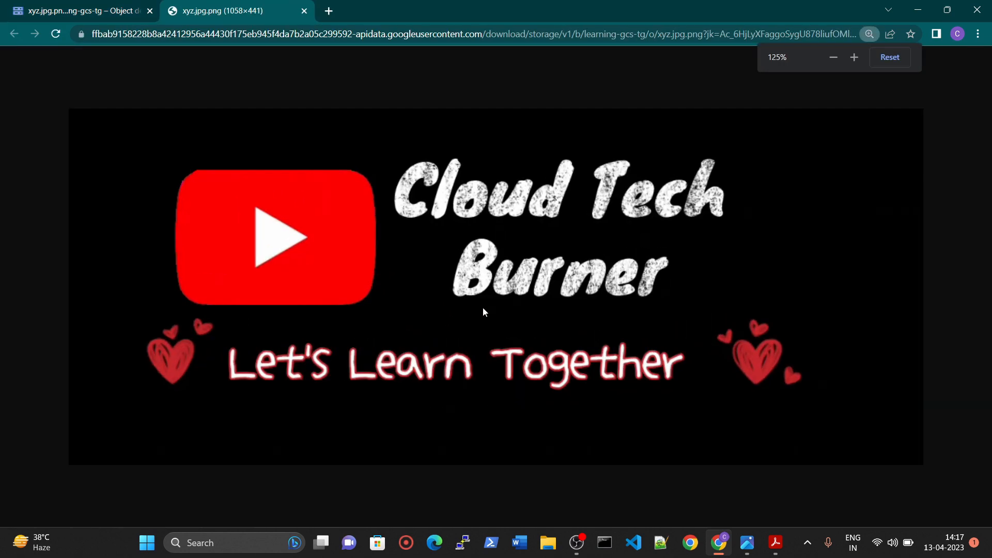
pyautogui.scroll(-2, 489, 307)
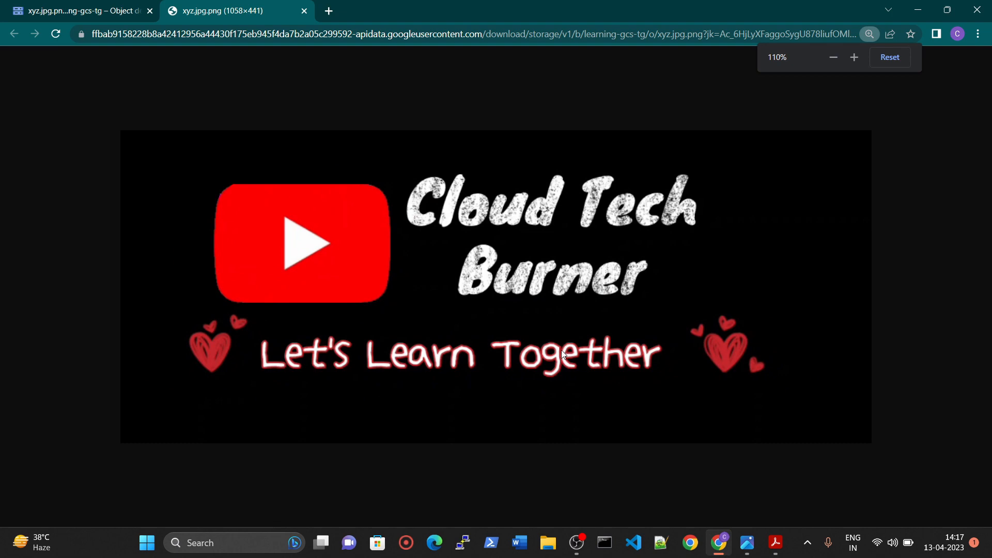
pyautogui.click(305, 11)
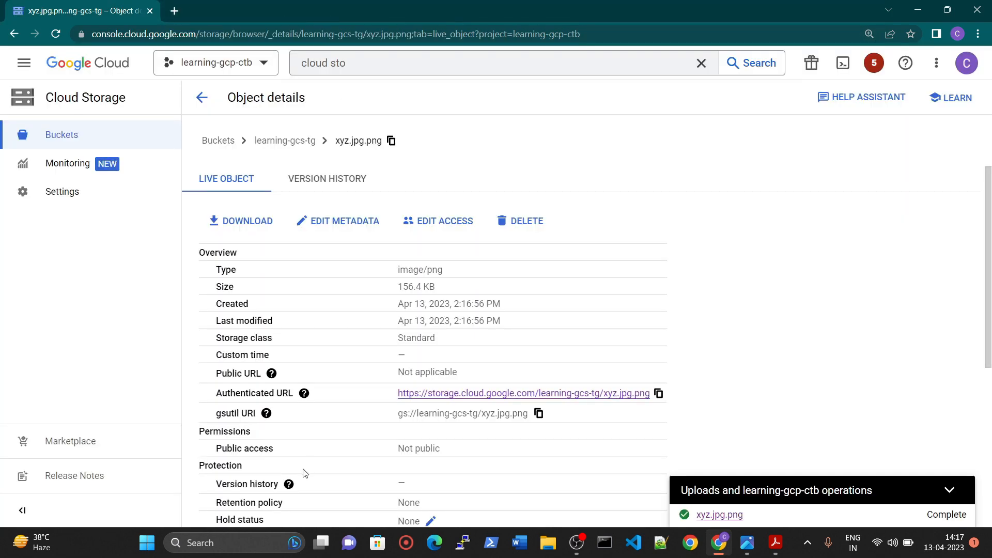
# Step: Review the object's storage class, public access and protection details
pyautogui.scroll(-5, 352, 410)
pyautogui.scroll(5, 441, 389)
pyautogui.moveTo(398, 343); pyautogui.dragTo(444, 348)
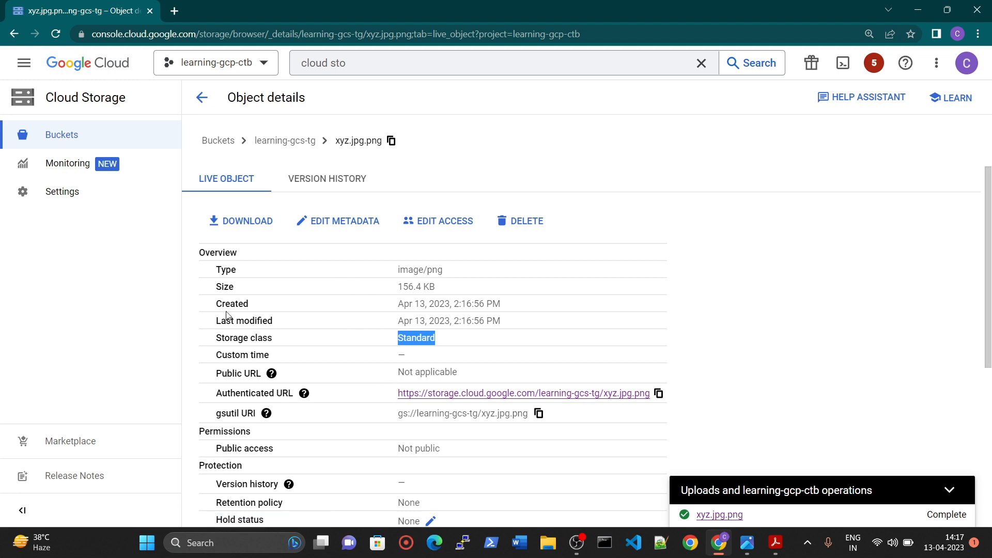
pyautogui.scroll(-2, 346, 402)
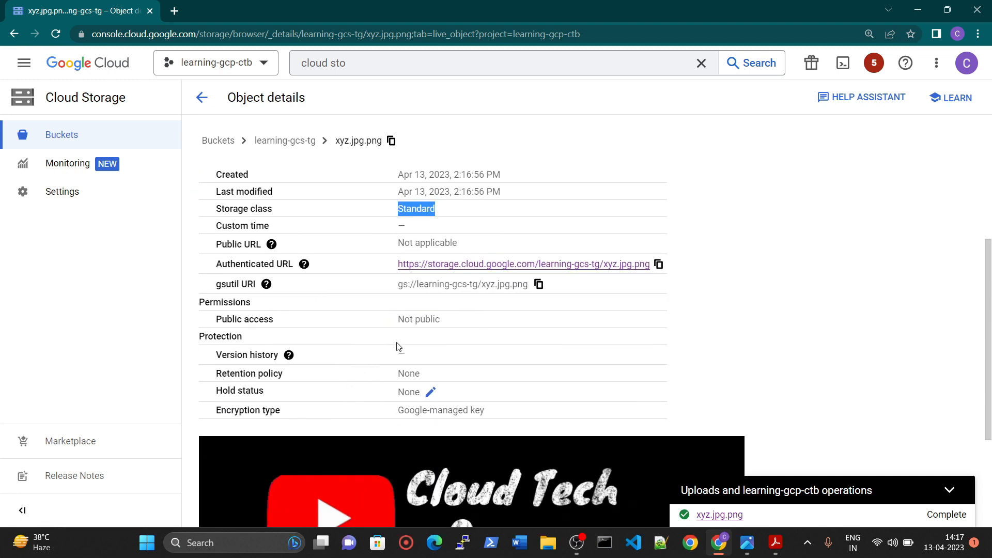
# Step: Check the object's public access entry, and examine its editable metadata fields and Content-Language options without saving anything
pyautogui.moveTo(391, 325); pyautogui.dragTo(460, 326)
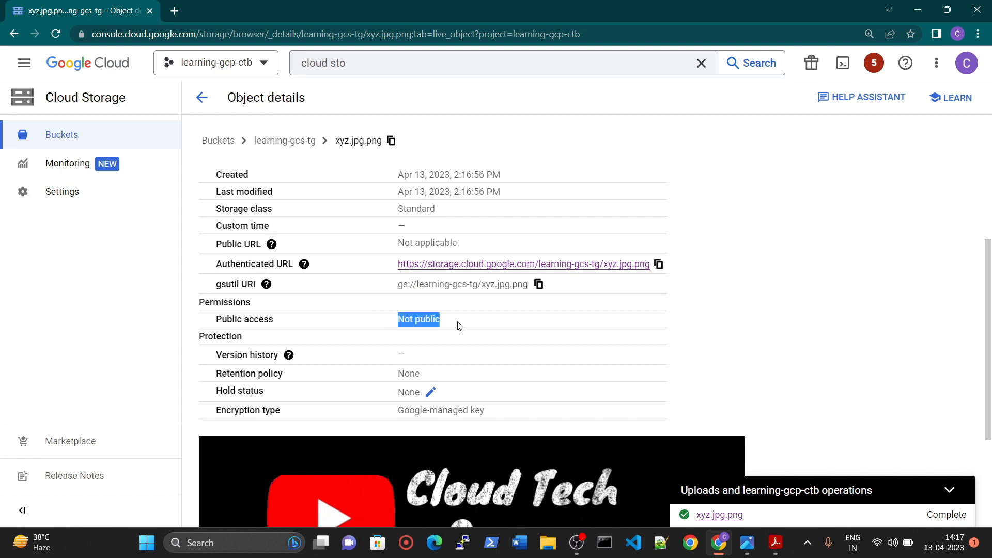
pyautogui.scroll(2, 440, 347)
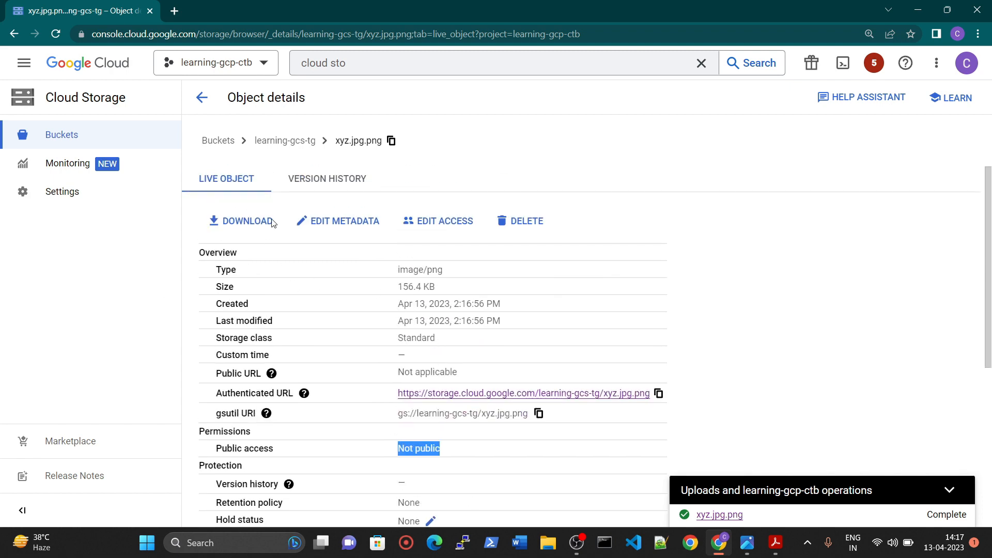
pyautogui.click(337, 222)
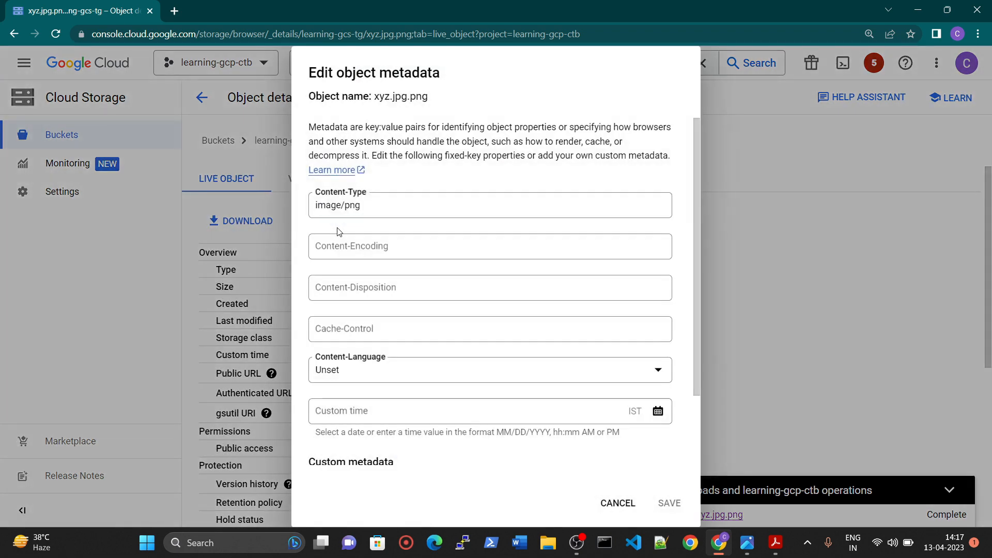
pyautogui.click(361, 376)
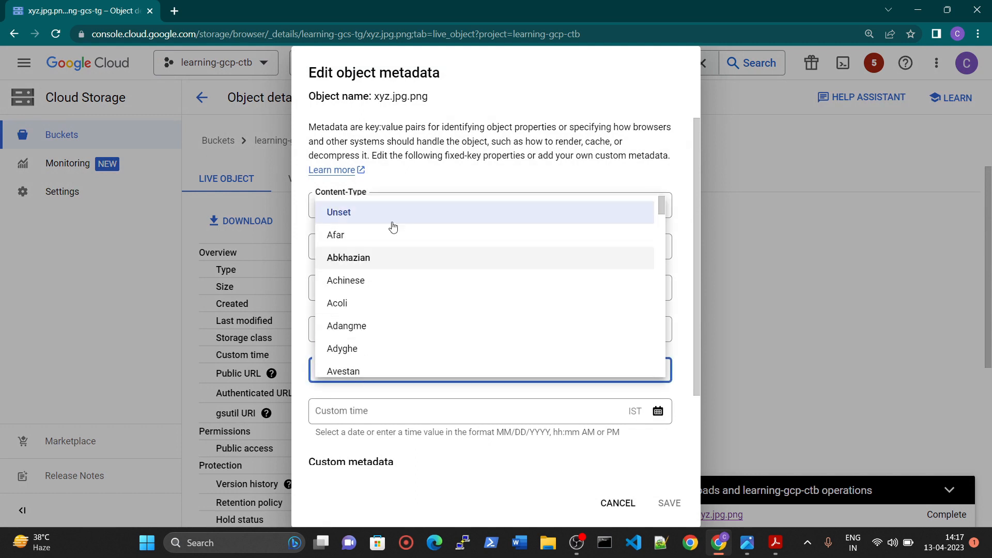
pyautogui.click(410, 172)
pyautogui.scroll(-2, 418, 374)
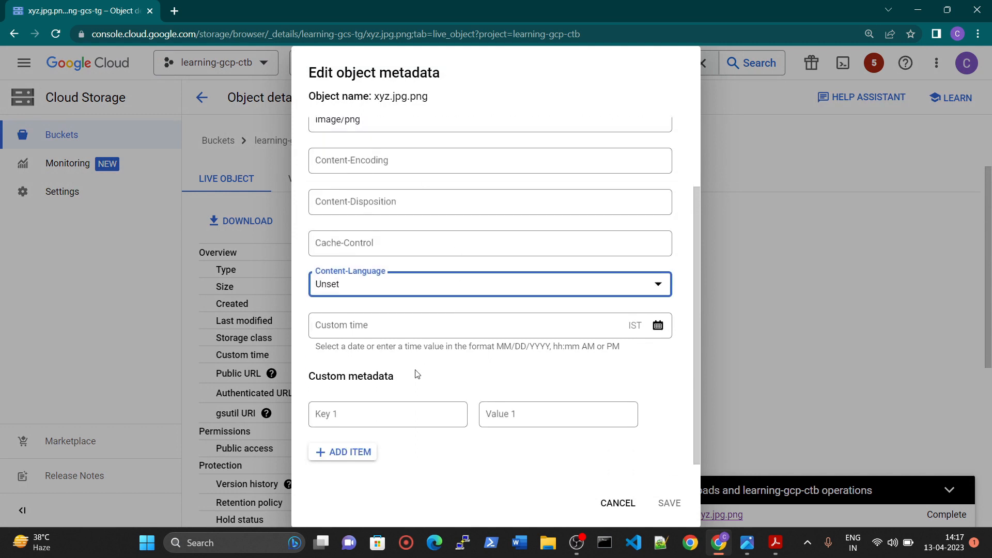
pyautogui.scroll(2, 444, 378)
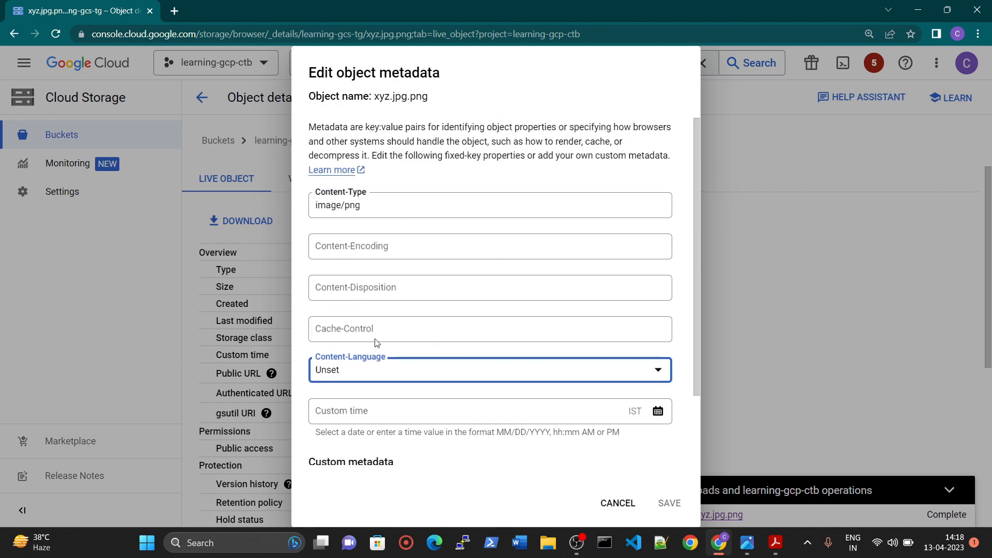
pyautogui.click(615, 509)
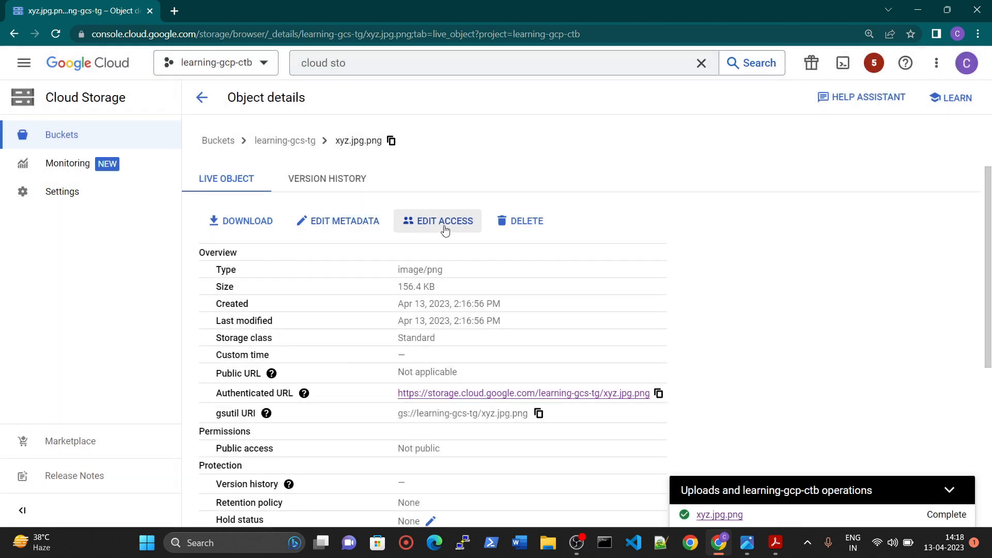
# Step: Open the access editor for xyz.jpg.png, read its message, close it, and look over the object's protection details and preview
pyautogui.click(445, 231)
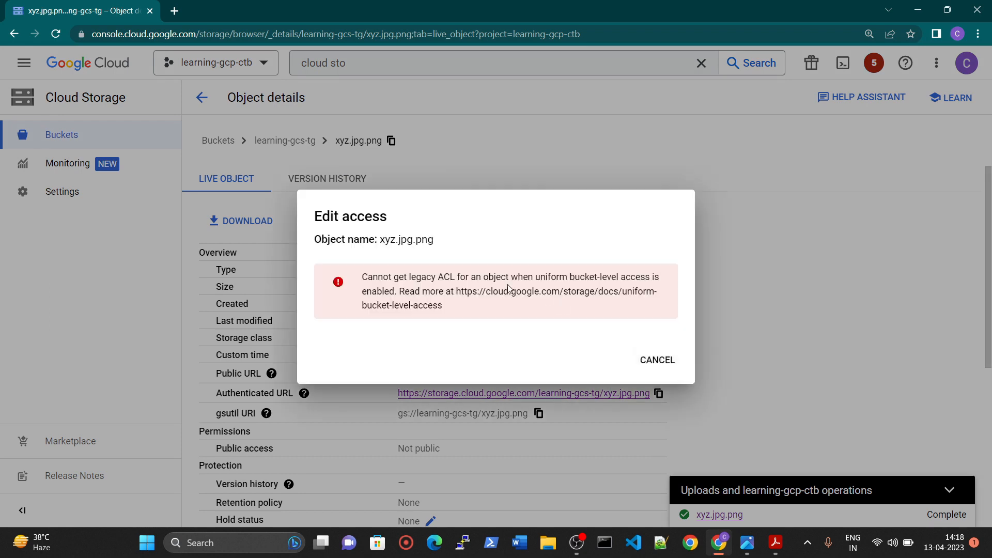
pyautogui.moveTo(362, 280); pyautogui.dragTo(444, 306)
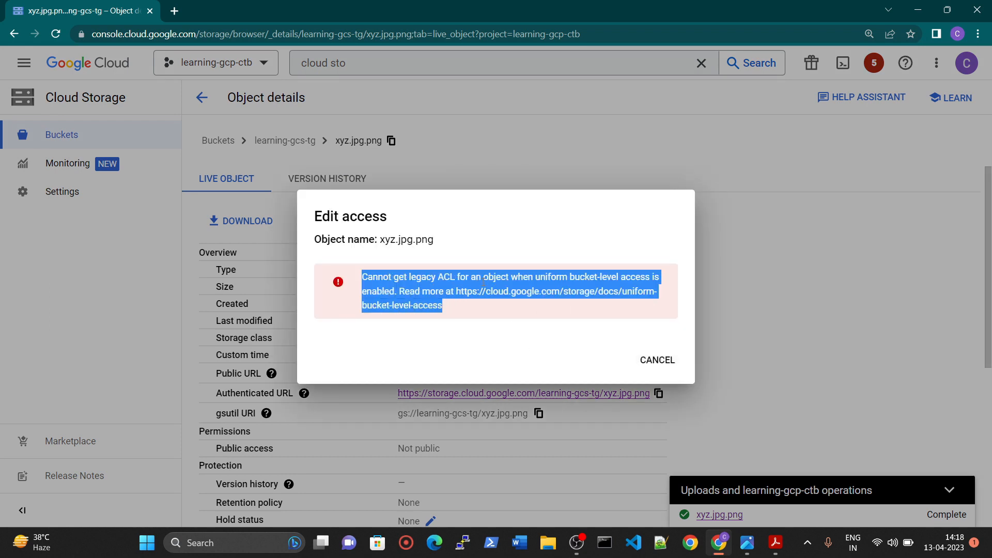
pyautogui.click(654, 358)
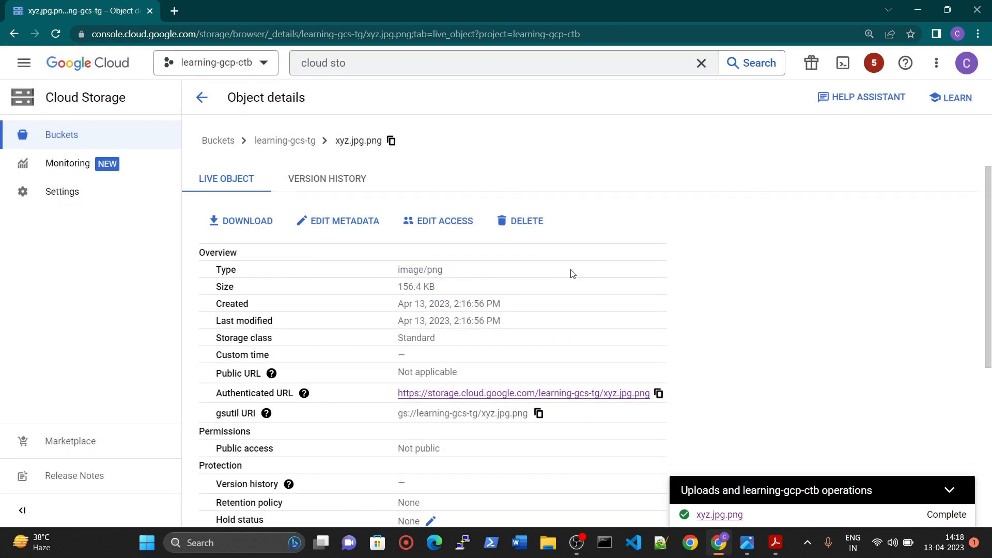
pyautogui.scroll(-5, 461, 311)
pyautogui.scroll(6, 361, 368)
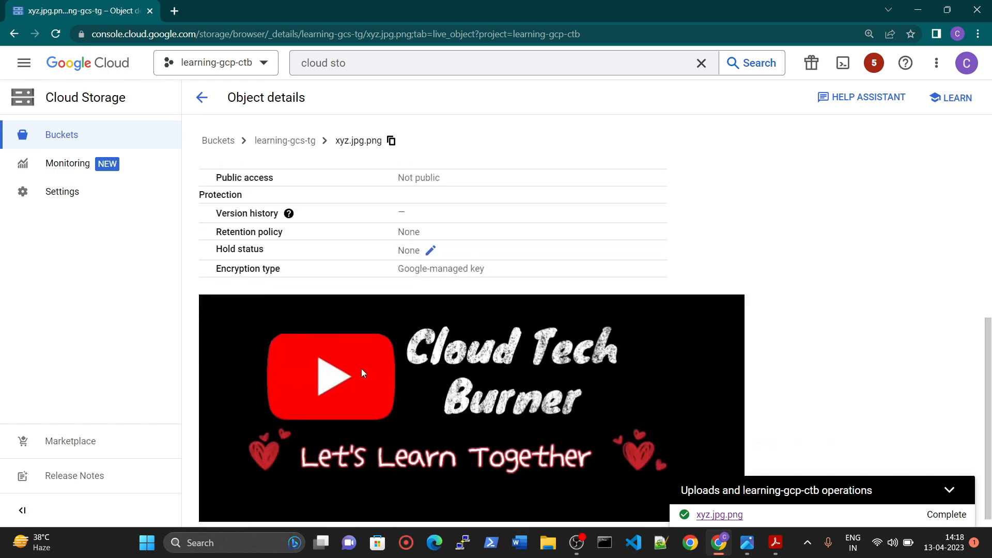
# Step: Return to the learning-gcs-tg bucket and examine its configuration overview
pyautogui.click(284, 141)
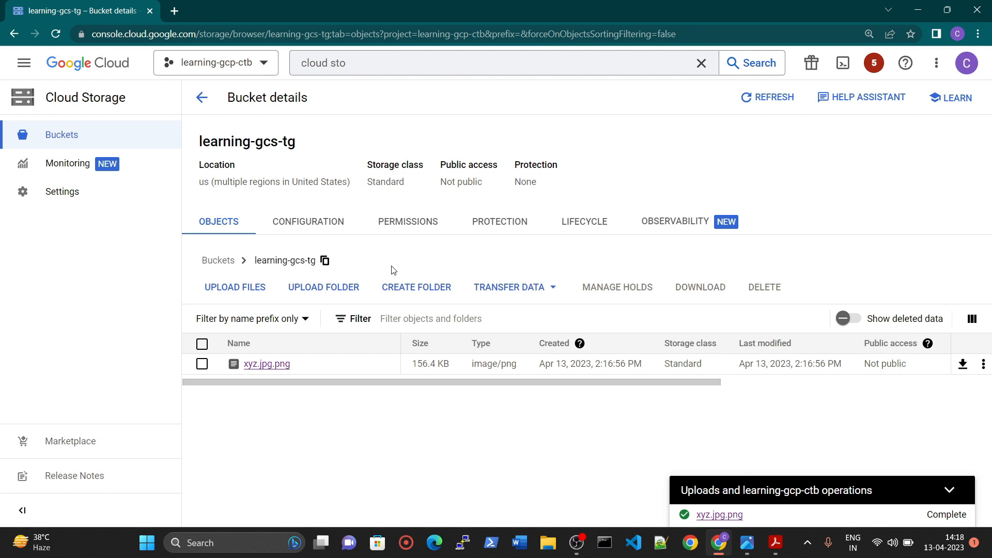
pyautogui.click(319, 221)
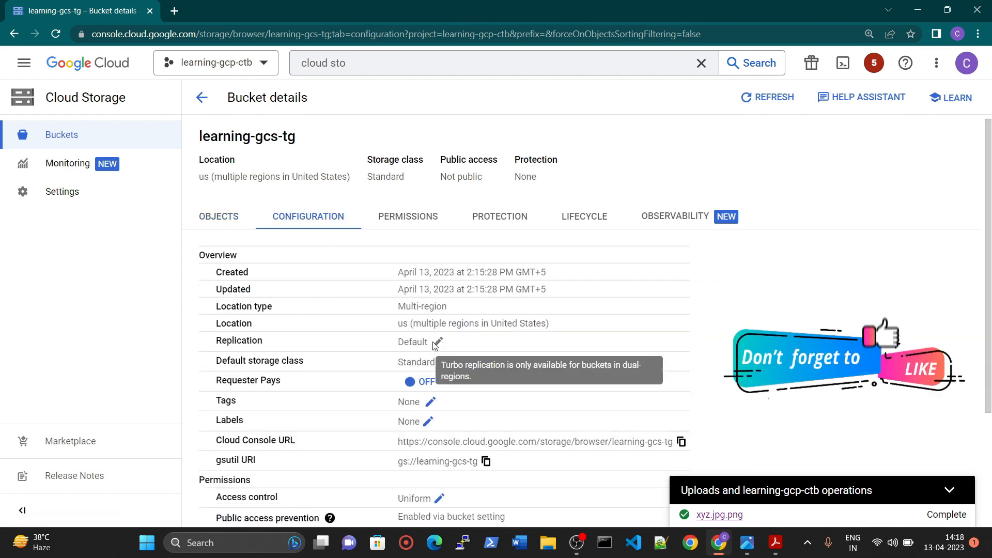
pyautogui.scroll(-1, 434, 345)
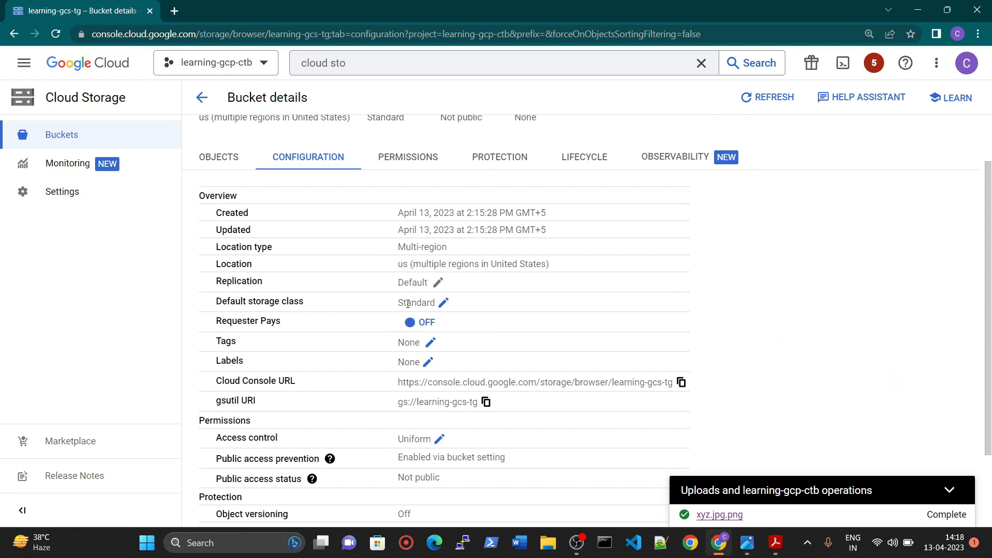
# Step: Try the Nearline, Coldline and Archive options for the bucket's default storage class, and cancel the edit
pyautogui.moveTo(408, 303); pyautogui.dragTo(436, 303)
pyautogui.click(443, 303)
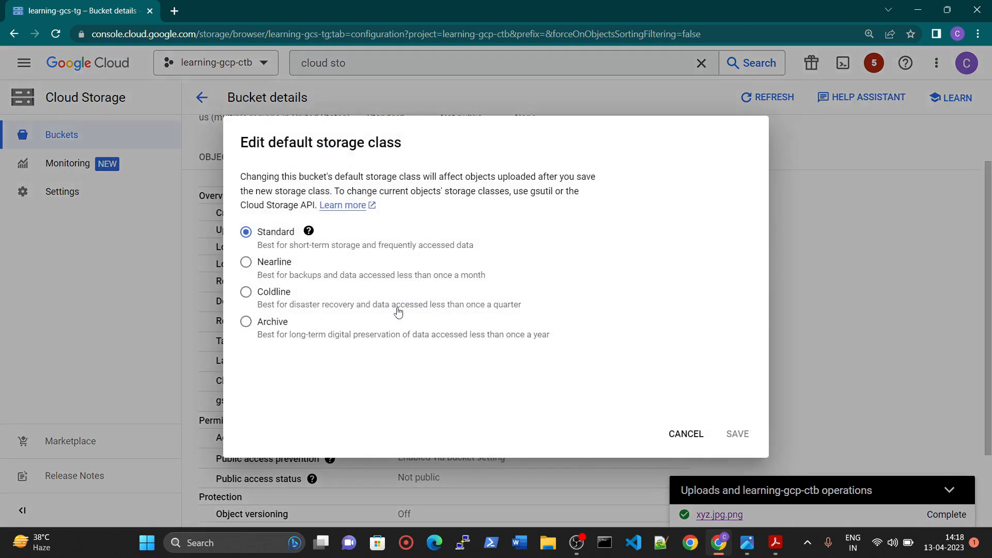
pyautogui.click(262, 276)
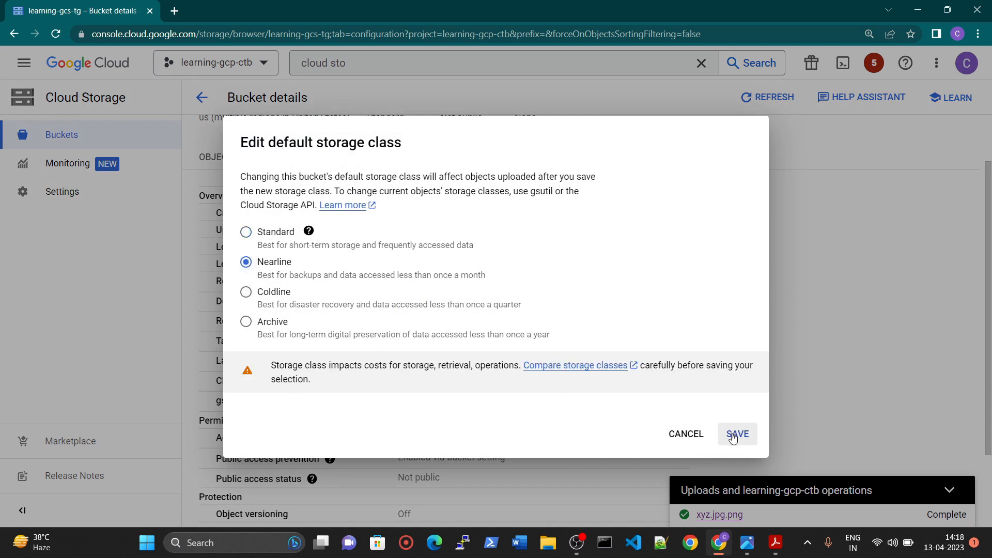
pyautogui.click(270, 292)
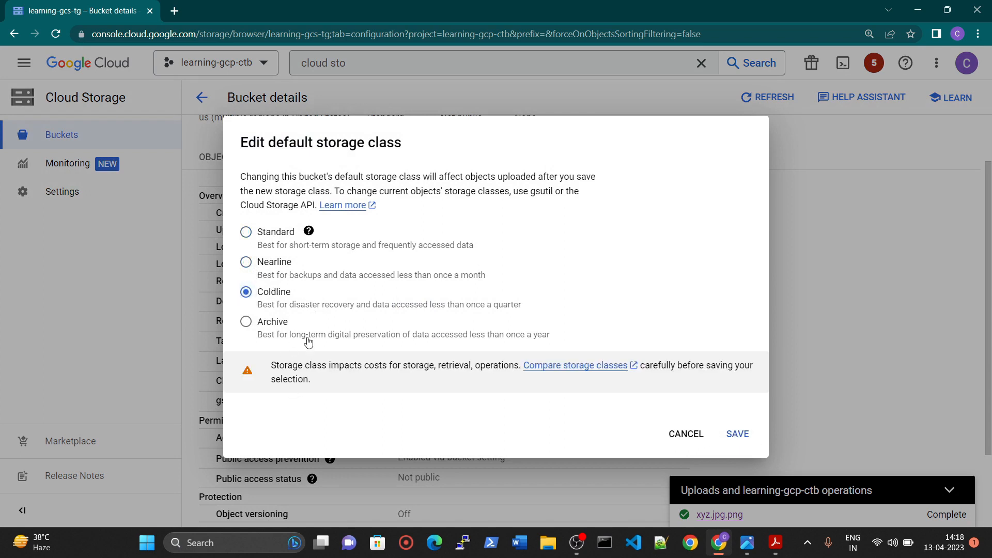
pyautogui.click(261, 320)
pyautogui.click(264, 235)
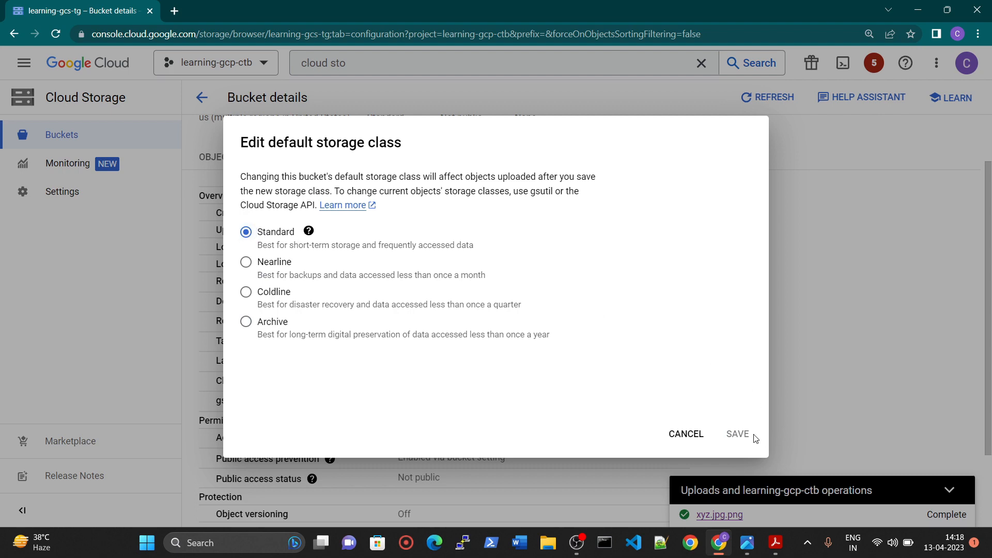
pyautogui.click(701, 433)
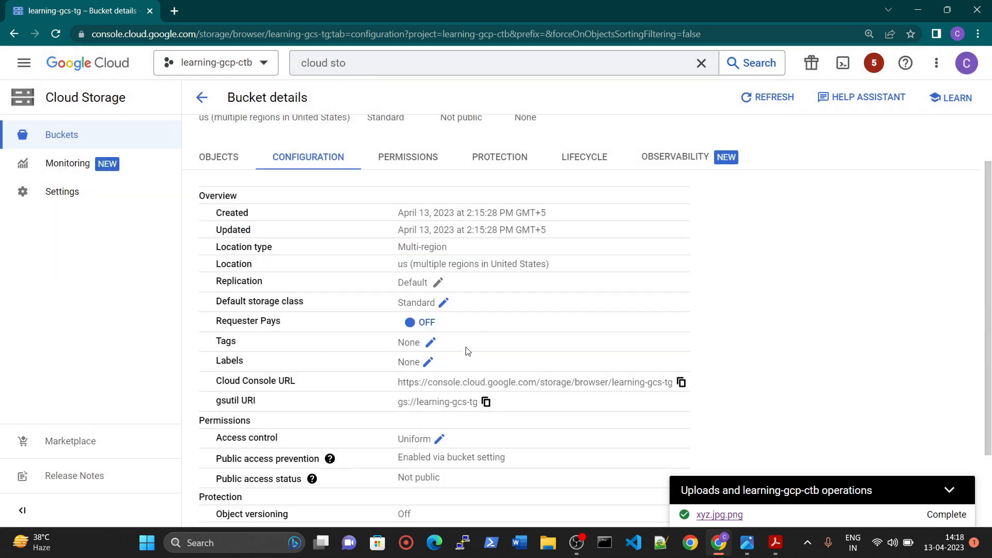
# Step: Inspect the bucket's tag settings and its Uniform and Fine-grained access control options, closing both without saving
pyautogui.click(431, 343)
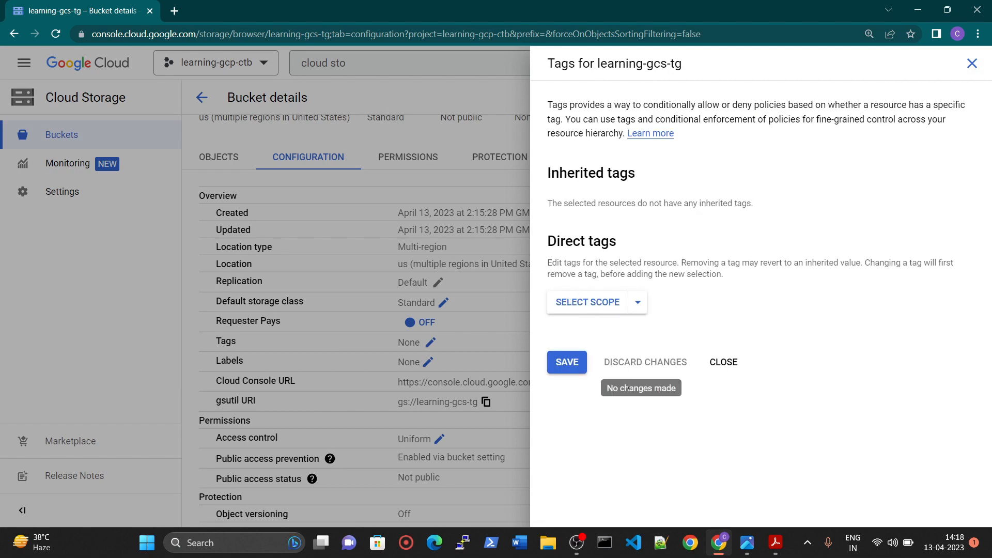
pyautogui.click(735, 362)
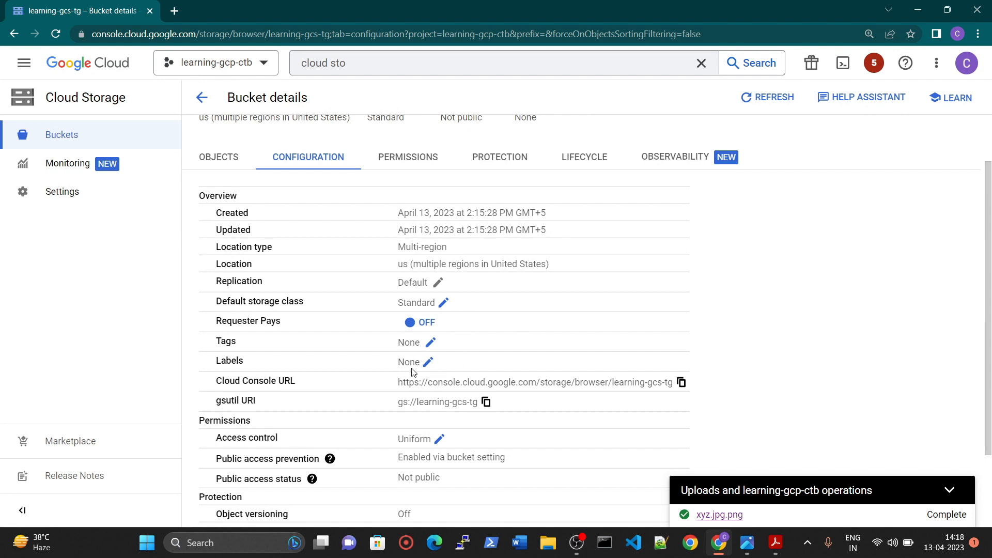
pyautogui.scroll(-1, 412, 372)
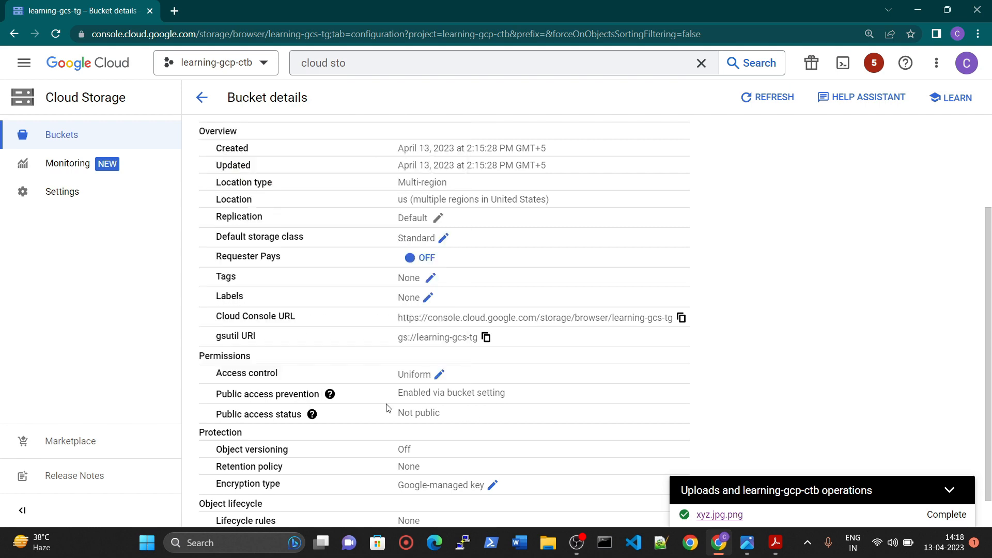
pyautogui.scroll(-1, 417, 396)
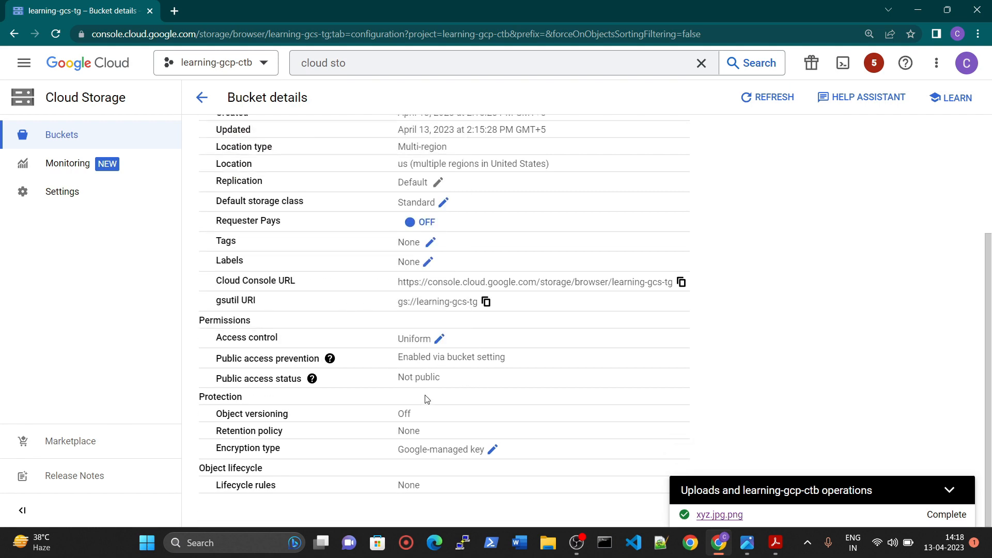
pyautogui.click(439, 341)
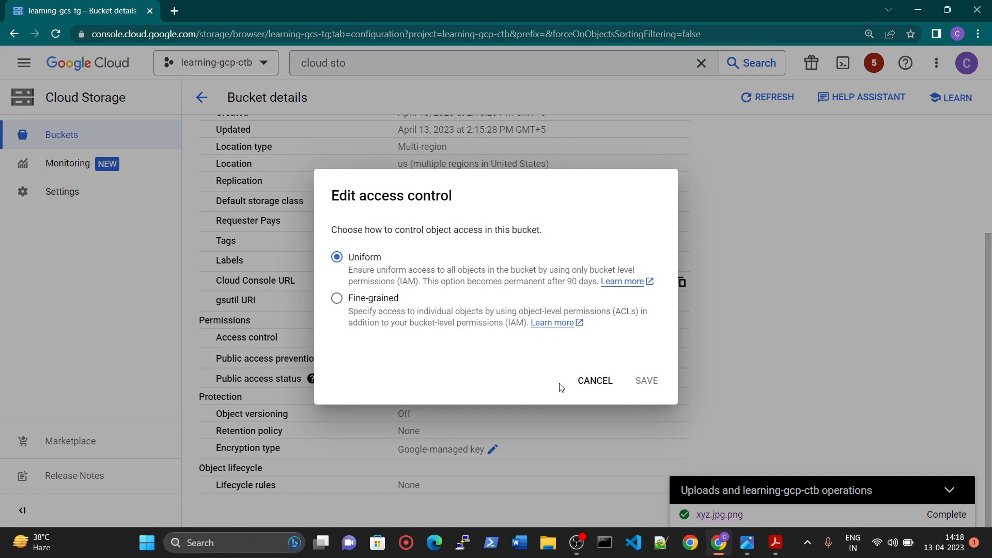
pyautogui.click(594, 380)
# Step: Review the location entry in the bucket's configuration overview
pyautogui.scroll(5, 444, 331)
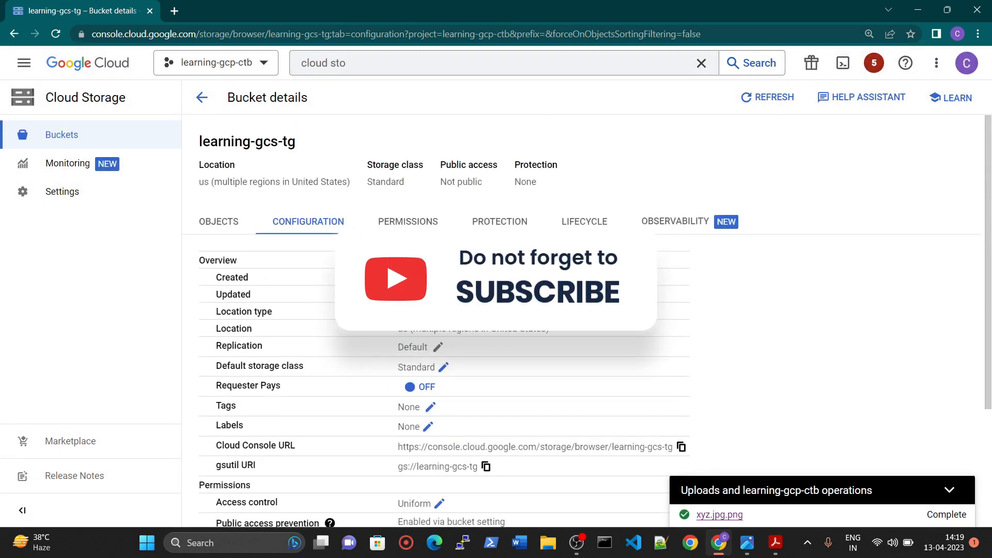
pyautogui.moveTo(396, 332); pyautogui.dragTo(556, 330)
pyautogui.tripleClick(560, 331)
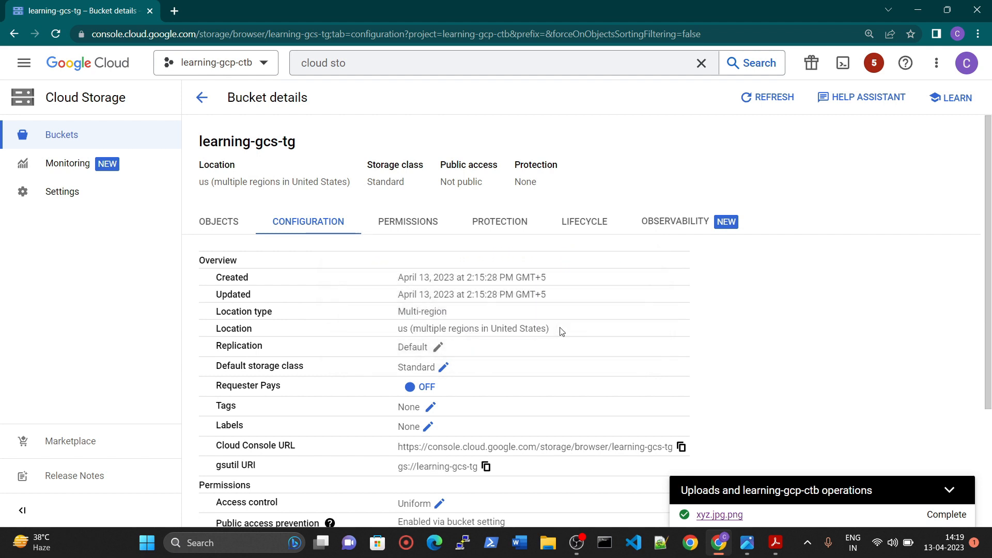
pyautogui.click(555, 335)
# Step: Open the bucket's permissions and review its public access status and restrictions
pyautogui.click(407, 222)
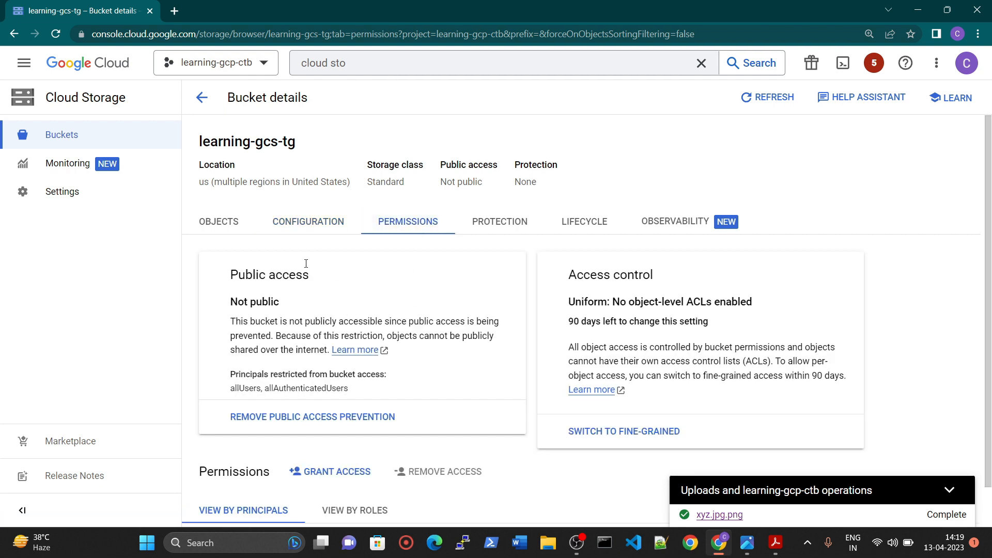
pyautogui.scroll(-1, 274, 270)
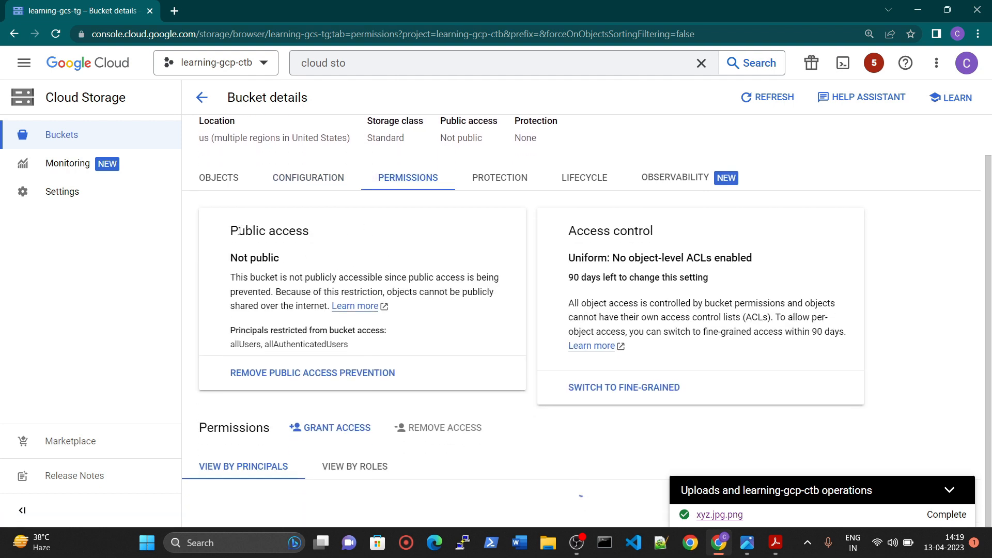
pyautogui.moveTo(239, 231); pyautogui.dragTo(309, 230)
pyautogui.moveTo(218, 264); pyautogui.dragTo(307, 267)
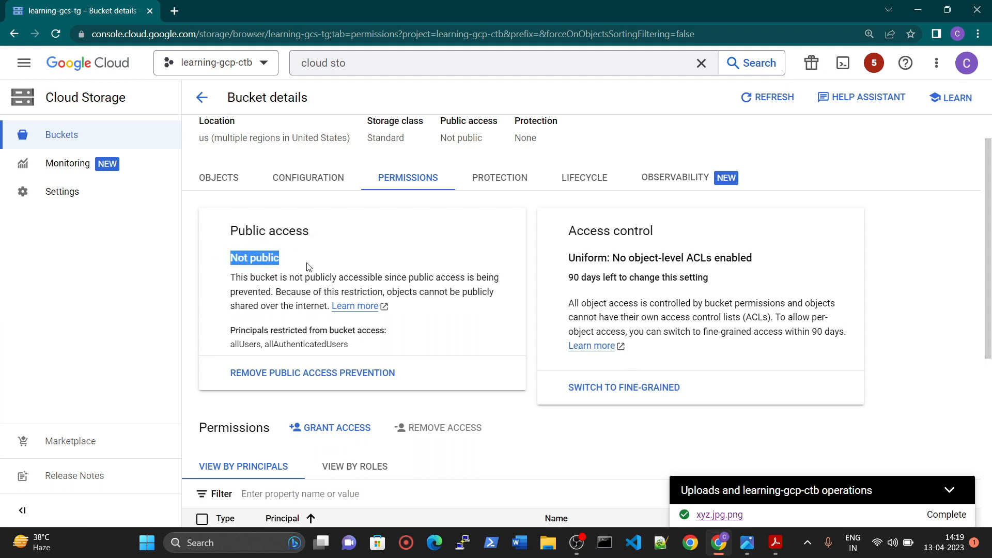
pyautogui.scroll(-1, 314, 291)
pyautogui.scroll(2, 281, 262)
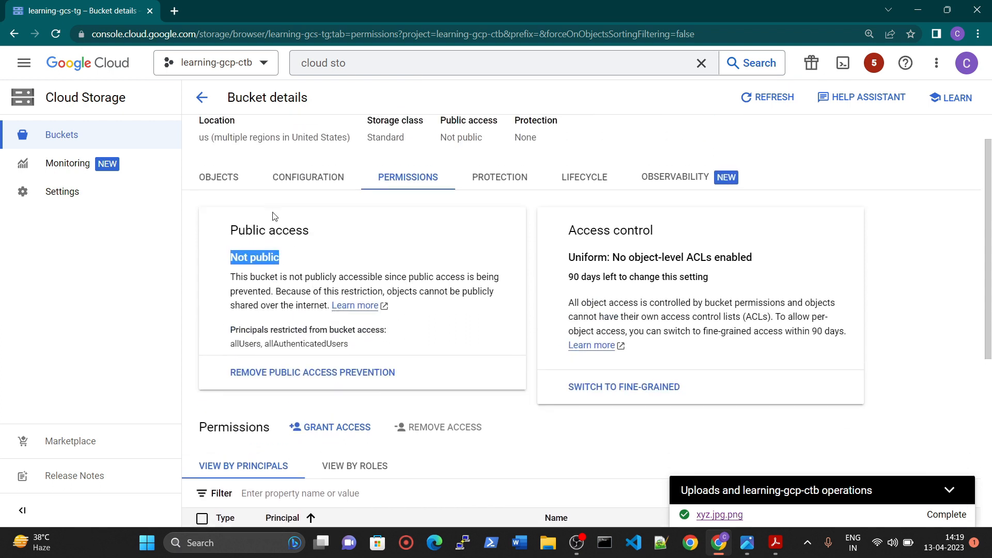
# Step: Go back to the bucket list and check its public access, access control and protection columns
pyautogui.click(228, 221)
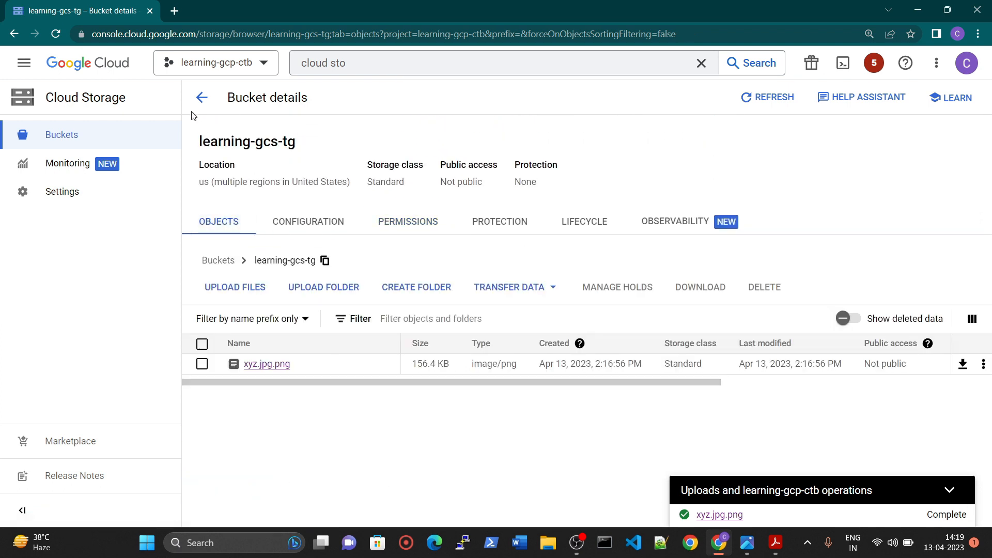
pyautogui.click(209, 98)
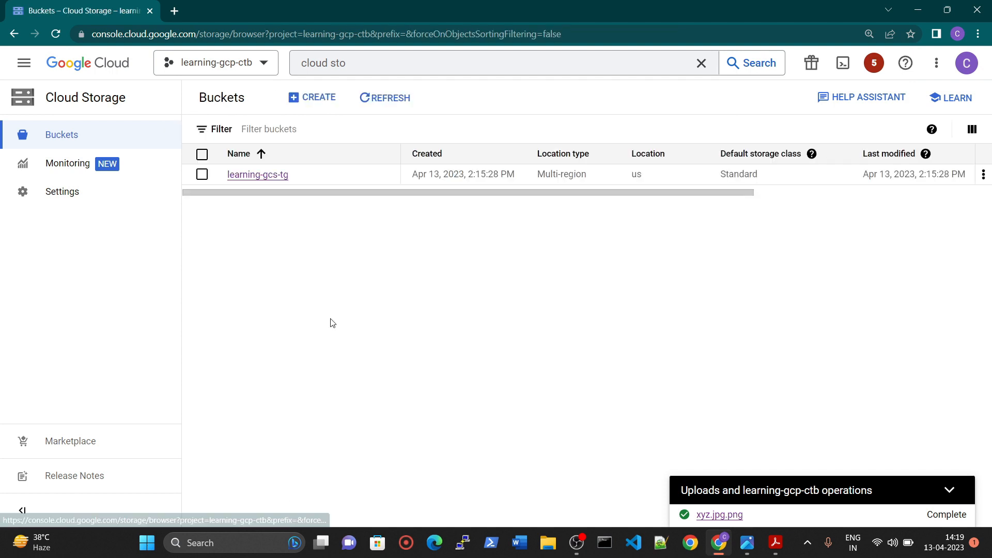
pyautogui.moveTo(360, 193); pyautogui.dragTo(669, 195)
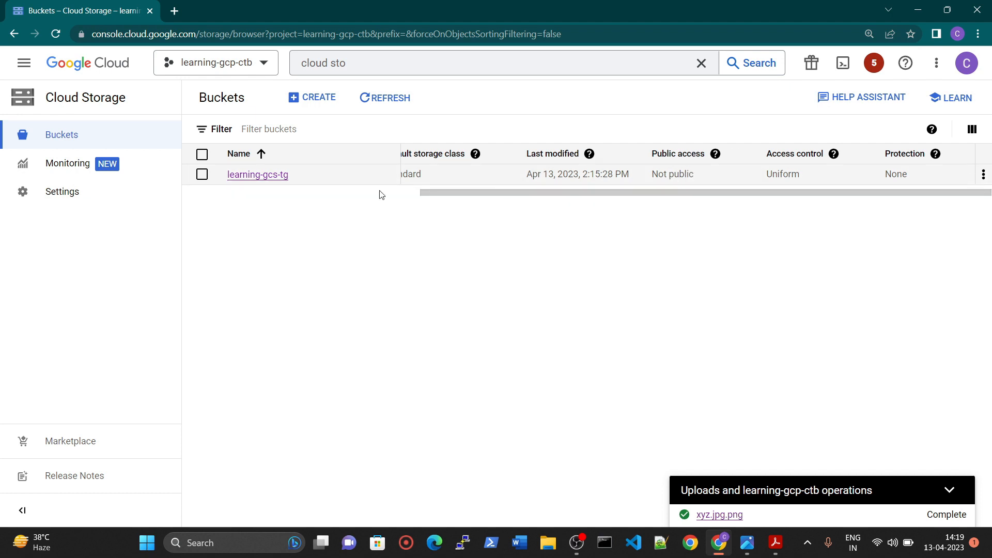
# Step: Review the learning-gcs-tg bucket's permissions, then check its public access column in the bucket list
pyautogui.click(251, 175)
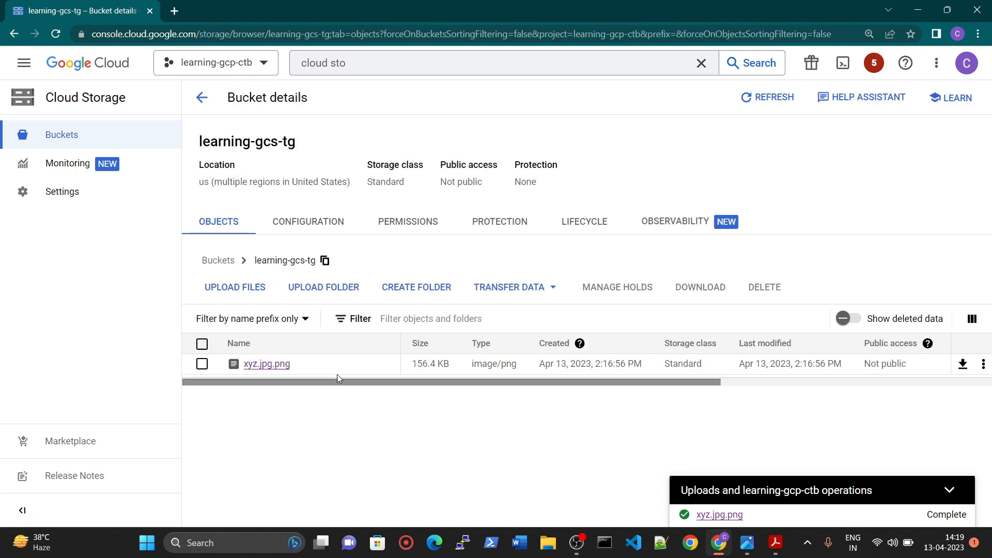
pyautogui.click(413, 222)
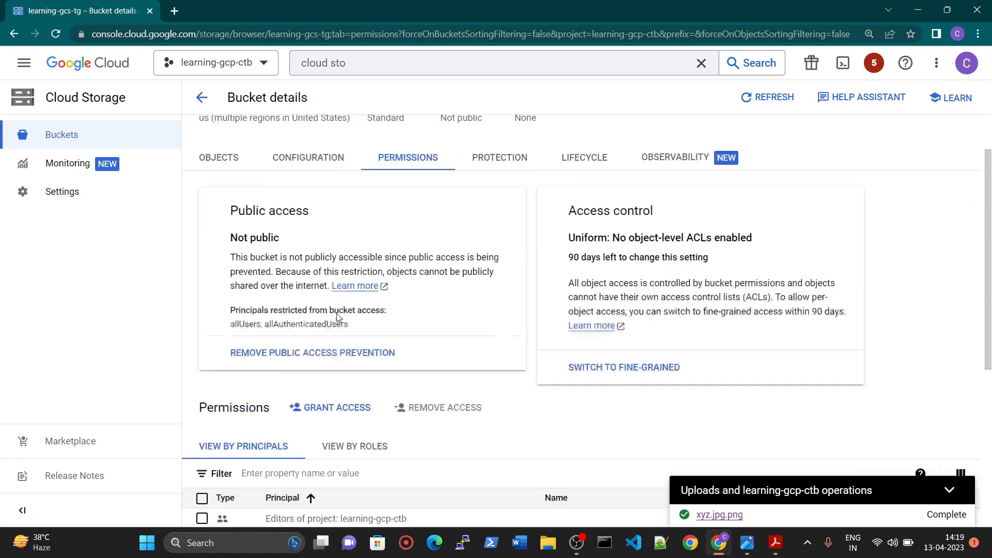
pyautogui.click(215, 238)
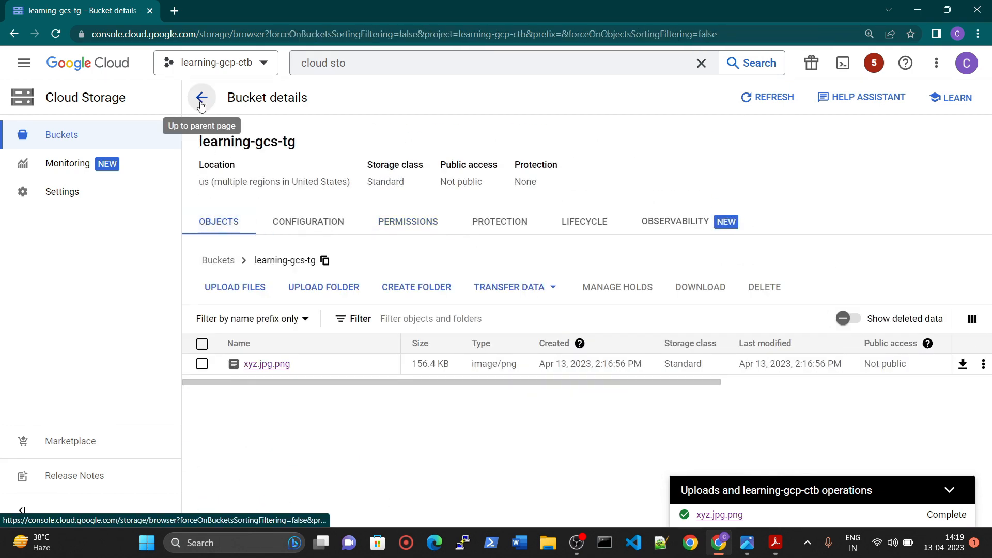
pyautogui.click(202, 98)
pyautogui.moveTo(744, 192); pyautogui.dragTo(981, 192)
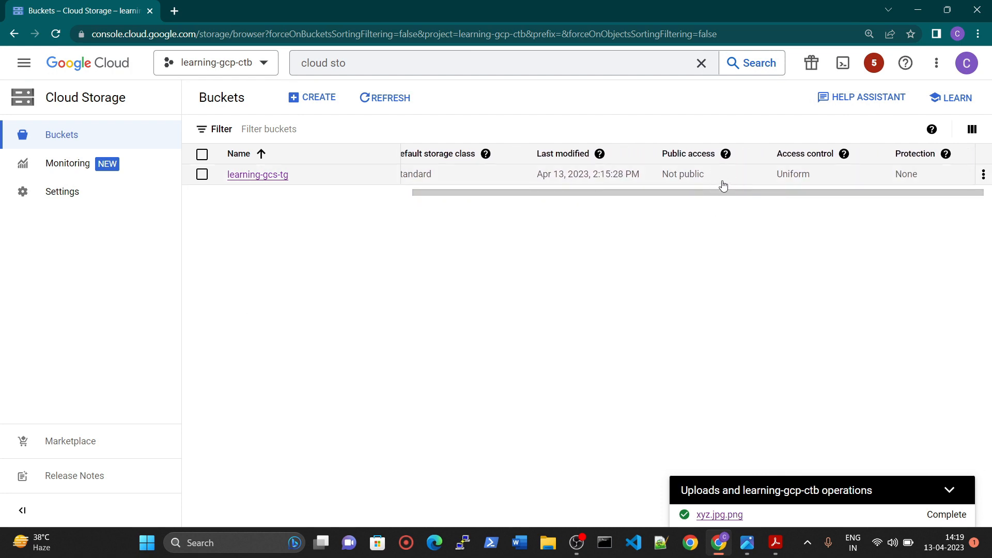
pyautogui.moveTo(706, 195); pyautogui.dragTo(388, 199)
# Step: Copy the authenticated URL of xyz.jpg.png in learning-gcs-tg, view it in a new browser tab, and close that tab
pyautogui.click(261, 174)
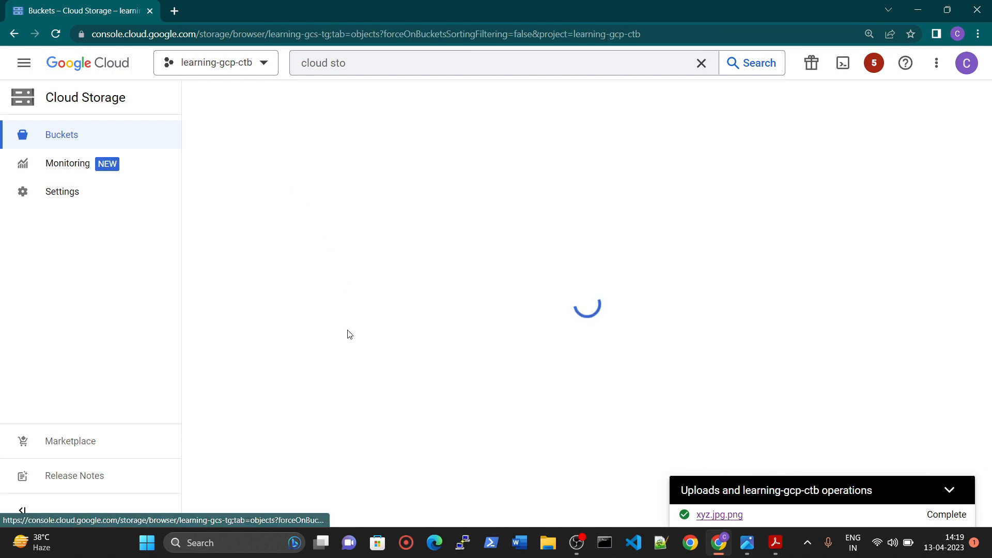
pyautogui.click(256, 368)
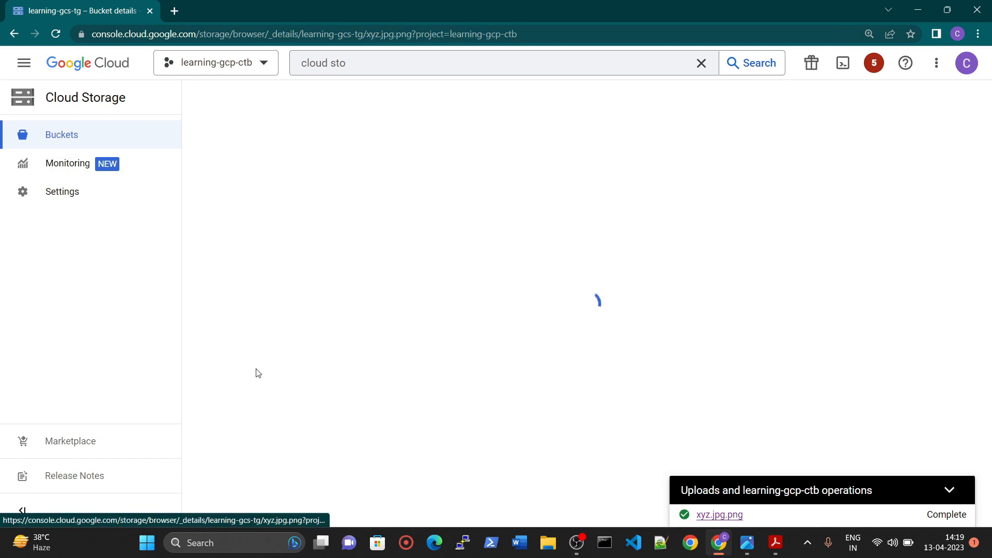
pyautogui.click(659, 394)
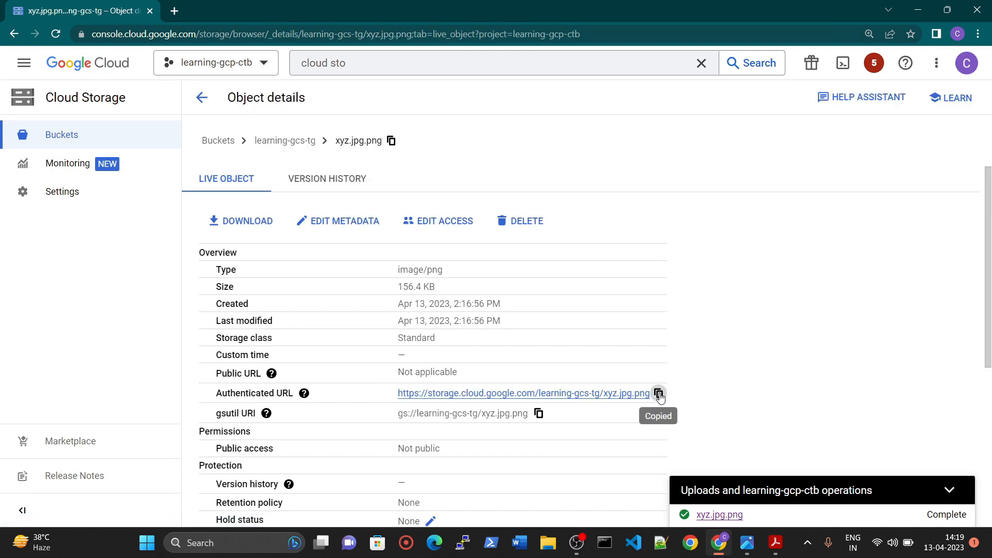
pyautogui.click(174, 11)
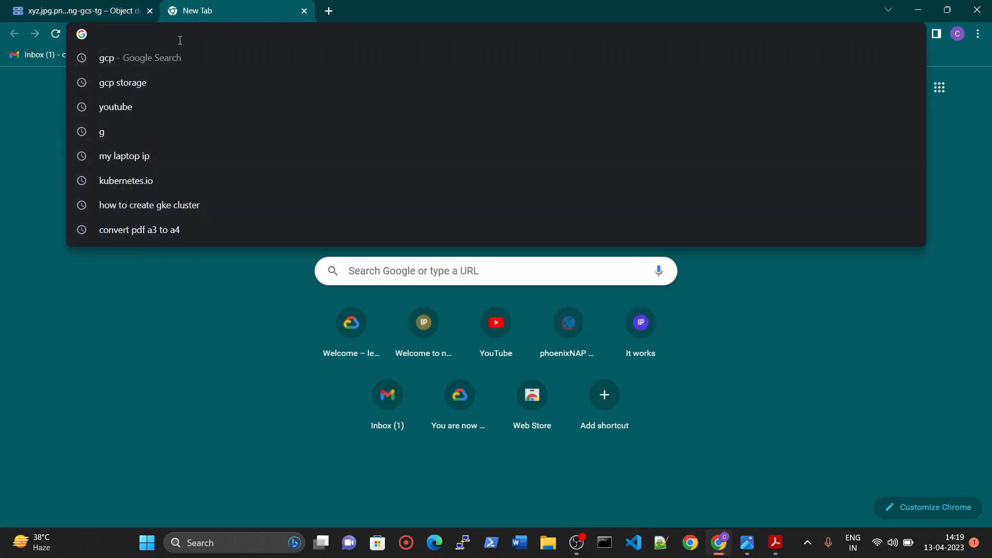
pyautogui.hotkey('ctrl', 'v')
pyautogui.press('Return')
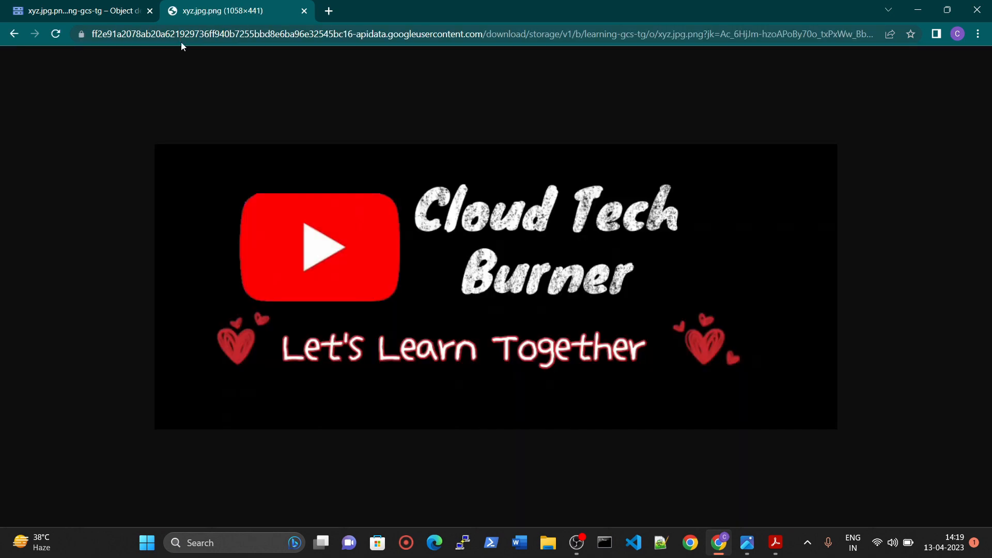
pyautogui.click(305, 11)
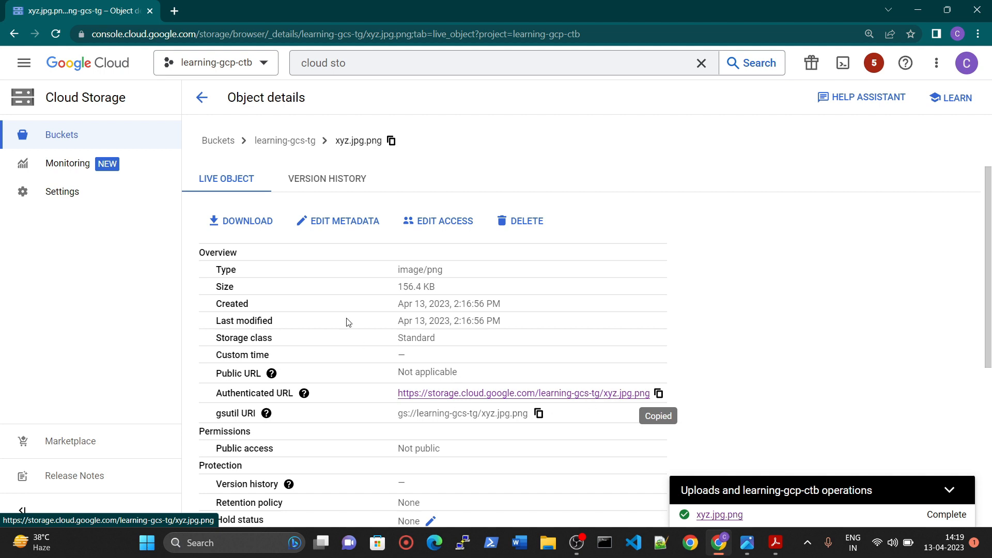
# Step: Return from the object details to the learning-gcs-tg bucket and open its permissions
pyautogui.click(201, 97)
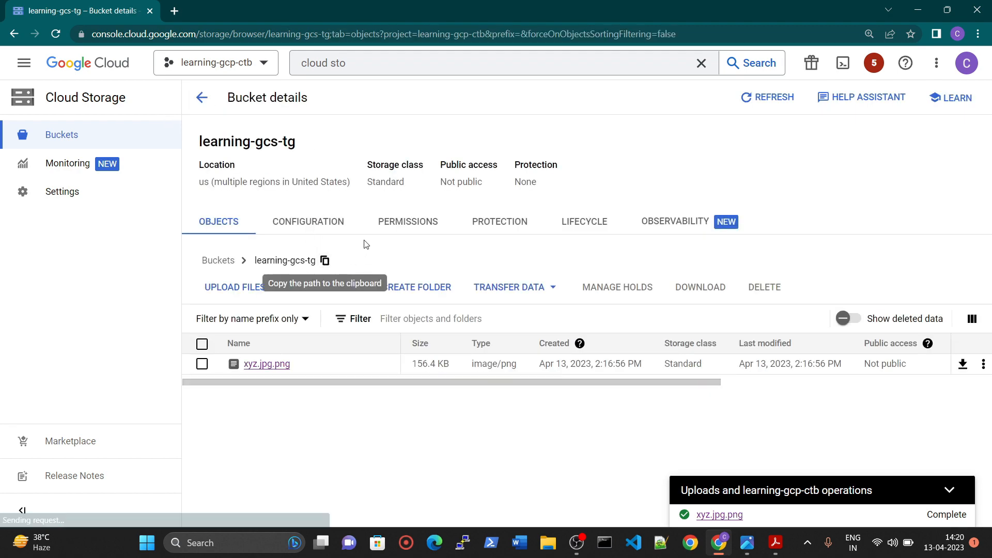
pyautogui.click(403, 222)
pyautogui.scroll(-4, 343, 398)
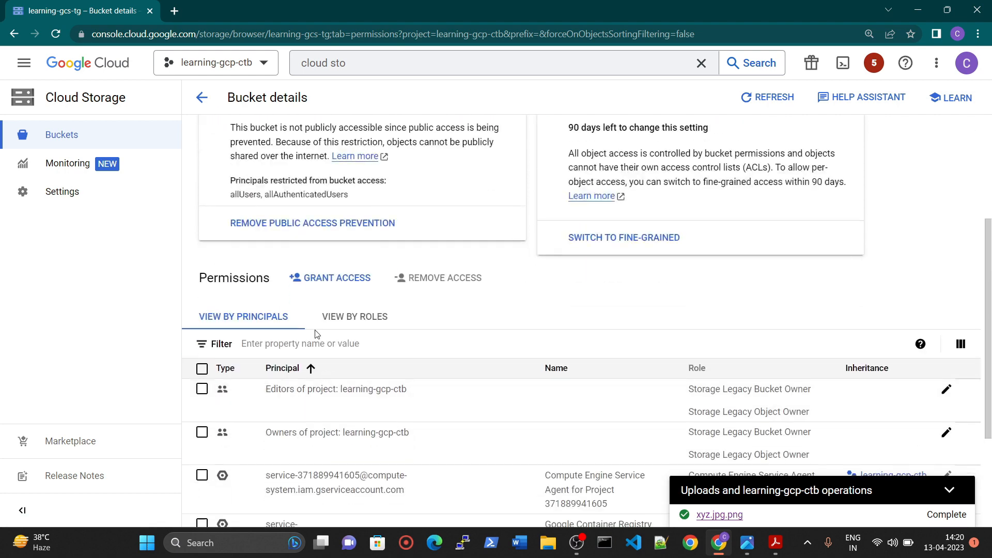
# Step: Try to add allUsers as a new principal on the bucket, then remove the entry and cancel granting access
pyautogui.click(335, 278)
pyautogui.click(458, 290)
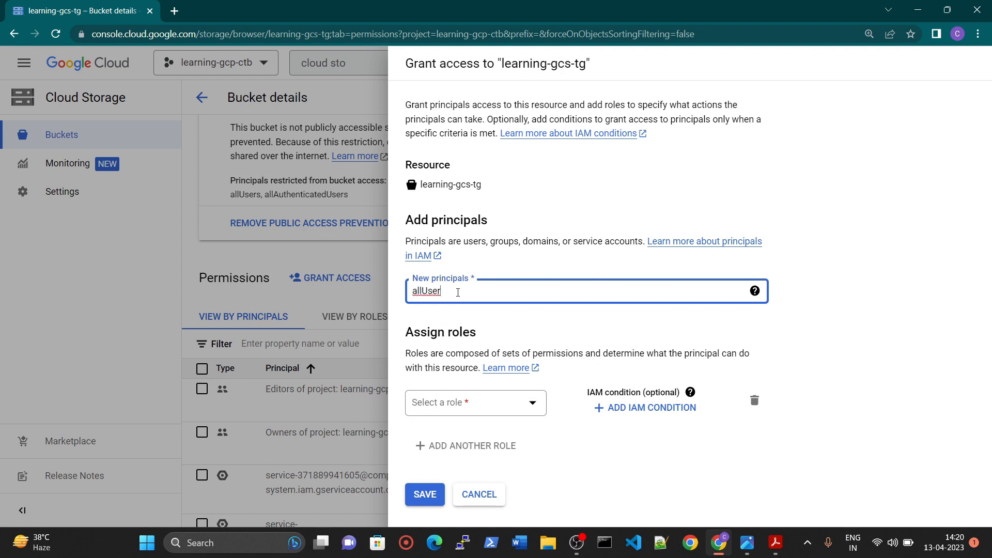
pyautogui.click(501, 338)
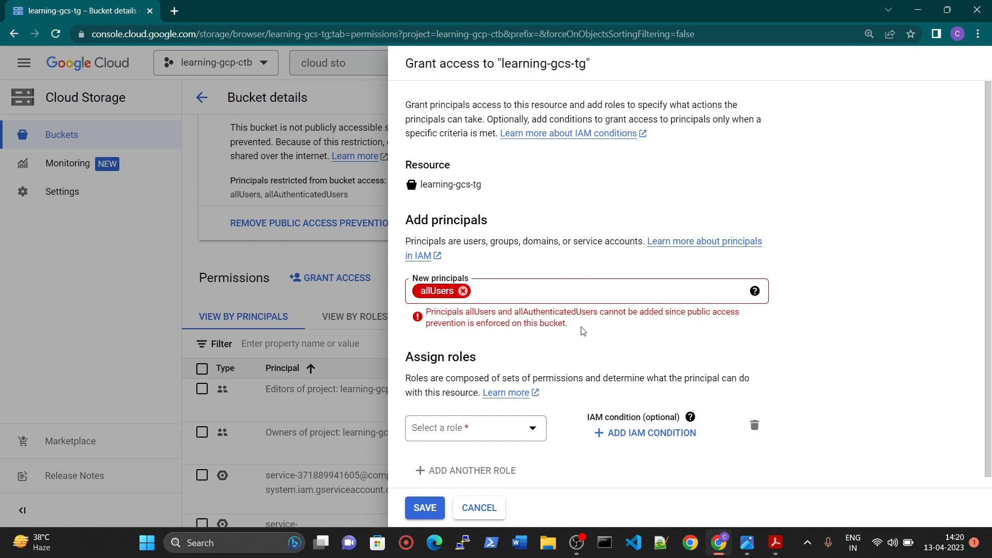
pyautogui.click(463, 292)
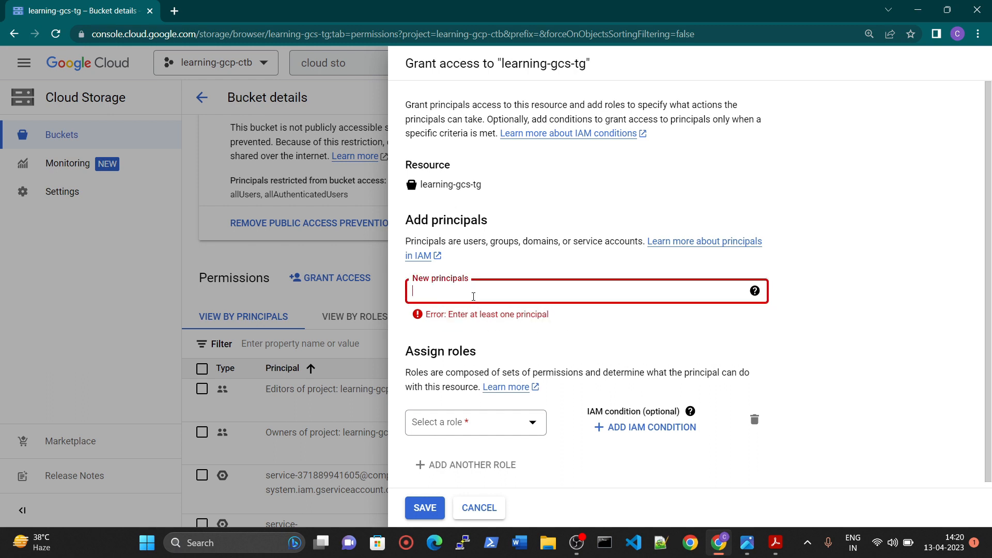
pyautogui.click(480, 509)
# Step: Dismiss the uploads notification, remove public access prevention from the bucket, and check its public access status
pyautogui.scroll(-3, 252, 318)
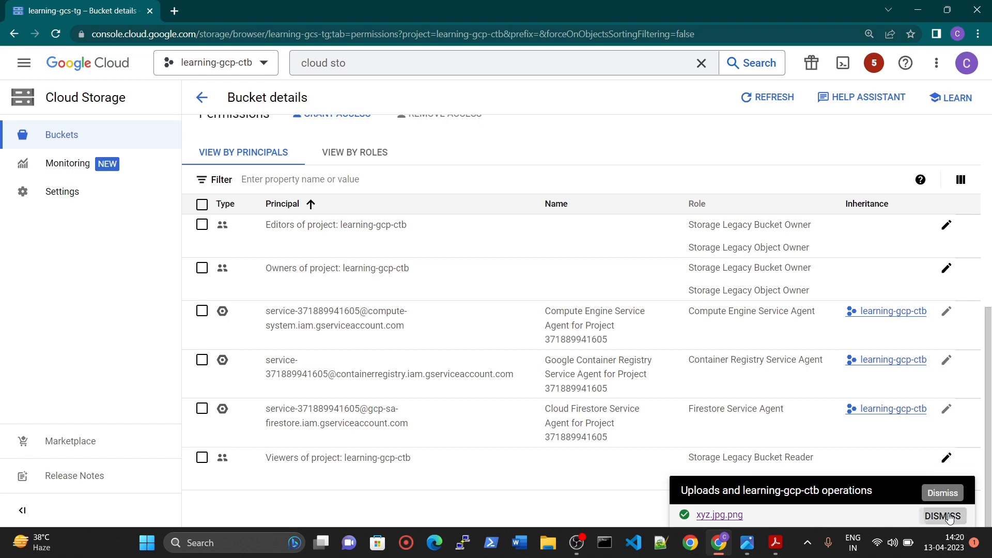
pyautogui.click(948, 514)
pyautogui.scroll(5, 294, 295)
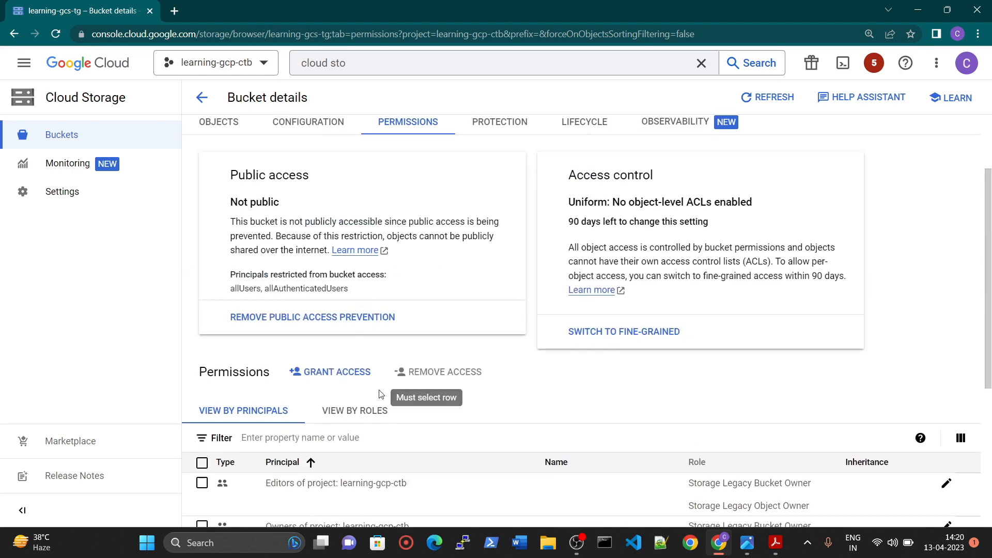
pyautogui.click(311, 319)
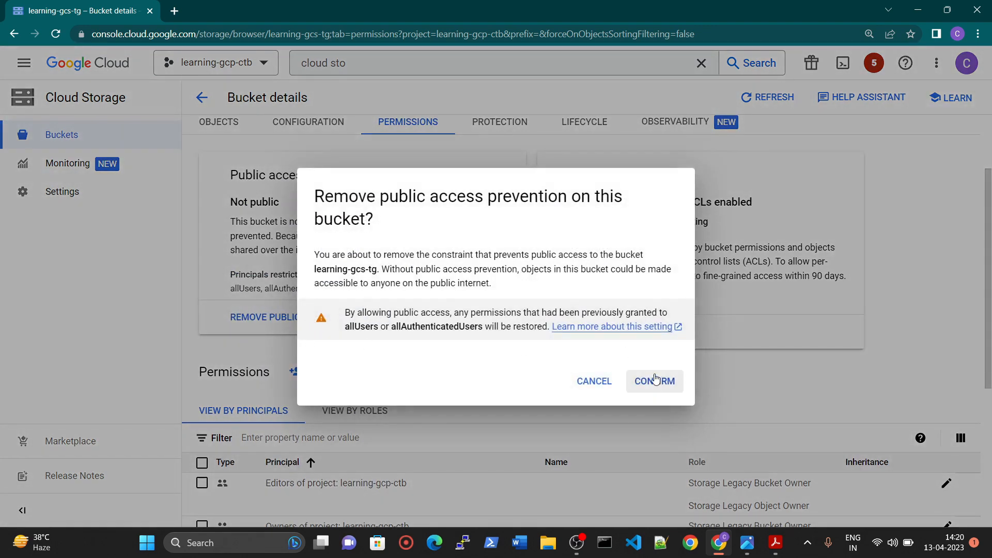
pyautogui.click(654, 382)
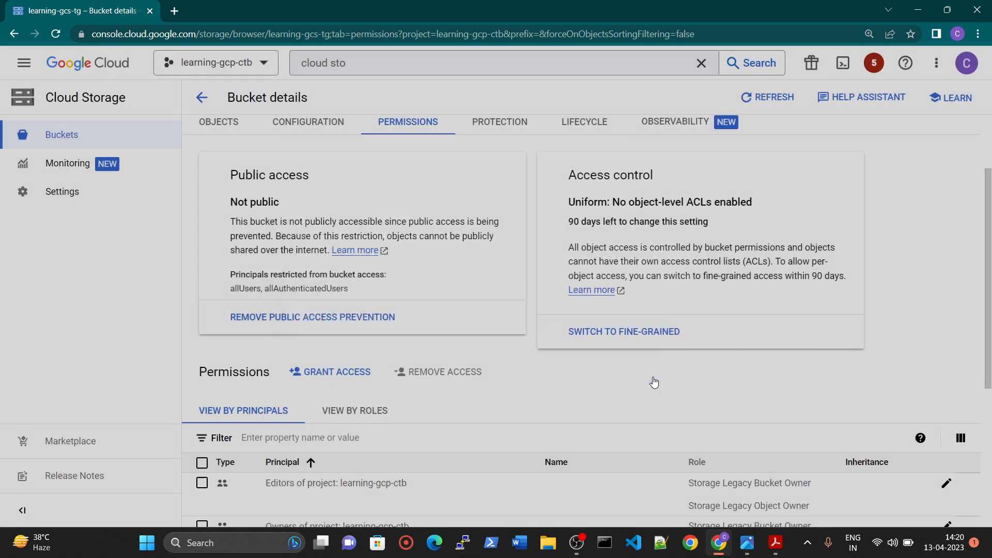
pyautogui.scroll(-1, 264, 305)
pyautogui.scroll(2, 274, 290)
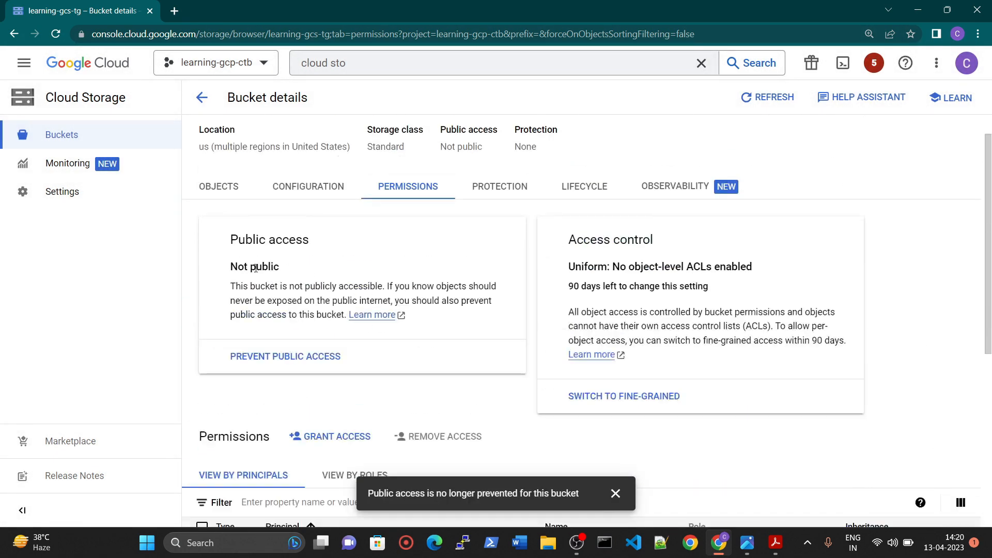
pyautogui.moveTo(230, 274); pyautogui.dragTo(331, 267)
# Step: Start granting access to learning-gcs-tg with allUsers and allAuthenticatedUsers as the new principals
pyautogui.scroll(-2, 321, 310)
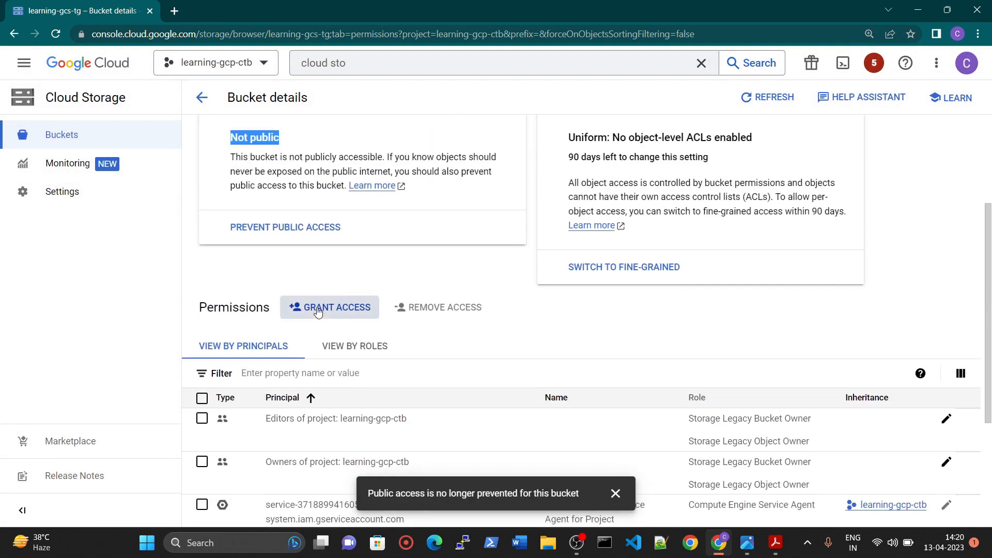
pyautogui.click(317, 310)
pyautogui.click(519, 290)
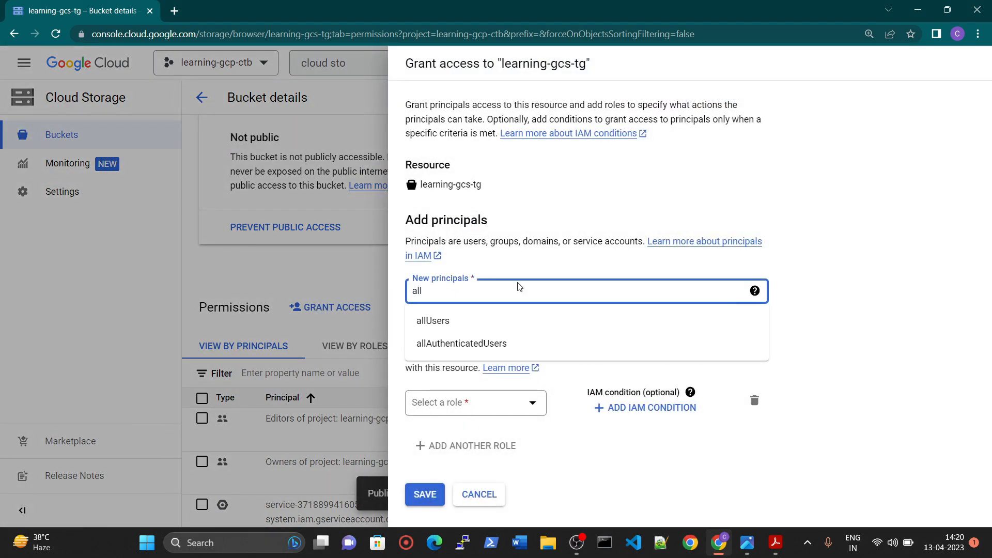
pyautogui.click(432, 323)
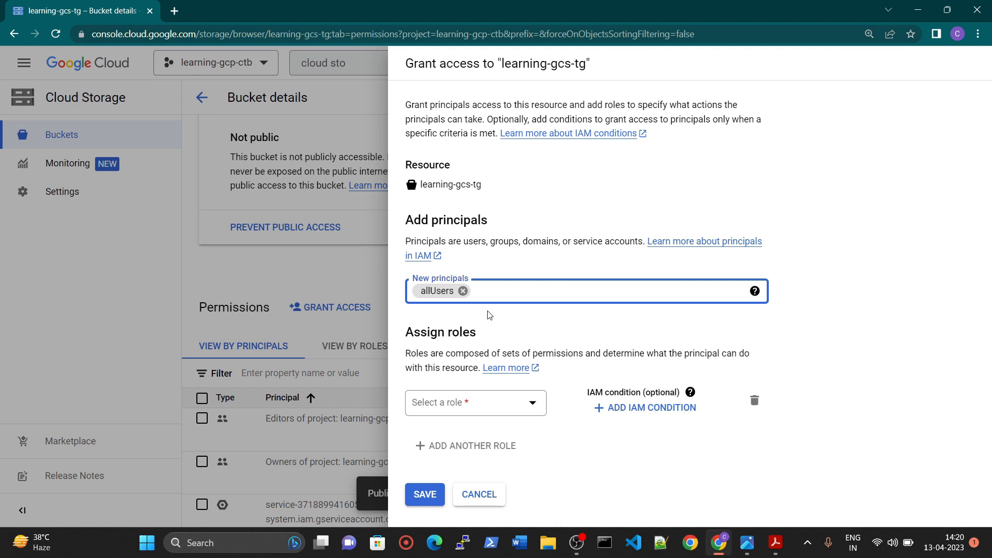
pyautogui.write('all')
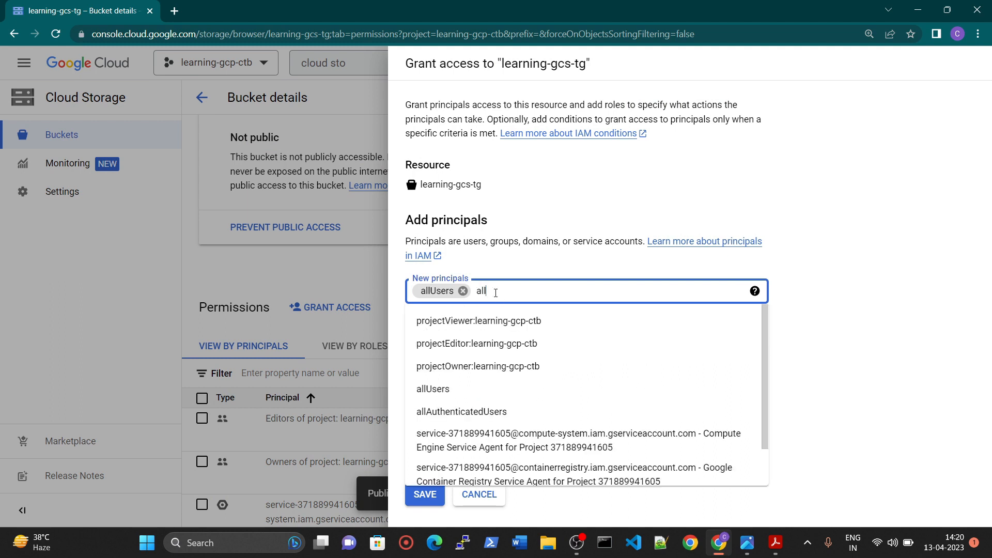
pyautogui.click(462, 343)
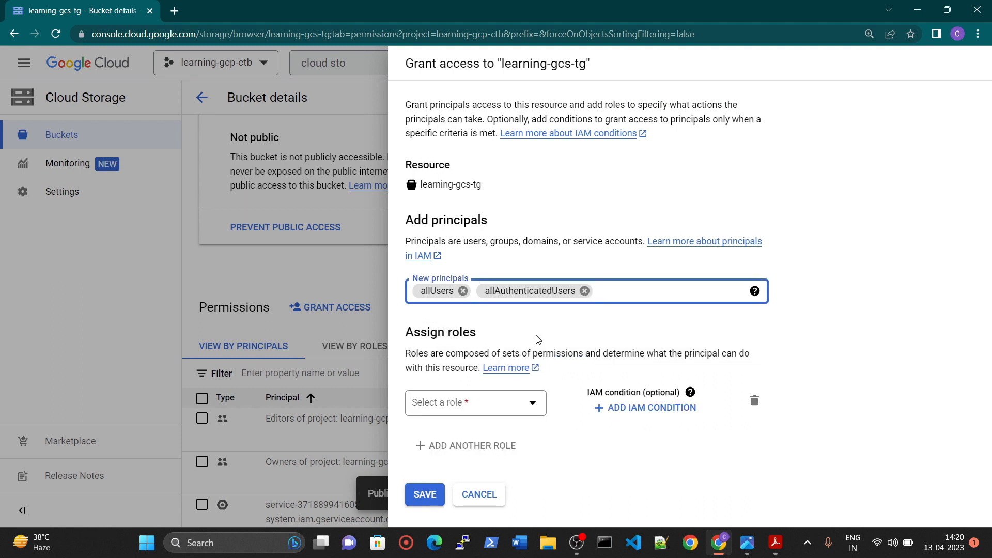
# Step: Assign the Cloud Storage role Storage Object Viewer to the new principals, save, and confirm allowing public access
pyautogui.click(498, 402)
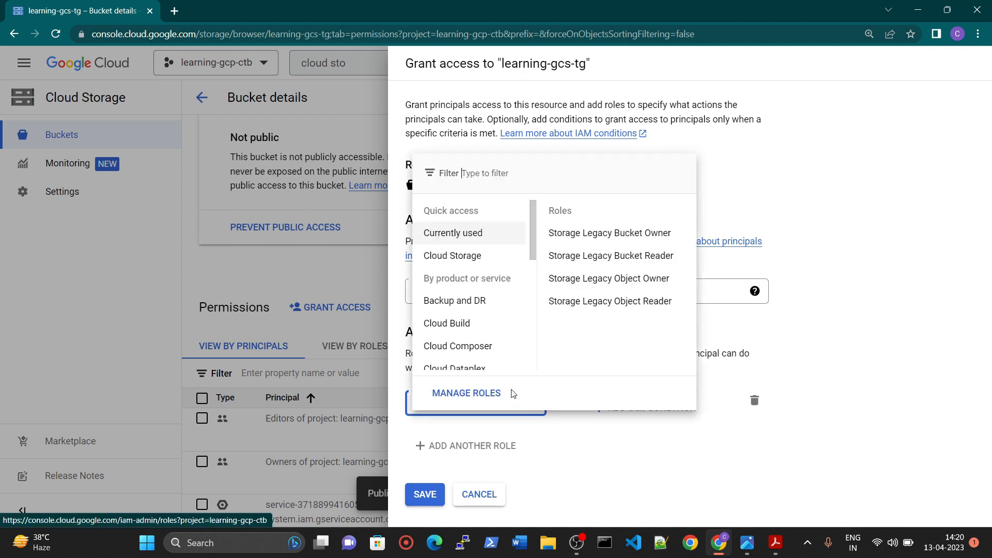
pyautogui.click(474, 255)
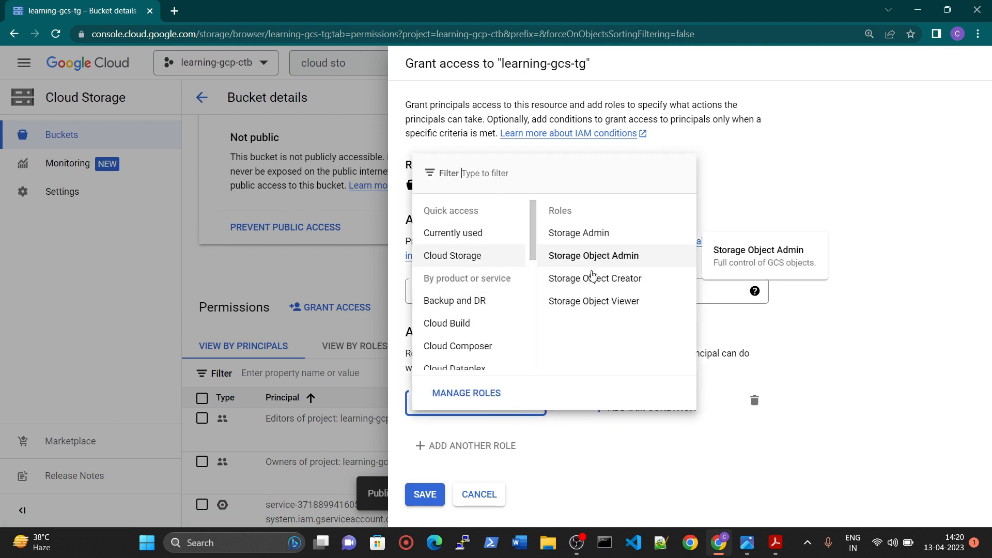
pyautogui.click(608, 305)
pyautogui.click(425, 503)
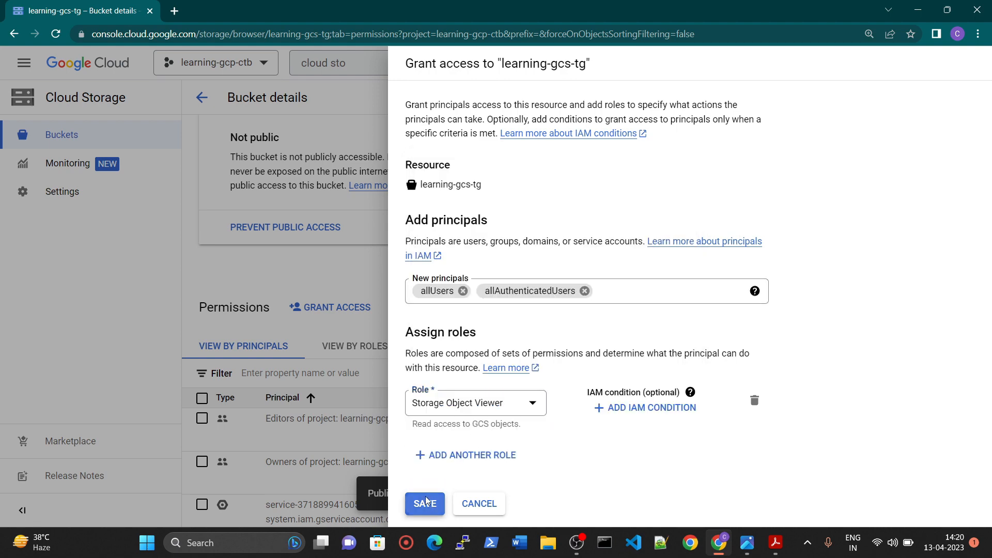
pyautogui.click(646, 356)
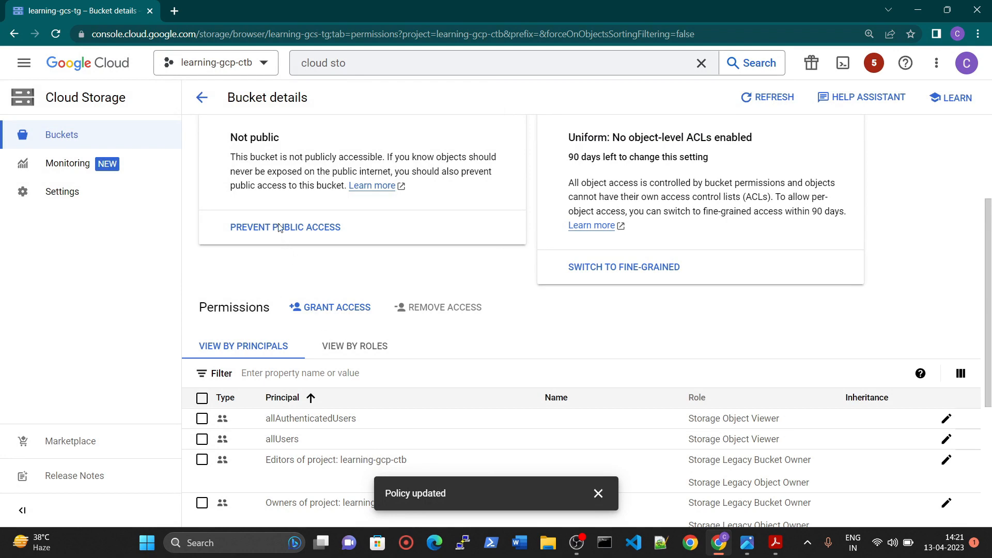
# Step: Check the public access status in the bucket's permissions and in the bucket list
pyautogui.scroll(2, 283, 223)
pyautogui.moveTo(249, 266); pyautogui.dragTo(353, 270)
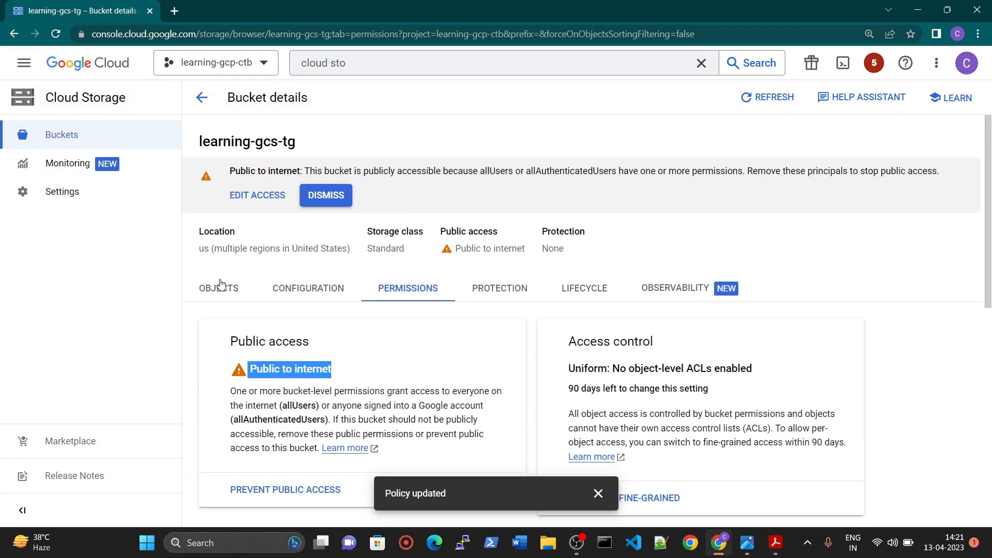
pyautogui.click(219, 287)
pyautogui.click(202, 98)
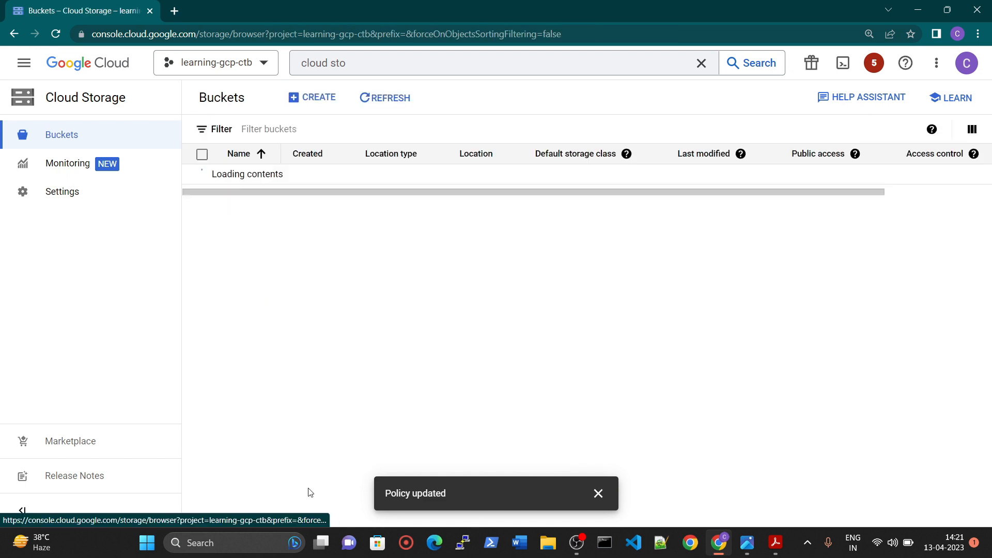
pyautogui.hscroll(5, 723, 188)
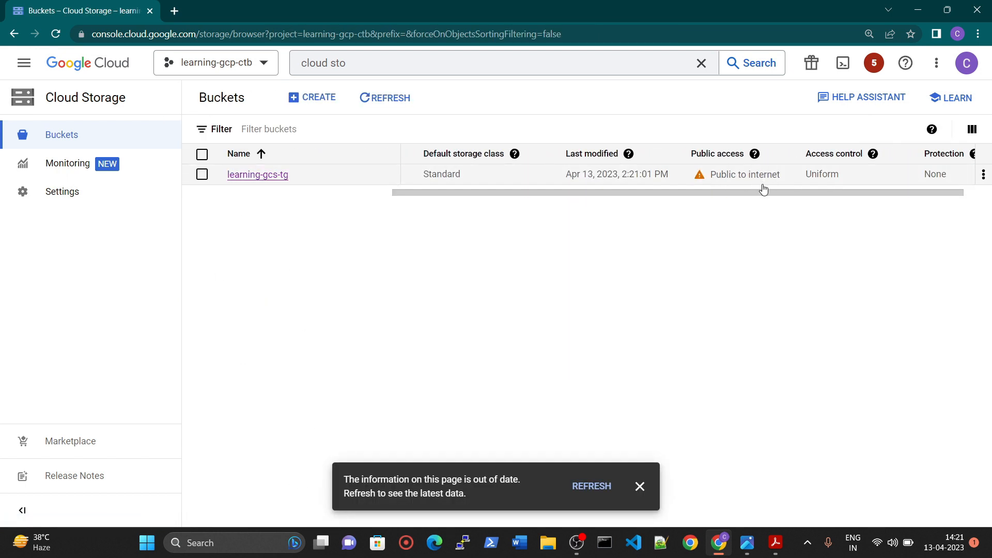
pyautogui.moveTo(763, 191); pyautogui.dragTo(875, 194)
pyautogui.moveTo(808, 195); pyautogui.dragTo(326, 192)
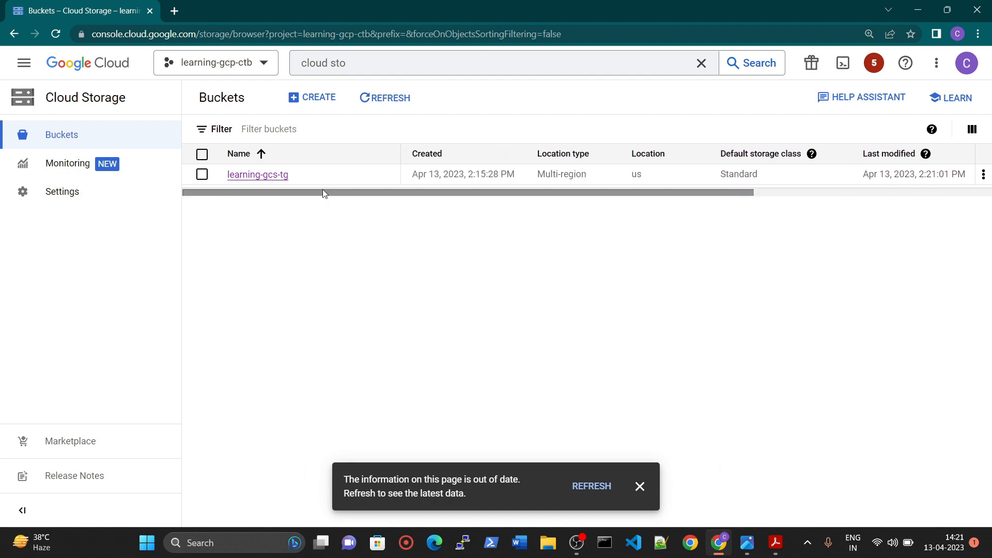
# Step: Copy the public URL of xyz.jpg.png in the learning-gcs-tg bucket and open it in a new browser tab
pyautogui.click(257, 176)
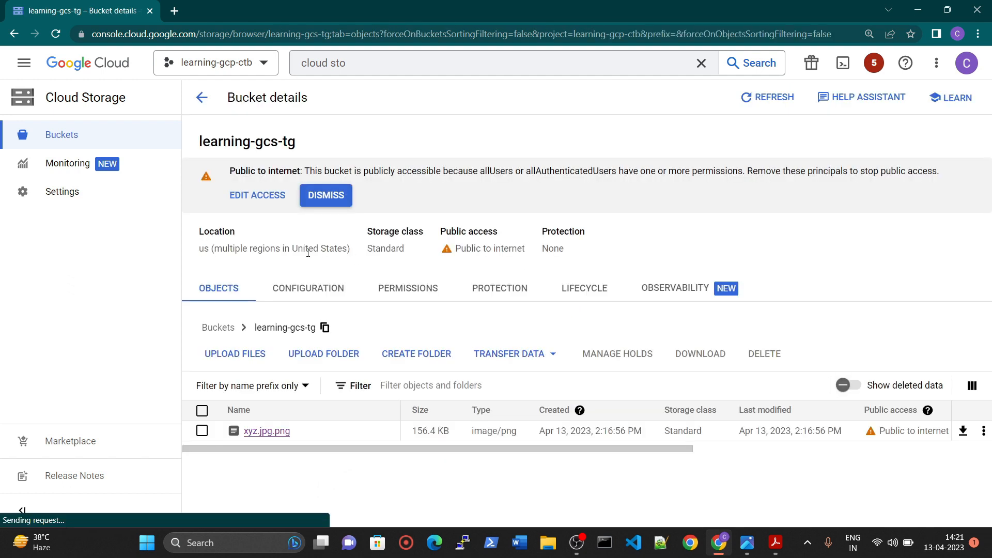
pyautogui.moveTo(467, 445); pyautogui.dragTo(667, 447)
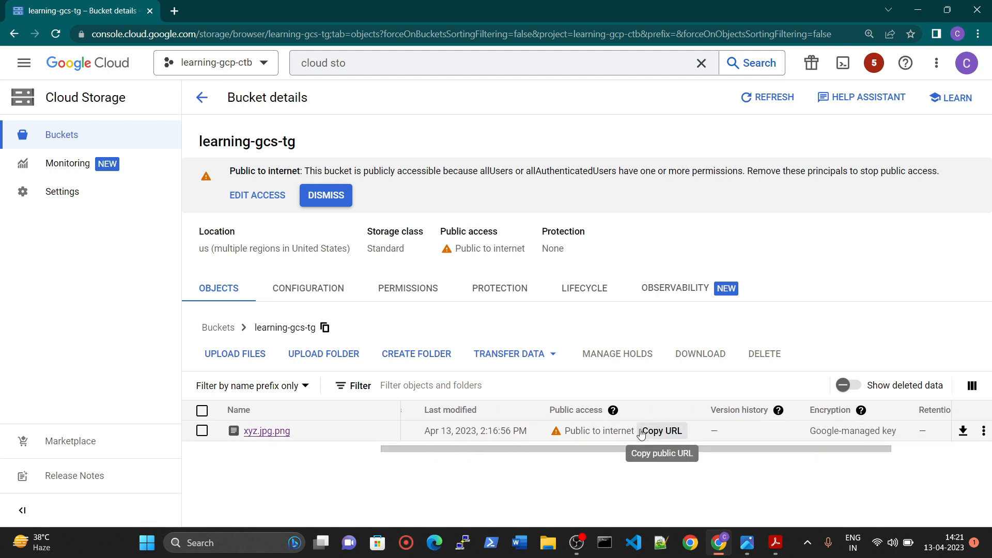
pyautogui.click(654, 436)
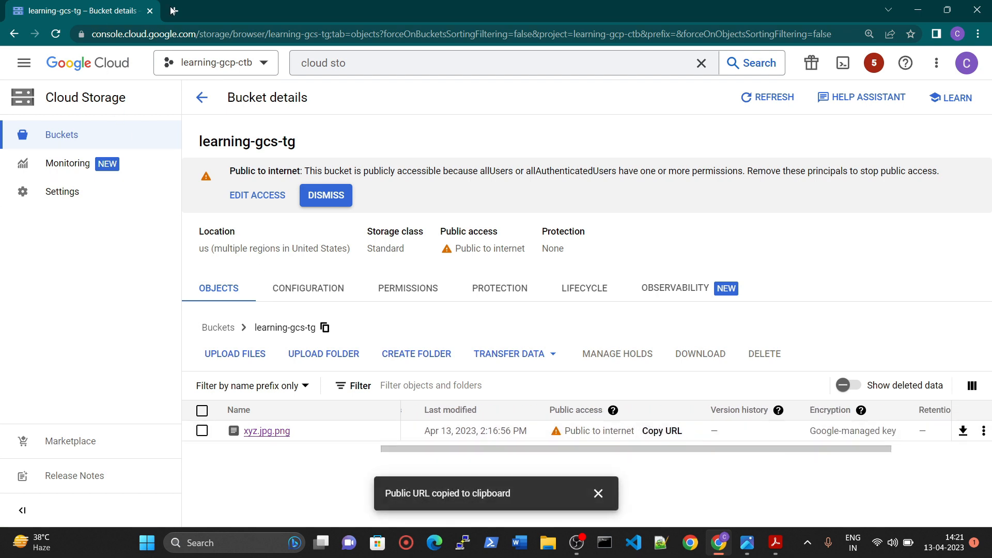
pyautogui.click(172, 10)
pyautogui.click(179, 32)
pyautogui.write('https://storage.googleapis.com/learning-gcs-tg/xyz.jpg.png')
pyautogui.press('Return')
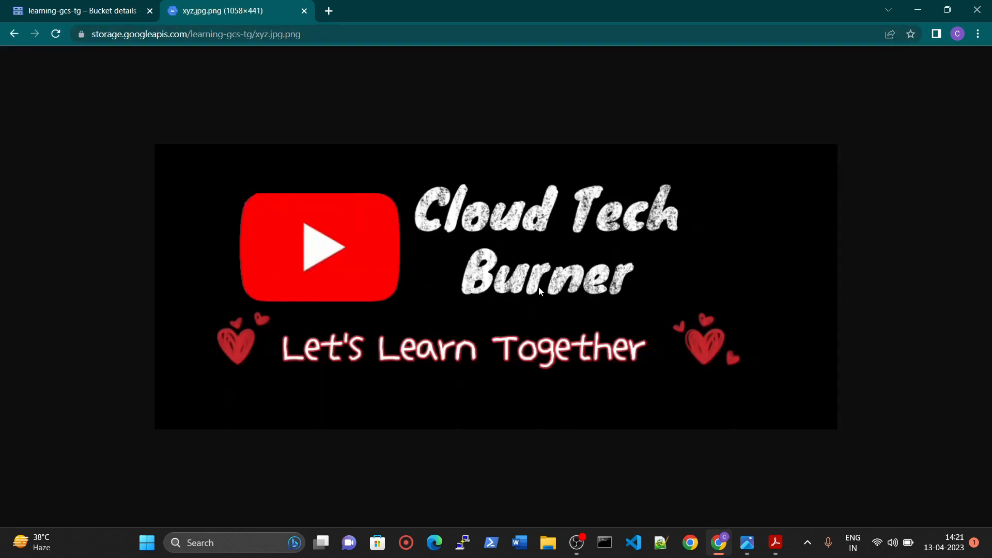
# Step: Return to the bucket's details and look at the folder upload and folder creation dialogs, cancelling both
pyautogui.click(101, 9)
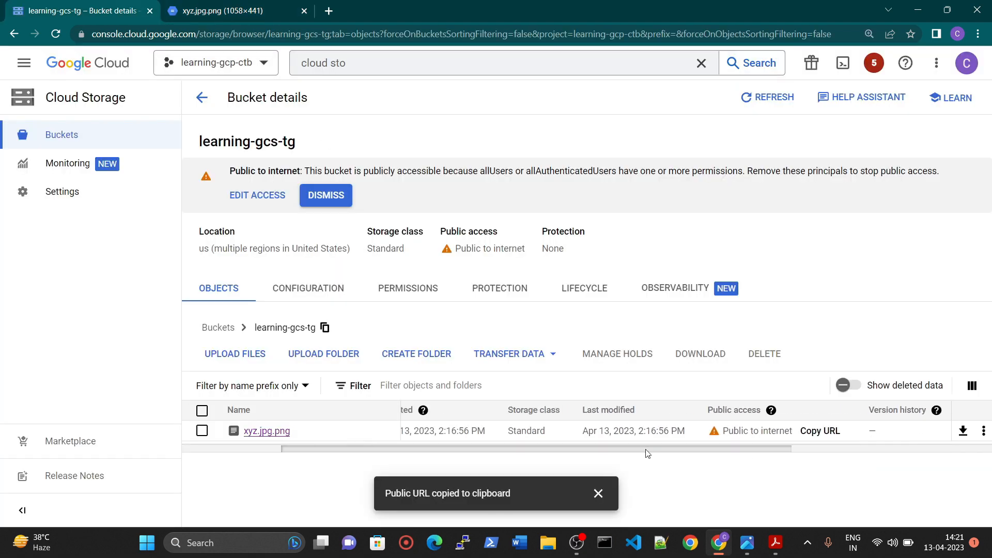
pyautogui.moveTo(647, 452); pyautogui.dragTo(291, 467)
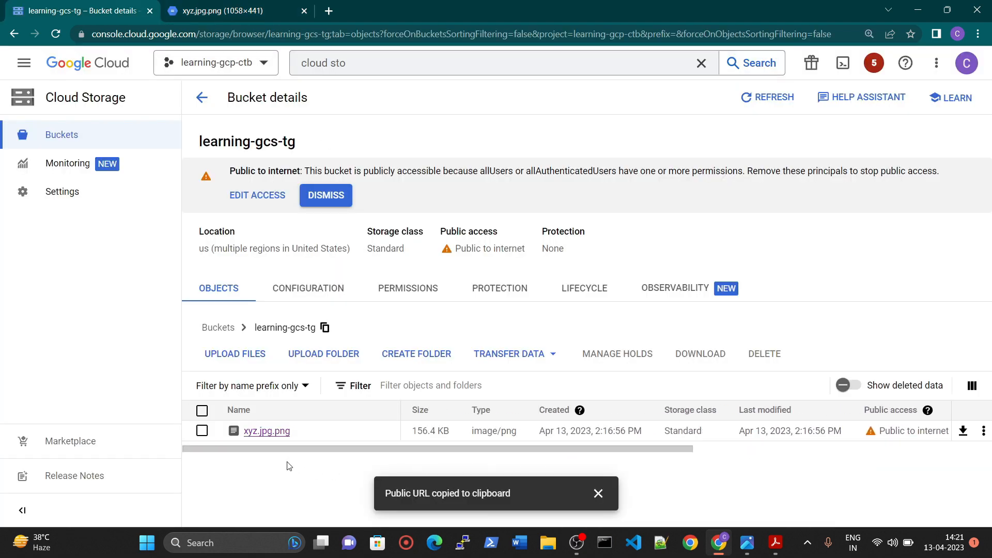
pyautogui.click(295, 359)
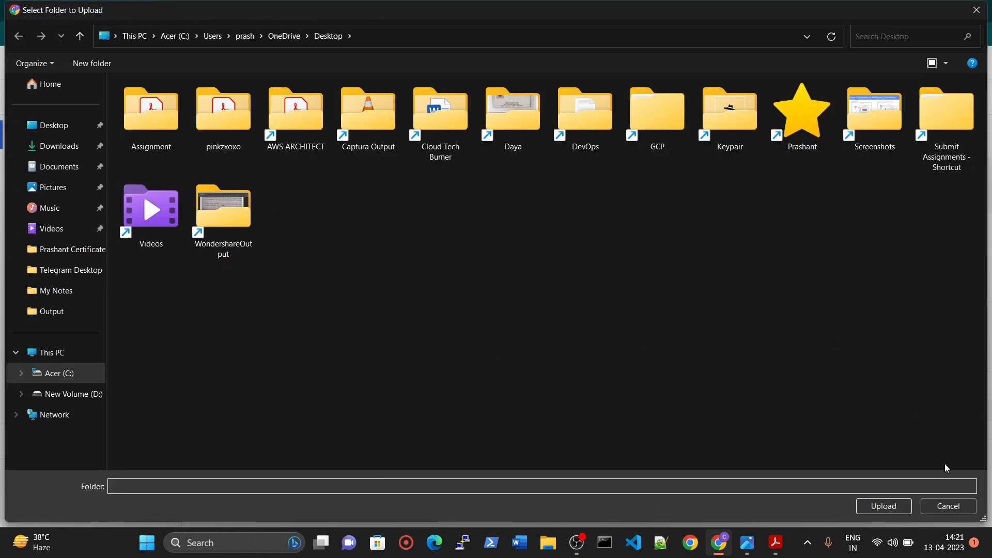
pyautogui.click(937, 507)
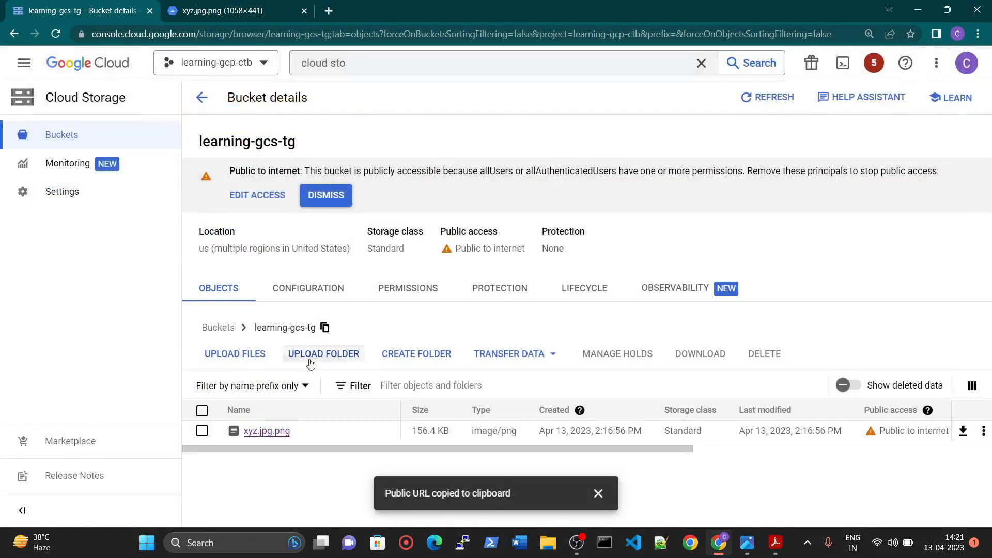
pyautogui.click(429, 357)
pyautogui.click(400, 298)
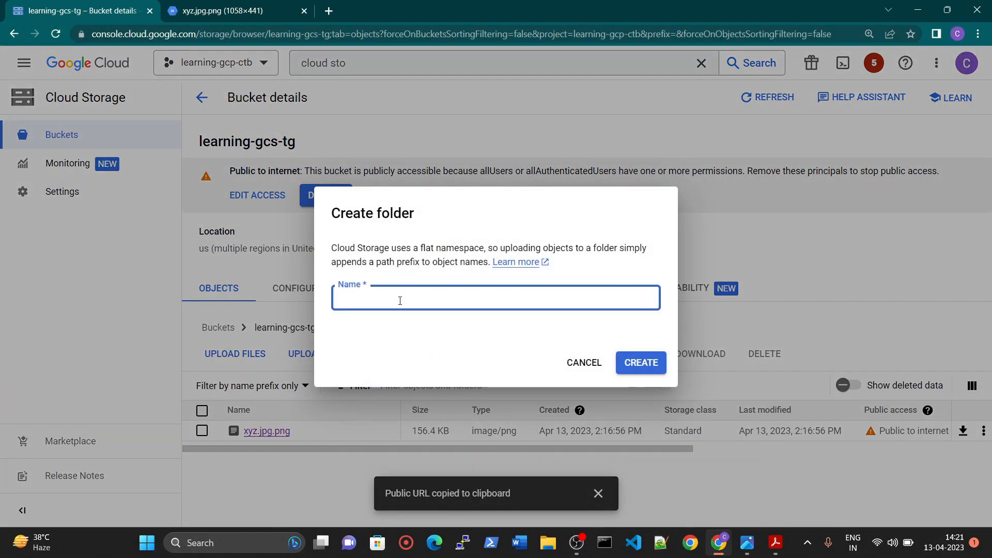
pyautogui.click(594, 368)
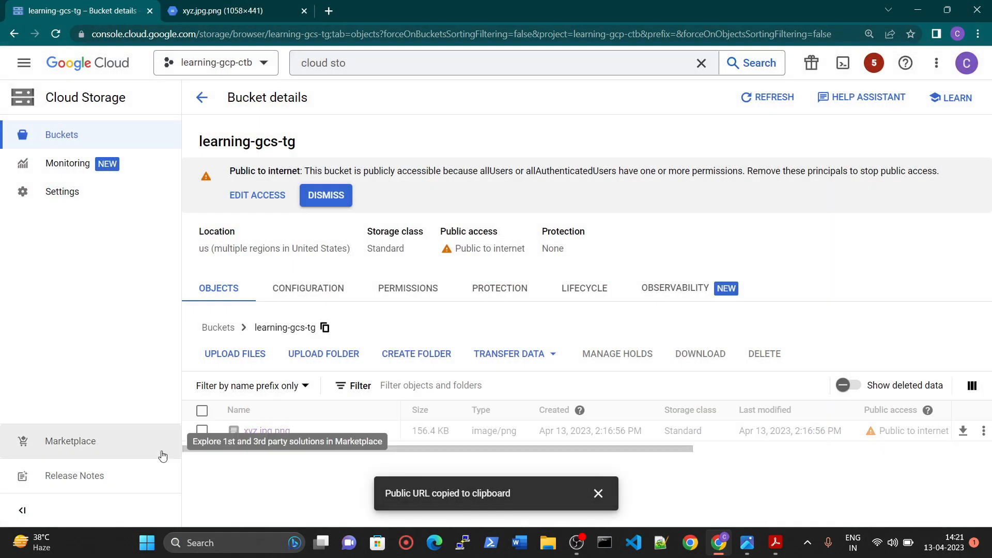
# Step: Select xyz.jpg.png and view the actions available for the object
pyautogui.click(202, 431)
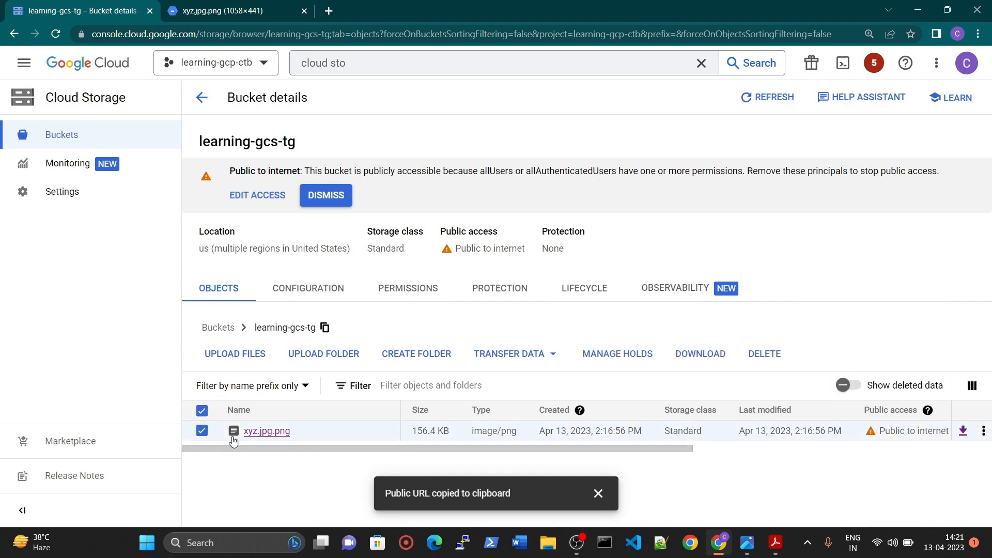
pyautogui.click(984, 436)
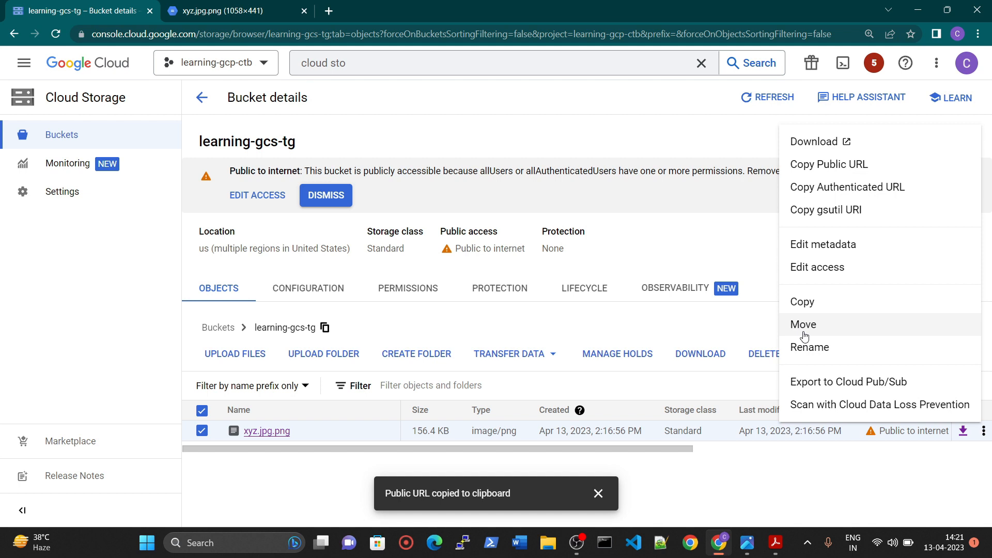
pyautogui.click(469, 329)
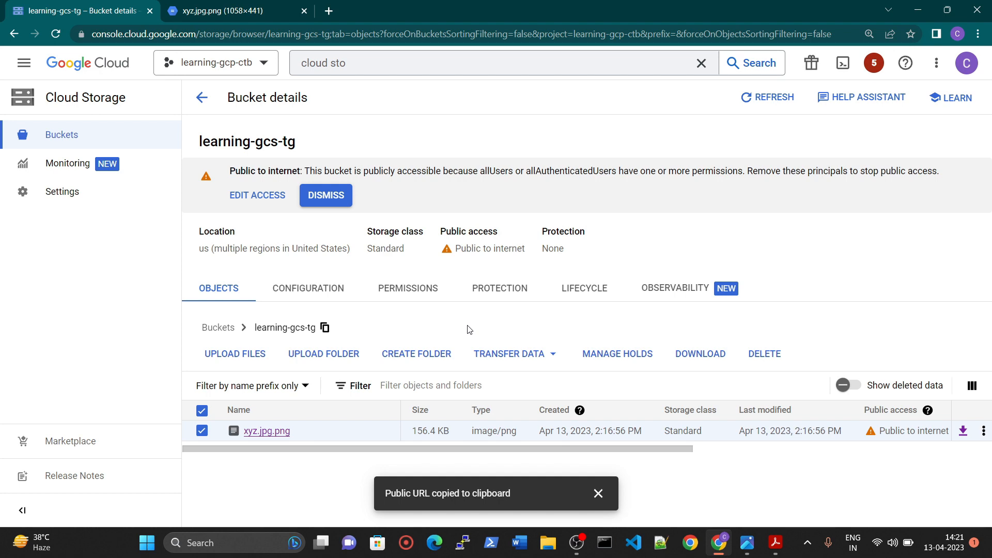
# Step: Examine the bucket's permissions, protection, lifecycle, observability and configuration settings
pyautogui.click(420, 294)
pyautogui.scroll(-3, 504, 194)
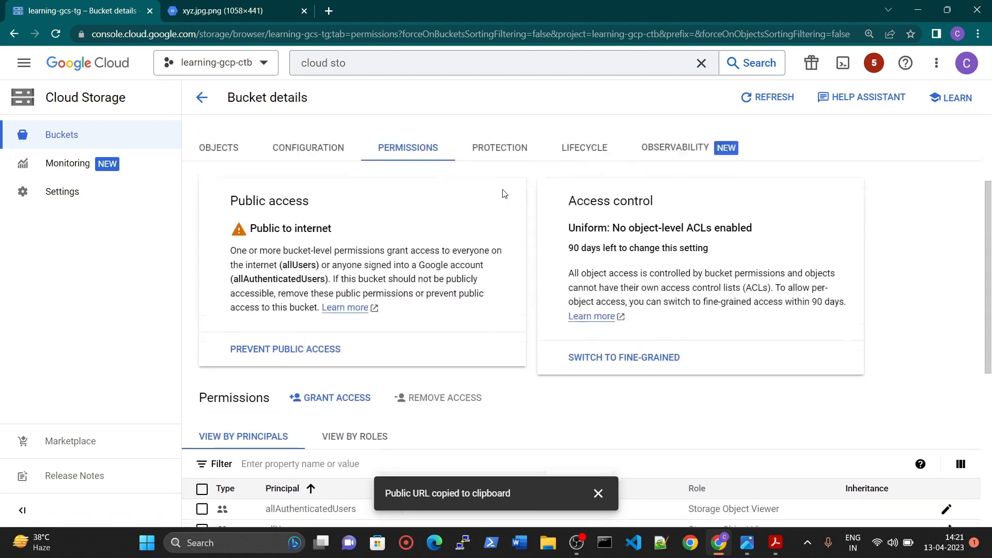
pyautogui.scroll(1, 505, 194)
pyautogui.click(500, 160)
pyautogui.scroll(-2, 451, 409)
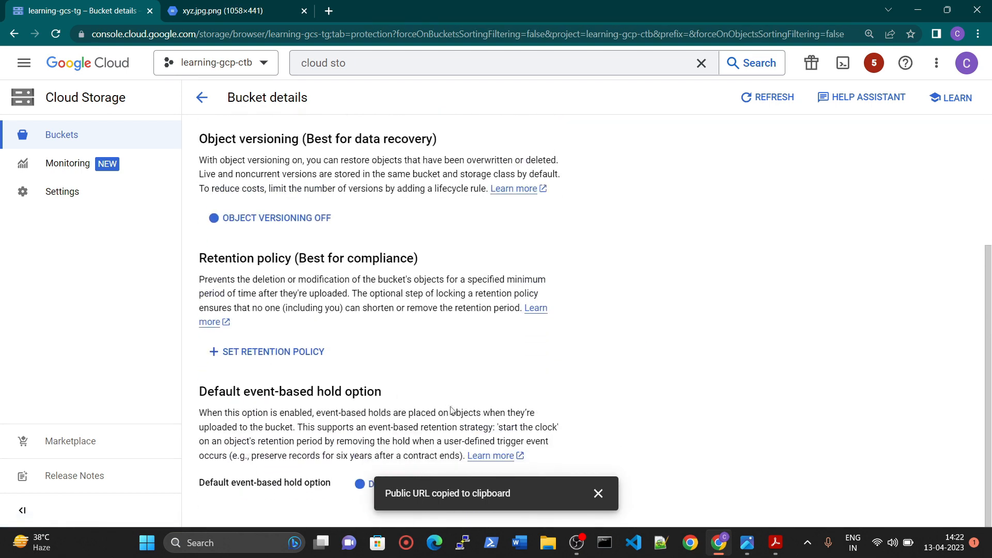
pyautogui.scroll(5, 450, 410)
pyautogui.click(589, 289)
pyautogui.click(699, 288)
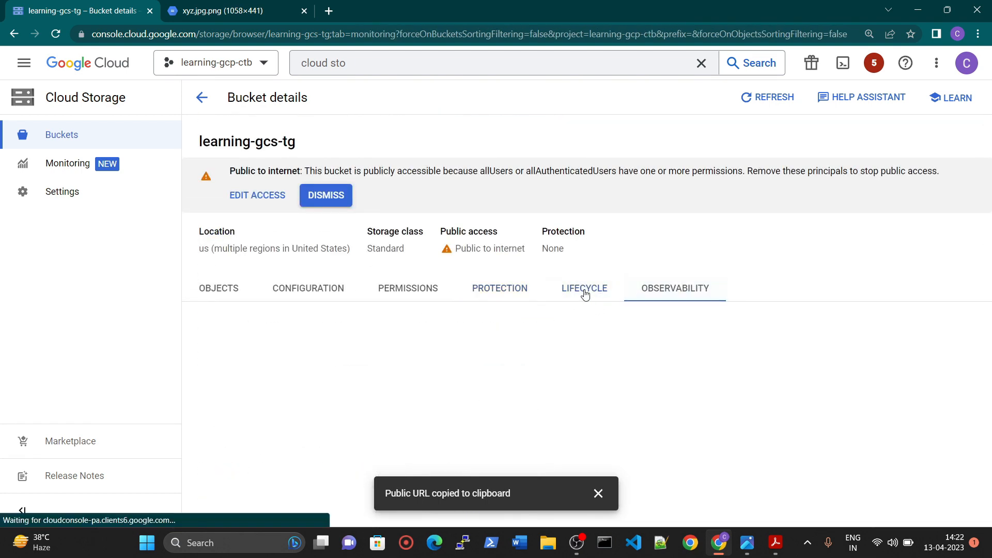
pyautogui.click(584, 293)
pyautogui.scroll(-1, 585, 304)
pyautogui.scroll(1, 580, 341)
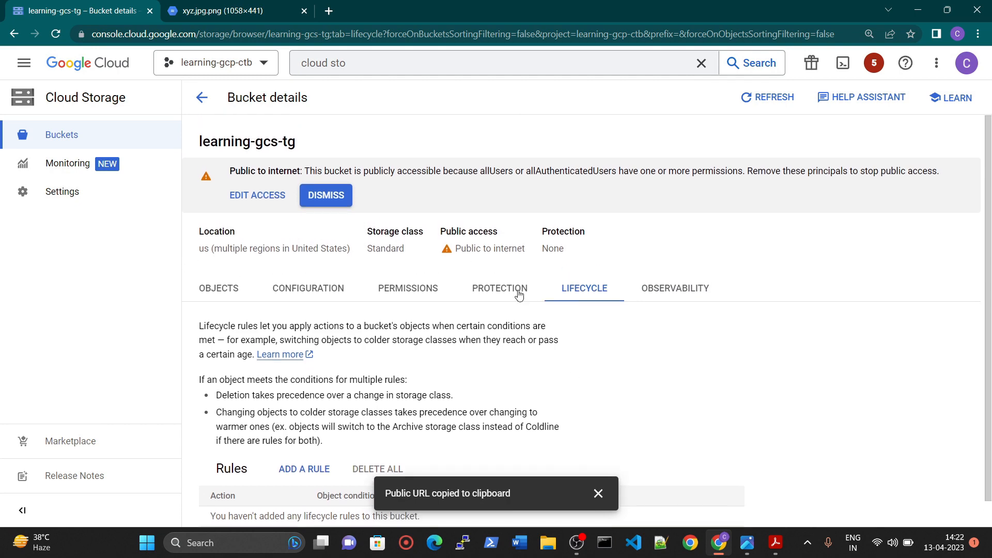
pyautogui.click(500, 288)
pyautogui.click(407, 288)
pyautogui.click(308, 288)
# Step: Permanently delete the object xyz.jpg.png from the learning-gcs-tg bucket
pyautogui.click(207, 294)
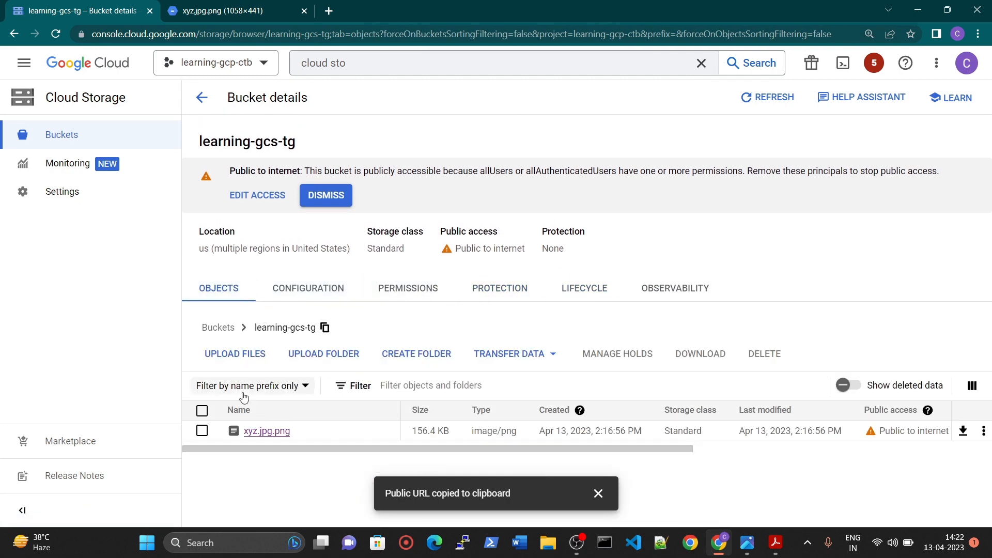
pyautogui.click(201, 433)
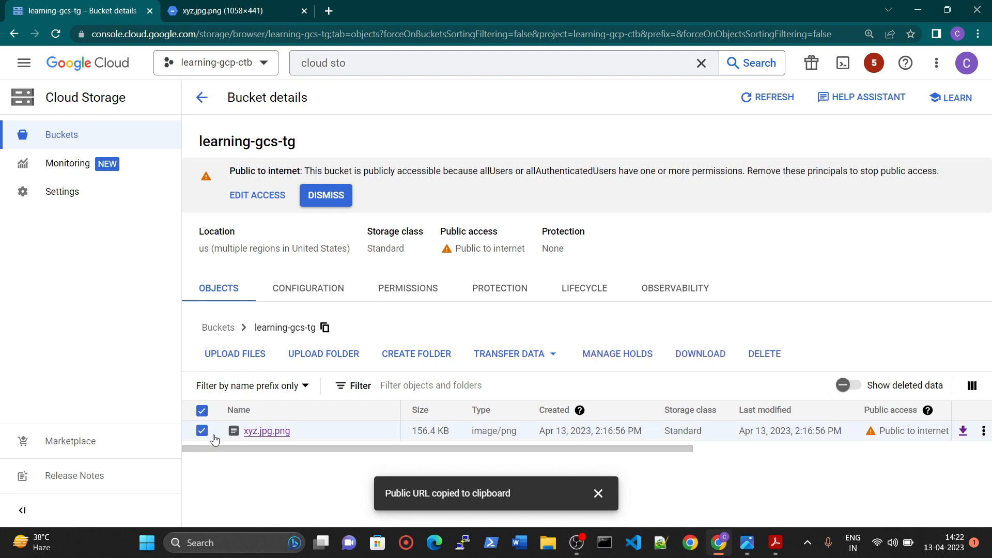
pyautogui.click(764, 355)
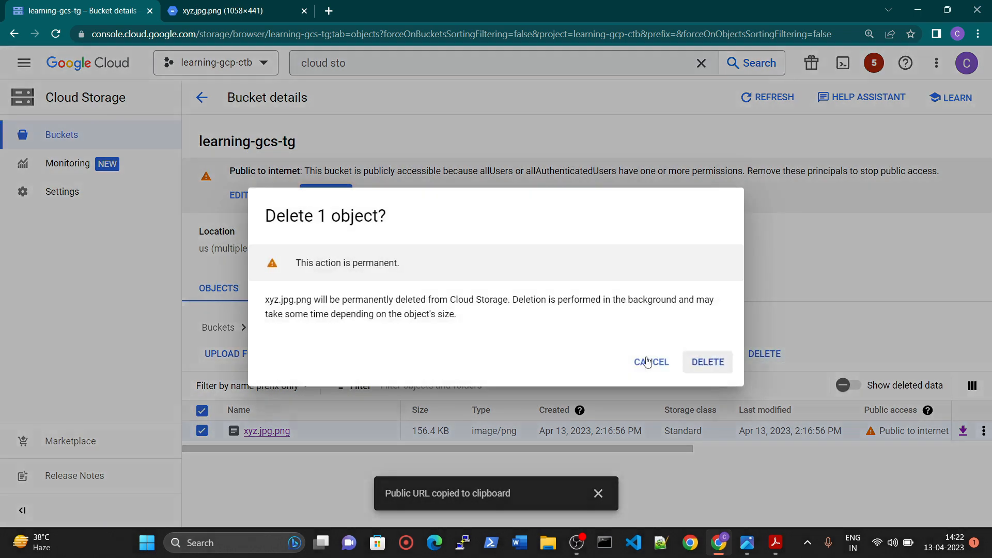
pyautogui.click(702, 361)
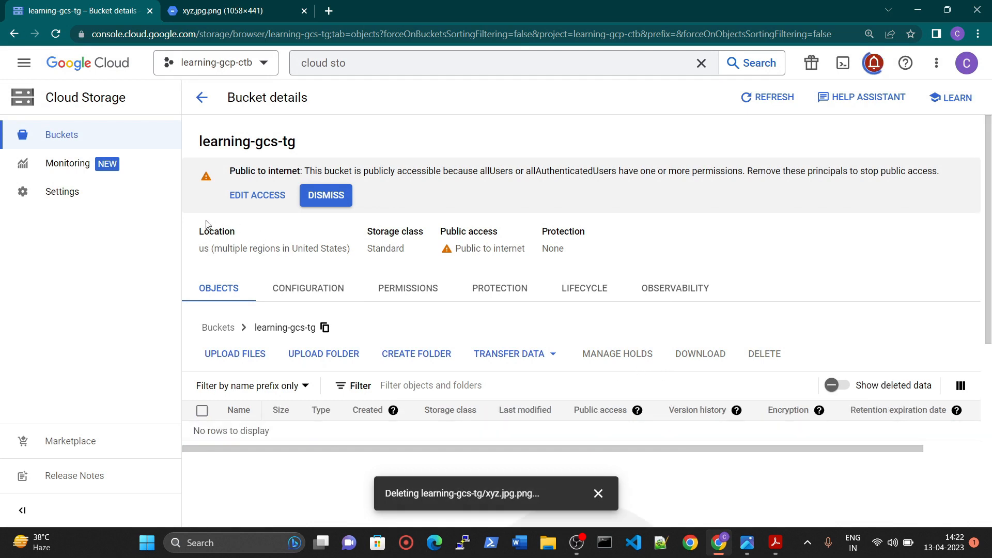
# Step: Go back to the bucket list, select learning-gcs-tg, and review its permissions
pyautogui.click(201, 97)
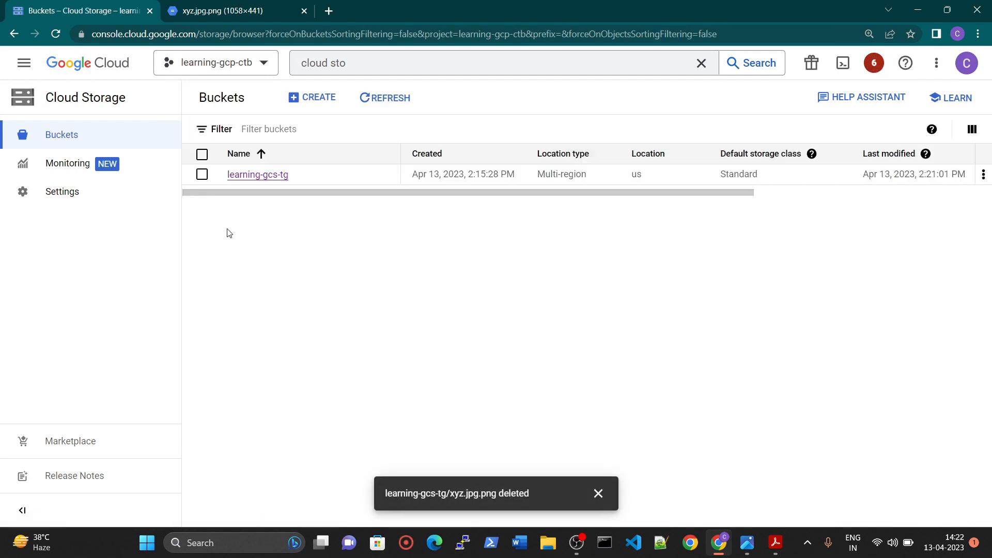
pyautogui.click(202, 174)
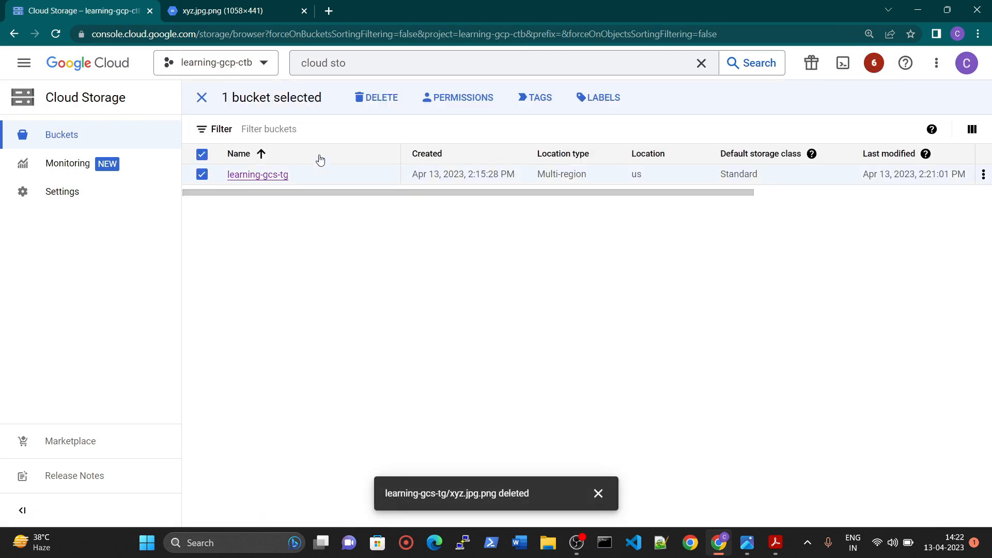
pyautogui.click(445, 99)
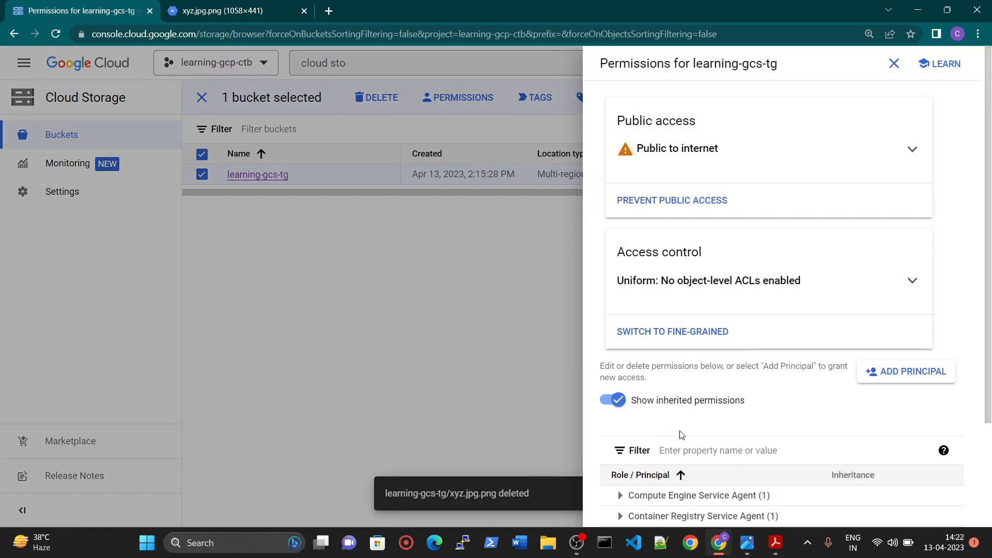
pyautogui.scroll(-3, 679, 426)
pyautogui.scroll(3, 670, 395)
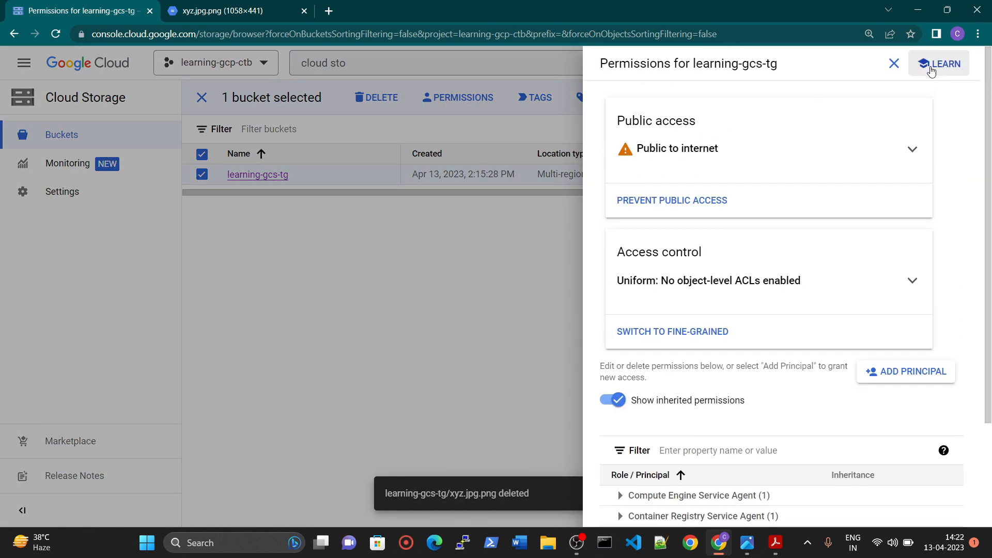
pyautogui.click(894, 63)
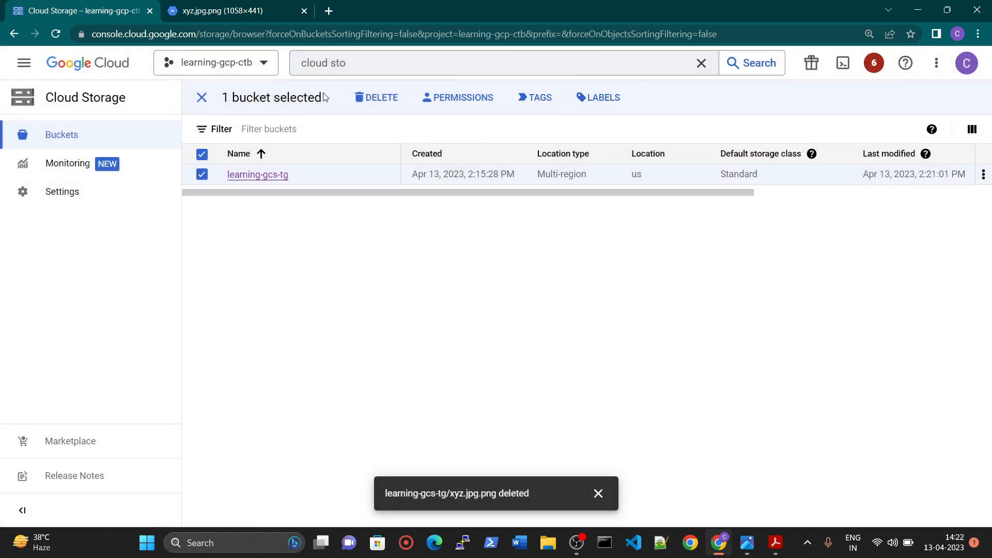
# Step: Delete the learning-gcs-tg bucket, confirming with the word DELETE, and dismiss the notification
pyautogui.click(376, 98)
pyautogui.click(471, 367)
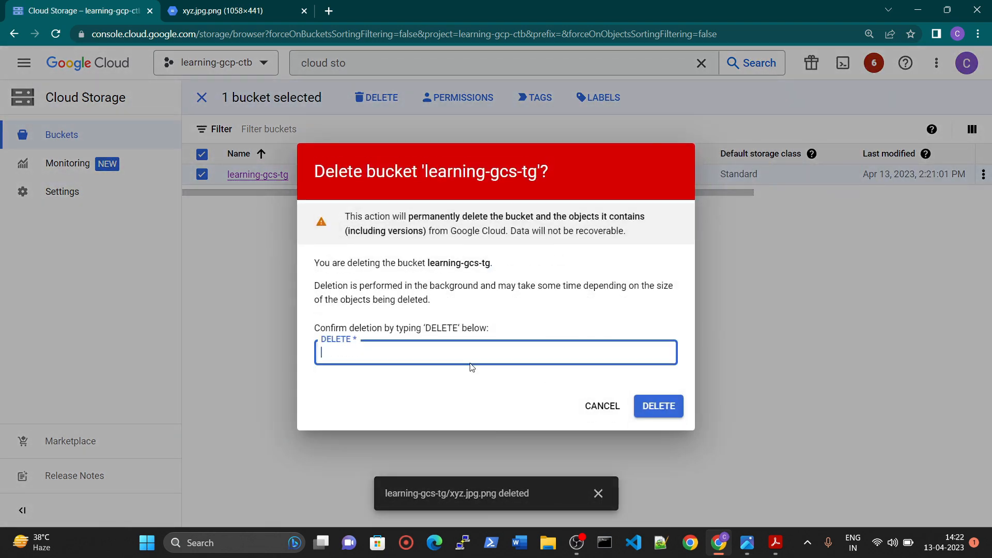
pyautogui.click(453, 376)
pyautogui.click(669, 411)
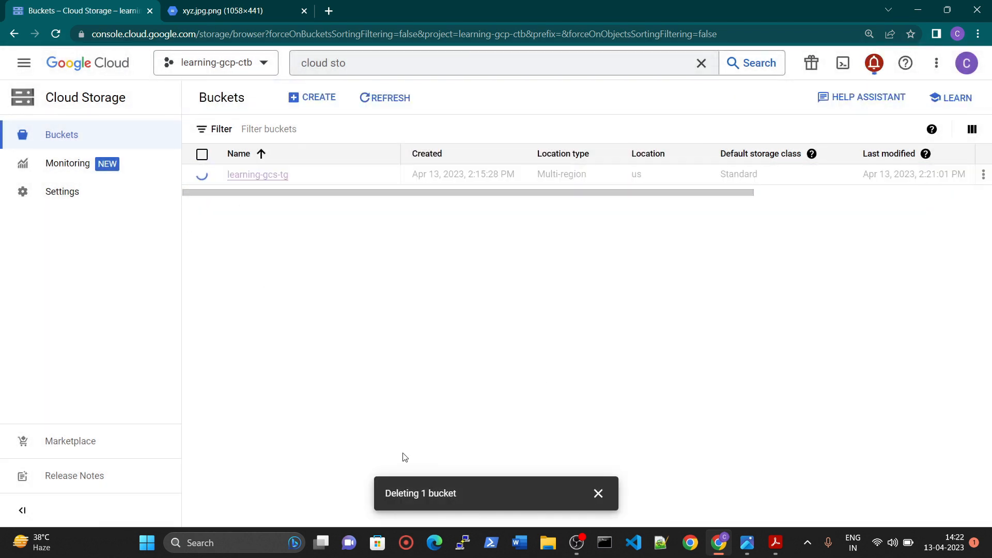
pyautogui.click(598, 493)
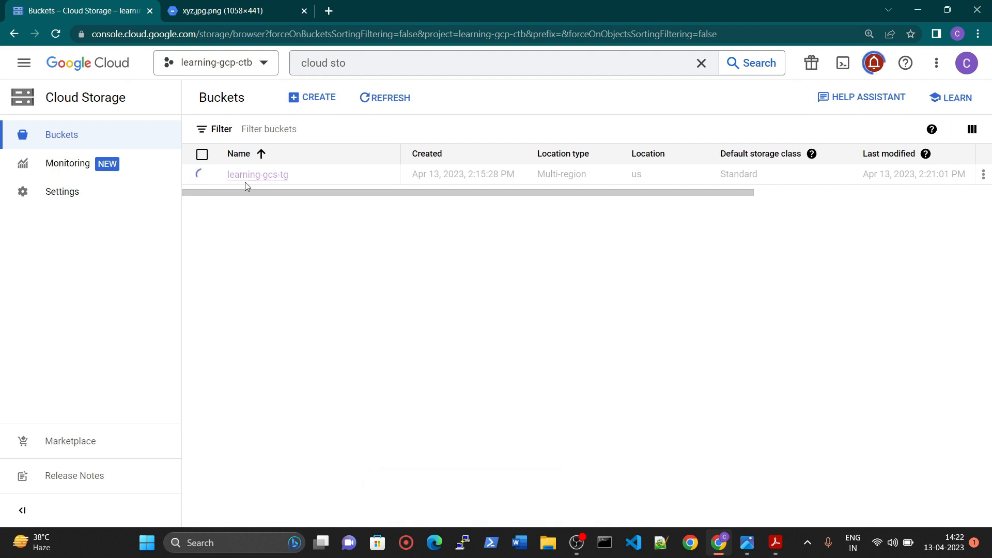
# Step: Reload the bucket list and check whether learning-gcs-tg is still listed
pyautogui.press('F5')
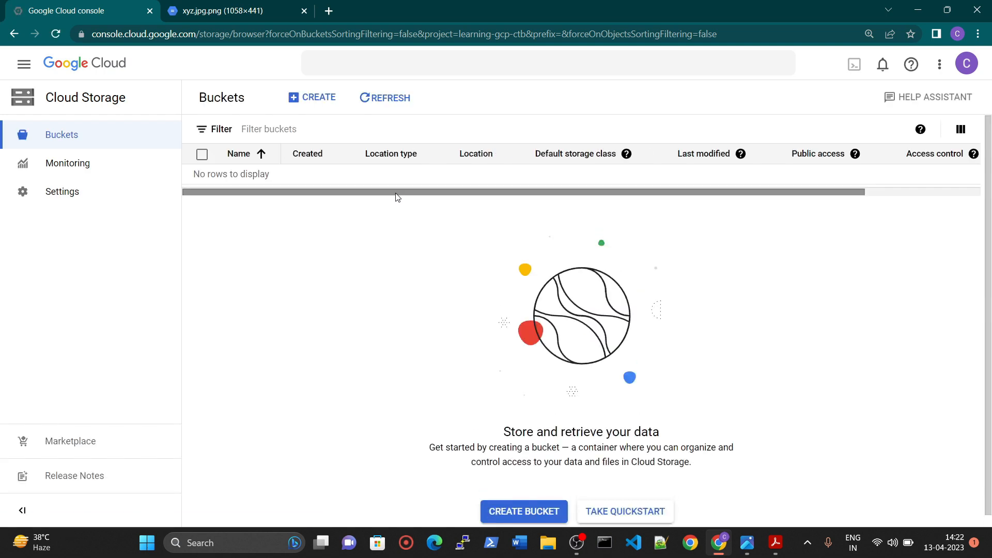
pyautogui.tripleClick(228, 173)
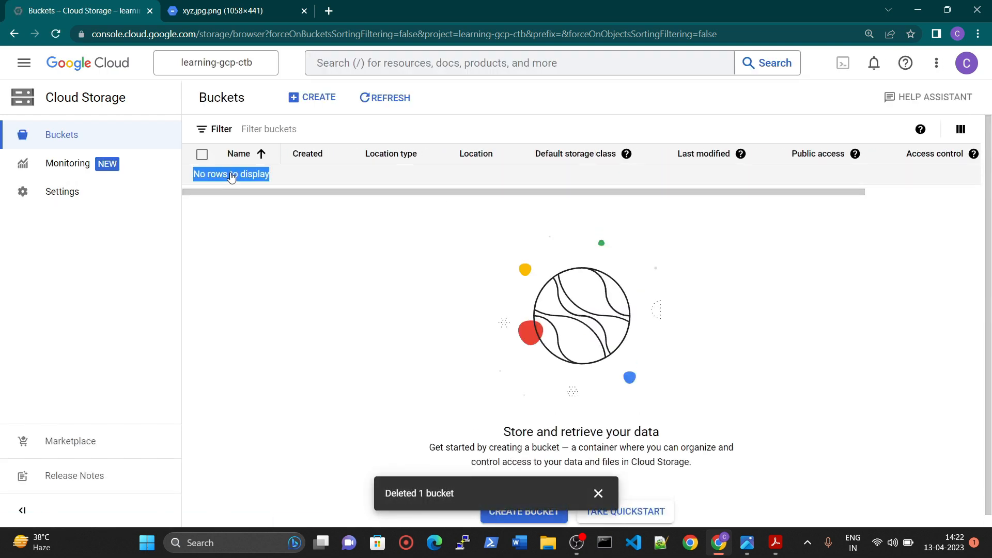
pyautogui.click(473, 246)
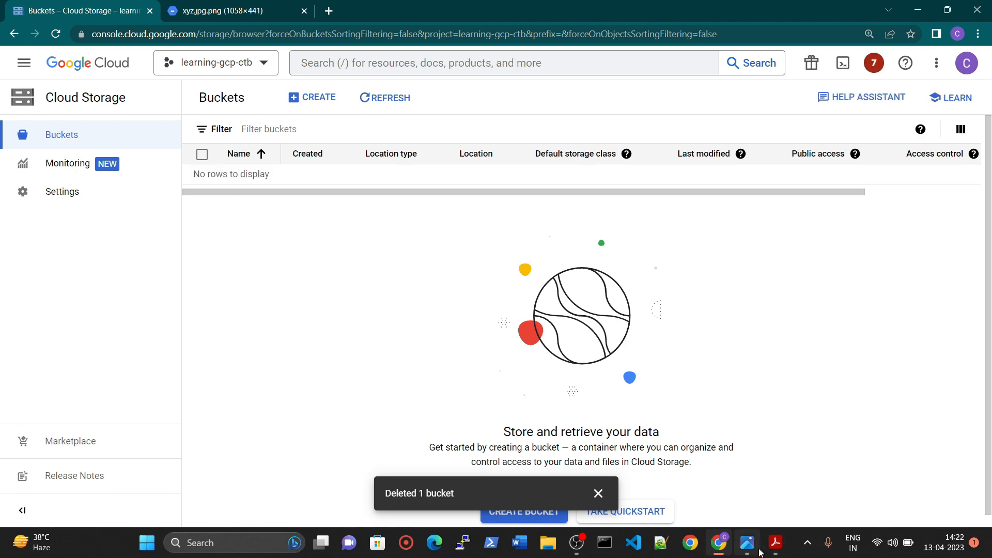
# Step: Switch to Adobe Acrobat Reader and read the Lab 2 notes on the Cloud Storage demo using Cloud Shell
pyautogui.click(775, 543)
pyautogui.scroll(-1, 224, 244)
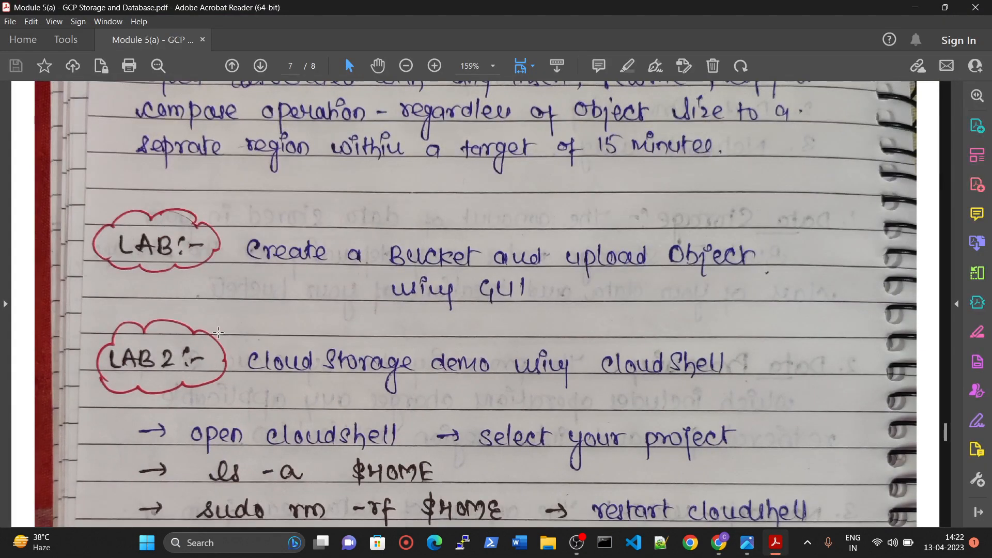
pyautogui.moveTo(221, 332); pyautogui.dragTo(736, 406)
pyautogui.click(603, 380)
pyautogui.scroll(-4, 375, 336)
pyautogui.scroll(-2, 375, 336)
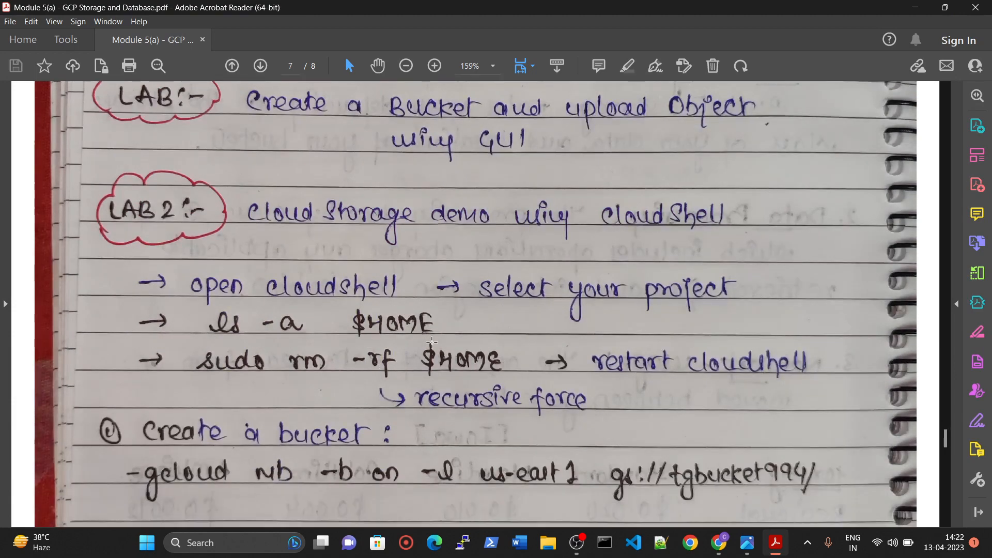
pyautogui.scroll(-2, 198, 219)
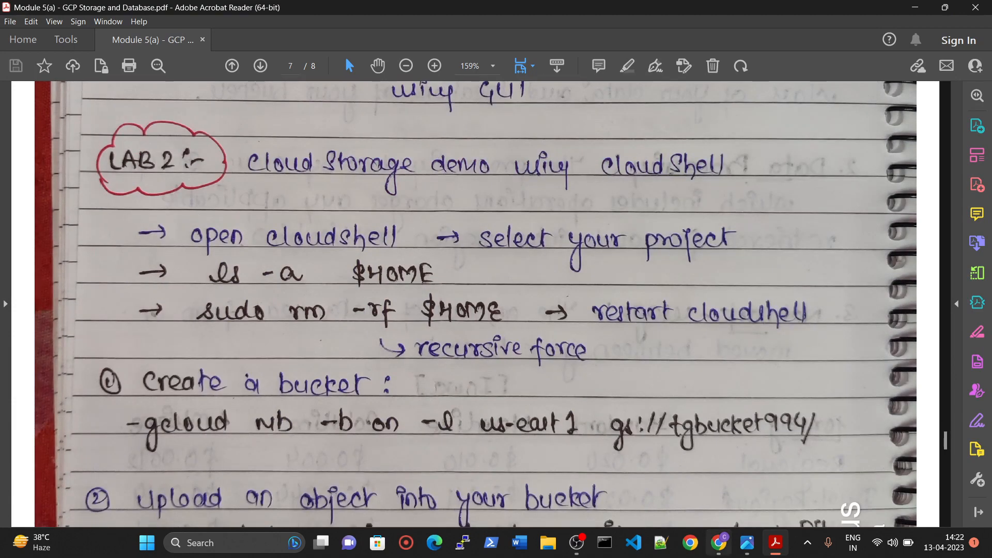
# Step: Switch to the Google Cloud console in Chrome, activate Cloud Shell with a taller terminal pane, and dismiss the bucket deletion notification
pyautogui.click(718, 542)
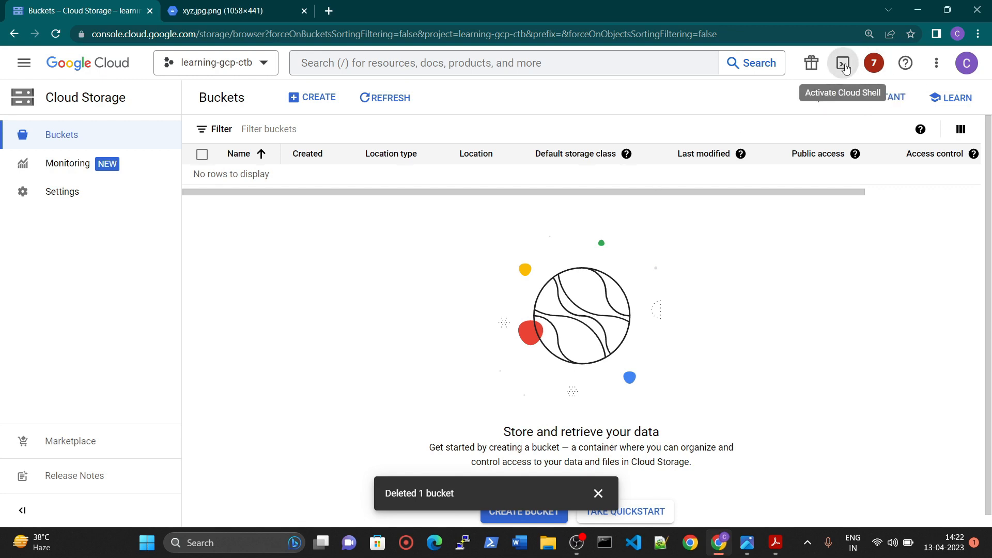
pyautogui.click(844, 64)
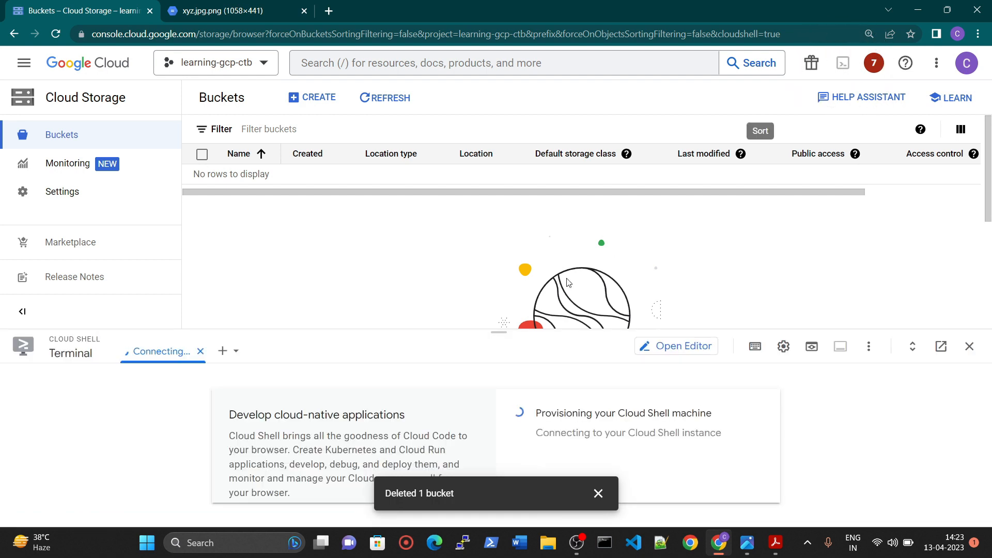
pyautogui.moveTo(497, 334); pyautogui.dragTo(498, 216)
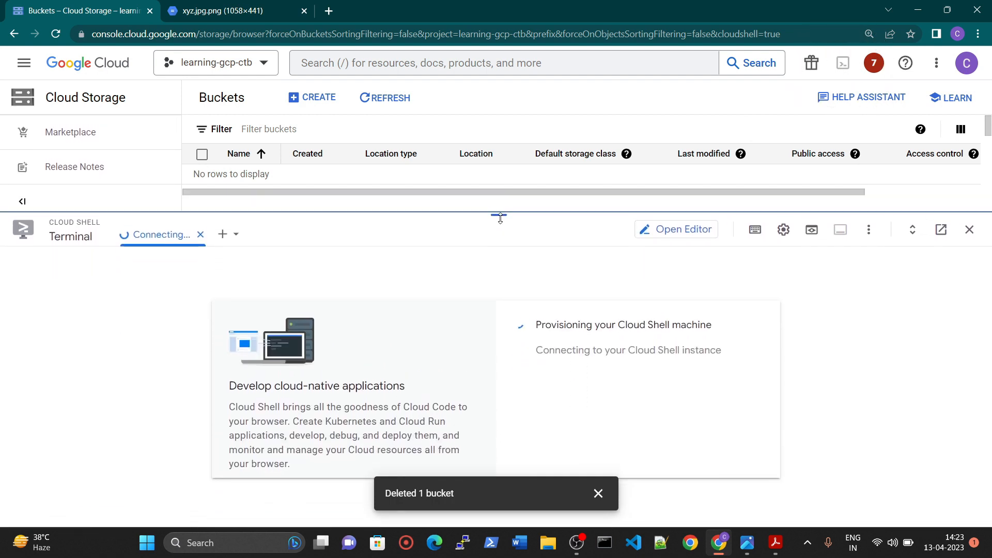
pyautogui.click(598, 493)
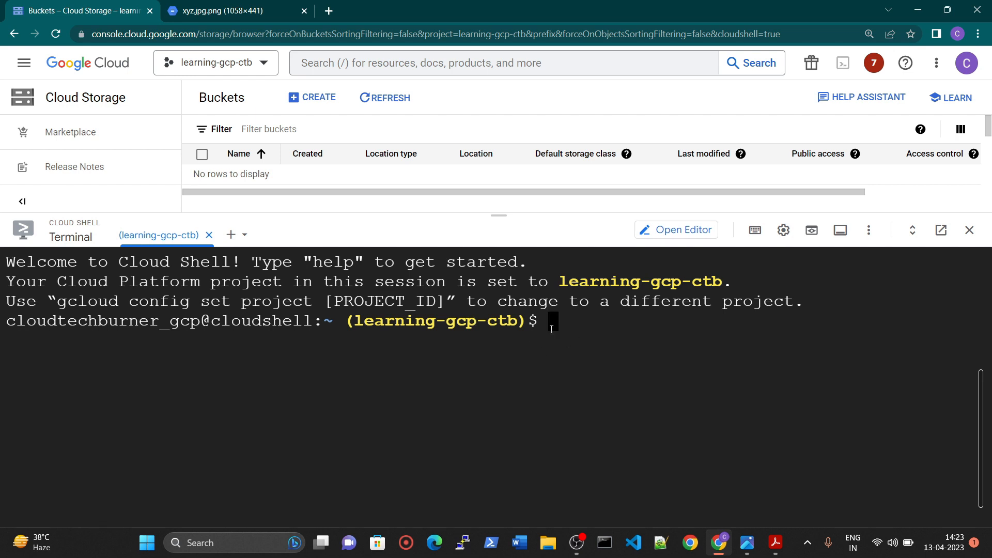
# Step: Clear the Cloud Shell welcome text with the clear command
pyautogui.write('clar')
pyautogui.press('BackSpace')
pyautogui.press('BackSpace')
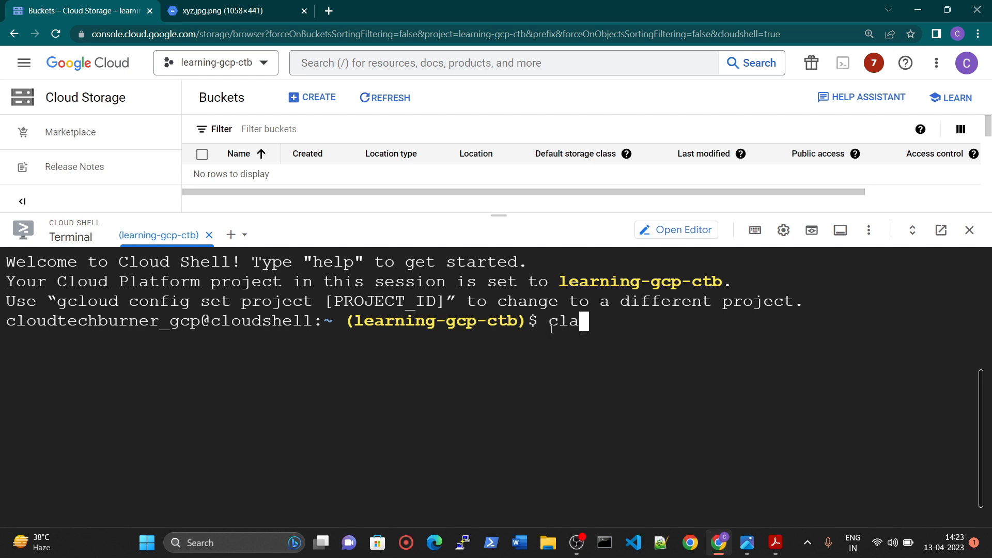
pyautogui.write('ear')
pyautogui.press('Return')
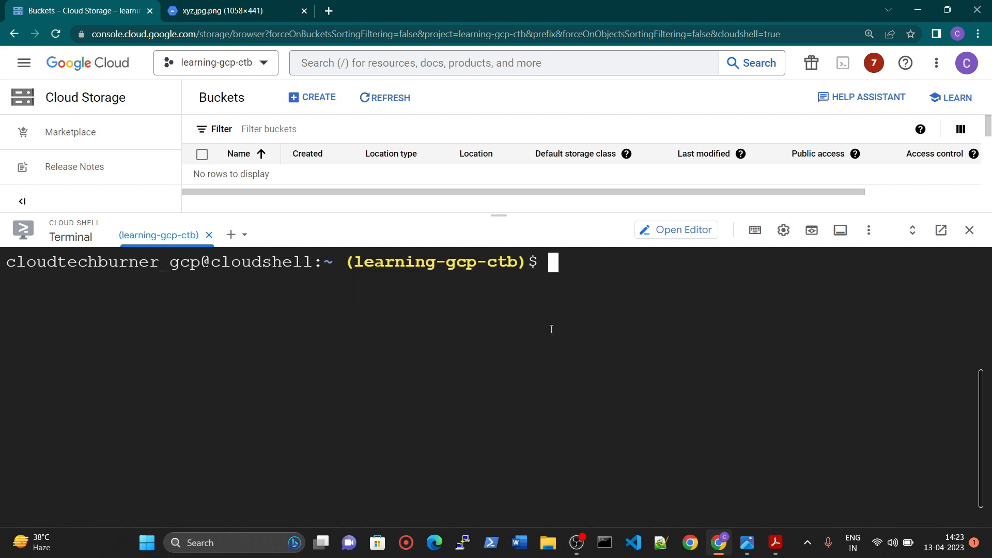
# Step: List the home directory with ls and with ls -a, and examine the listing that includes hidden entries
pyautogui.write('ls')
pyautogui.press('Return')
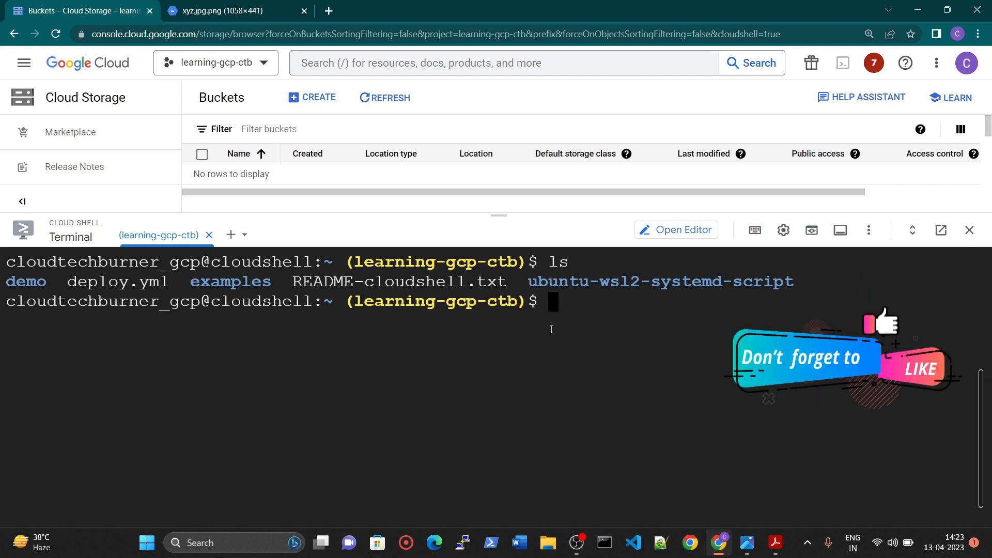
pyautogui.write('ls -a')
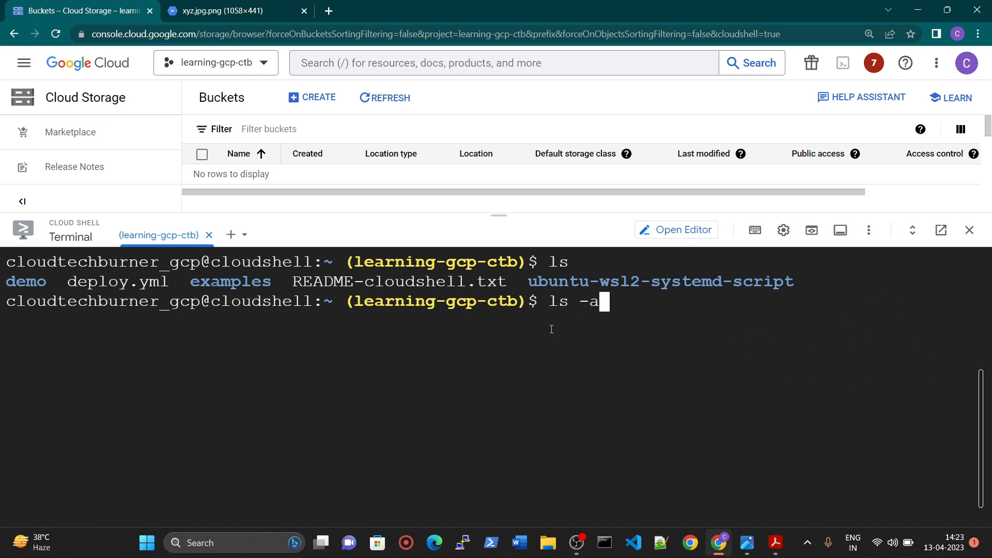
pyautogui.press('Return')
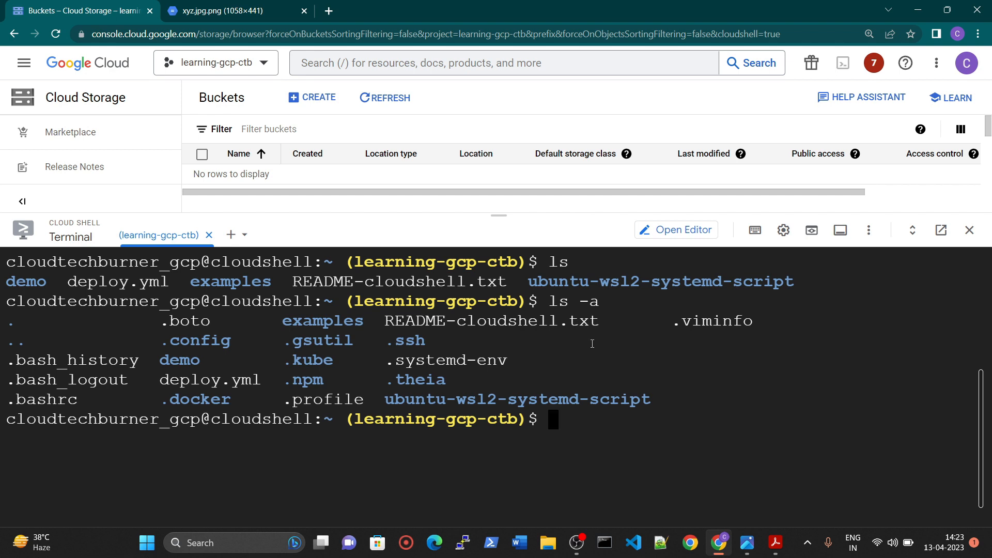
pyautogui.moveTo(655, 404); pyautogui.dragTo(7, 321)
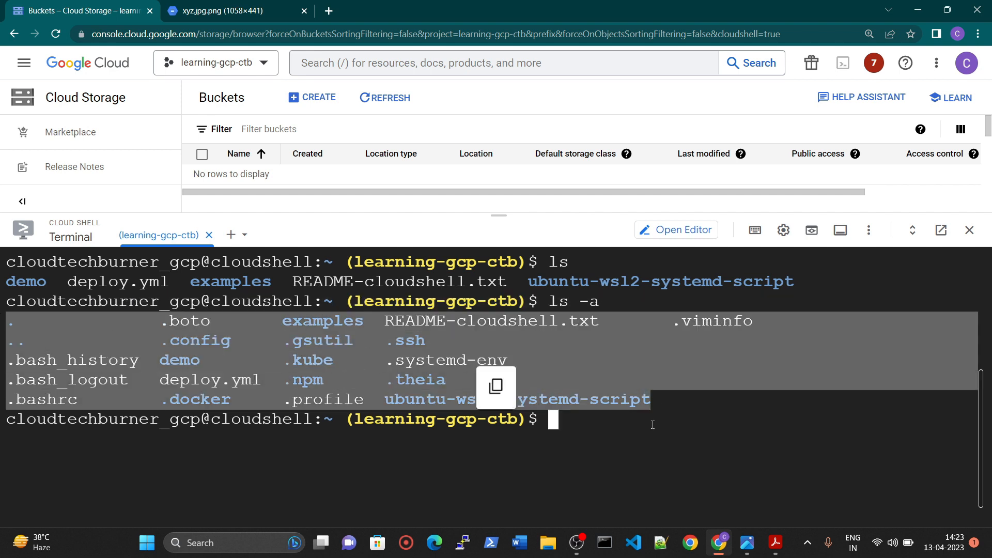
pyautogui.click(516, 425)
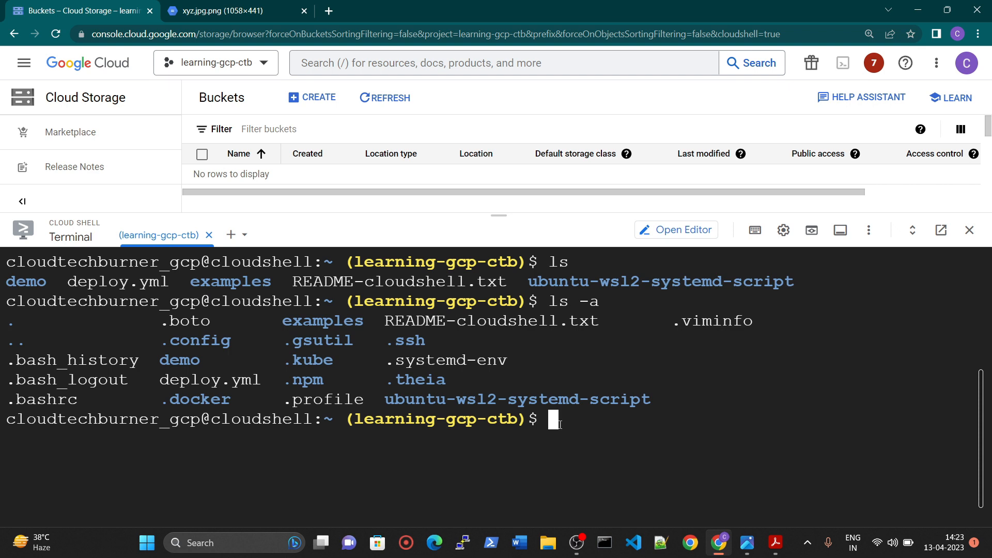
# Step: Run ls again and examine the listing without the hidden entries
pyautogui.write('ls')
pyautogui.press('Return')
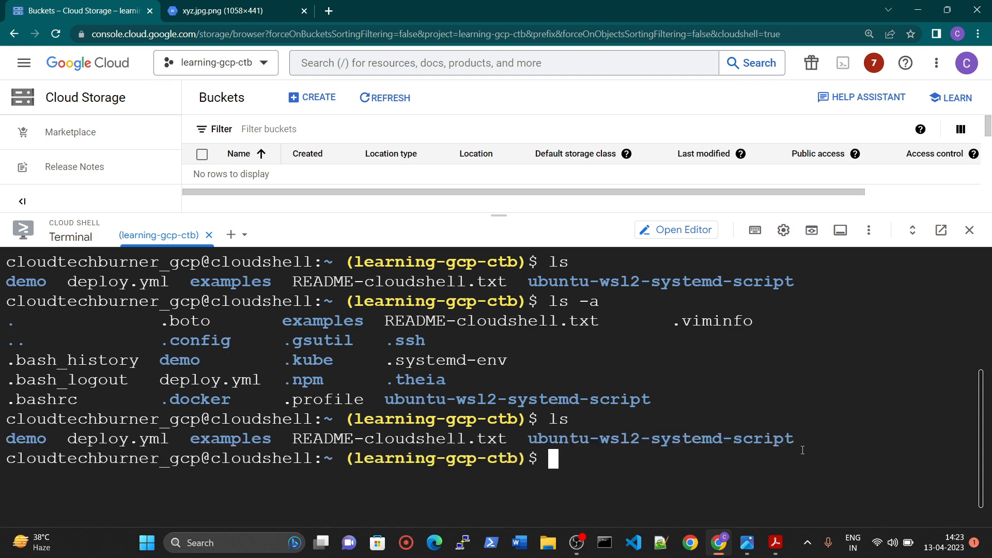
pyautogui.moveTo(798, 440); pyautogui.dragTo(5, 439)
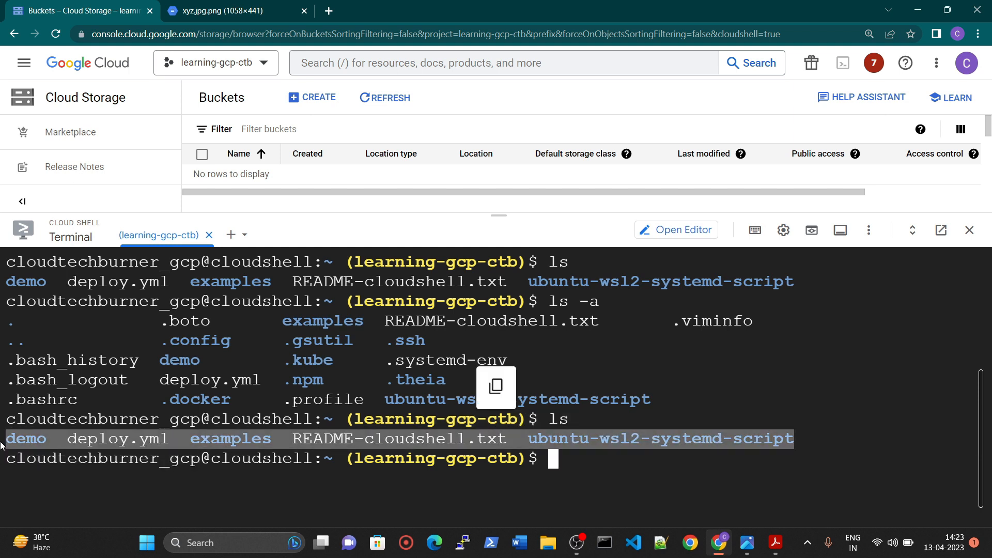
pyautogui.click(579, 483)
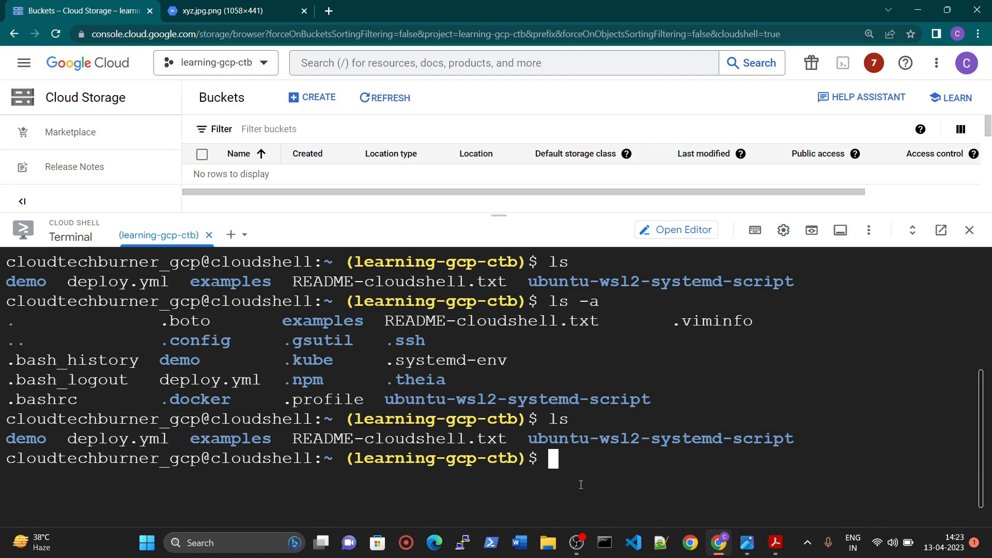
# Step: Clear the terminal of the file listings and add three empty prompt lines
pyautogui.write('gcloud')
pyautogui.press('BackSpace')
pyautogui.press('BackSpace')
pyautogui.press('BackSpace')
pyautogui.press('BackSpace')
pyautogui.press('BackSpace')
pyautogui.press('BackSpace')
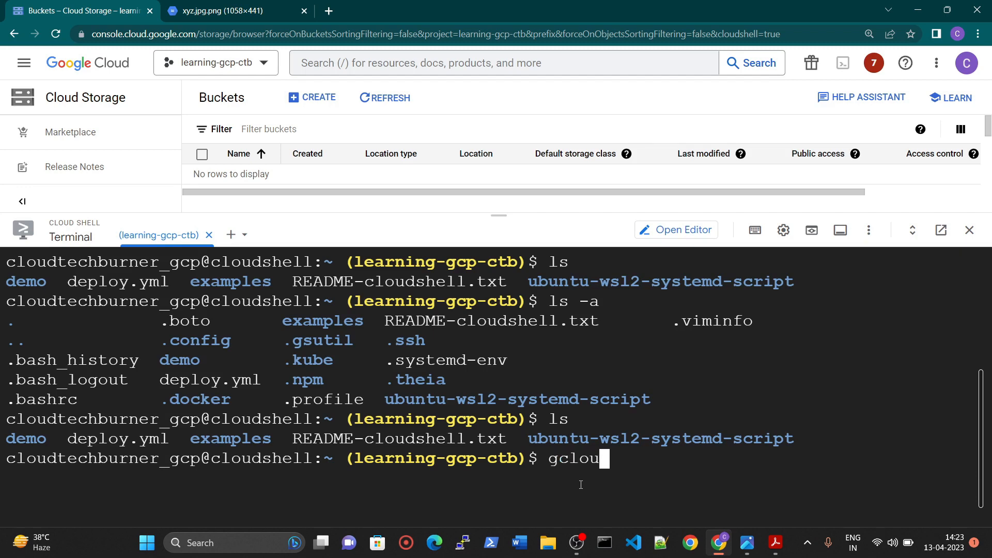
pyautogui.write('clear')
pyautogui.press('Return')
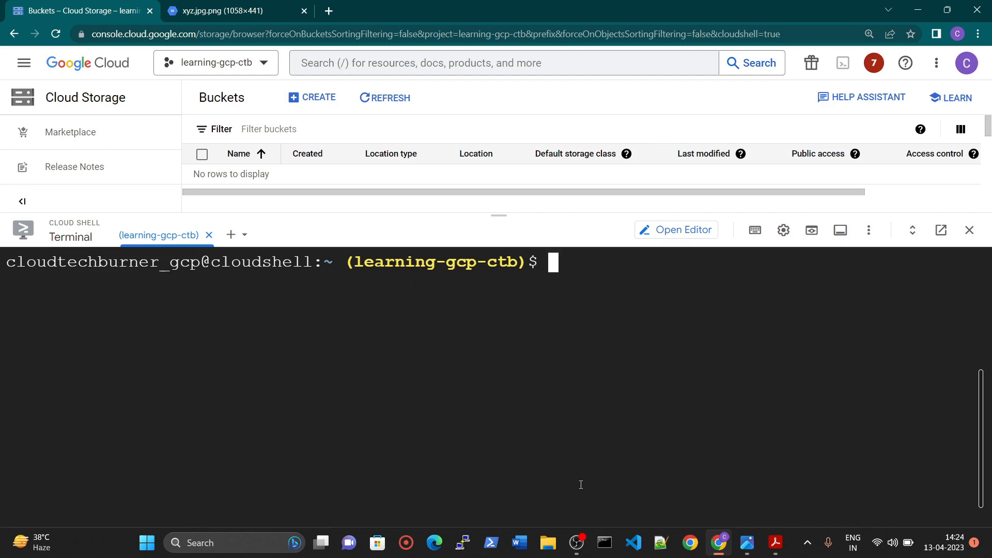
pyautogui.press('Return')
pyautogui.press('Return')
pyautogui.press('Return')
# Step: Try to create a bucket by running gcloud mb -b on -l us-east1 gs://tgbucket994
pyautogui.write('gcloud ')
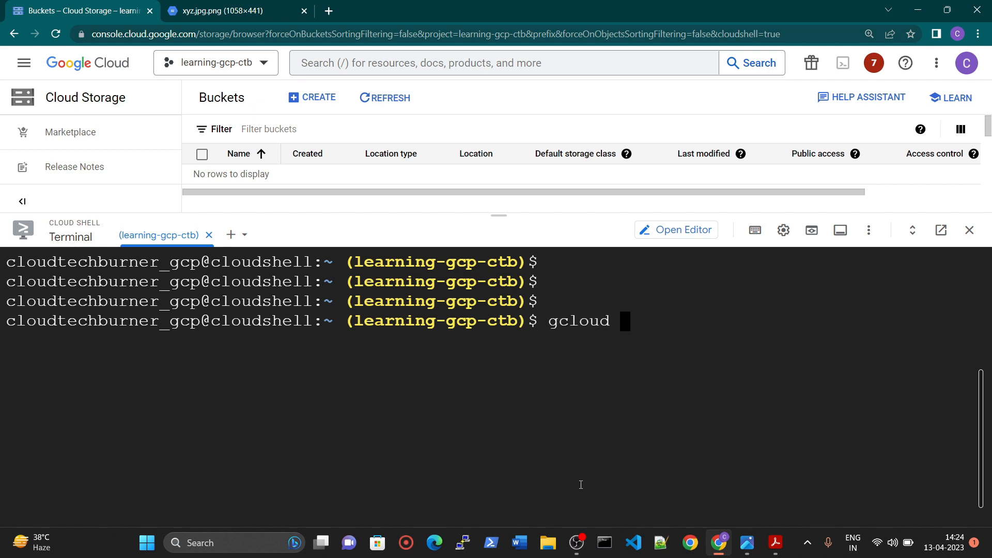
pyautogui.write('mb -b on -l')
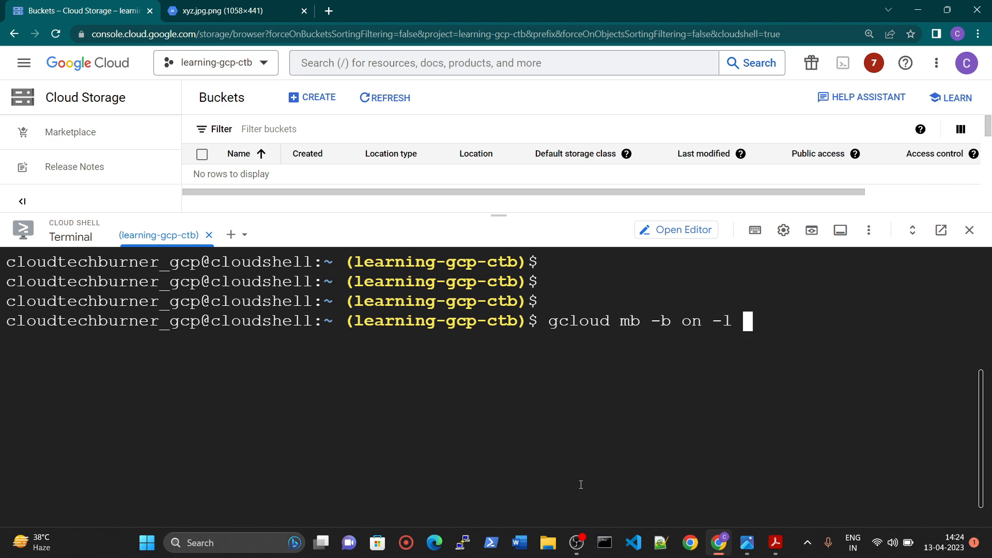
pyautogui.write(' us-ease')
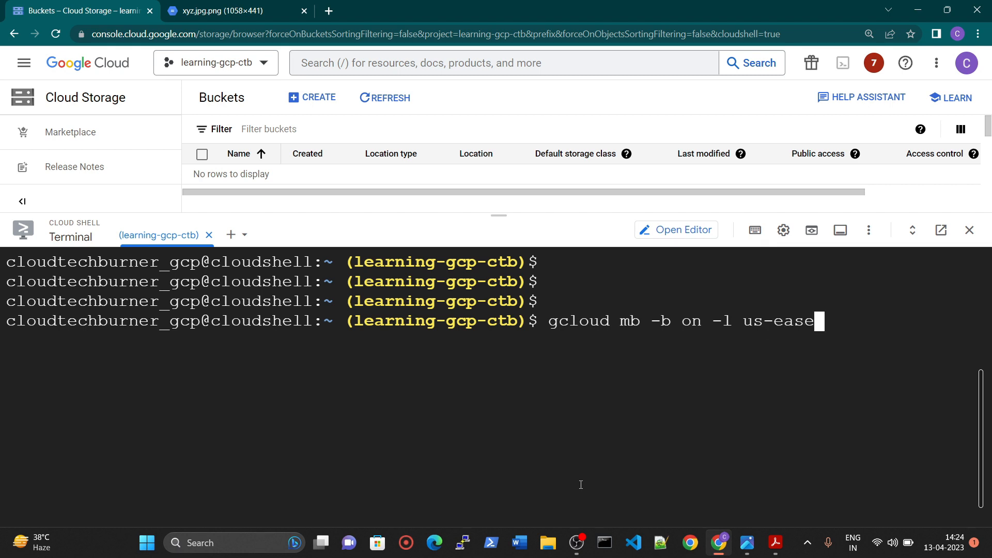
pyautogui.press('BackSpace')
pyautogui.write('t1')
pyautogui.write(' gc')
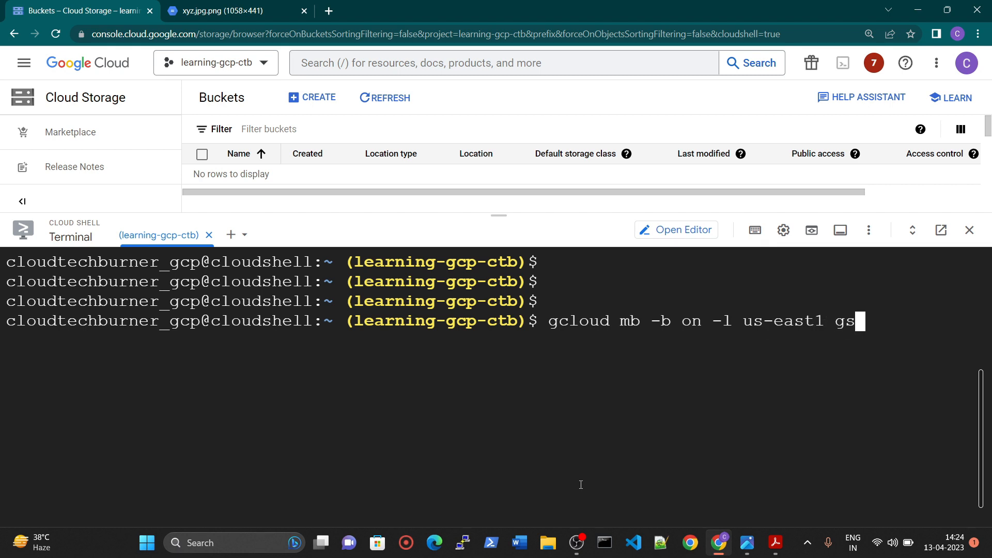
pyautogui.write('://')
pyautogui.press('BackSpace')
pyautogui.press('BackSpace')
pyautogui.write('//tg')
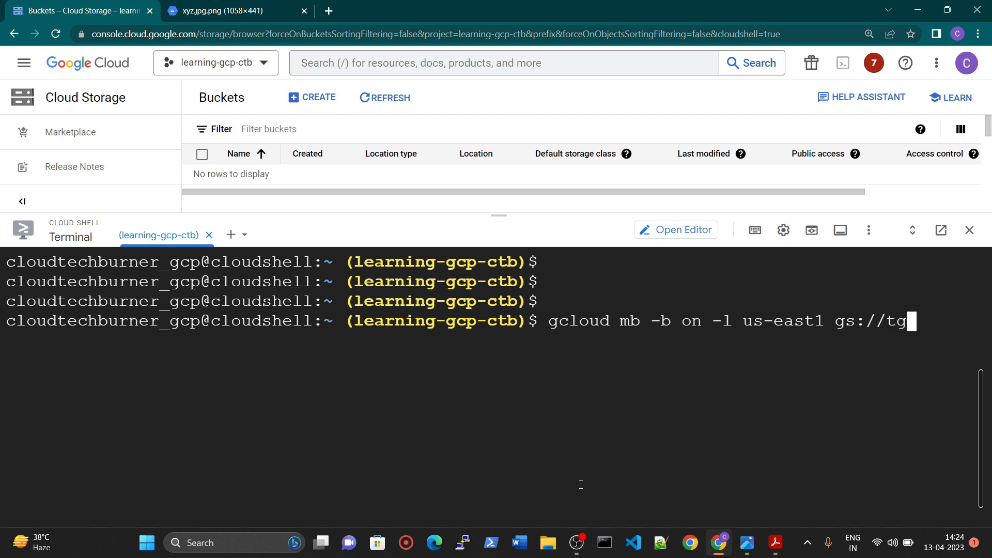
pyautogui.write('bucket994')
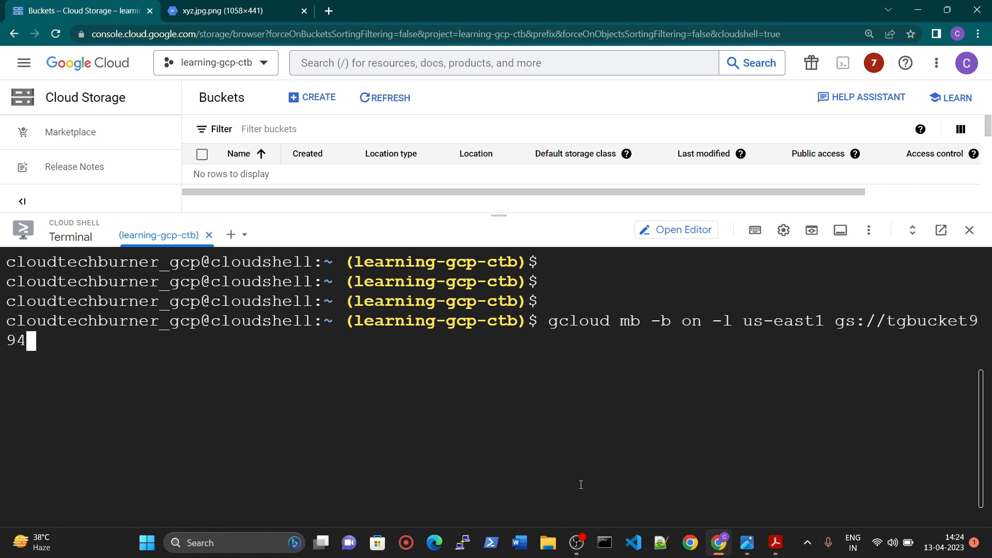
pyautogui.press('Return')
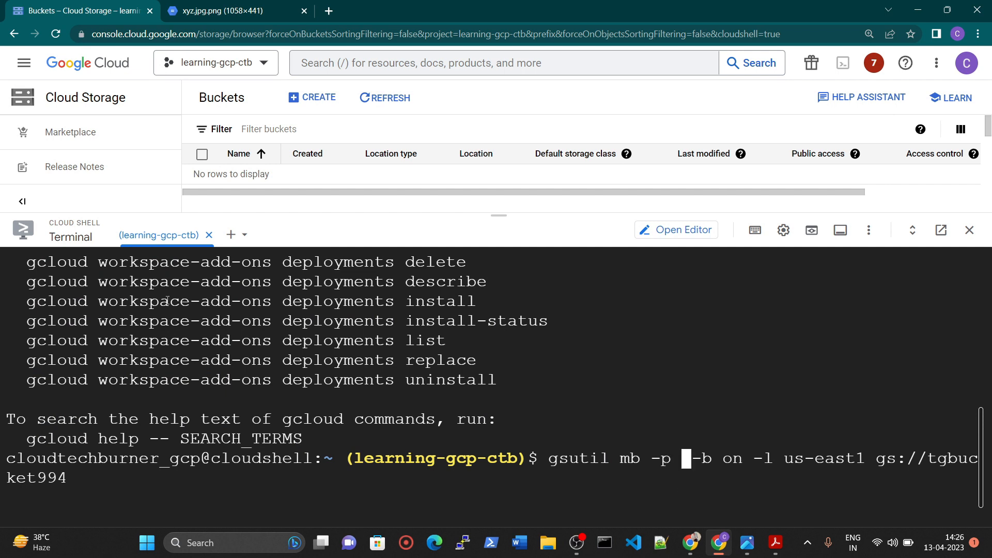
# Step: Copy the project ID learning-gcp-ctb from the project picker and insert it after -p in the gsutil mb command
pyautogui.click(458, 35)
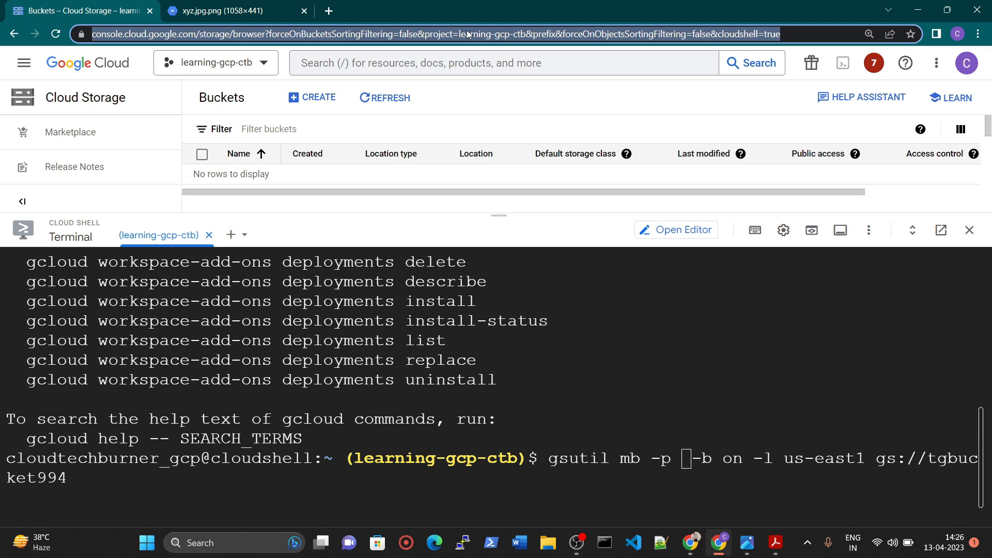
pyautogui.click(232, 62)
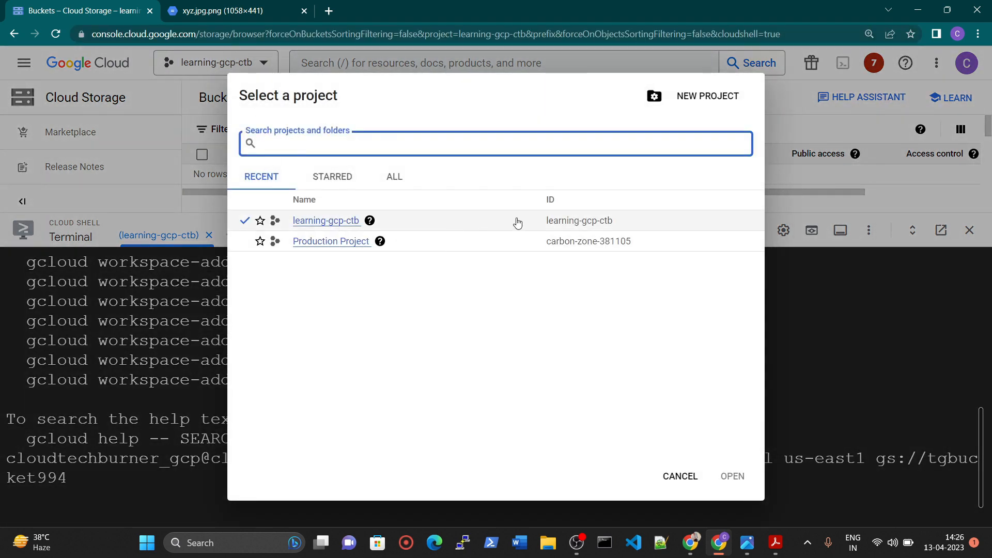
pyautogui.moveTo(540, 223); pyautogui.dragTo(616, 226)
pyautogui.hotkey('ctrl', 'c')
pyautogui.rightClick(613, 226)
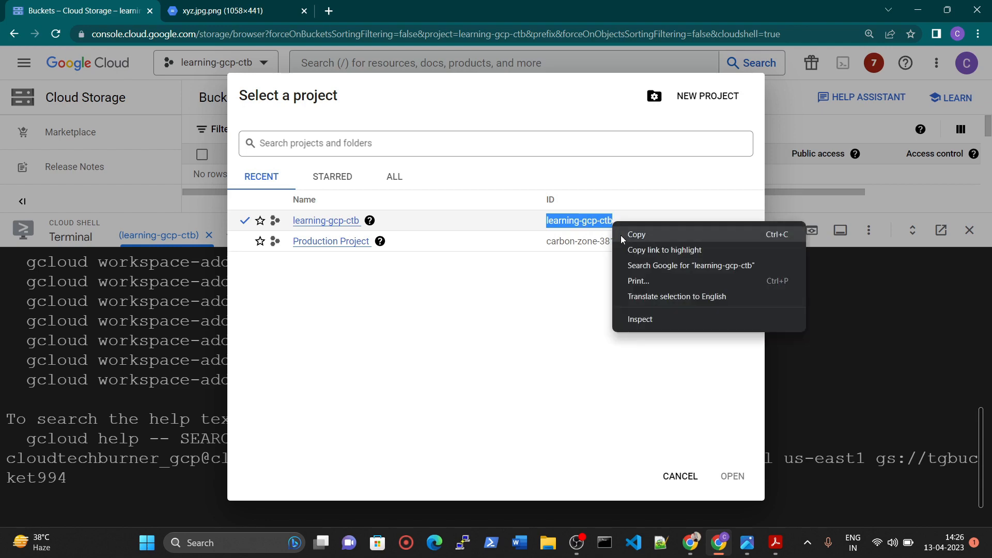
pyautogui.click(624, 238)
pyautogui.click(682, 474)
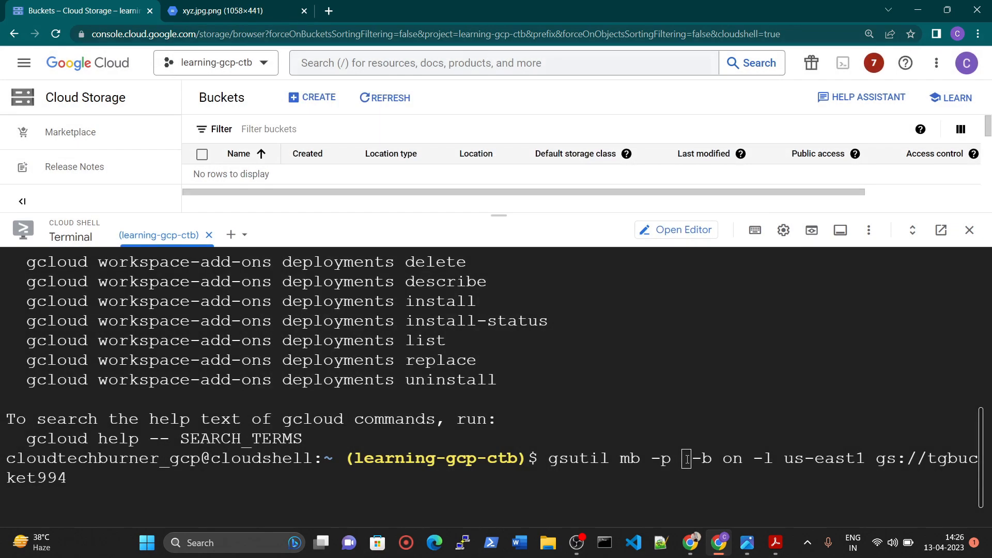
pyautogui.hotkey('ctrl', 'v')
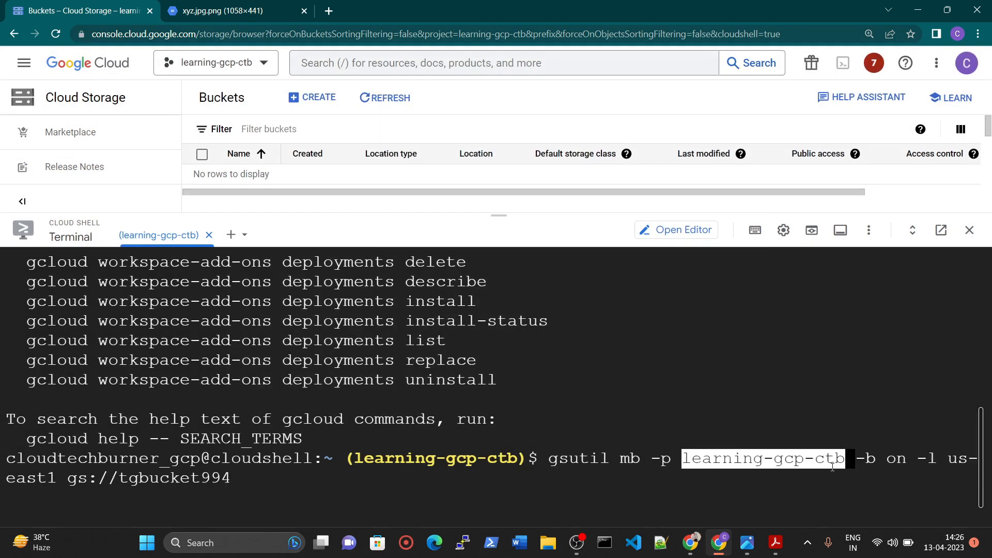
# Step: Run the gsutil mb command to create tgbucket994 in us-east1, authorize Cloud Shell, and highlight the bucket name in the output
pyautogui.press('Return')
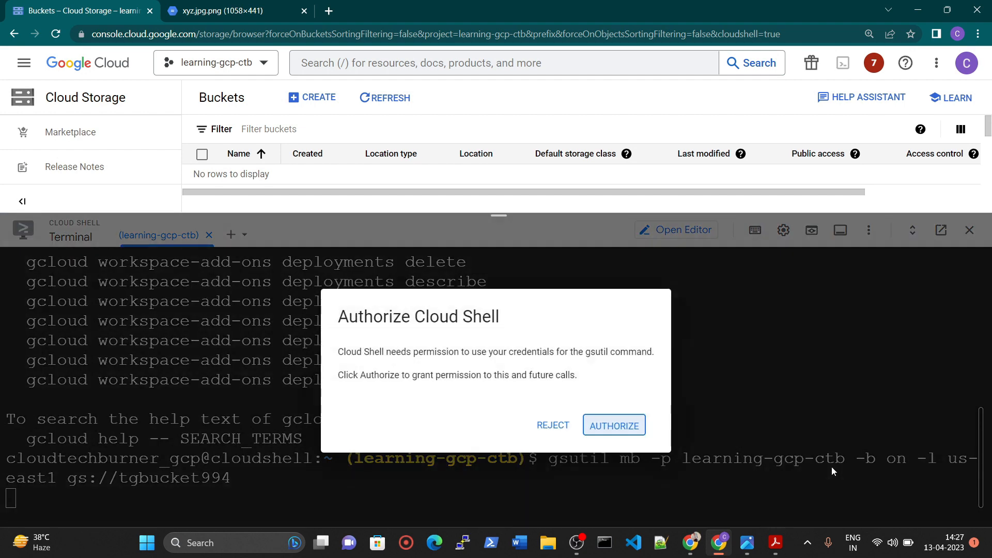
pyautogui.click(635, 424)
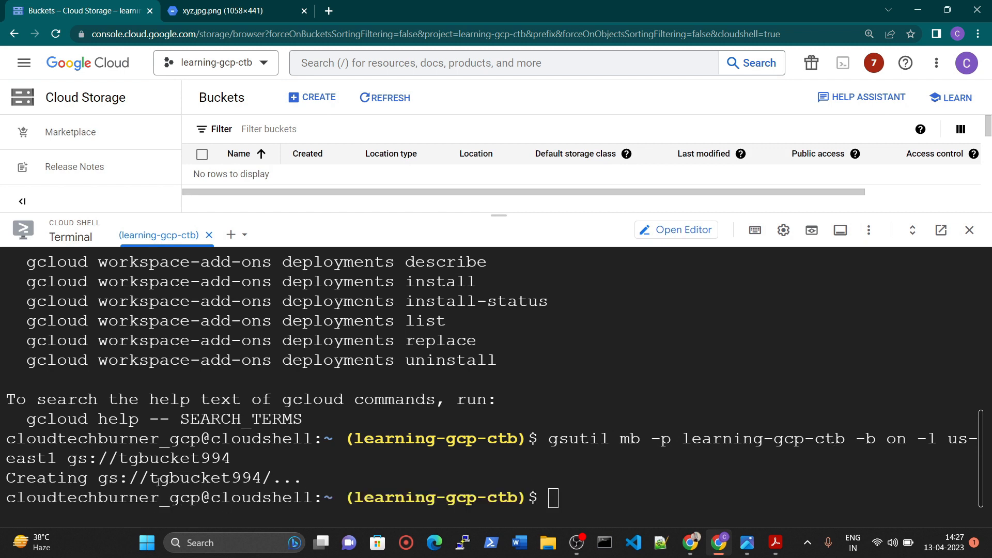
pyautogui.moveTo(157, 481); pyautogui.dragTo(261, 480)
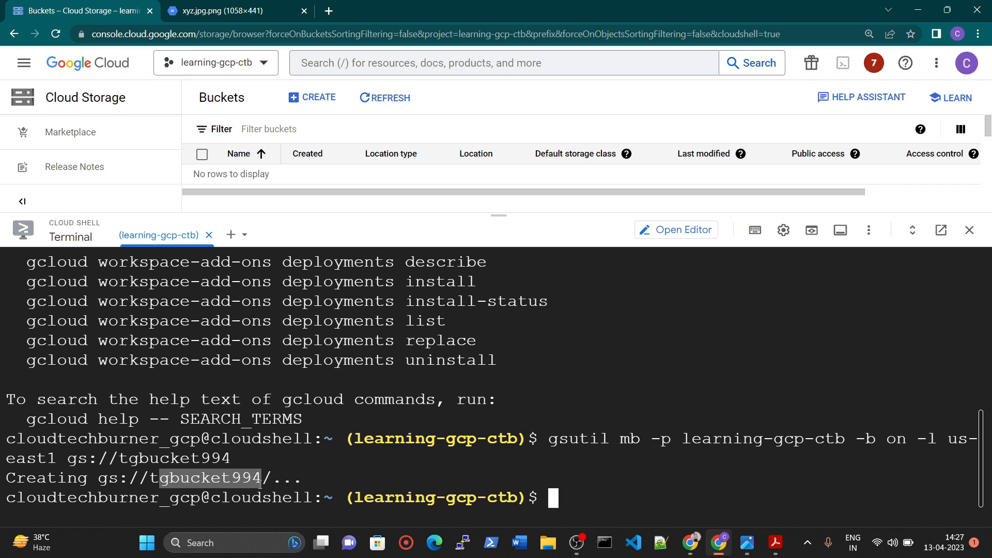
pyautogui.click(171, 484)
pyautogui.moveTo(150, 480); pyautogui.dragTo(260, 484)
# Step: Refresh the bucket list to check for tgbucket994, shrinking the terminal pane for the check and enlarging it again
pyautogui.moveTo(499, 215); pyautogui.dragTo(499, 284)
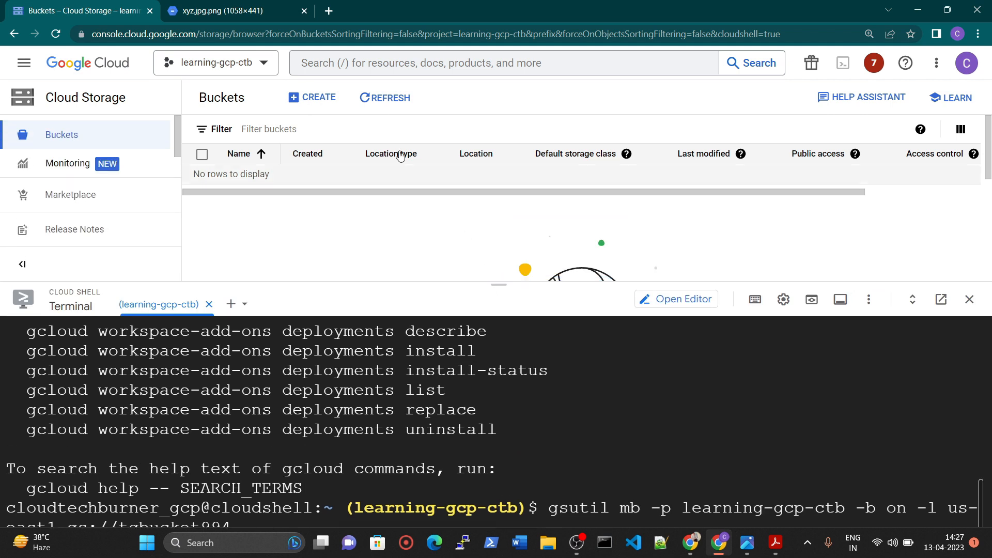
pyautogui.click(384, 98)
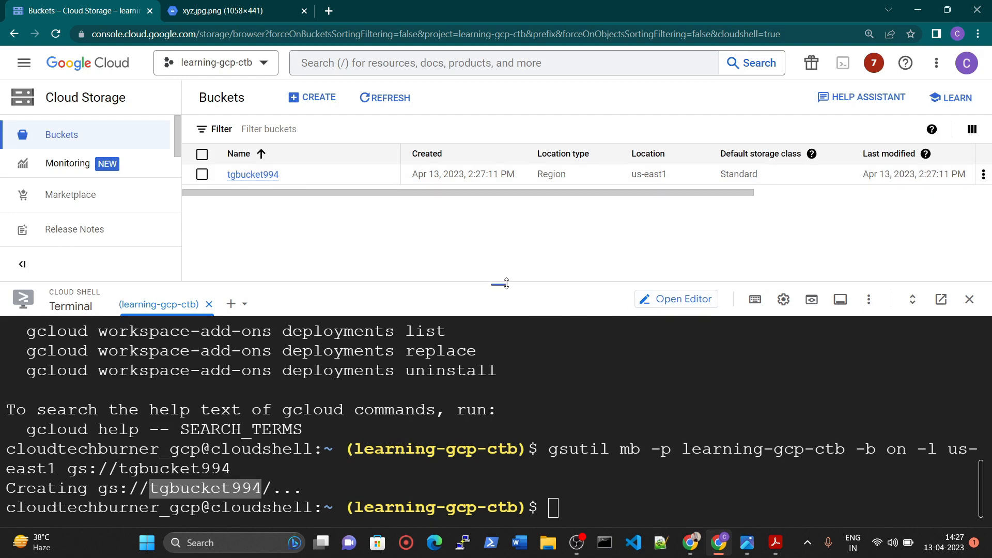
pyautogui.moveTo(506, 283); pyautogui.dragTo(499, 227)
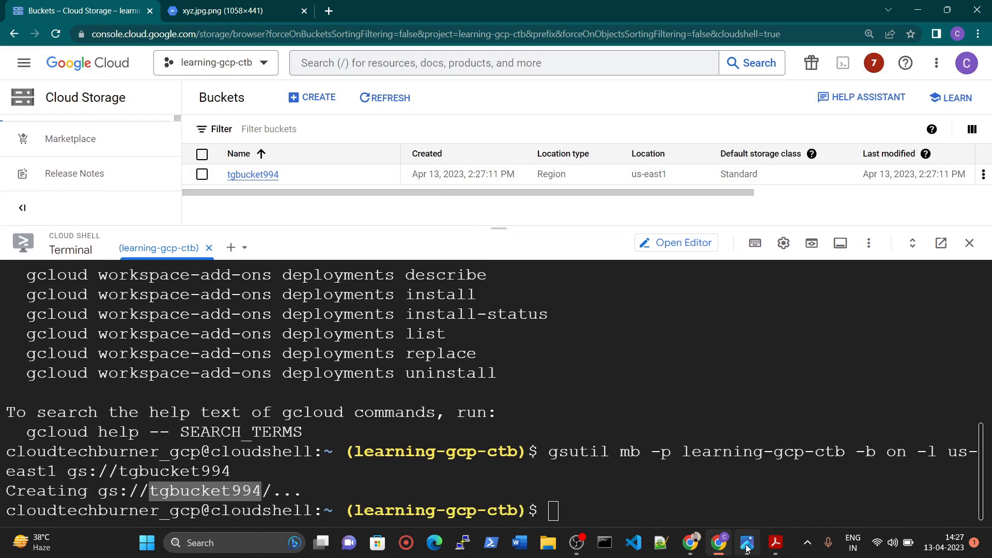
# Step: Switch to Adobe Acrobat Reader to consult the Lab 2 notes on Cloud Storage using Cloud Shell
pyautogui.click(747, 549)
pyautogui.click(773, 542)
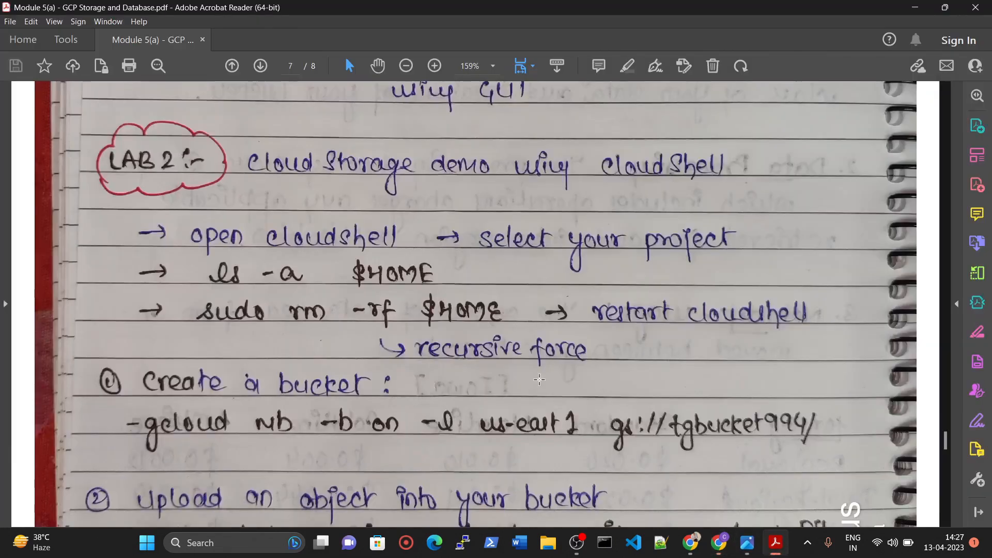
# Step: Look over the bucket creation command in the Lab 2 notes and switch back to the Cloud Shell terminal in Chrome
pyautogui.click(317, 438)
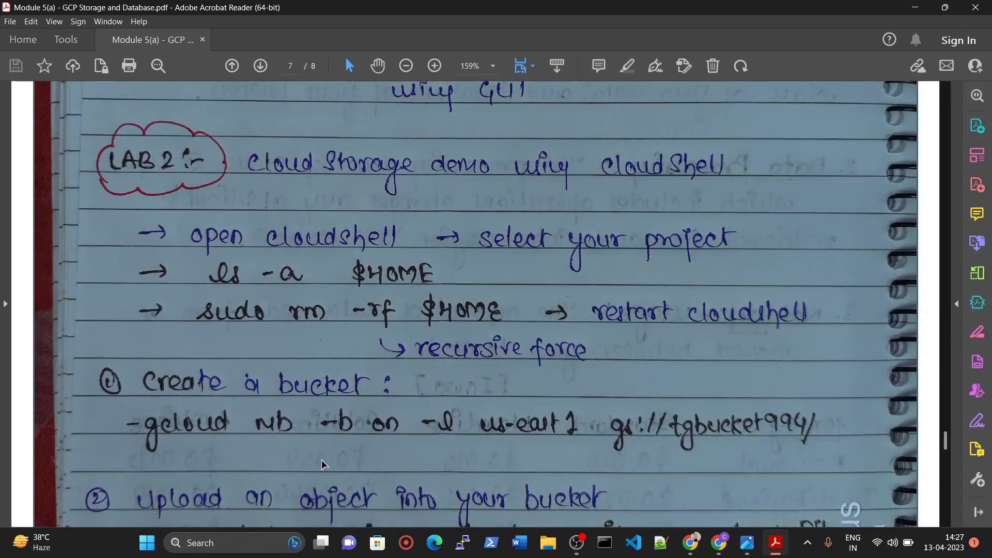
pyautogui.press('Escape')
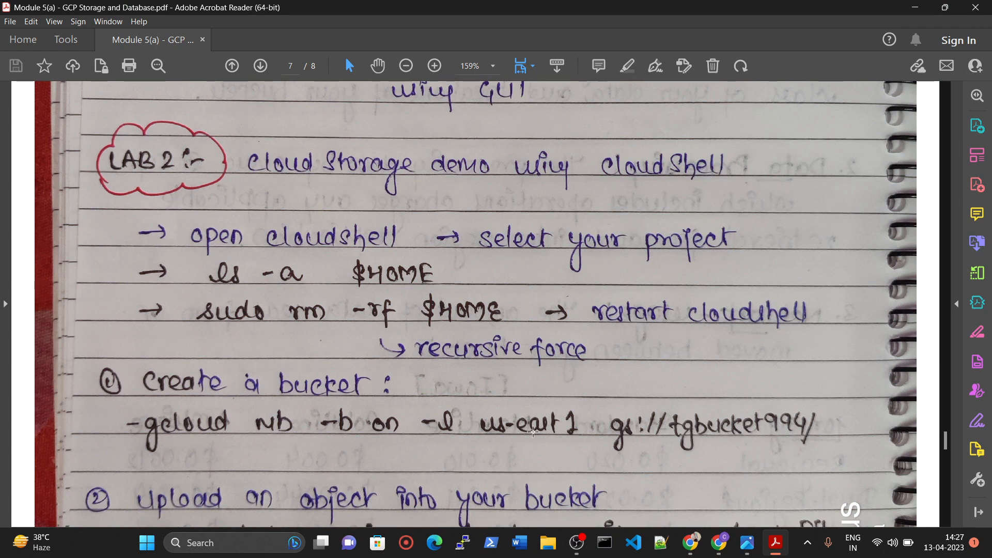
pyautogui.click(722, 546)
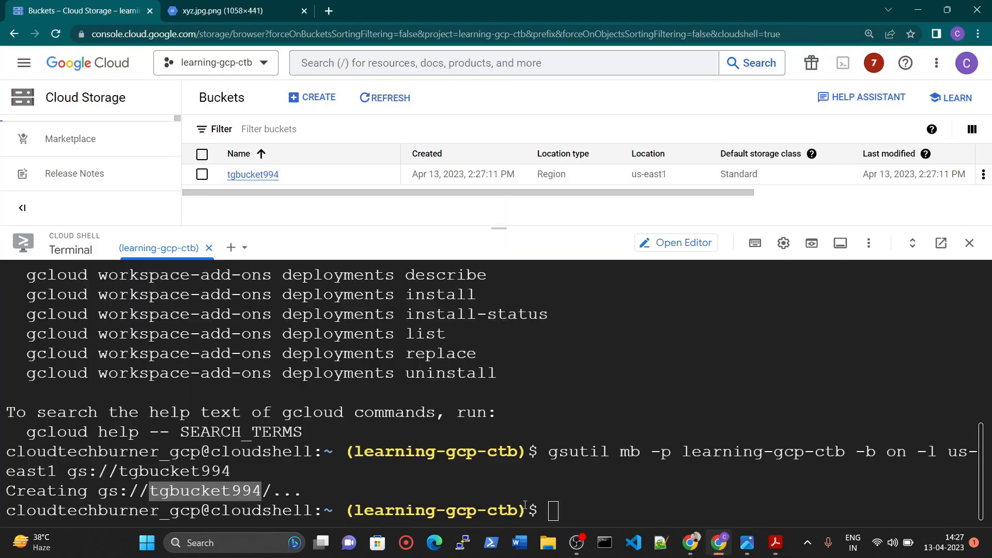
pyautogui.click(553, 515)
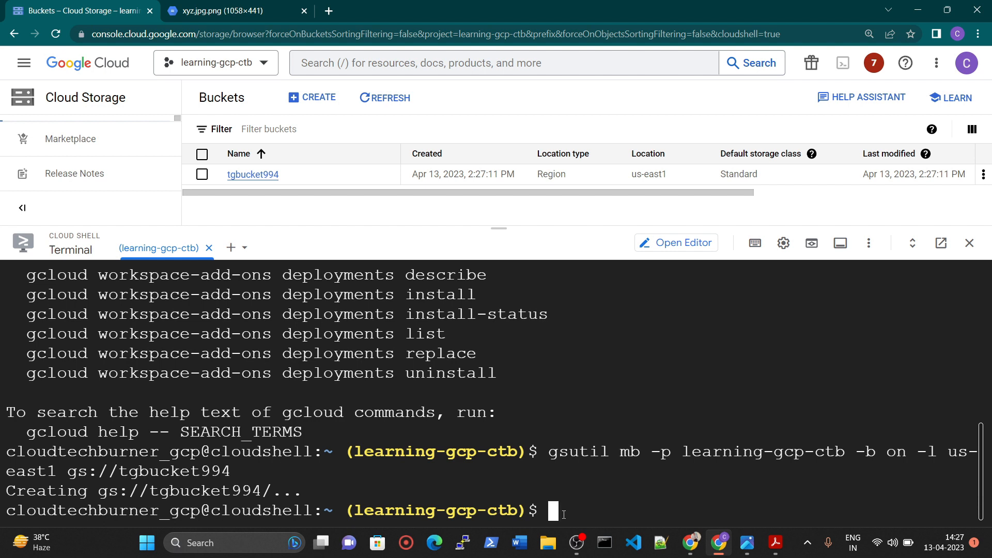
# Step: Open the tgbucket994 bucket's details and resize the terminal pane so its object list and the shell prompt both show
pyautogui.click(260, 178)
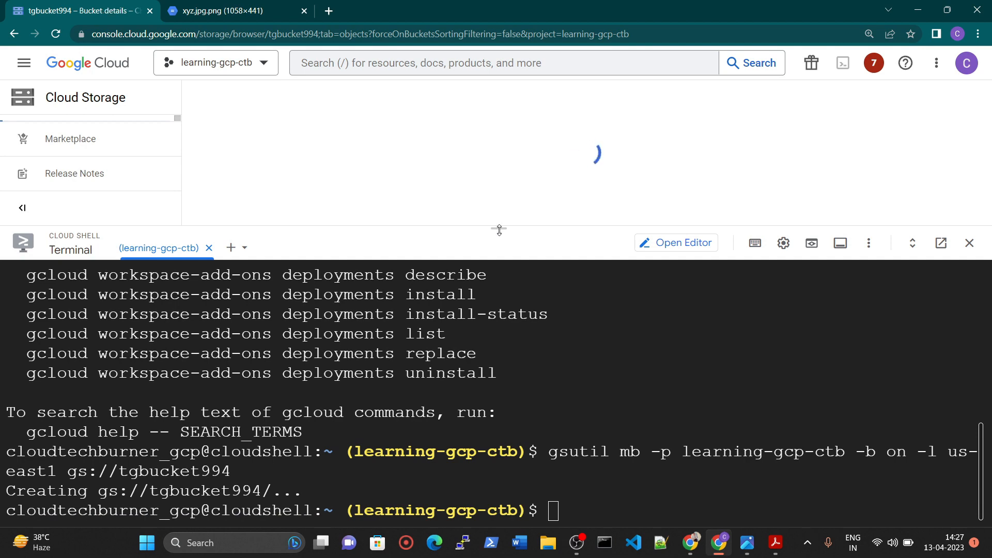
pyautogui.moveTo(499, 236); pyautogui.dragTo(498, 355)
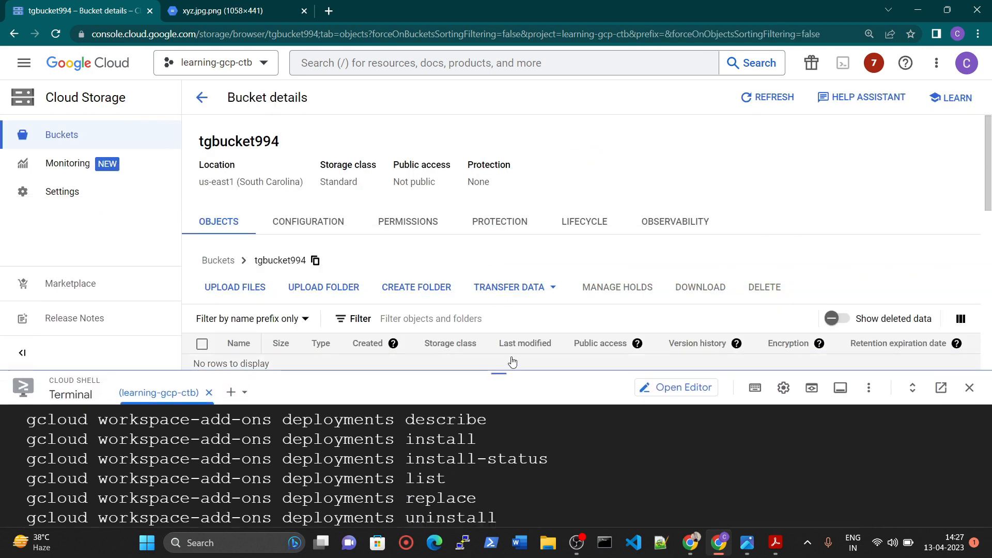
pyautogui.scroll(-2, 502, 241)
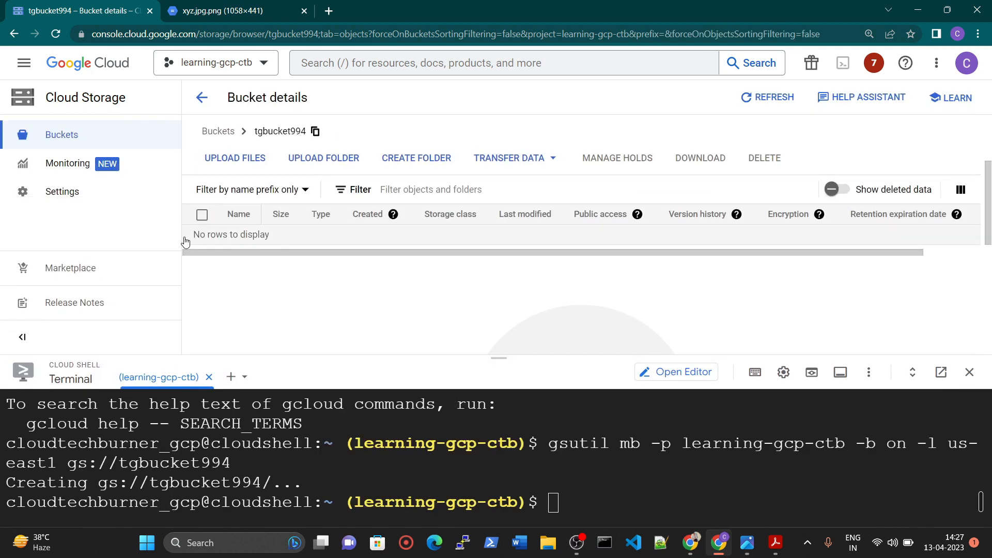
pyautogui.moveTo(505, 360); pyautogui.dragTo(499, 302)
pyautogui.scroll(1, 383, 240)
pyautogui.scroll(-1, 383, 241)
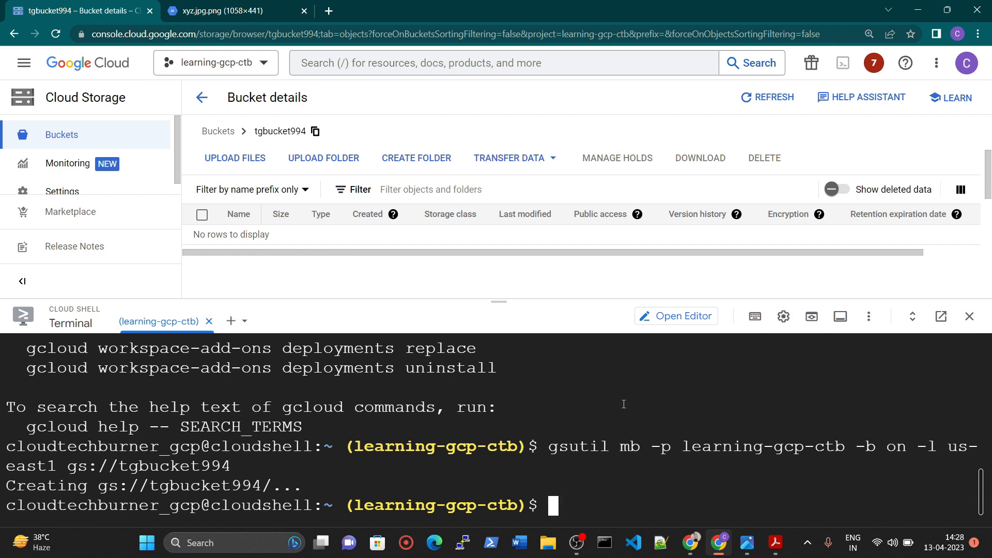
pyautogui.moveTo(499, 301); pyautogui.dragTo(499, 261)
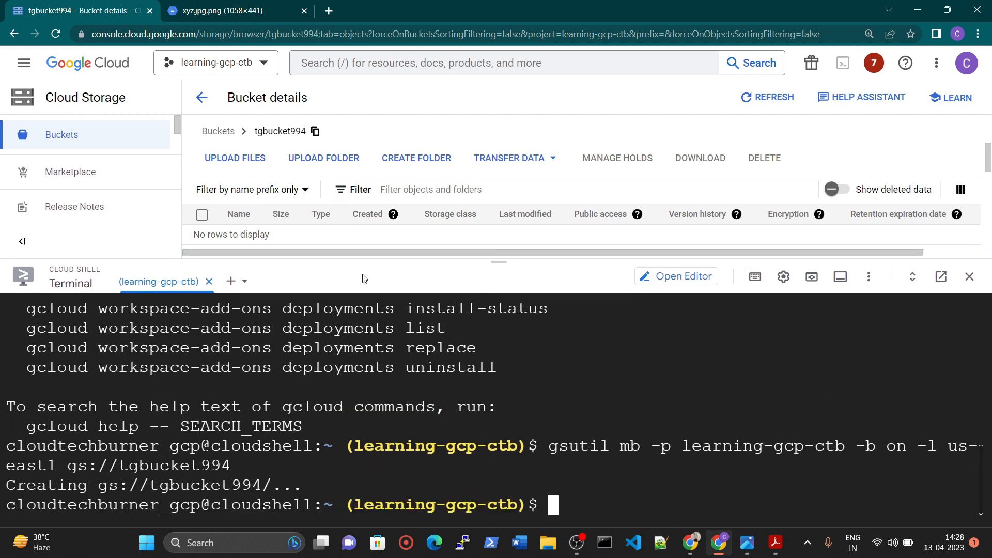
# Step: Open Cloud Shell's dialog for uploading files from the computer
pyautogui.click(870, 277)
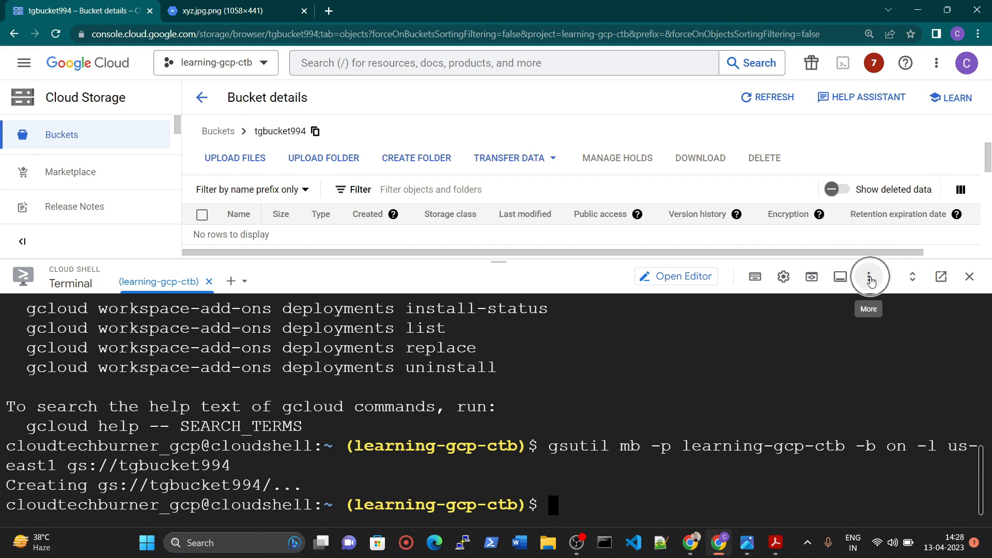
pyautogui.click(869, 278)
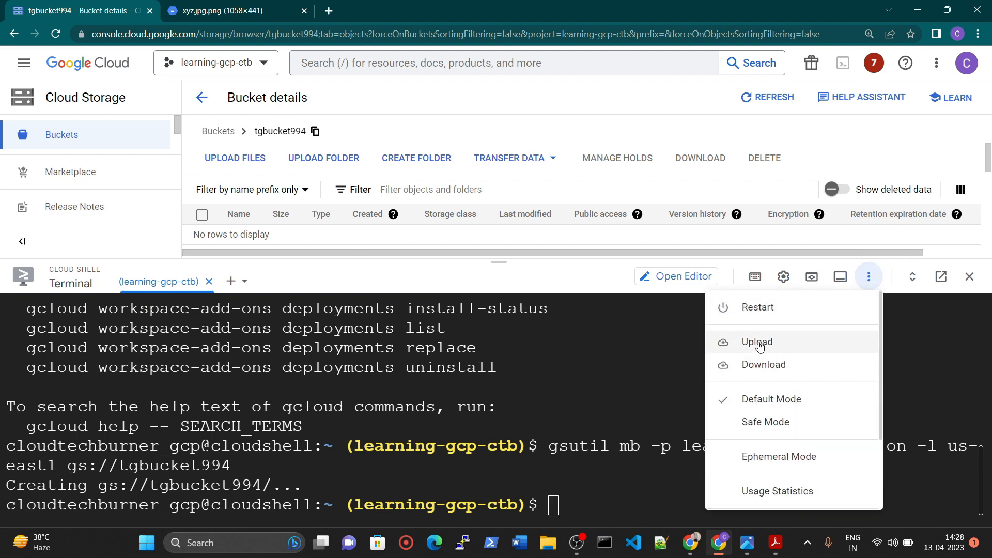
pyautogui.click(758, 344)
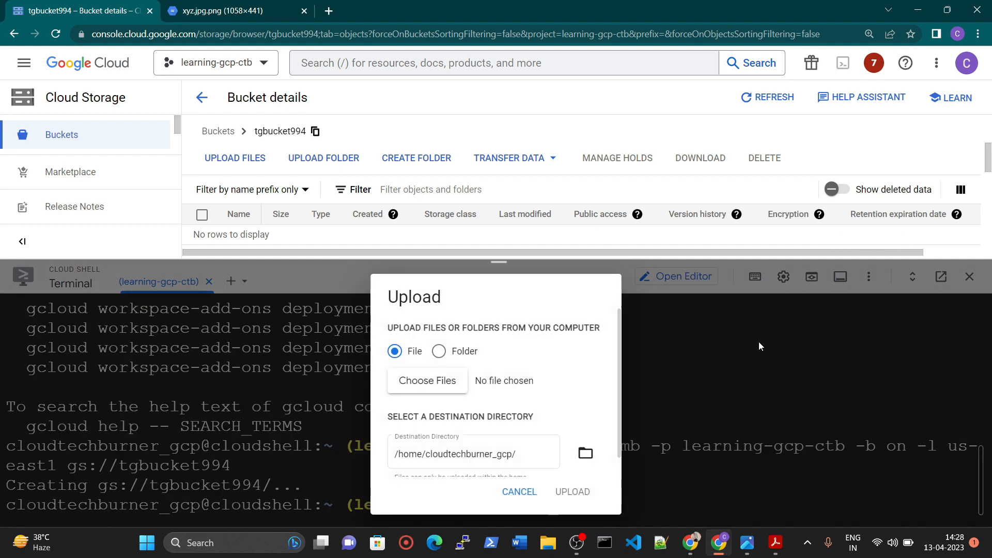
pyautogui.click(424, 389)
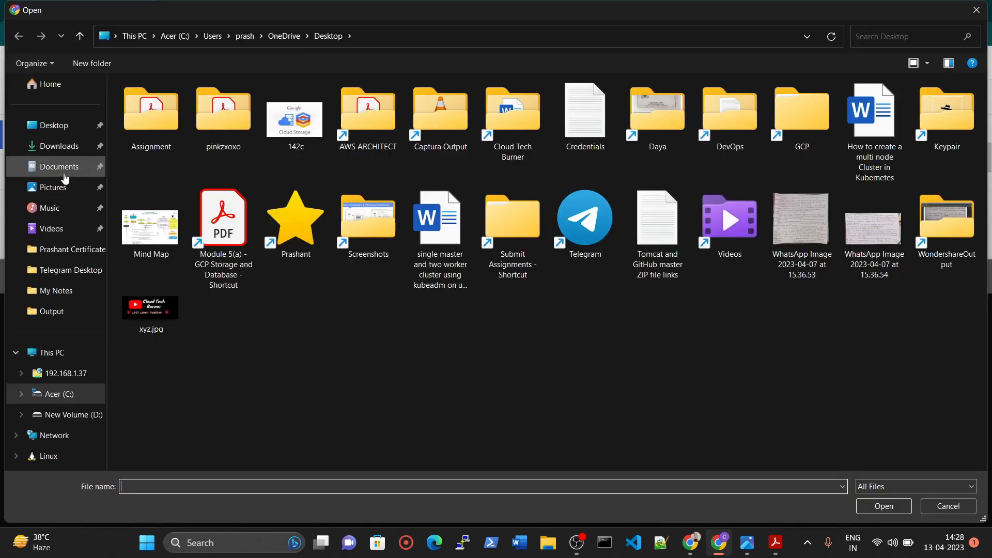
pyautogui.click(53, 125)
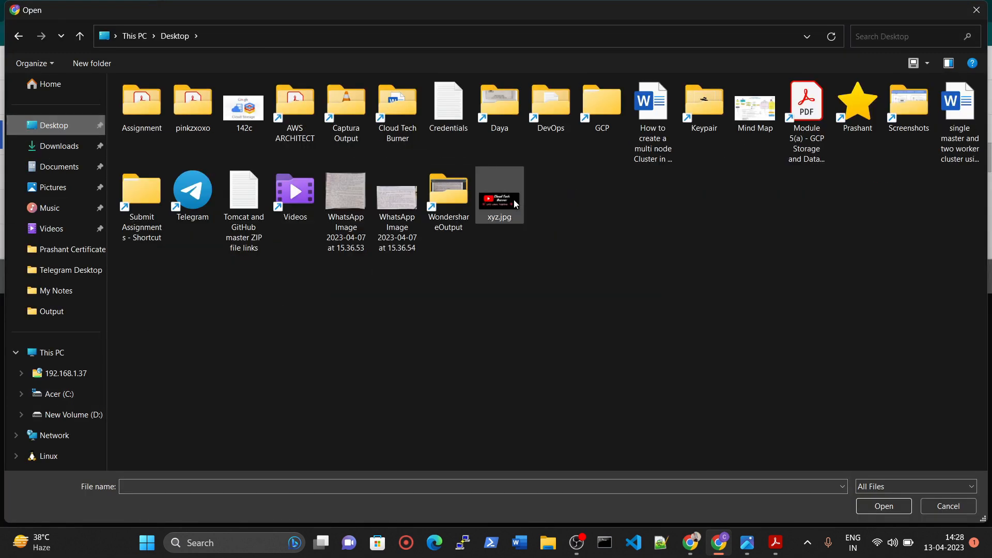
pyautogui.keyDown('ctrl'); pyautogui.scroll(3, 514, 200); pyautogui.keyUp('ctrl')
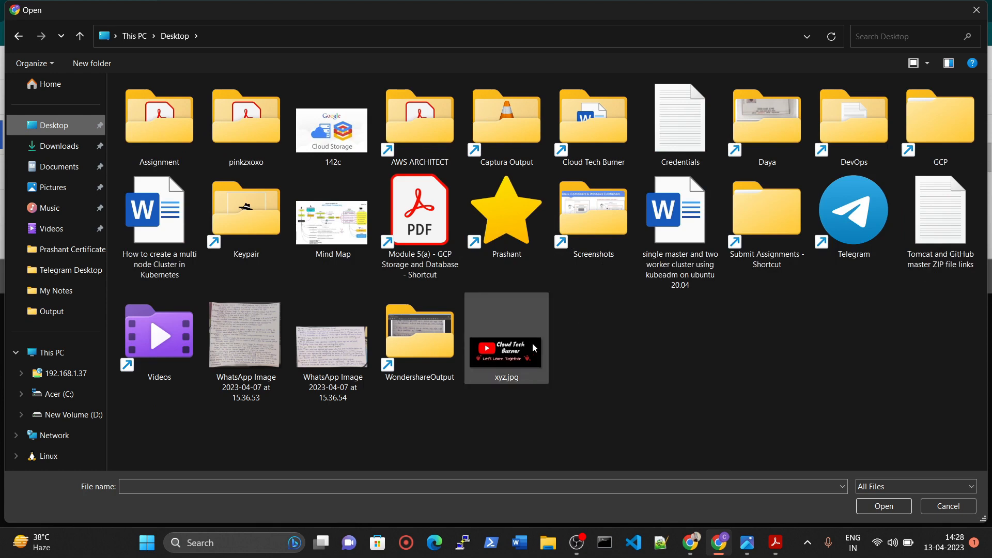
pyautogui.doubleClick(510, 360)
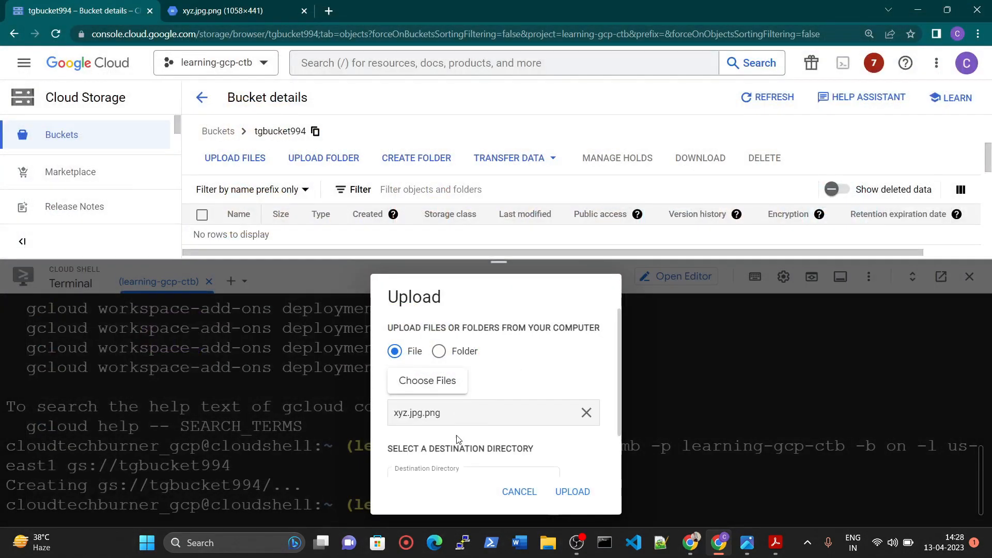
pyautogui.moveTo(438, 413); pyautogui.dragTo(424, 413)
pyautogui.click(427, 422)
pyautogui.click(586, 412)
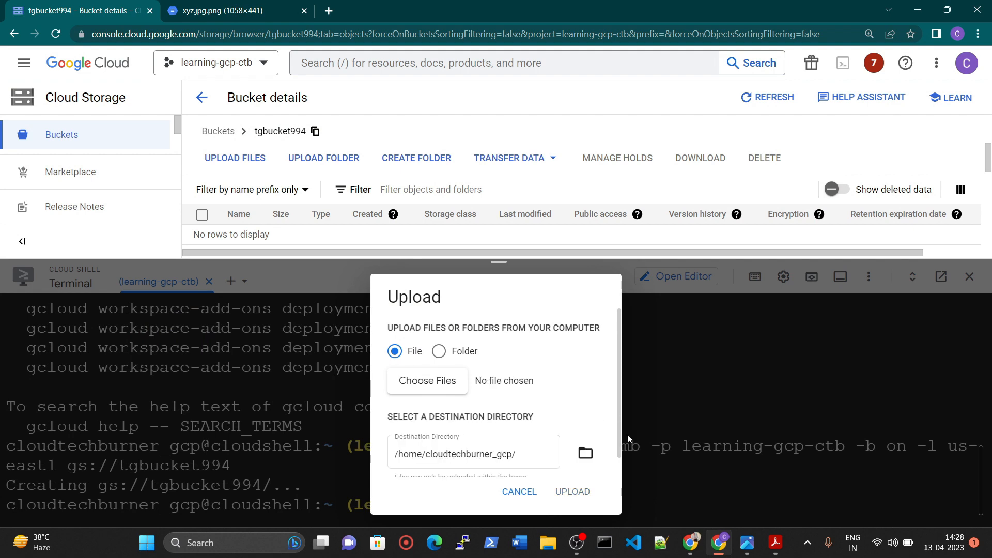
# Step: Switch to the Windows desktop and rename the image file xyz.jpg as xyz
pyautogui.click(990, 557)
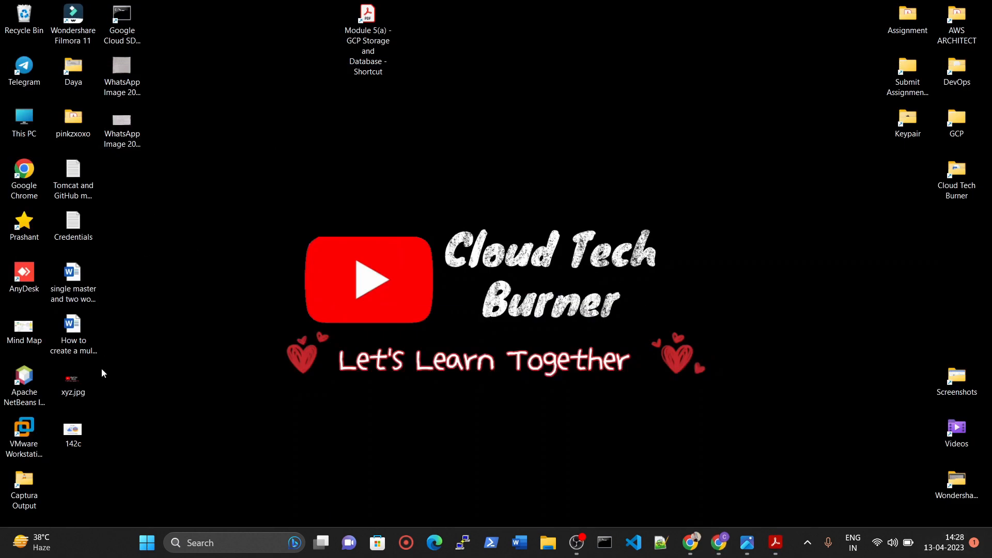
pyautogui.click(87, 385)
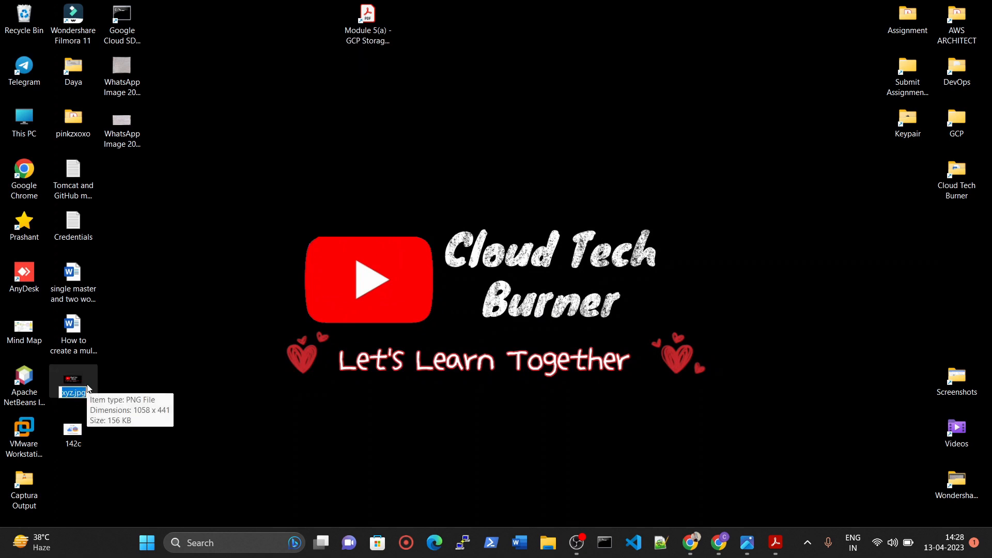
pyautogui.click(87, 383)
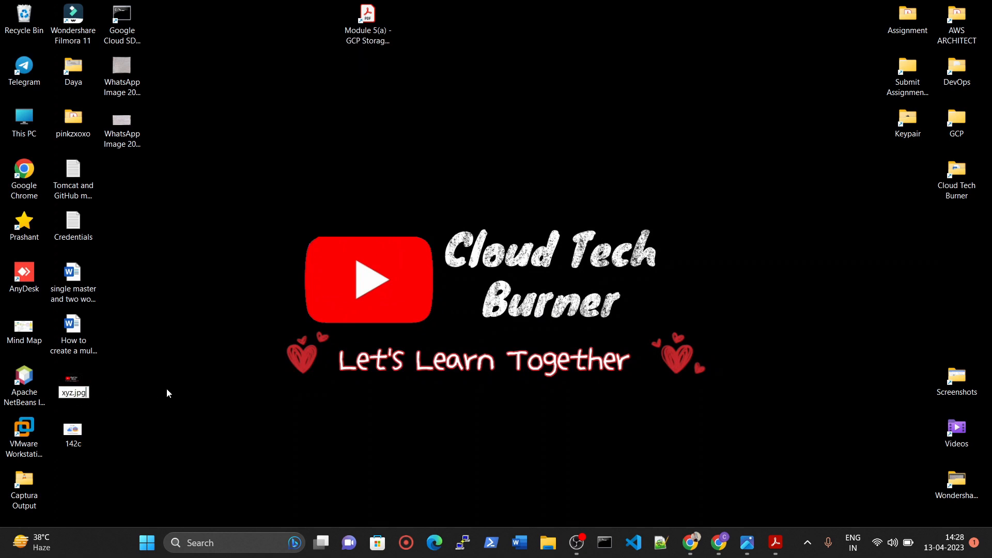
pyautogui.press('BackSpace')
pyautogui.press('BackSpace')
pyautogui.press('BackSpace')
pyautogui.press('BackSpace')
pyautogui.press('Return')
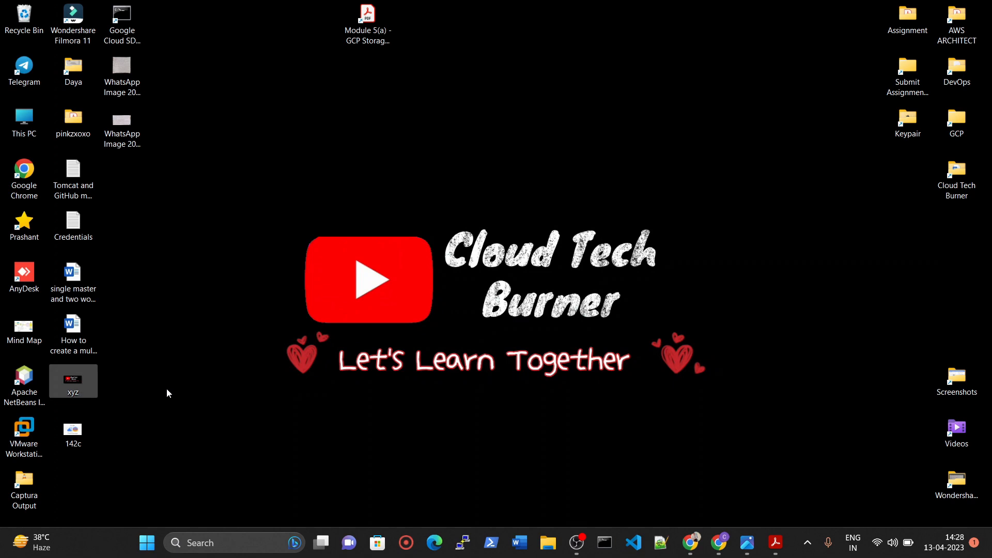
pyautogui.click(168, 387)
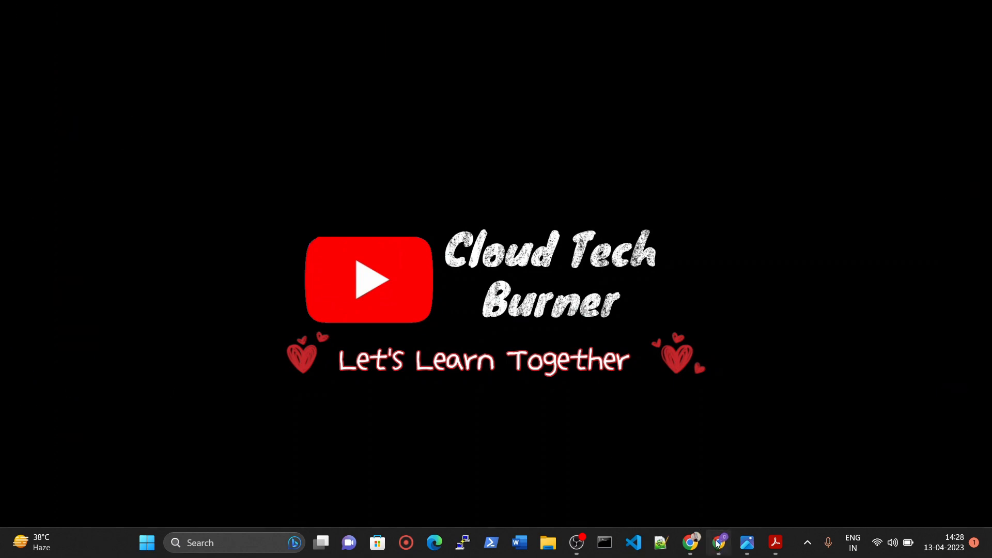
# Step: Return to Chrome and choose the xyz.png image from the Desktop folder as the Cloud Shell upload file
pyautogui.click(719, 543)
pyautogui.click(430, 380)
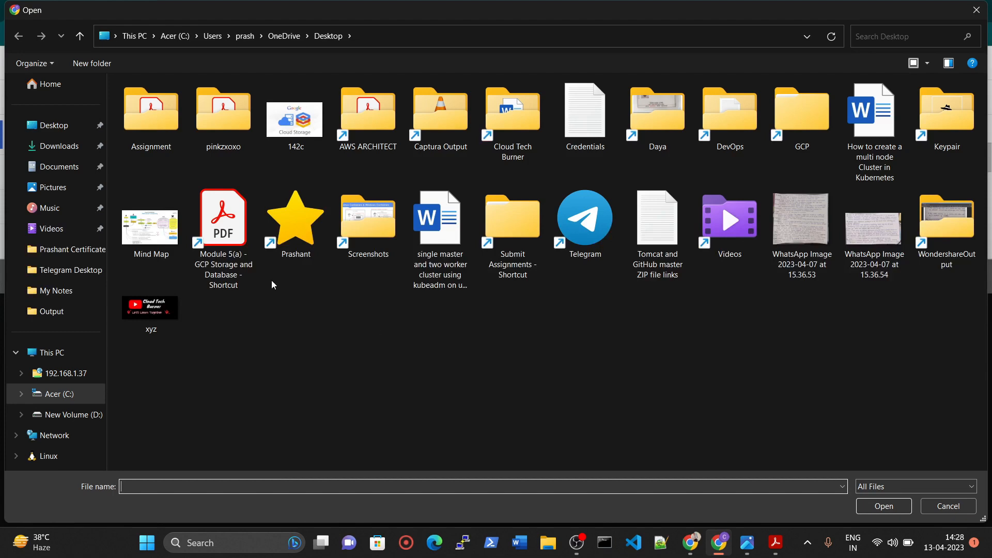
pyautogui.click(140, 315)
pyautogui.doubleClick(138, 314)
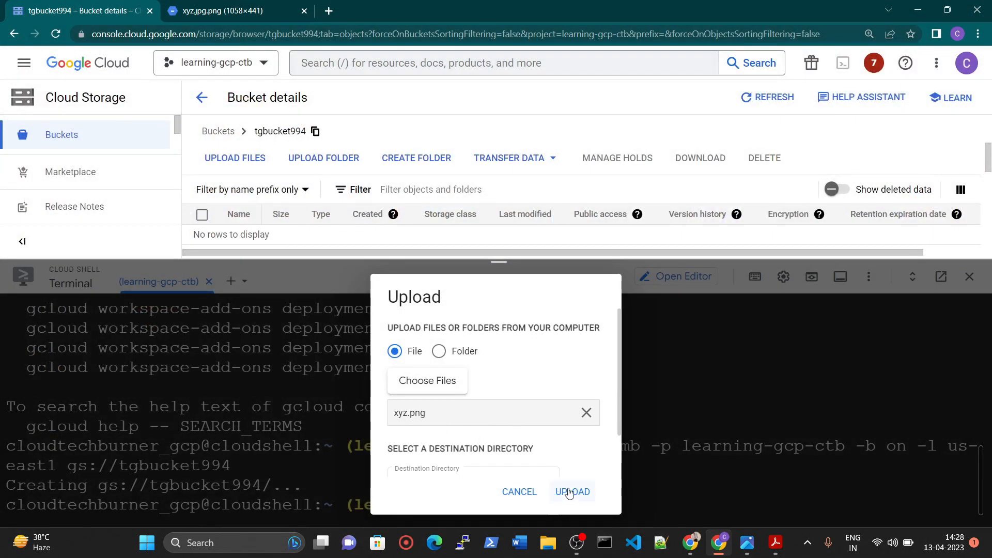
# Step: Switch to Adobe Acrobat Reader and examine the Lab 2 notes on uploading an object into the bucket with gsutil cp
pyautogui.click(775, 543)
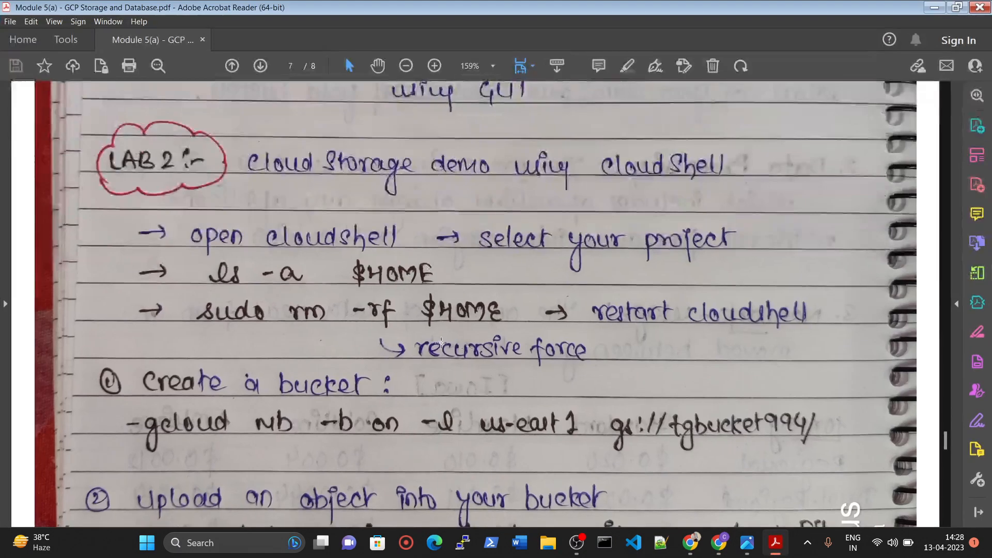
pyautogui.scroll(-5, 441, 342)
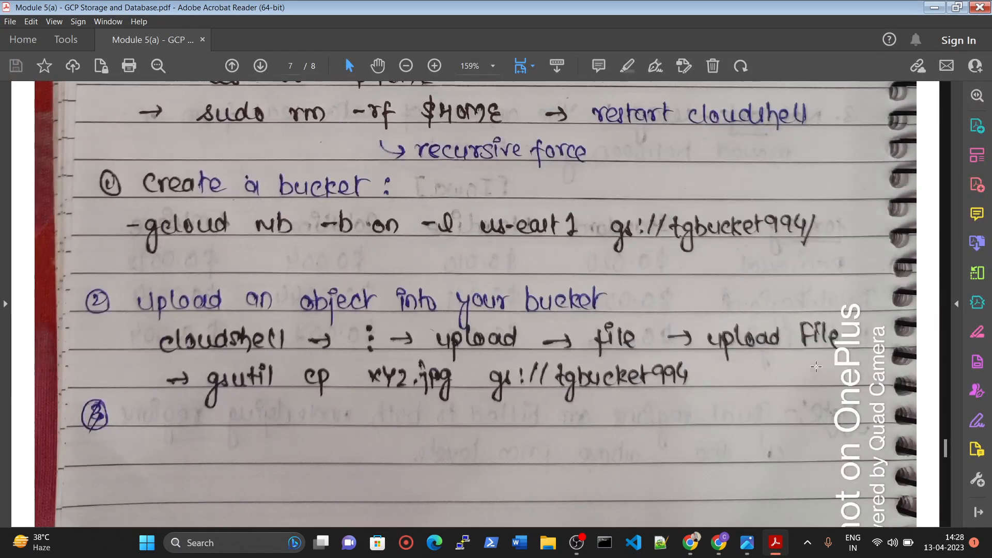
pyautogui.scroll(-3, 815, 366)
pyautogui.scroll(1, 620, 352)
pyautogui.moveTo(460, 342)
pyautogui.mouseDown()
pyautogui.moveTo(360, 269)
pyautogui.moveTo(359, 280)
pyautogui.mouseUp()
pyautogui.click(599, 426)
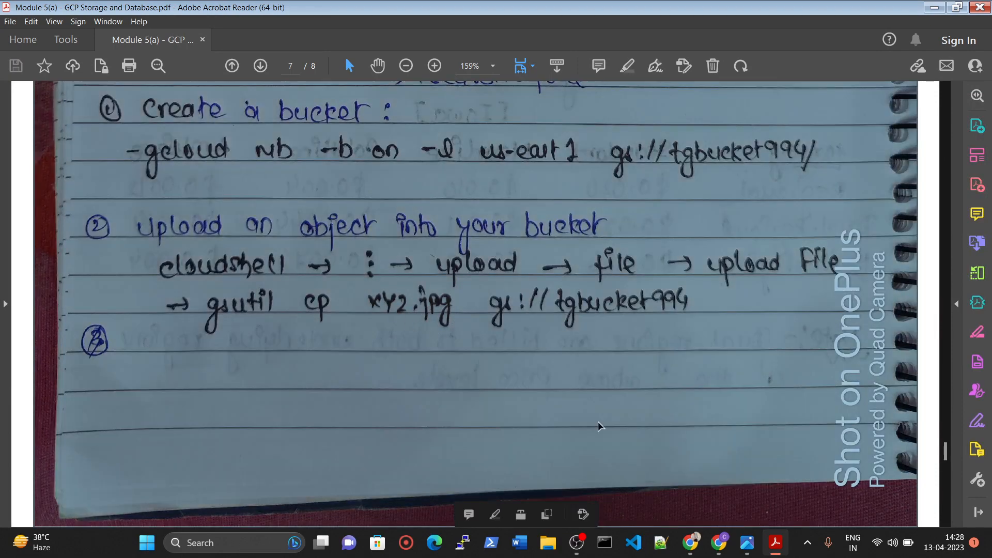
pyautogui.click(406, 344)
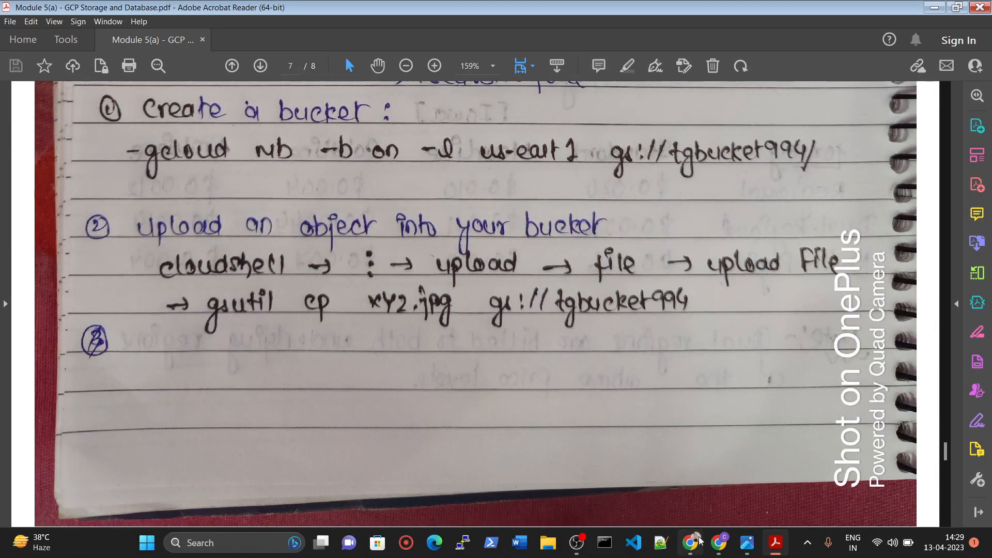
pyautogui.moveTo(671, 329); pyautogui.dragTo(581, 275)
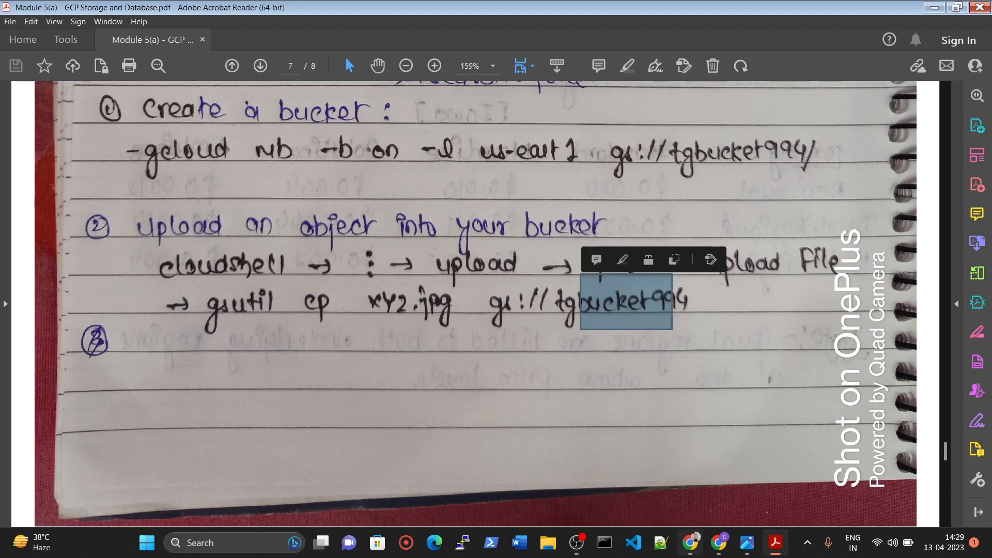
# Step: Switch back to Chrome and upload xyz.png to the Cloud Shell home directory
pyautogui.click(721, 547)
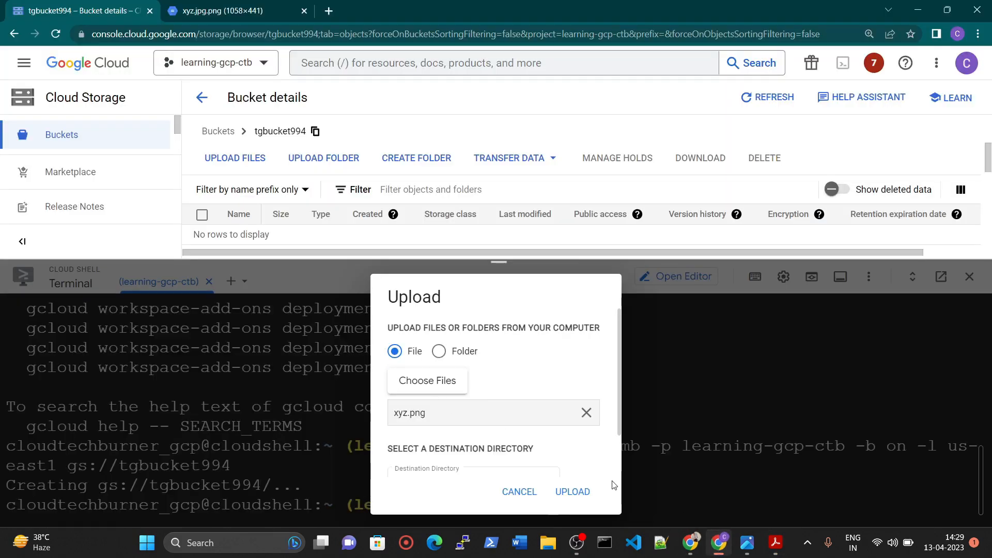
pyautogui.click(573, 491)
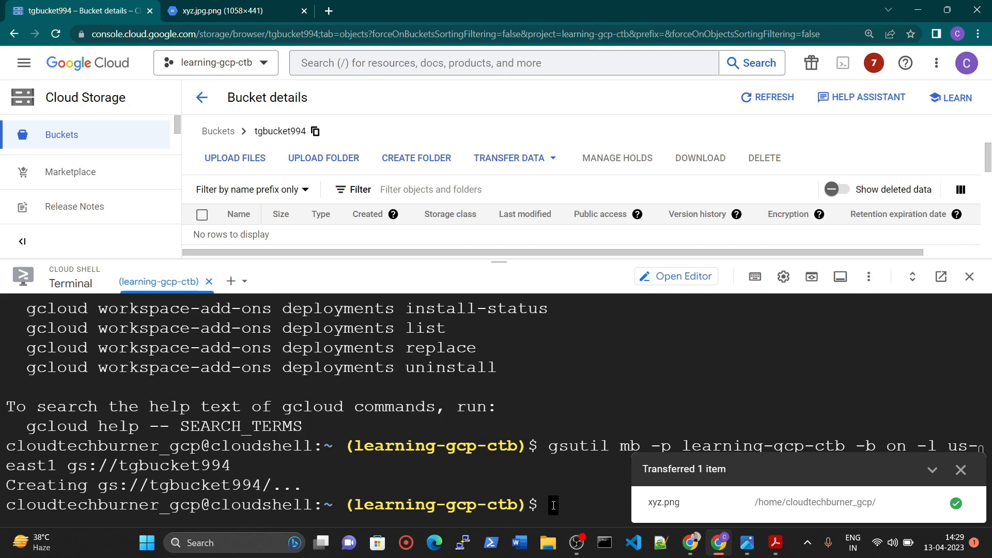
# Step: Clear the Cloud Shell terminal with the clear command and dismiss the file transfer notification
pyautogui.write('gsutu')
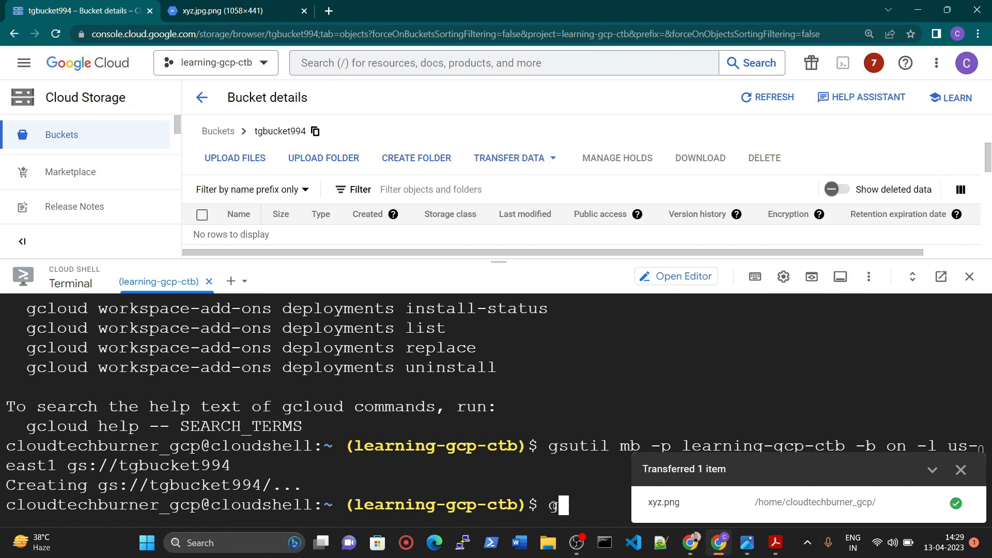
pyautogui.press('BackSpace')
pyautogui.press('BackSpace')
pyautogui.press('BackSpace')
pyautogui.press('BackSpace')
pyautogui.press('BackSpace')
pyautogui.write('clear')
pyautogui.press('Return')
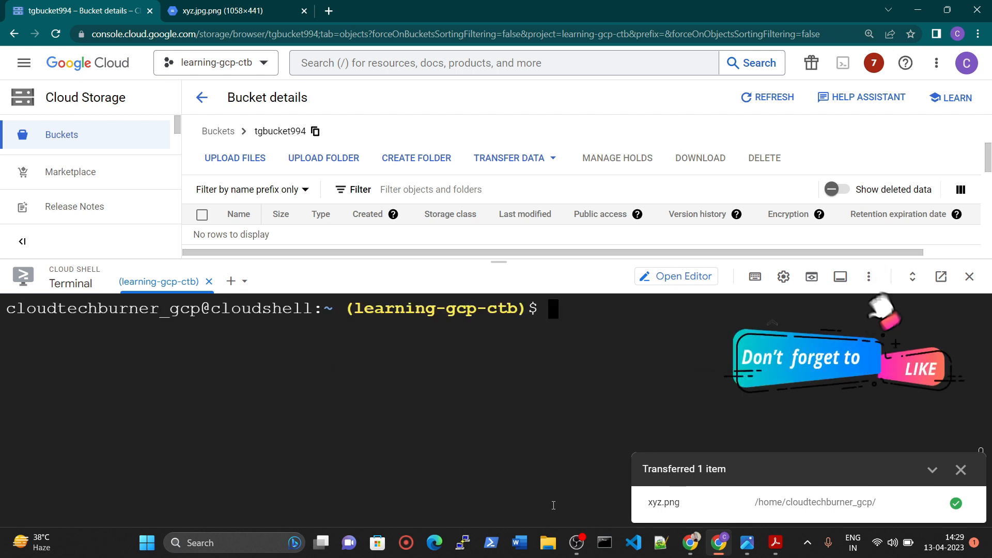
pyautogui.click(960, 470)
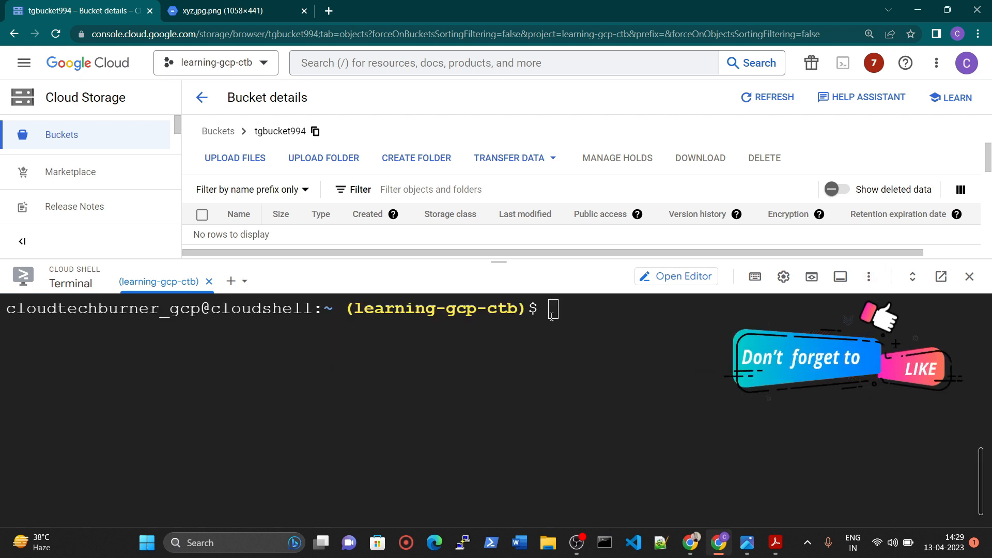
# Step: Copy xyz.png from Cloud Shell into the bucket by running gsutil cp xyz.png gs://tgbucket994
pyautogui.write('gs')
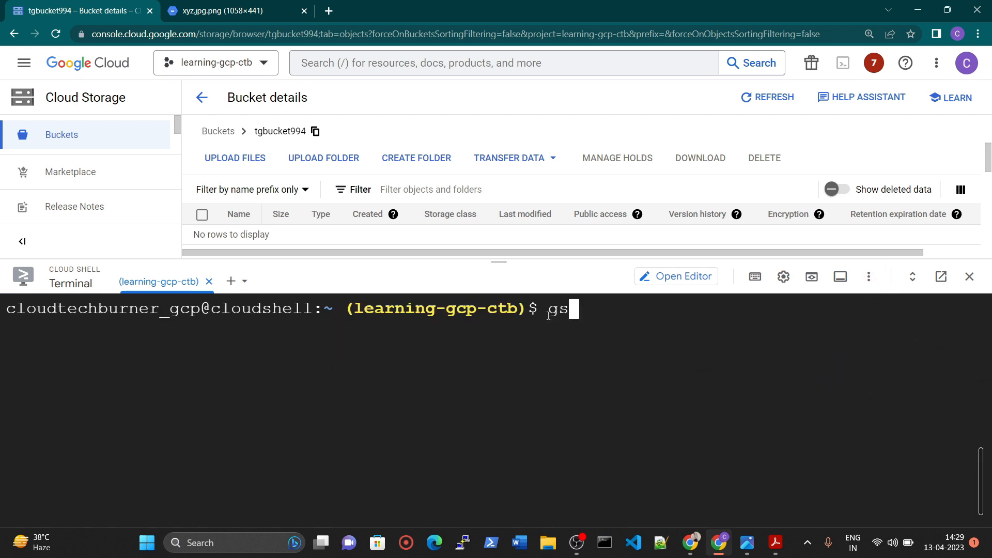
pyautogui.write('util')
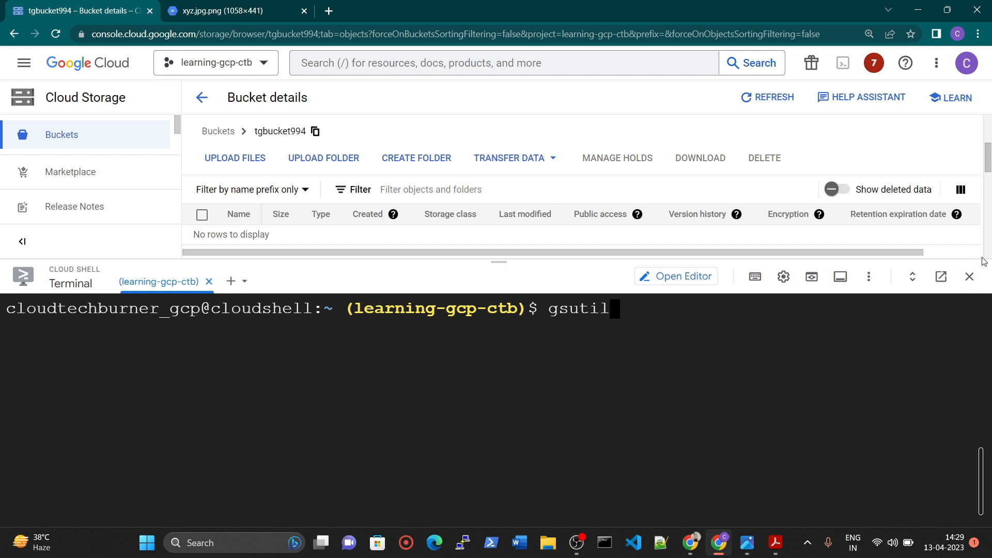
pyautogui.write(' cp')
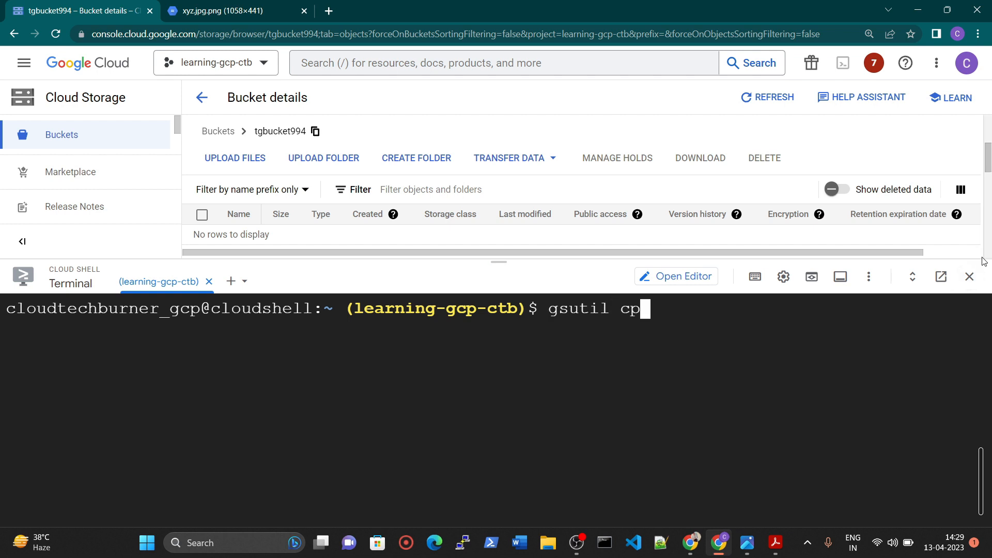
pyautogui.write(' xyz')
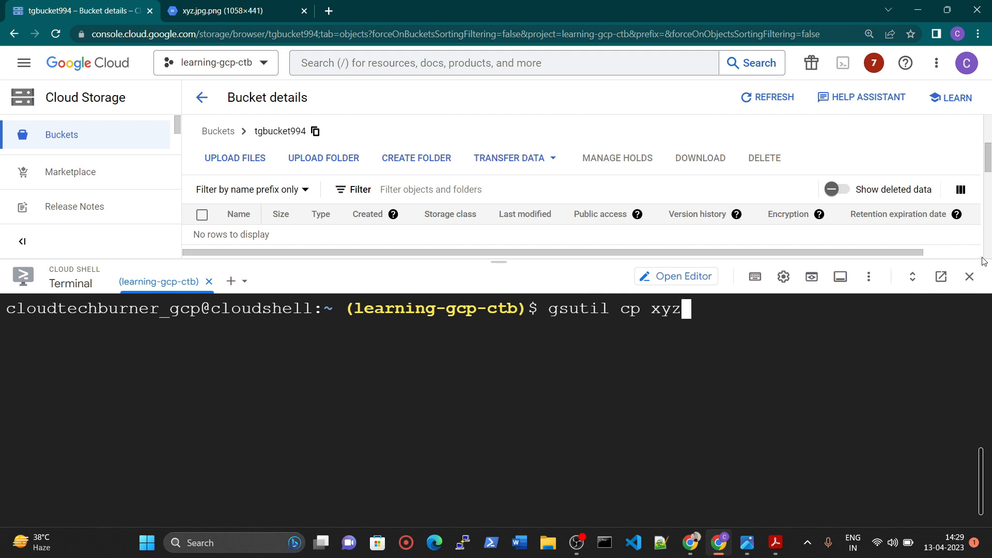
pyautogui.write('.pn')
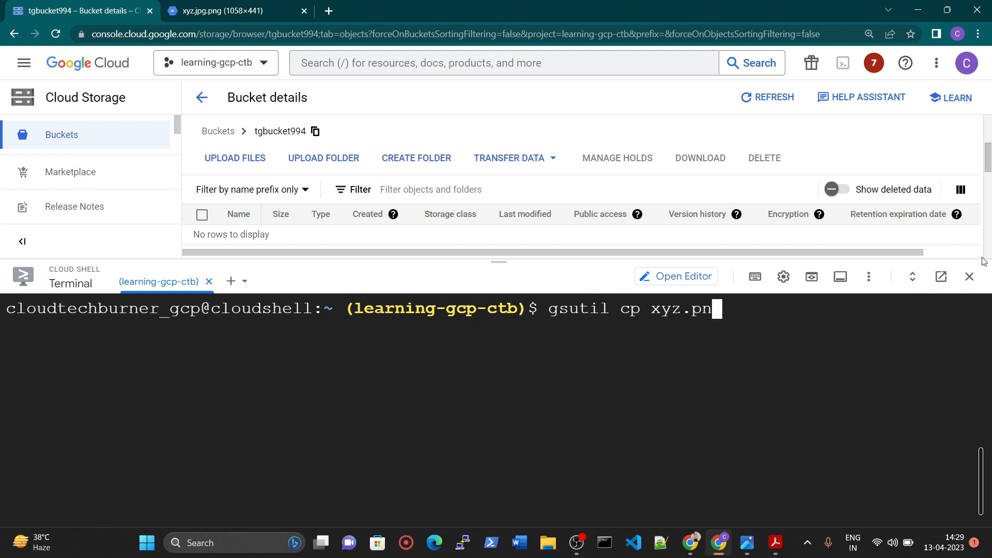
pyautogui.write('g gs://')
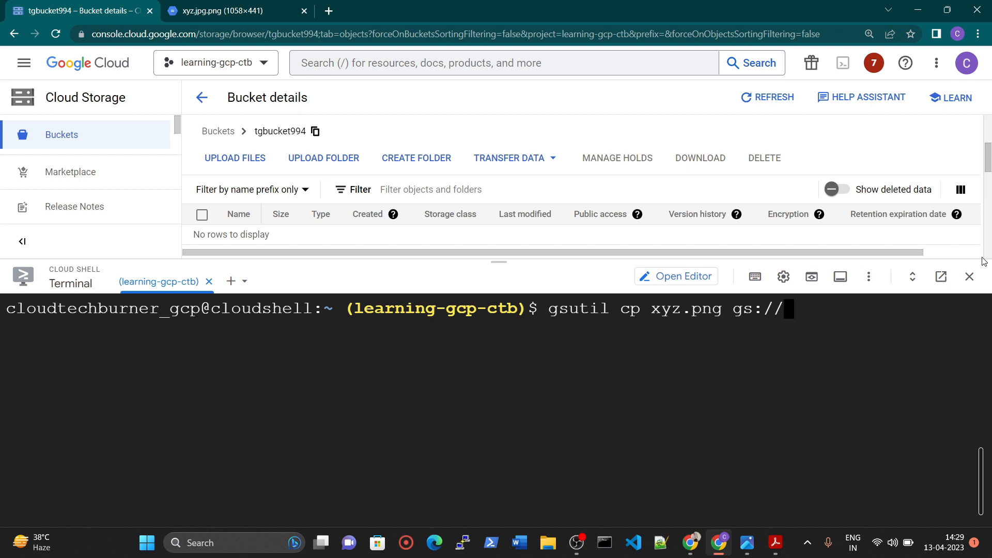
pyautogui.write('tgbucket')
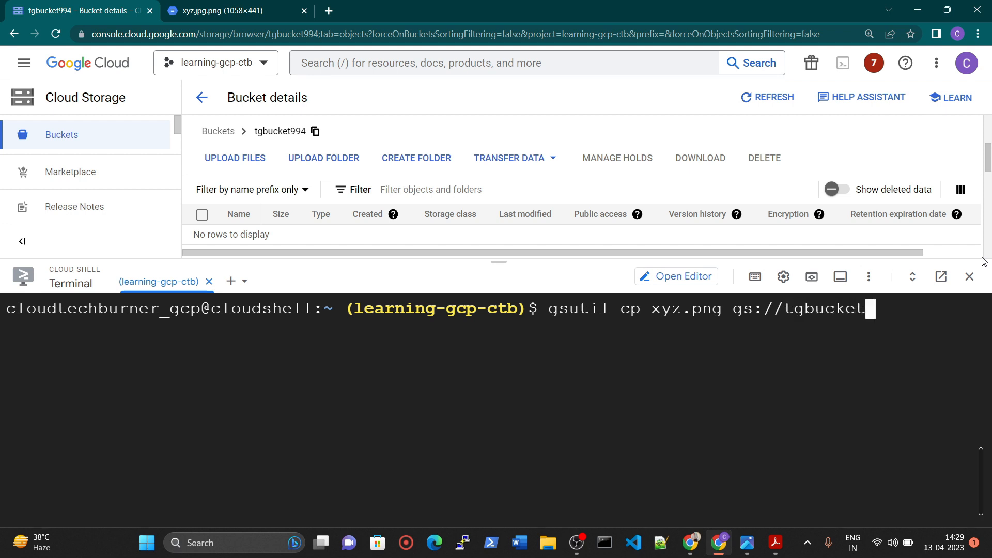
pyautogui.write('994')
pyautogui.press('Return')
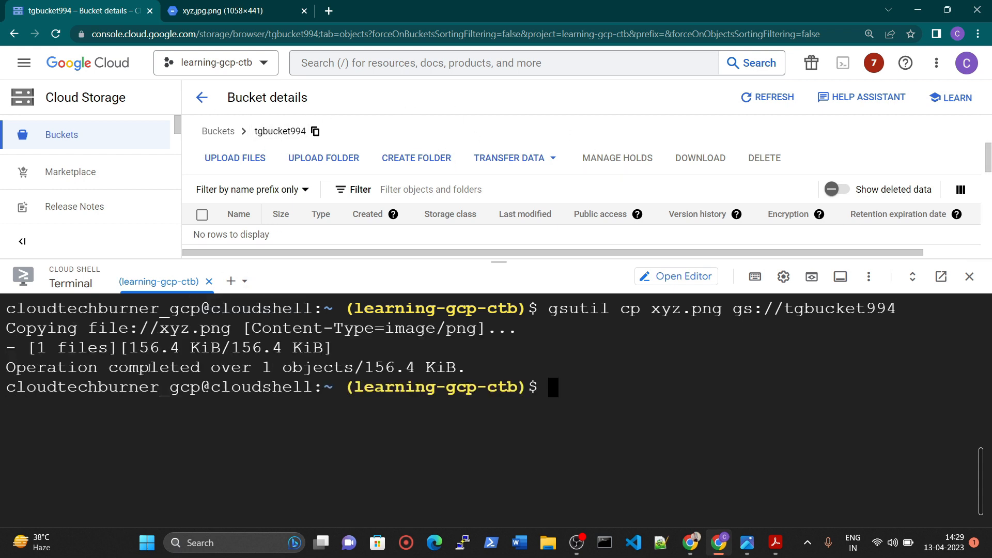
# Step: Refresh the object list of tgbucket994 to check the uploaded file and dismiss the out-of-date notification
pyautogui.moveTo(5, 367); pyautogui.dragTo(456, 368)
pyautogui.moveTo(500, 261); pyautogui.dragTo(501, 353)
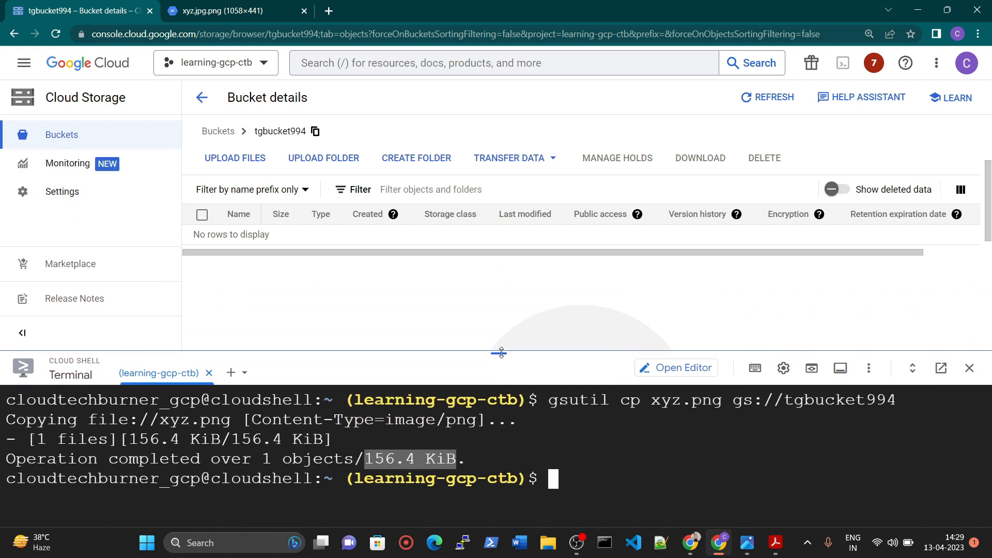
pyautogui.moveTo(313, 253); pyautogui.dragTo(189, 262)
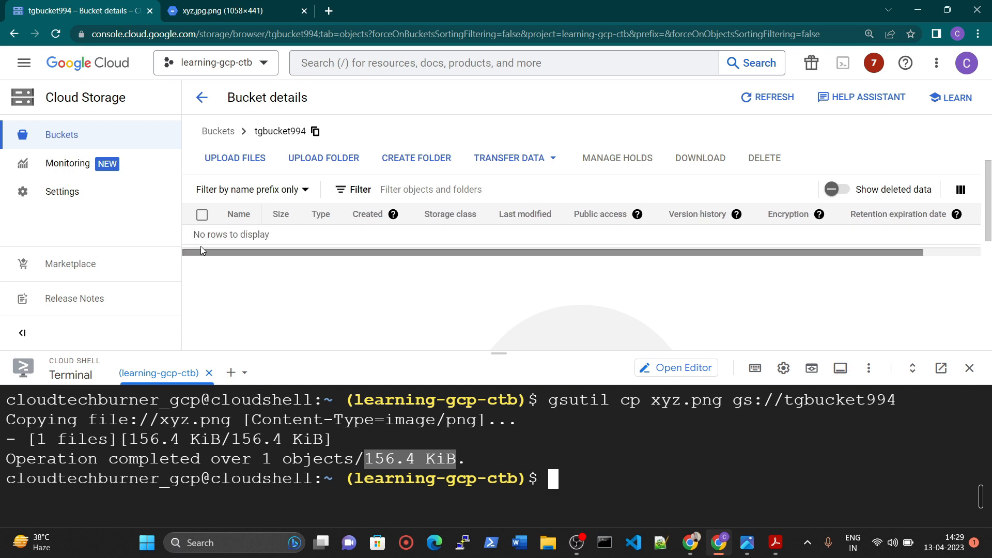
pyautogui.click(762, 107)
pyautogui.click(765, 100)
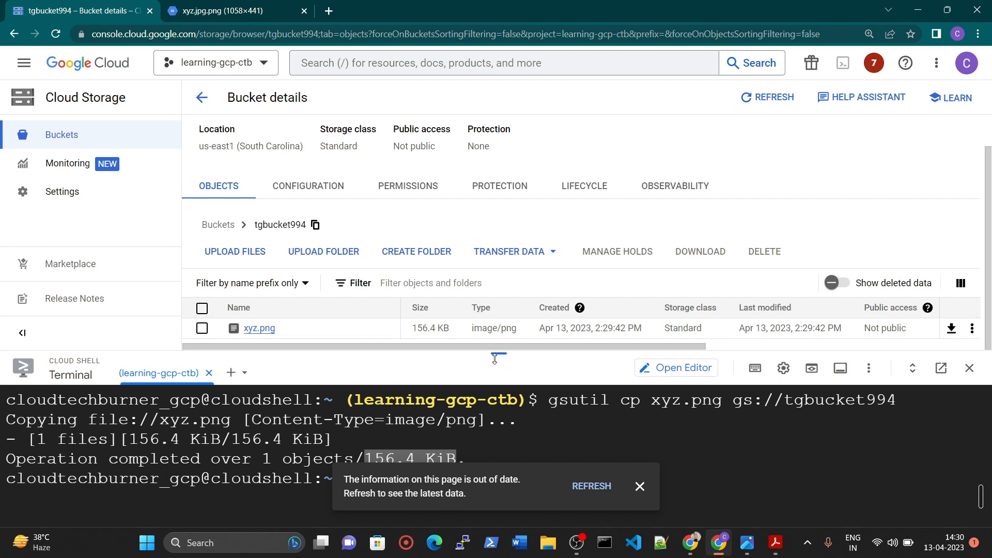
pyautogui.moveTo(499, 353); pyautogui.dragTo(500, 315)
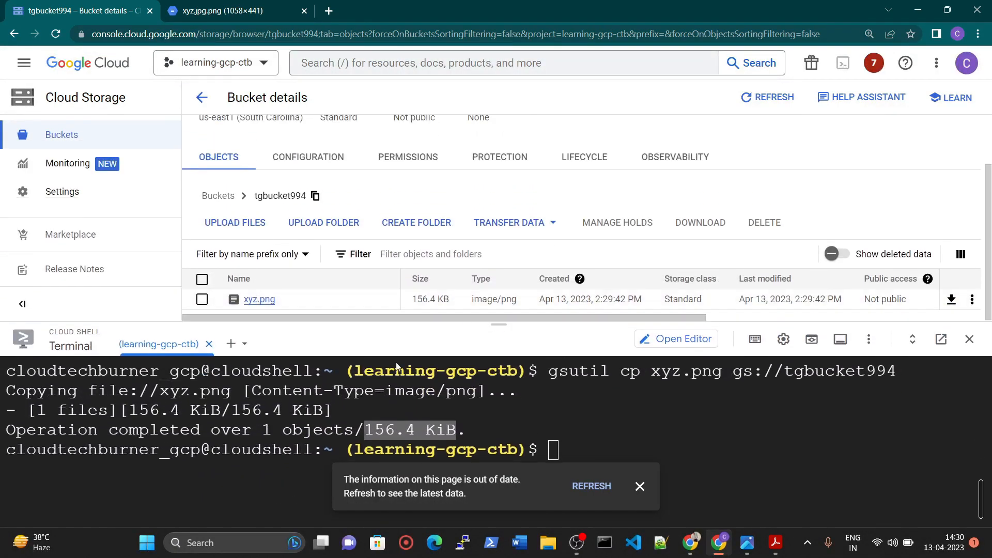
pyautogui.click(640, 486)
# Step: Run pwd in the Cloud Shell terminal and highlight the current directory path in the output
pyautogui.click(580, 451)
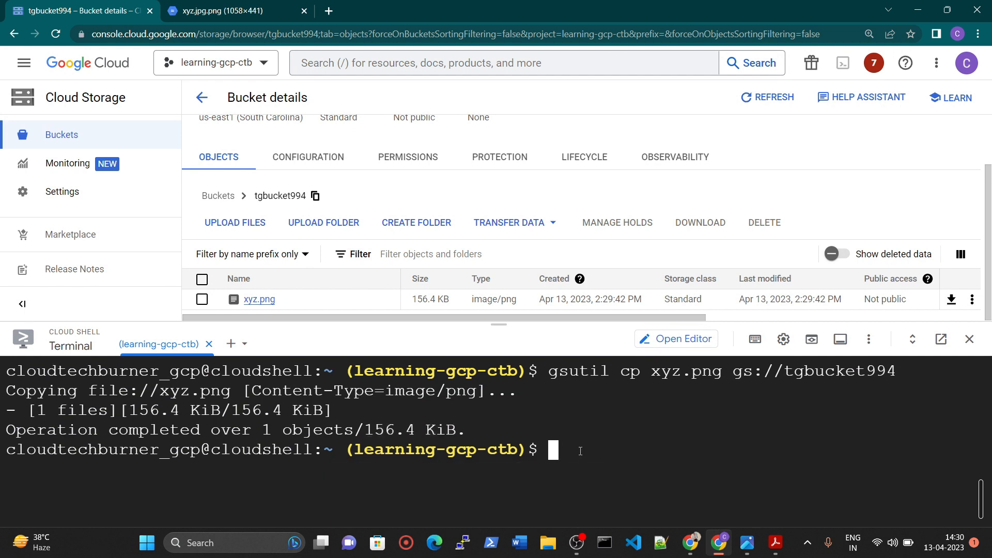
pyautogui.write('pwd')
pyautogui.press('Return')
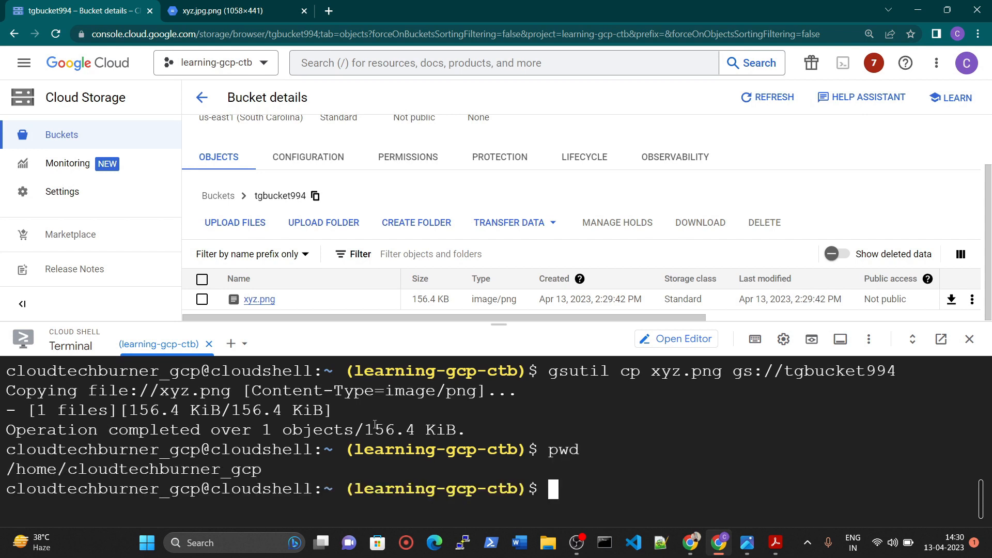
pyautogui.moveTo(14, 471); pyautogui.dragTo(262, 472)
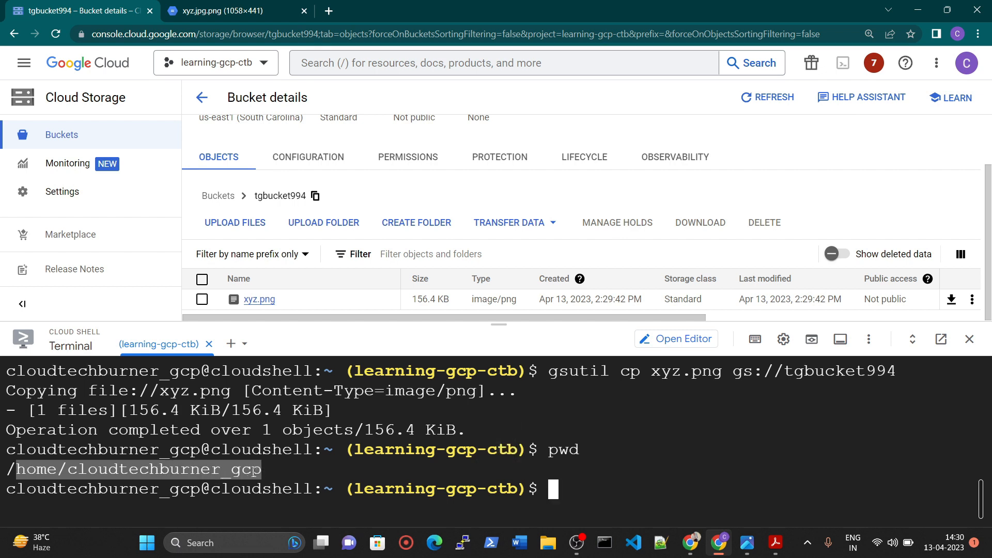
pyautogui.moveTo(5, 470); pyautogui.dragTo(264, 471)
# Step: Switch to Adobe Acrobat Reader and examine the page 8 notes on downloading an object from the bucket to the home path
pyautogui.moveTo(500, 325); pyautogui.dragTo(501, 234)
pyautogui.click(772, 547)
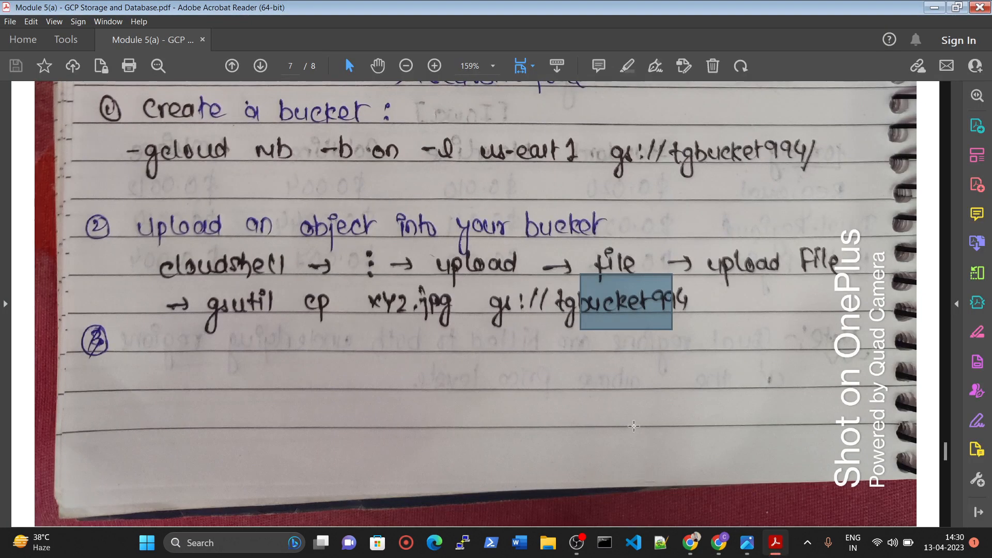
pyautogui.click(555, 319)
pyautogui.scroll(-10, 556, 318)
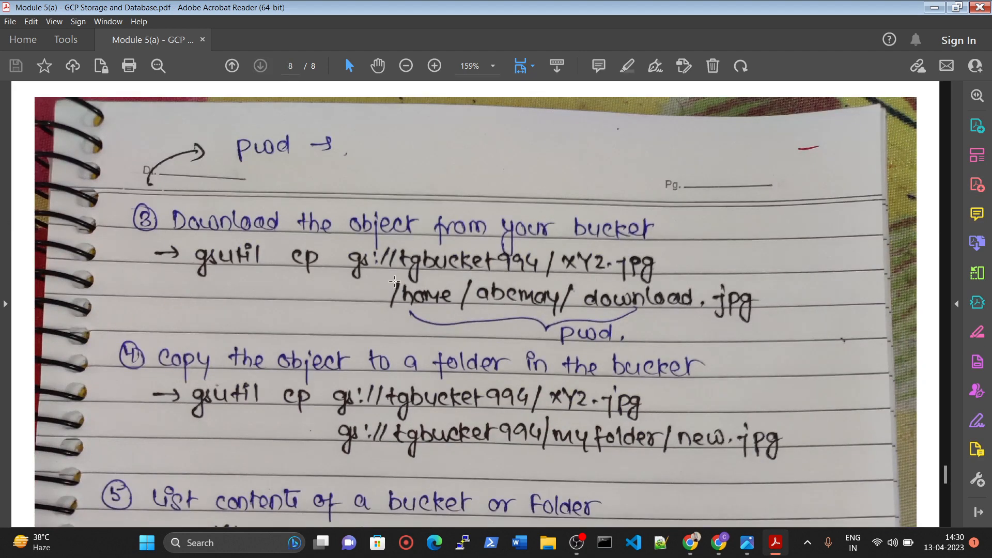
pyautogui.moveTo(395, 282); pyautogui.dragTo(566, 317)
pyautogui.click(564, 317)
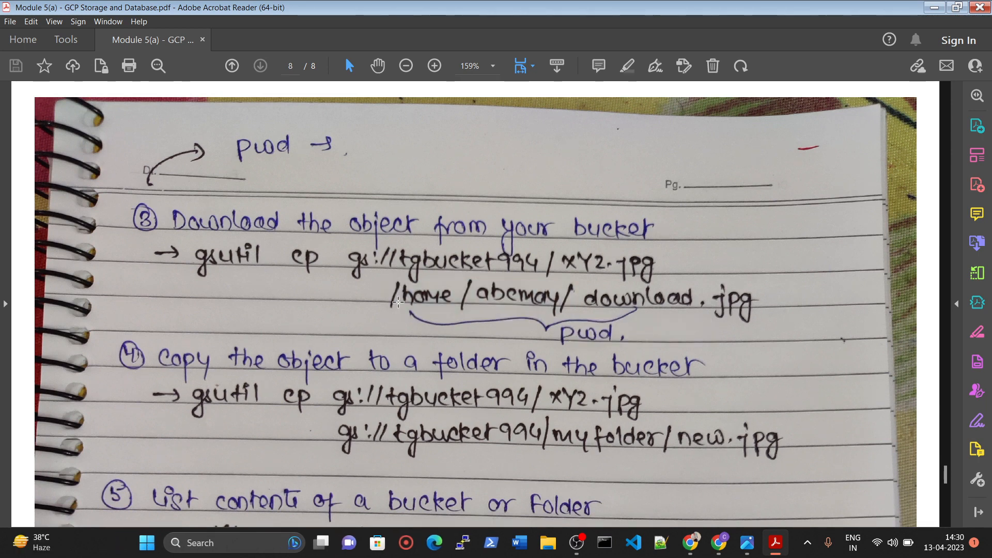
pyautogui.moveTo(393, 277); pyautogui.dragTo(566, 319)
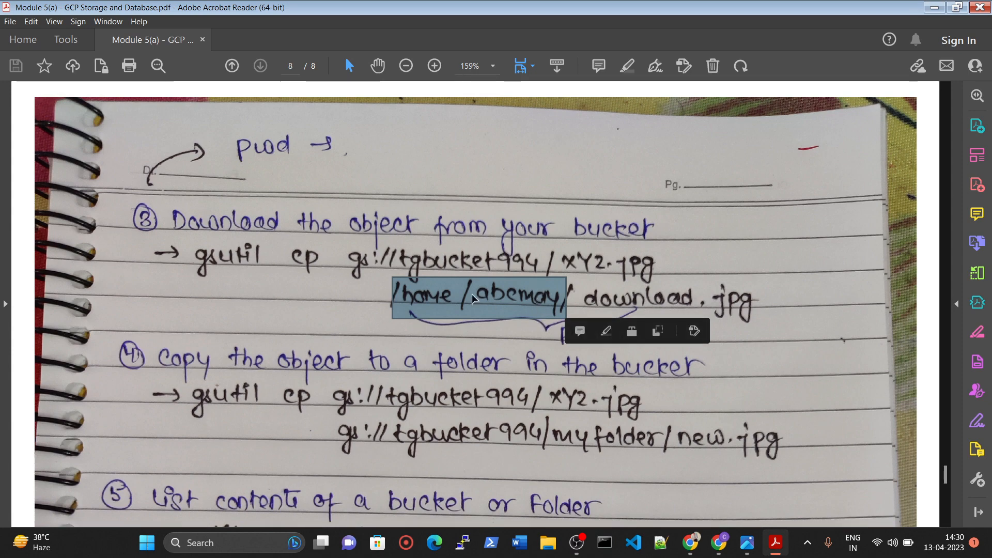
# Step: Switch back to Chrome and begin the download command in Cloud Shell with gsutil cp gs://tgbucket994/xyz.png
pyautogui.click(719, 542)
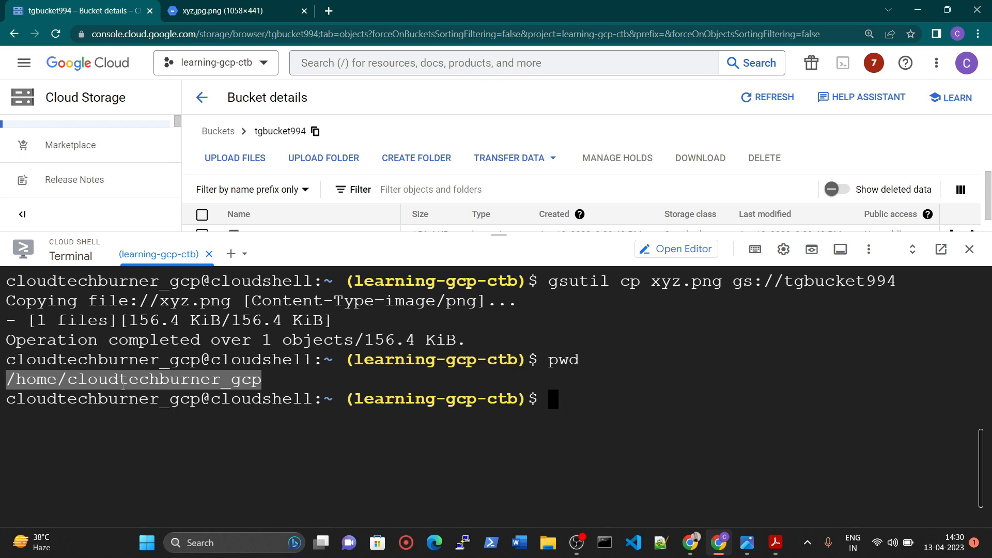
pyautogui.moveTo(499, 235); pyautogui.dragTo(498, 309)
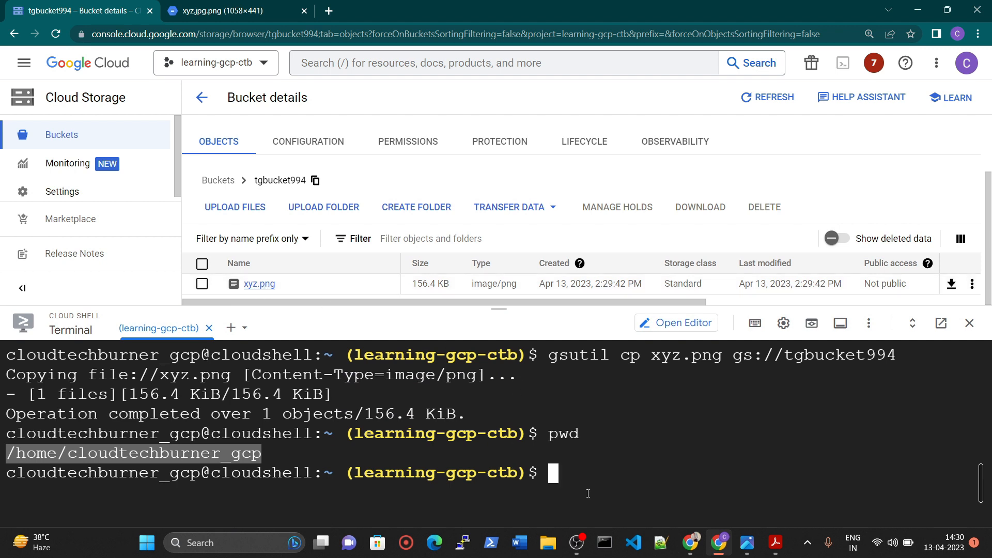
pyautogui.click(551, 471)
pyautogui.write('gsutil')
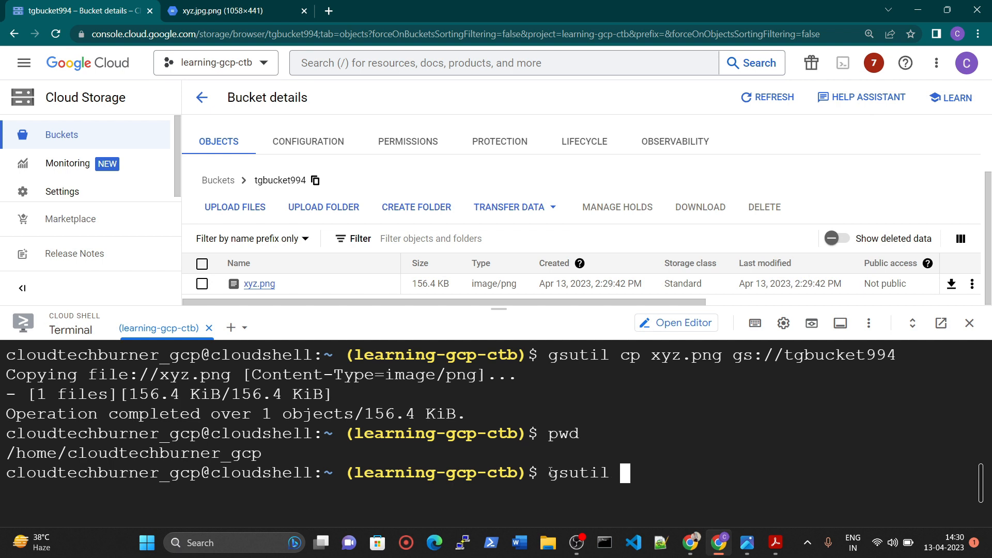
pyautogui.write('cp gs://tg')
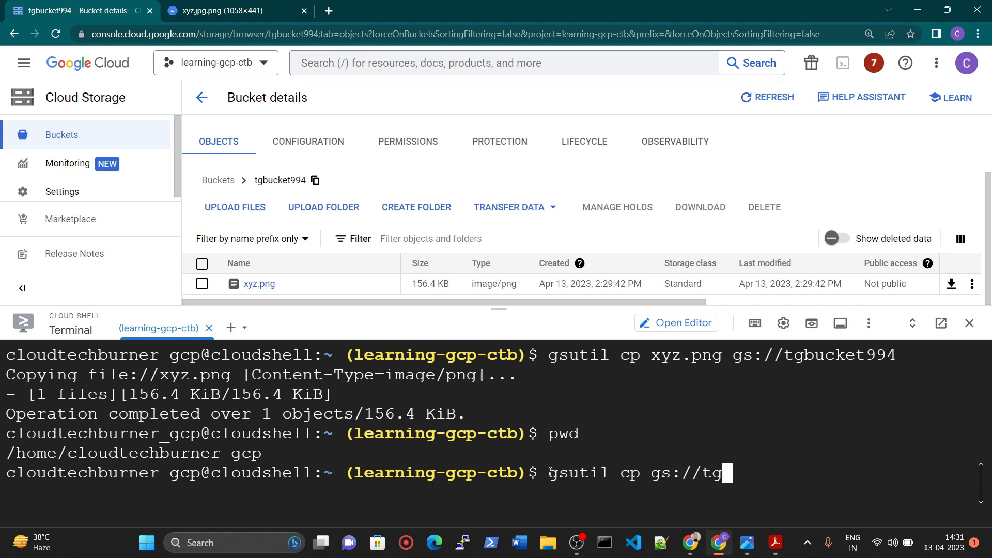
pyautogui.write('bucket')
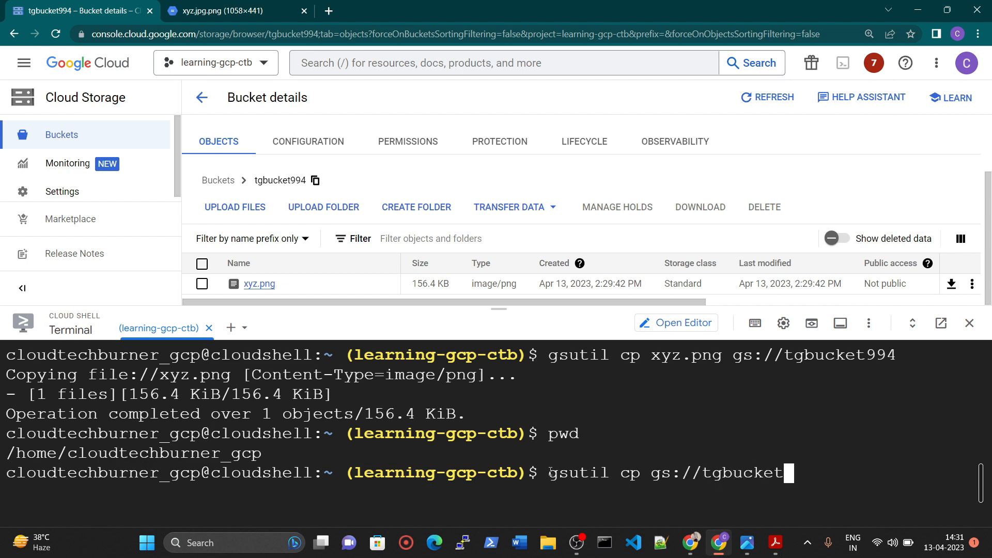
pyautogui.write('994/xyx')
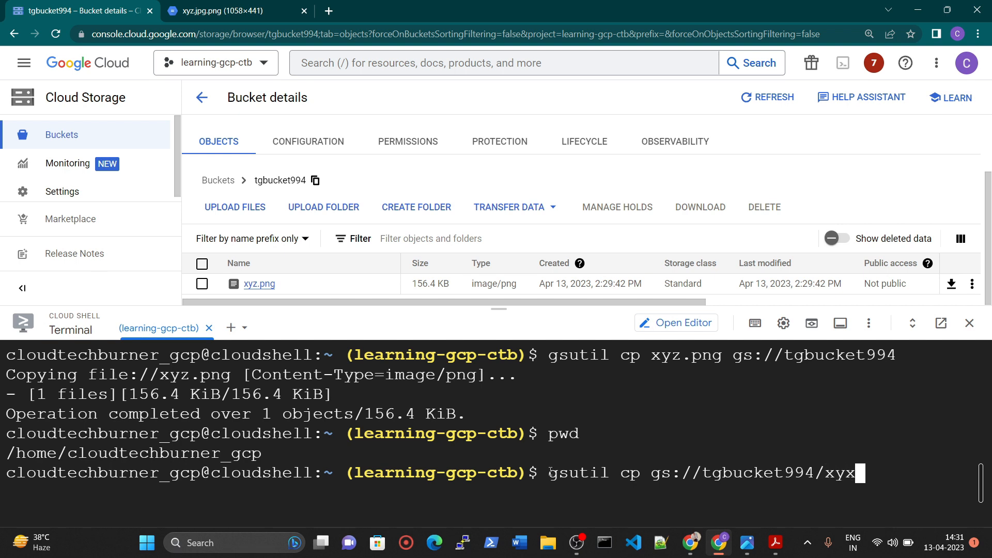
pyautogui.press('BackSpace')
pyautogui.write('z.png')
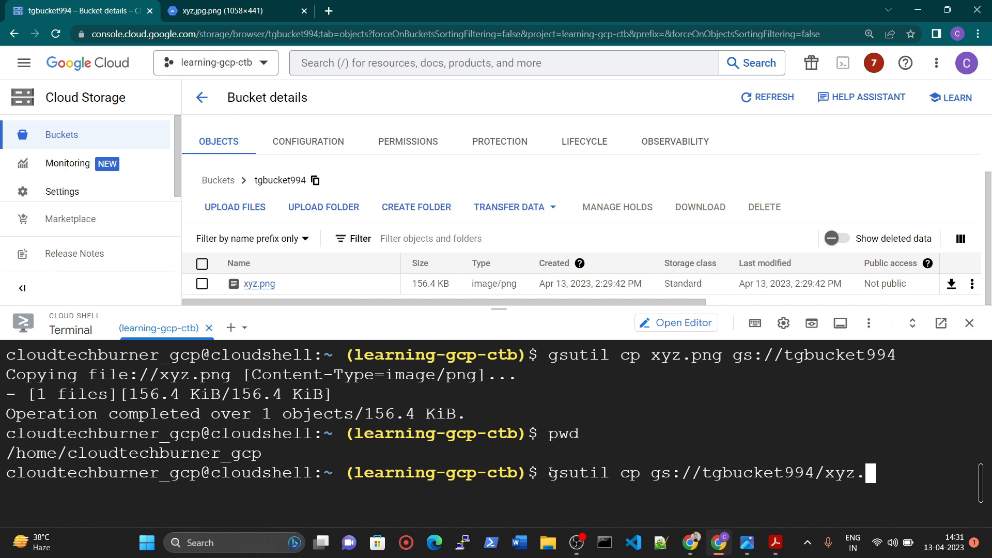
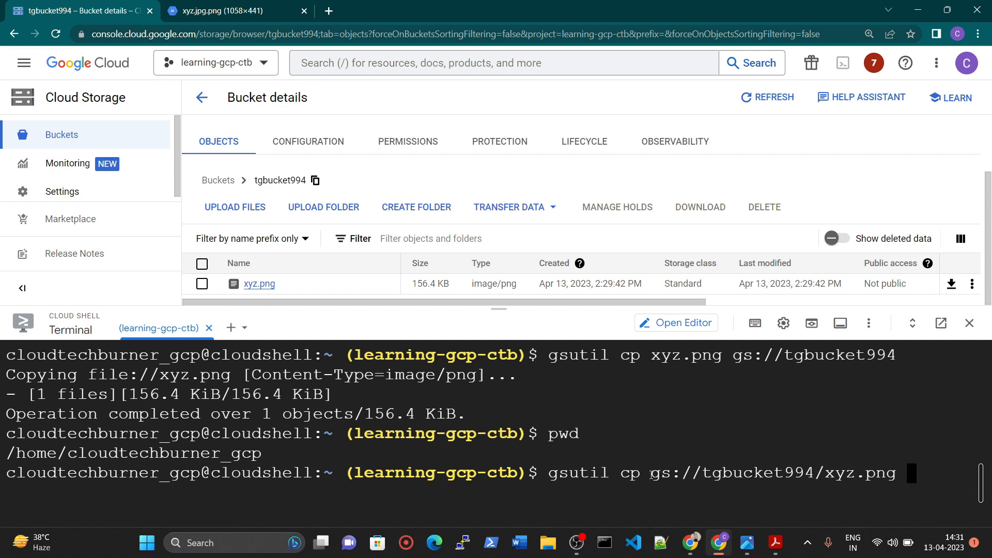
# Step: Copy the path /home/cloudtechburner_gcp from the pwd output and add it as the destination of the gsutil cp command
pyautogui.moveTo(652, 474); pyautogui.dragTo(902, 477)
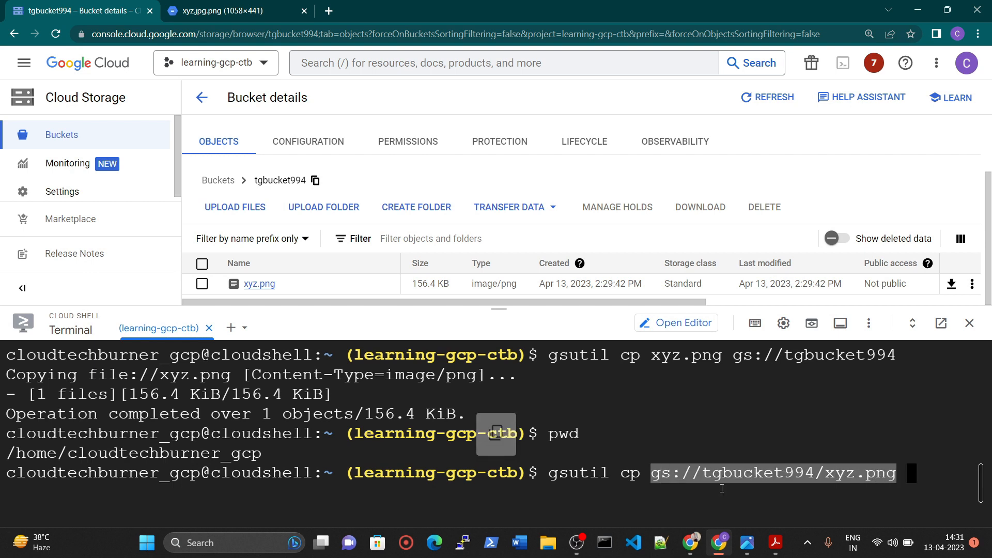
pyautogui.click(576, 475)
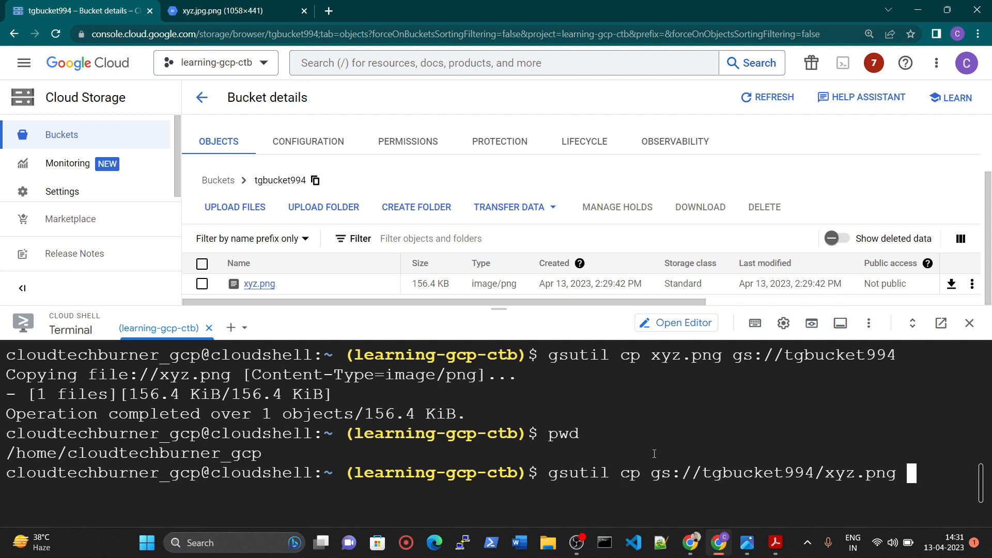
pyautogui.moveTo(652, 474); pyautogui.dragTo(898, 474)
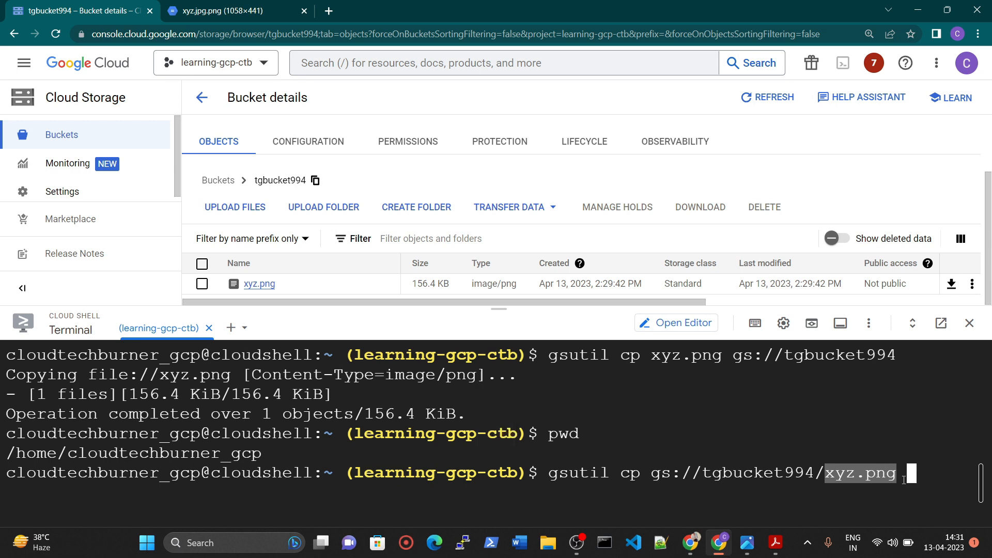
pyautogui.click(911, 475)
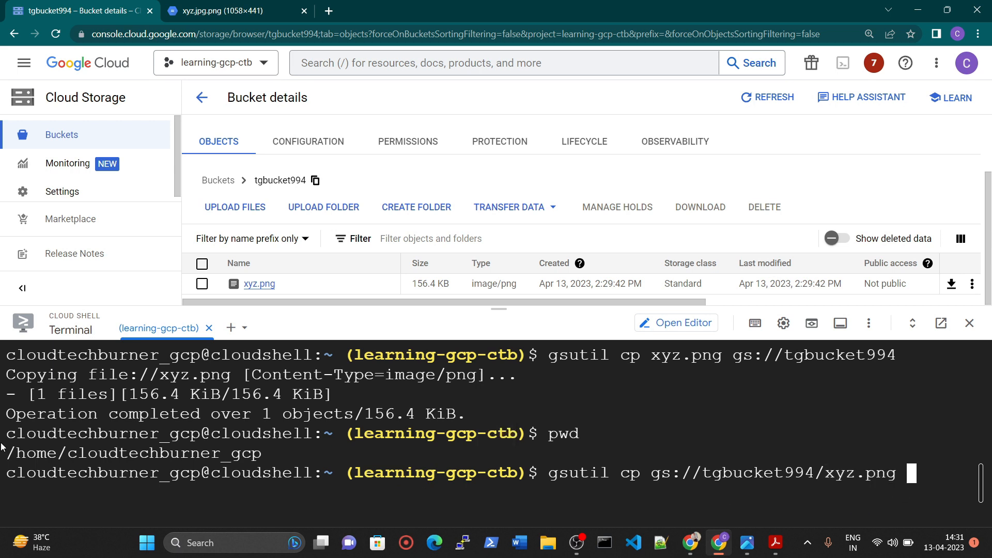
pyautogui.moveTo(7, 452); pyautogui.dragTo(262, 452)
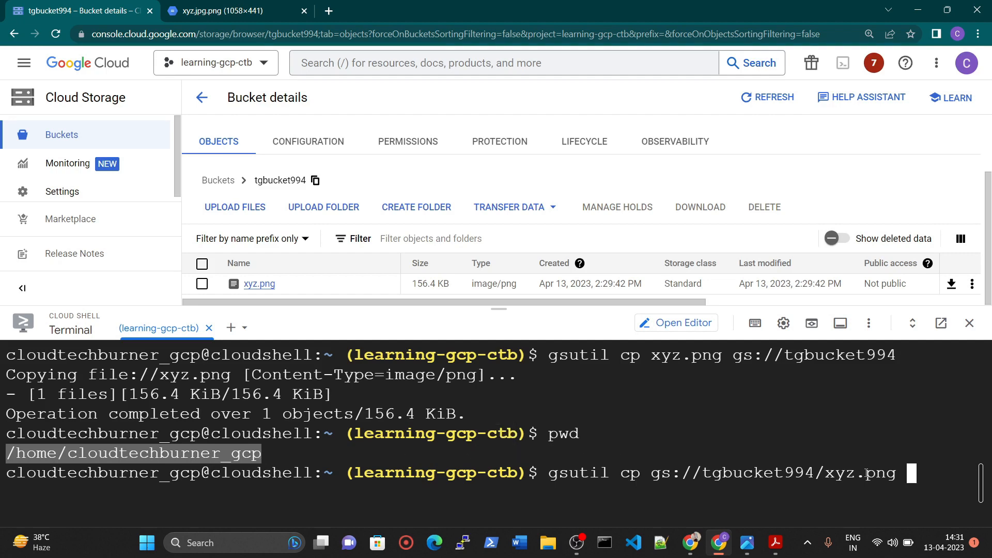
pyautogui.click(915, 472)
pyautogui.write('/home/cloudtechburner_gcp')
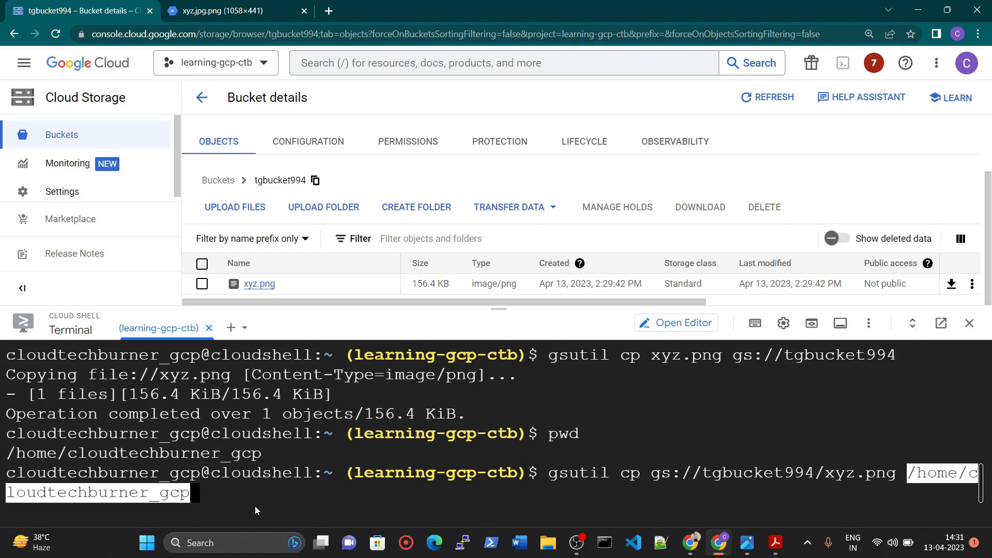
# Step: Append /download.png to the destination path and run the gsutil cp download of xyz.png from tgbucket994
pyautogui.press('Right')
pyautogui.press('Left')
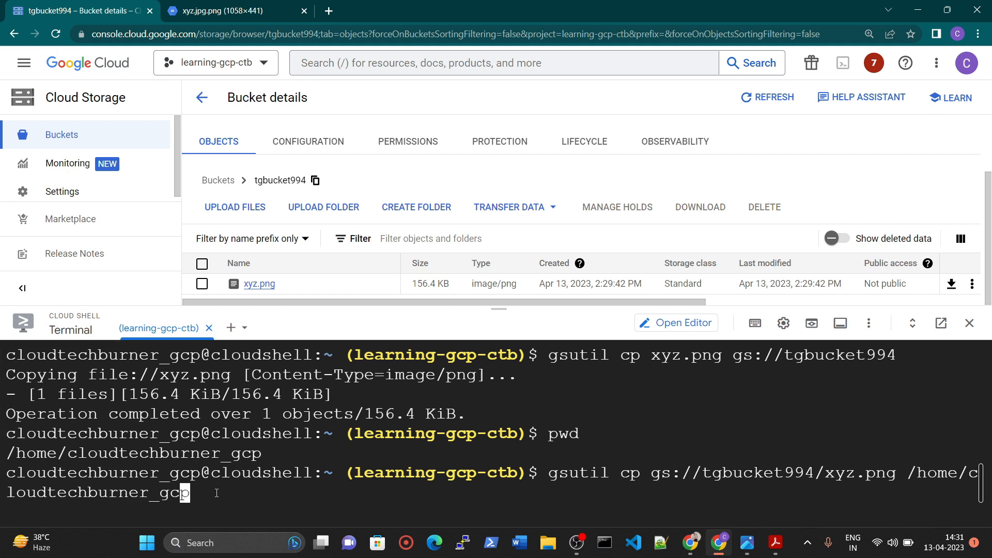
pyautogui.press('Right')
pyautogui.write('/download.')
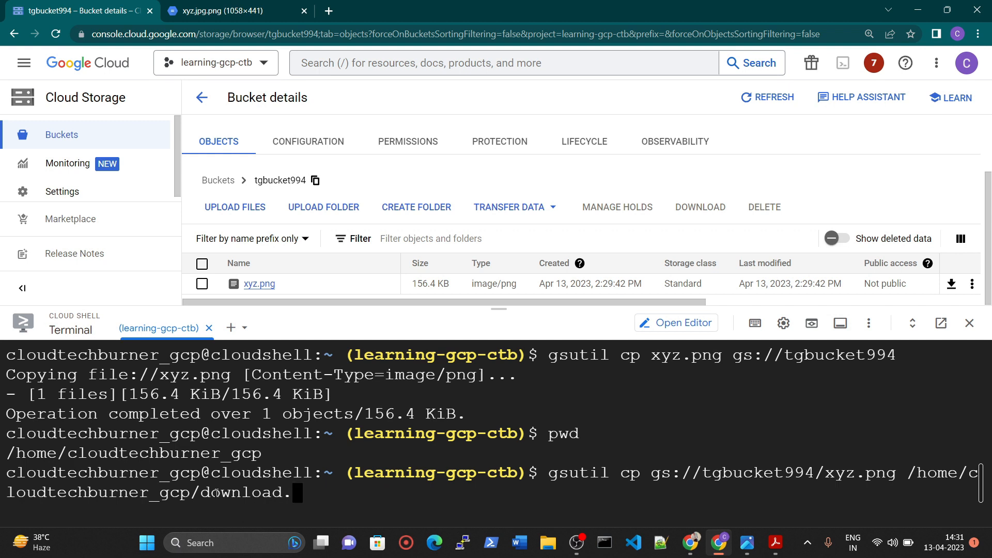
pyautogui.write('png')
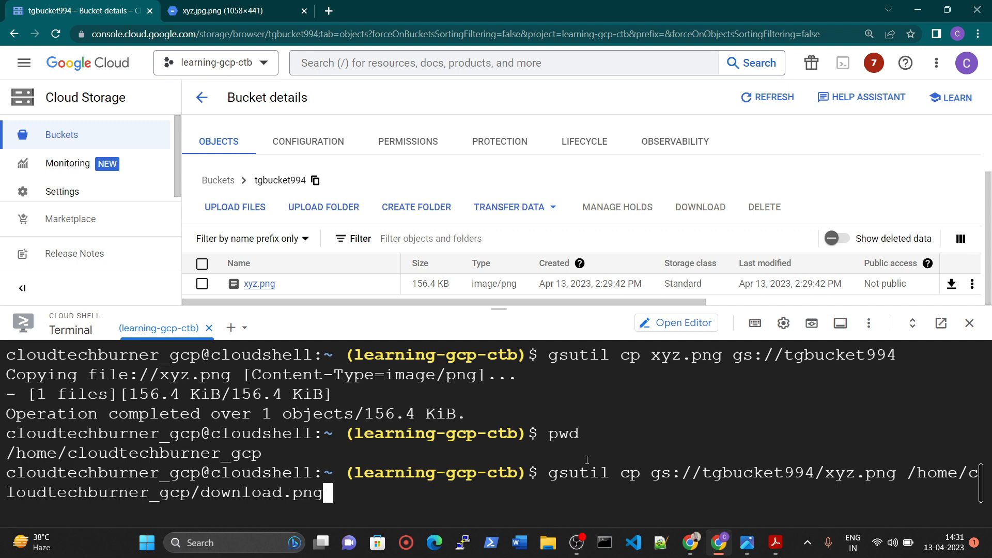
pyautogui.press('Return')
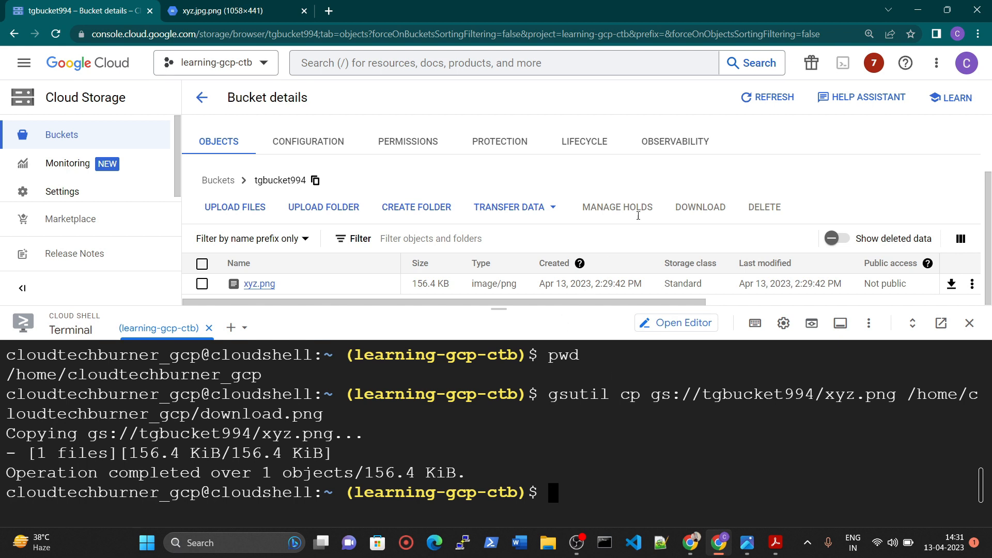
# Step: Refresh the bucket details, return to the Buckets list, and reopen tgbucket994 to check its objects
pyautogui.click(768, 97)
pyautogui.click(202, 98)
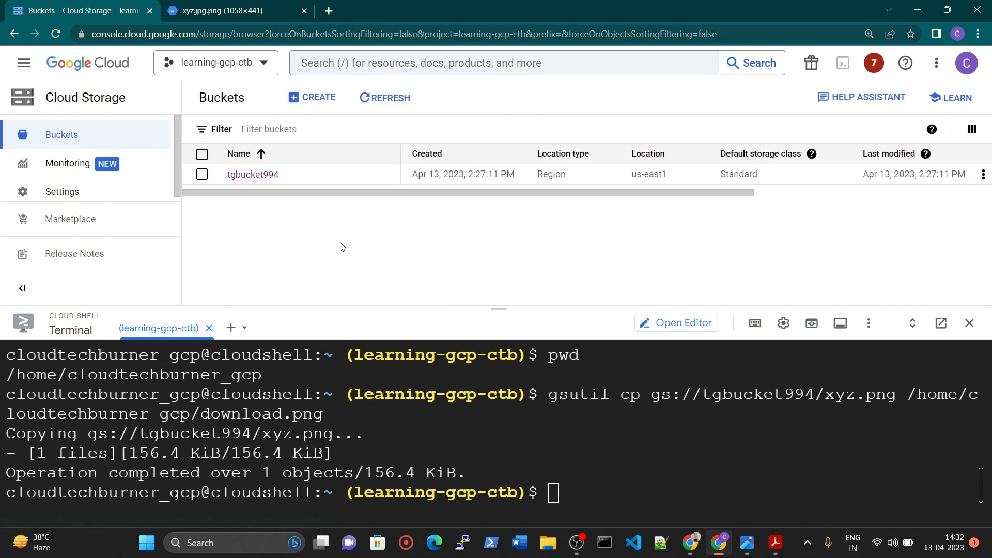
pyautogui.click(251, 175)
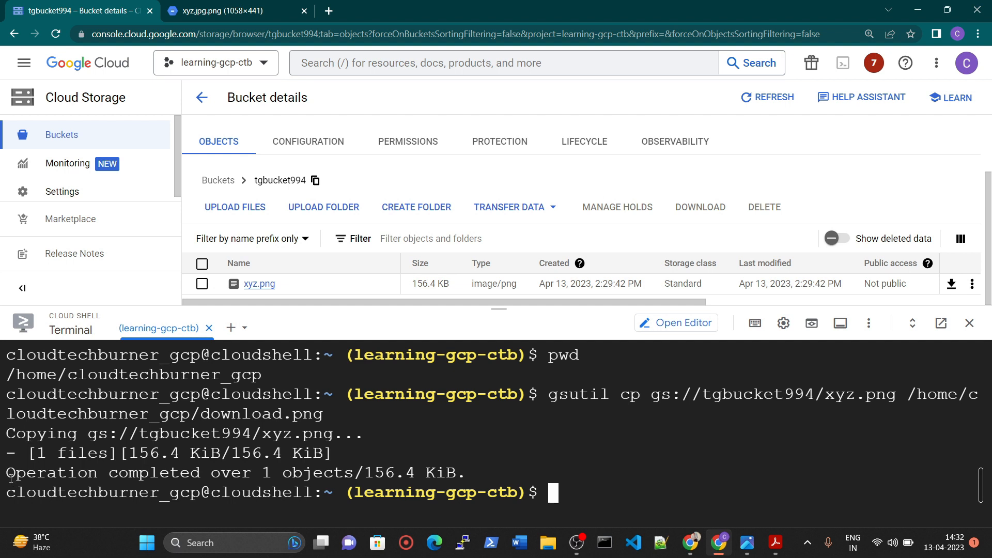
# Step: Highlight the operation completed line and the download.png file name in the terminal output
pyautogui.moveTo(11, 476); pyautogui.dragTo(467, 476)
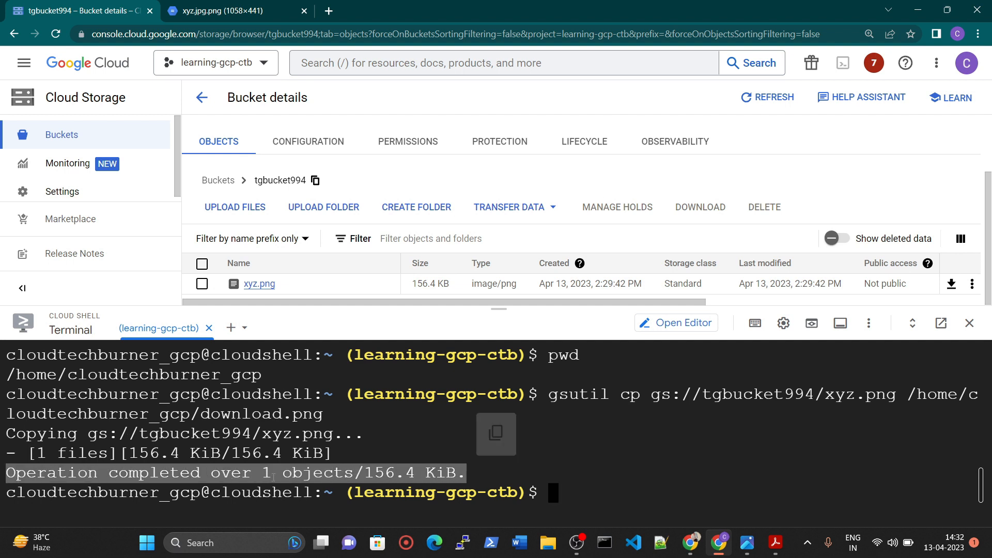
pyautogui.moveTo(200, 414); pyautogui.dragTo(322, 413)
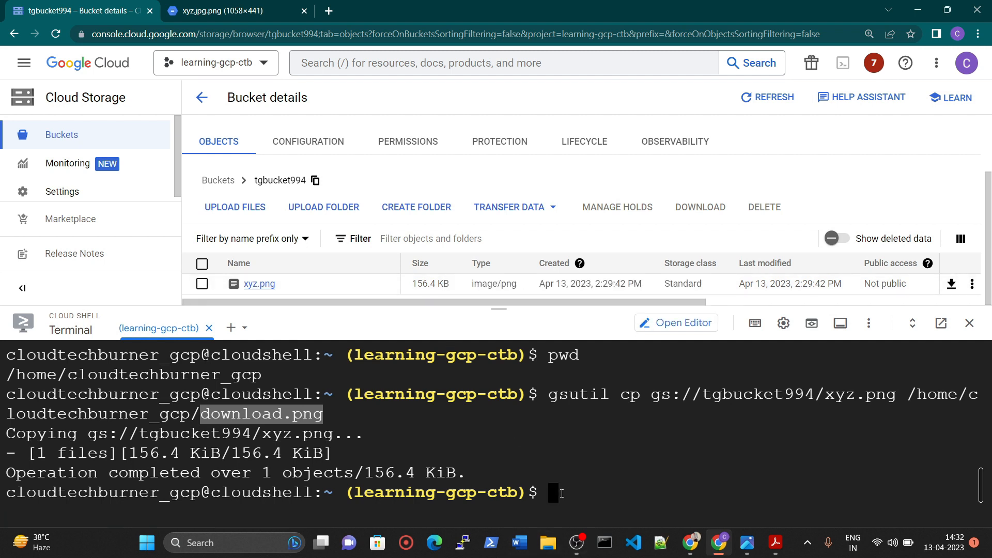
pyautogui.click(555, 494)
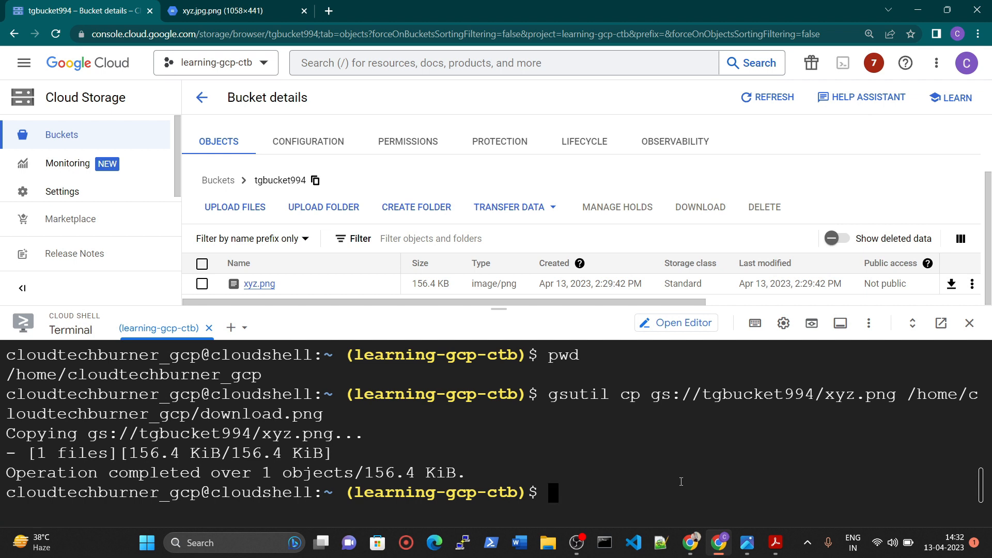
# Step: Rerun the gsutil cp download of xyz.png with the destination changed to /home/cloudtechburner_gcp/myfolder/download.png
pyautogui.press('Up')
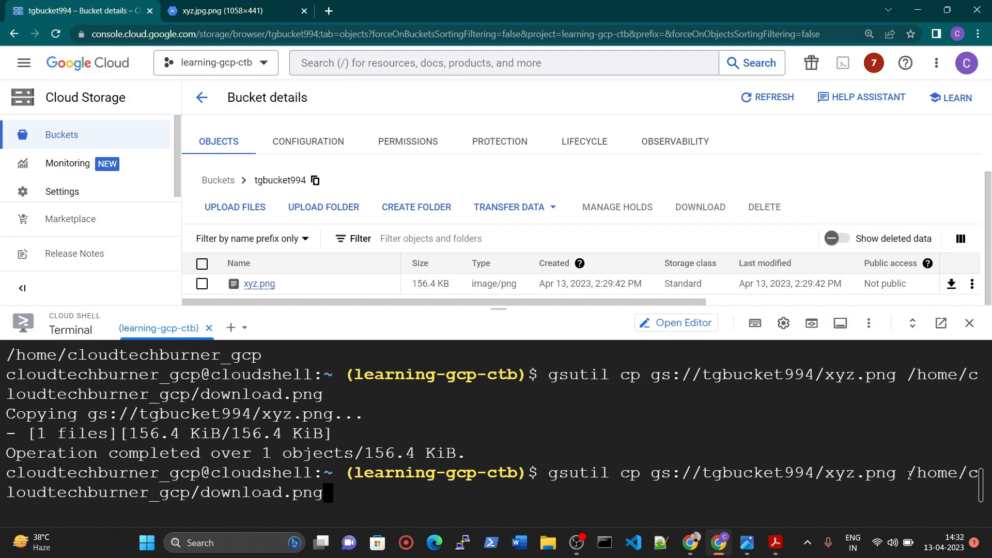
pyautogui.press('BackSpace')
pyautogui.press('BackSpace')
pyautogui.press('BackSpace')
pyautogui.press('BackSpace')
pyautogui.press('BackSpace')
pyautogui.press('BackSpace')
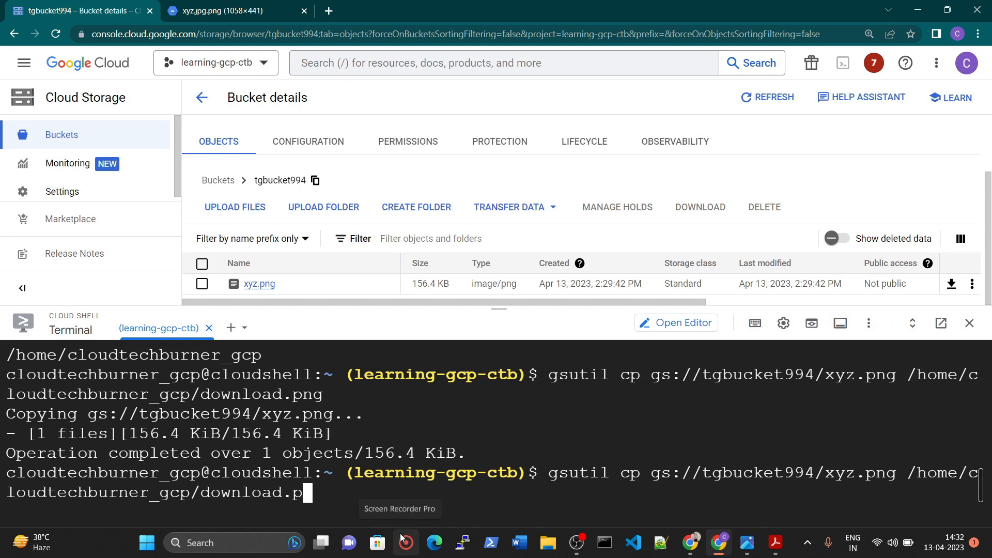
pyautogui.press('BackSpace')
pyautogui.press('BackSpace')
pyautogui.press('BackSpace')
pyautogui.press('BackSpace')
pyautogui.press('BackSpace')
pyautogui.press('BackSpace')
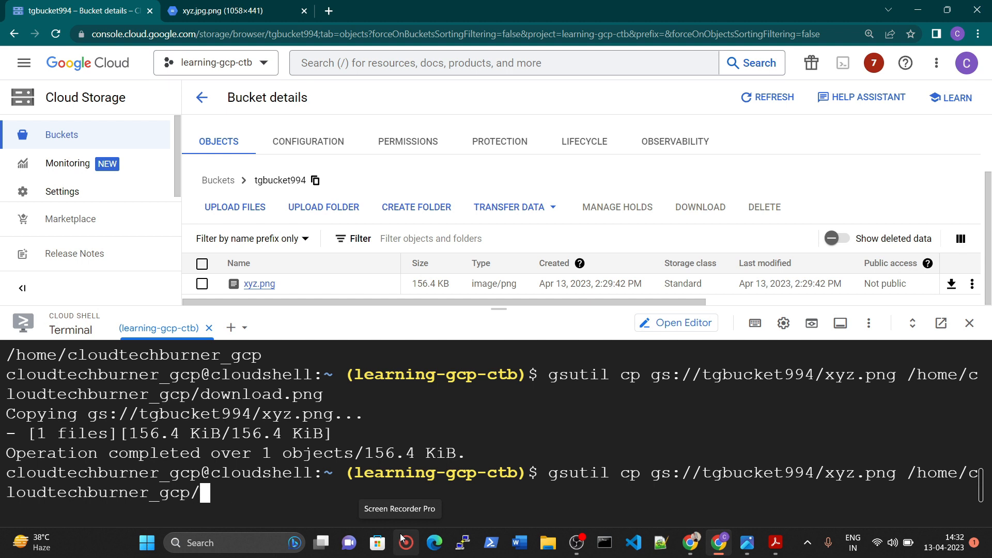
pyautogui.write('myfol')
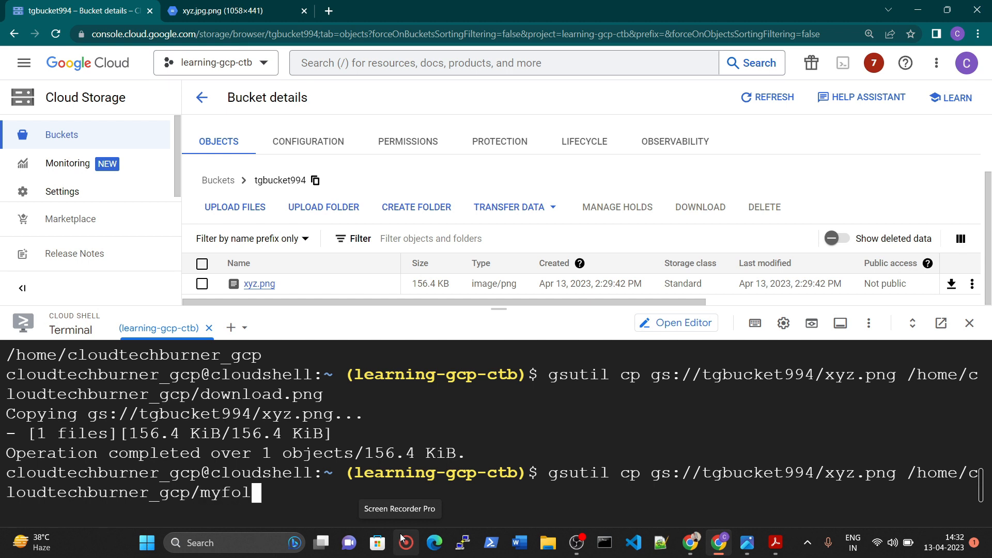
pyautogui.write('der/')
pyautogui.write('download')
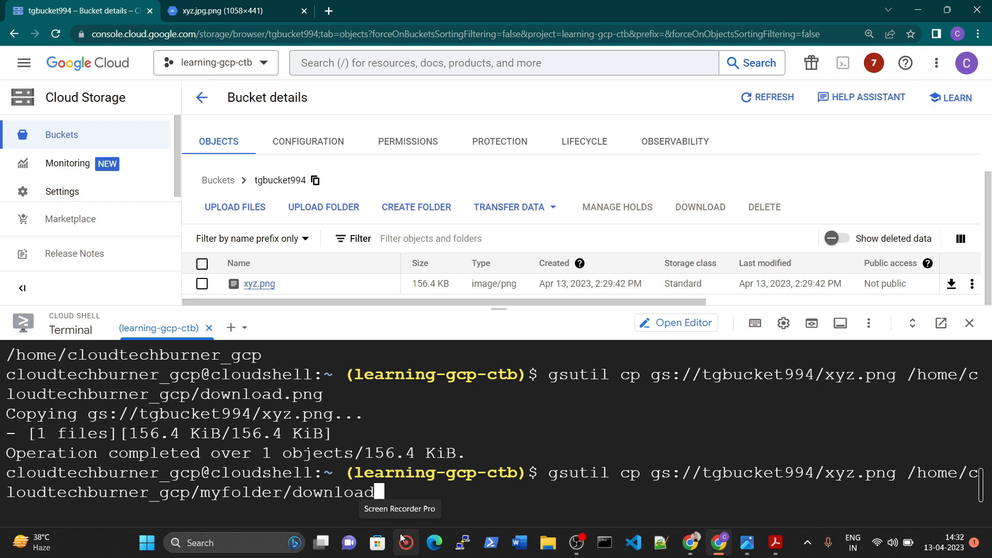
pyautogui.write('.png')
pyautogui.press('Return')
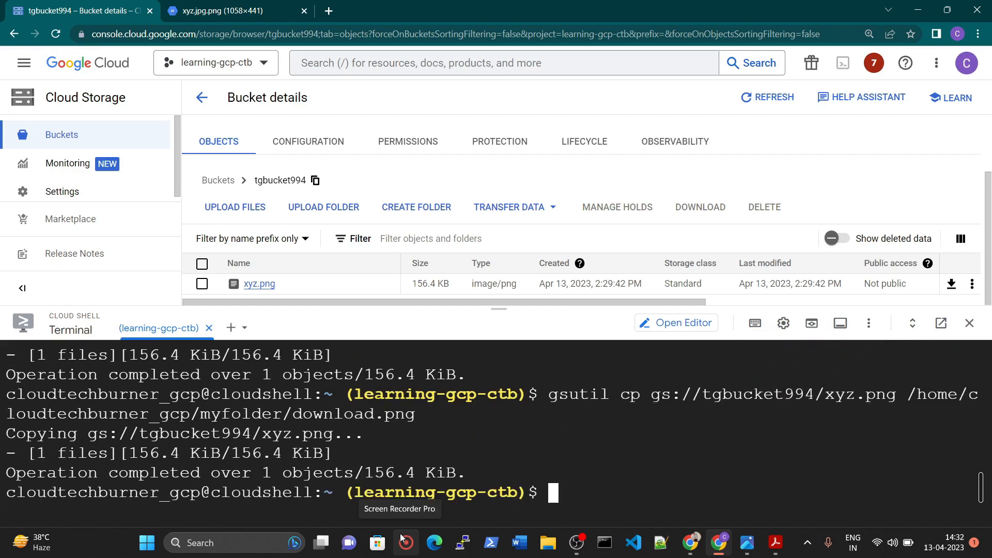
# Step: Look at tgbucket994's configuration and objects, return to the Buckets list, and reopen the bucket
pyautogui.click(285, 141)
pyautogui.click(230, 147)
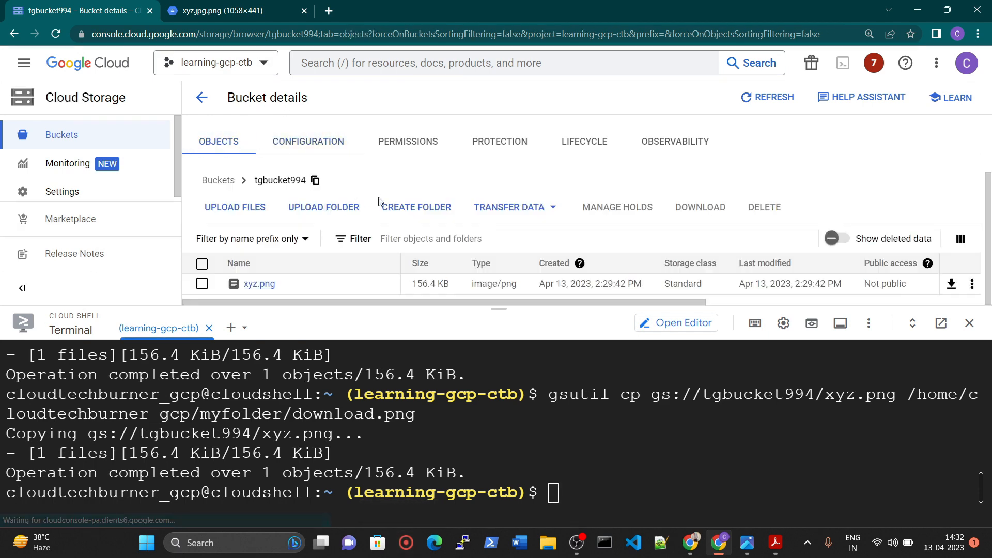
pyautogui.click(202, 97)
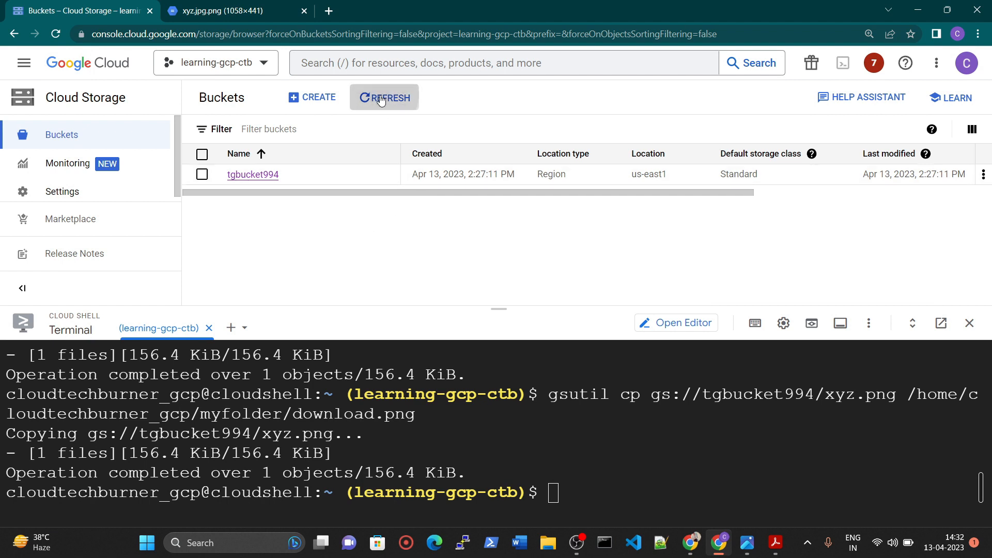
pyautogui.click(266, 176)
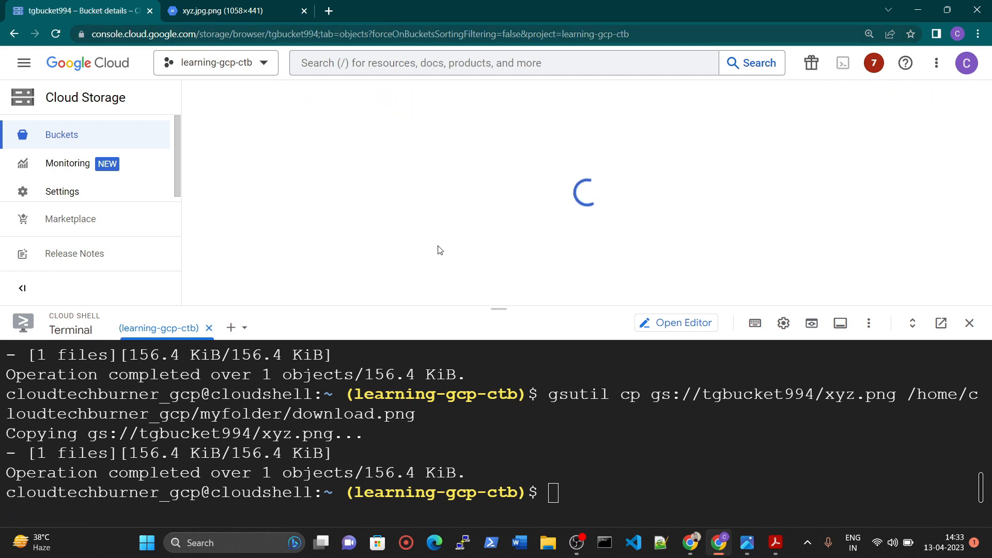
pyautogui.scroll(-2, 625, 230)
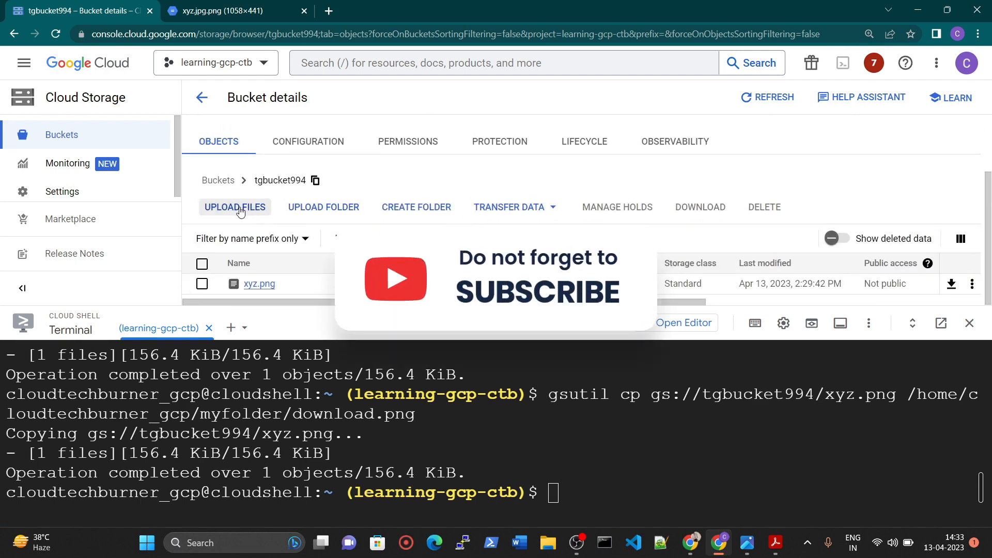
# Step: View the console's file upload picker without uploading anything, and examine the actions available for xyz.png
pyautogui.click(257, 212)
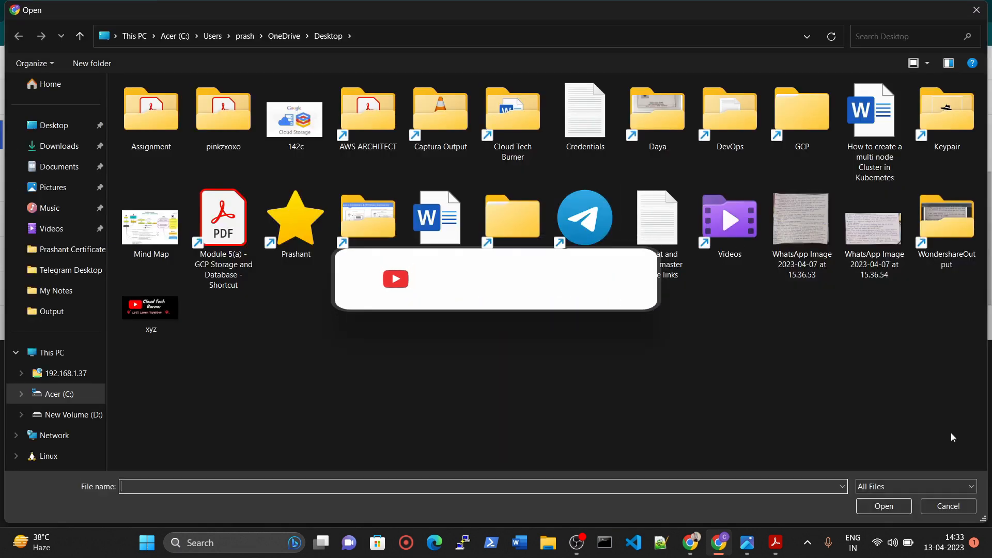
pyautogui.click(950, 511)
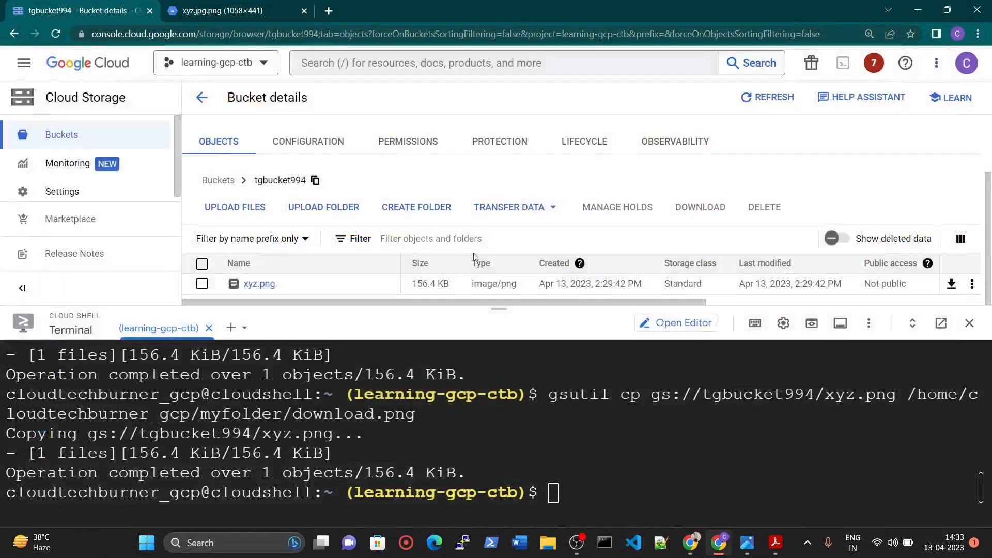
pyautogui.click(552, 214)
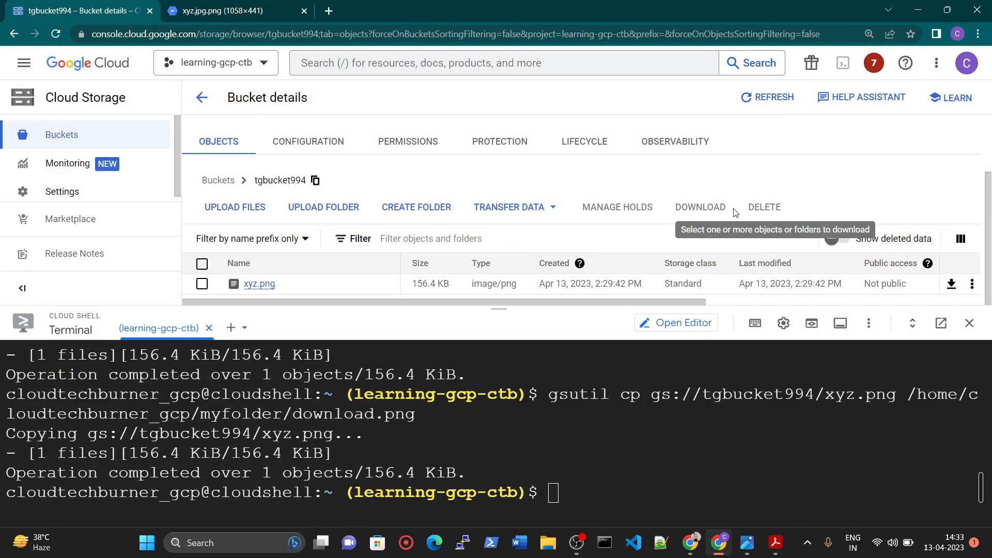
pyautogui.click(971, 284)
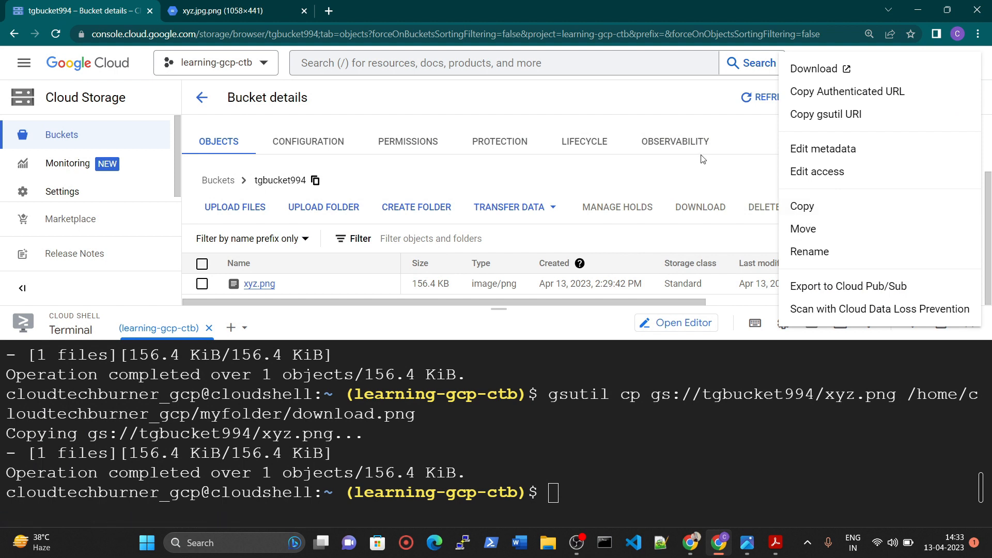
pyautogui.click(547, 310)
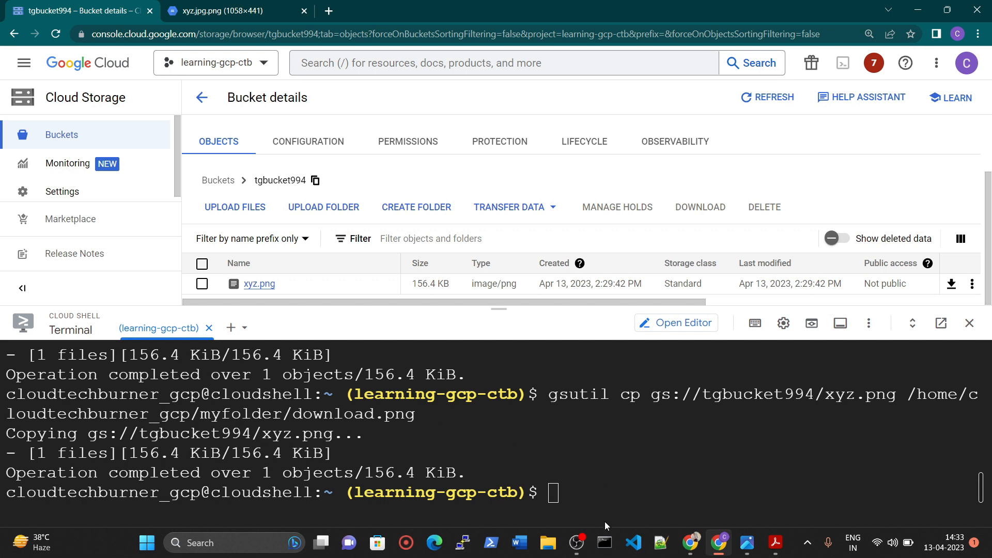
# Step: Enlarge the Cloud Shell pane slightly and list the bucket's objects with gsutil ls gs://tgbucket994
pyautogui.click(552, 493)
pyautogui.moveTo(499, 309); pyautogui.dragTo(499, 298)
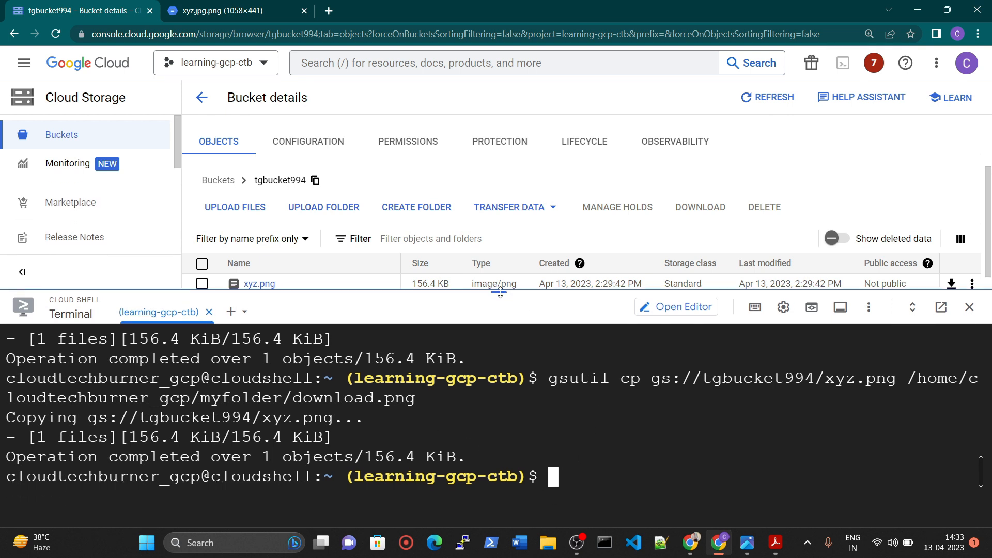
pyautogui.click(560, 501)
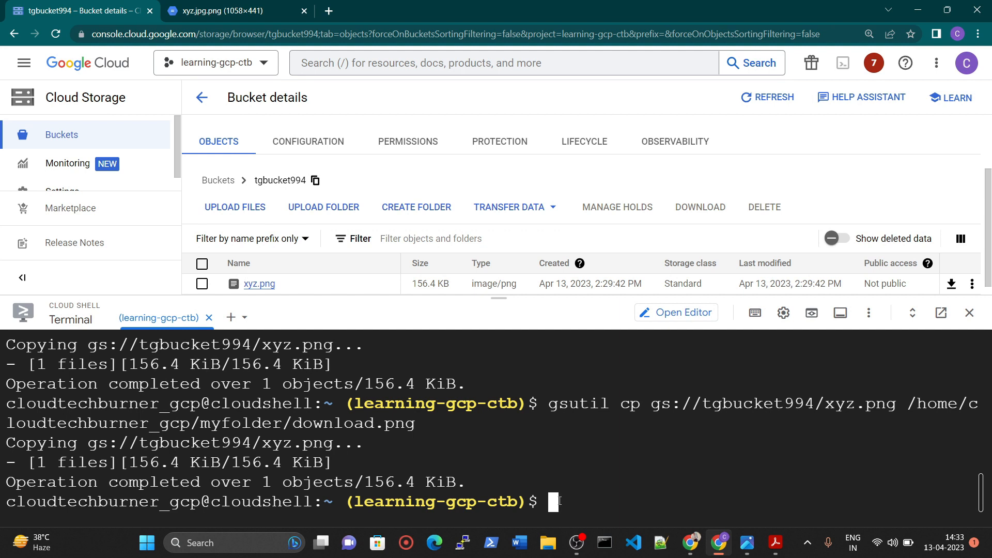
pyautogui.write('gsutil ls')
pyautogui.write('gs://')
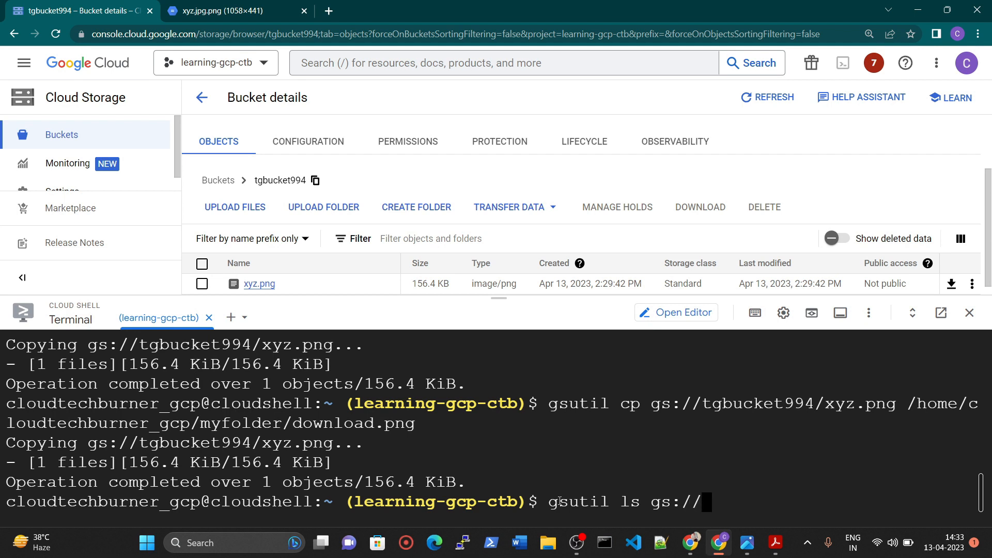
pyautogui.write('tgbu')
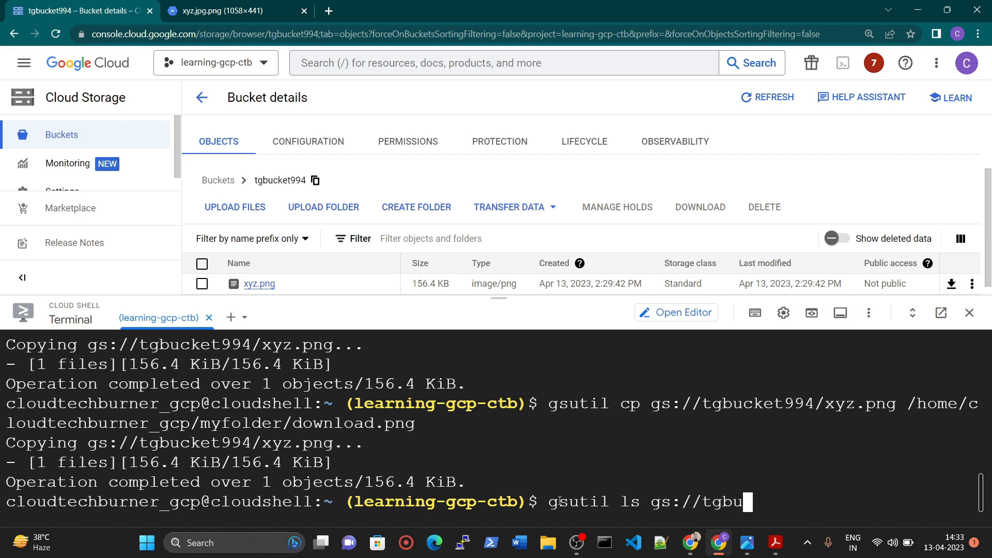
pyautogui.write('cket994')
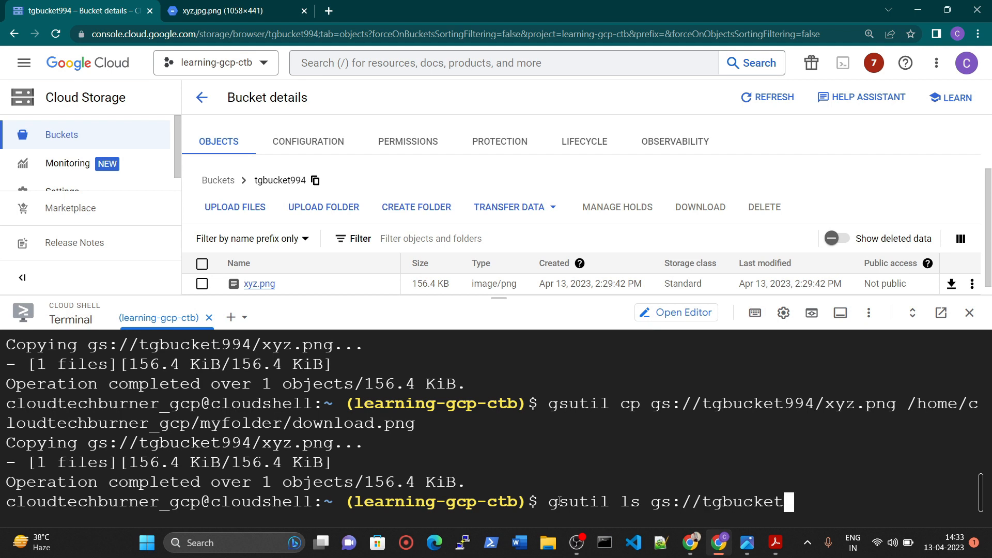
pyautogui.press('Return')
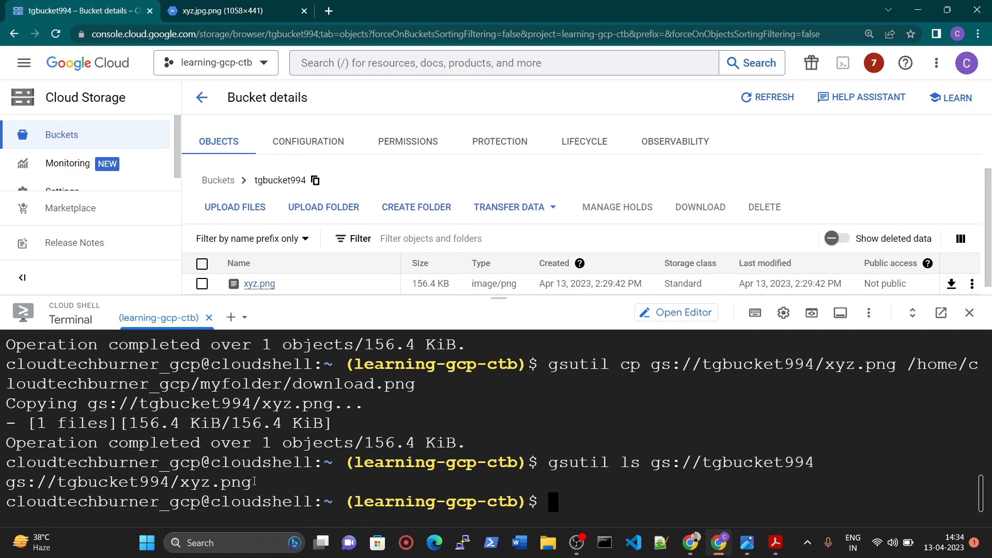
# Step: Highlight xyz.png in the bucket listing and list the current Cloud Shell directory with ls
pyautogui.moveTo(253, 482); pyautogui.dragTo(180, 481)
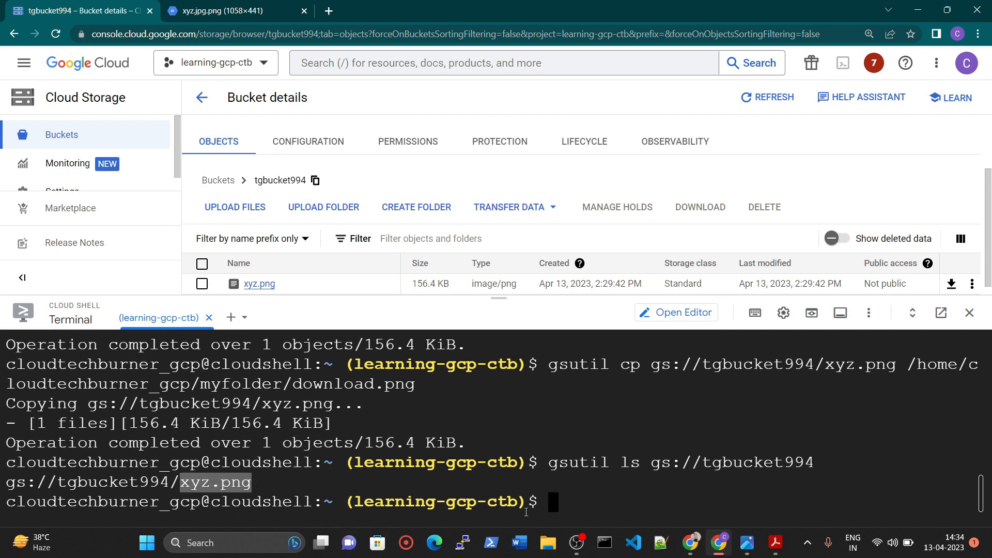
pyautogui.click(553, 499)
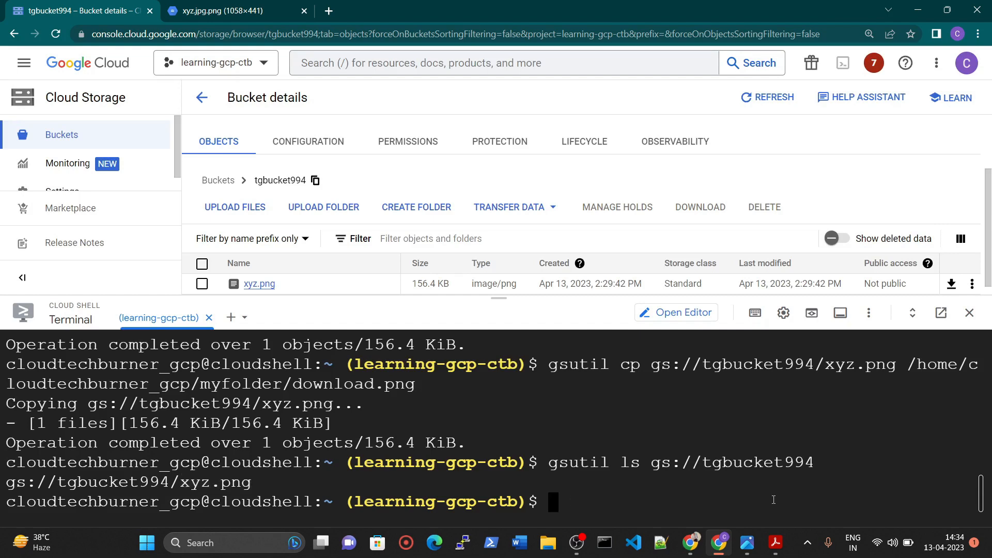
pyautogui.write('ls')
pyautogui.press('Return')
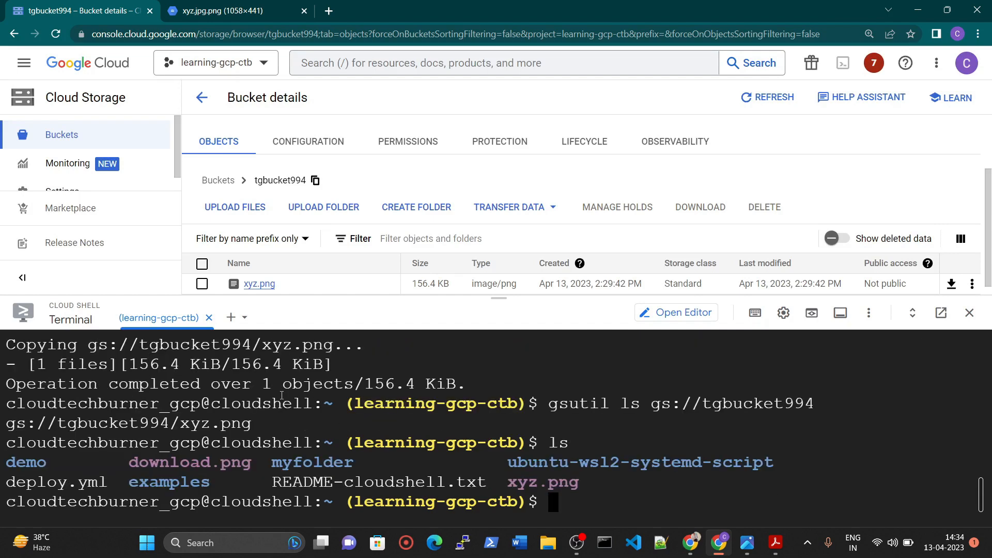
# Step: Highlight xyz.png in the bucket listing, and download.png and myfolder in the ls output
pyautogui.moveTo(253, 422); pyautogui.dragTo(170, 422)
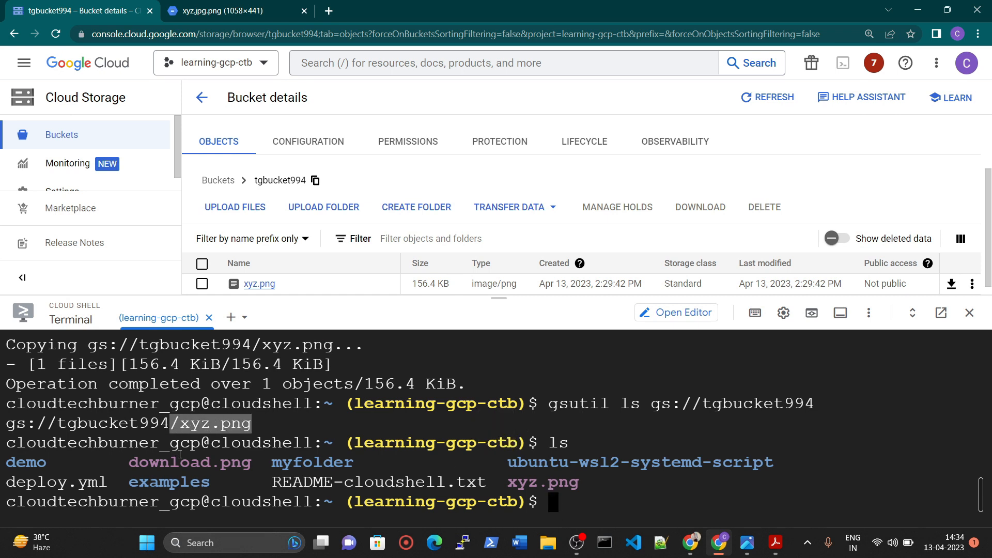
pyautogui.moveTo(251, 463); pyautogui.dragTo(185, 470)
pyautogui.moveTo(136, 472); pyautogui.dragTo(356, 467)
pyautogui.click(496, 430)
# Step: Change into the myfolder directory with cd myfolder/ and list its contents with ls
pyautogui.click(556, 503)
pyautogui.write('cd ')
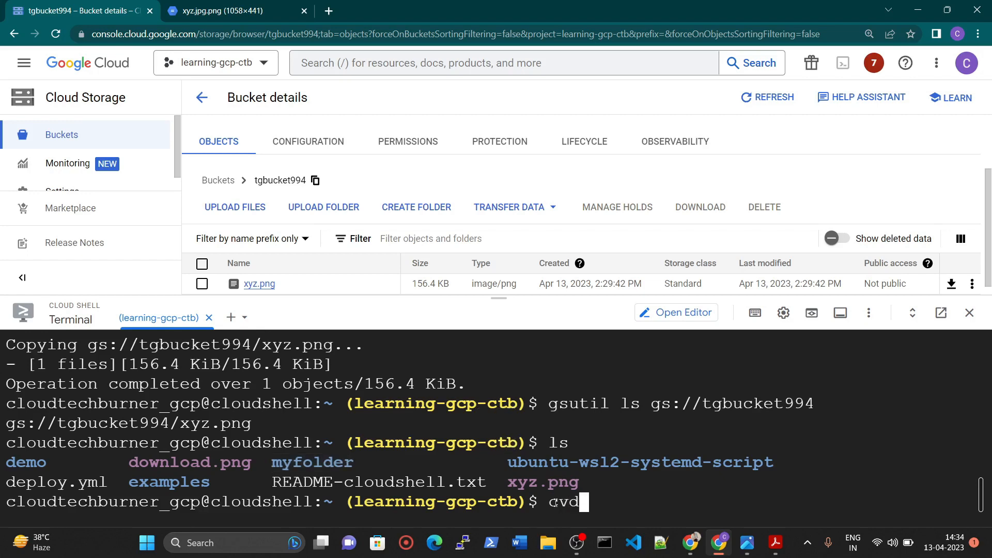
pyautogui.write('my')
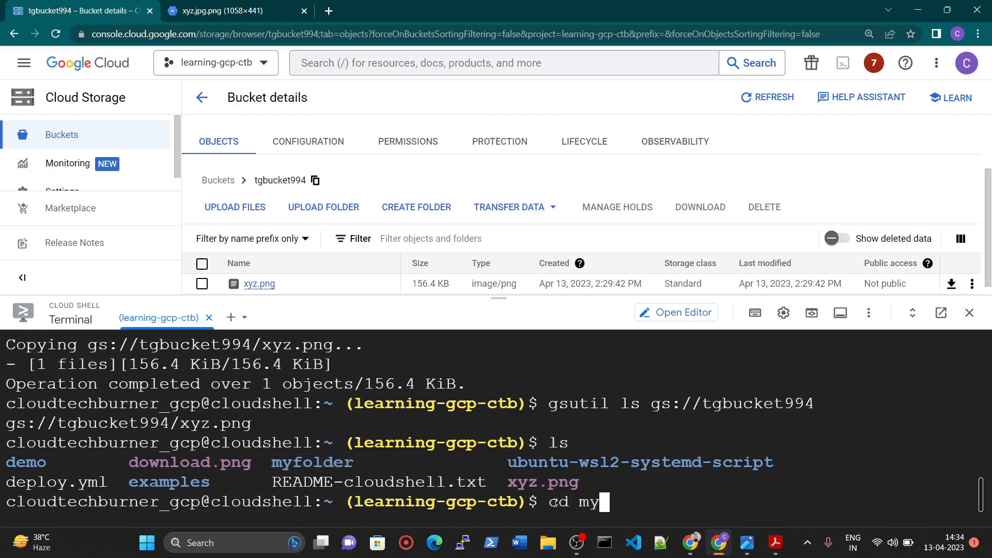
pyautogui.press('Tab')
pyautogui.press('Return')
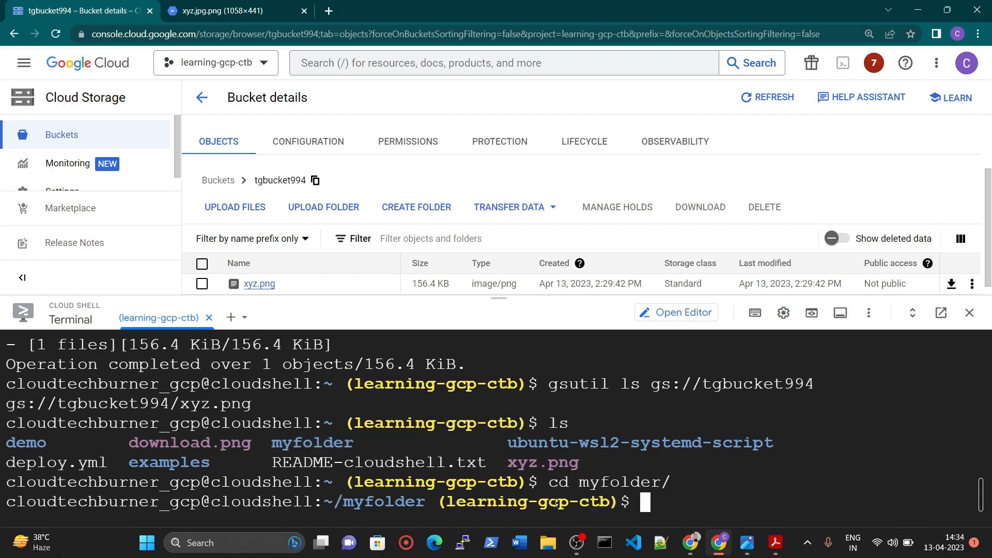
pyautogui.write('ls')
pyautogui.press('Return')
pyautogui.write('\\')
pyautogui.press('Return')
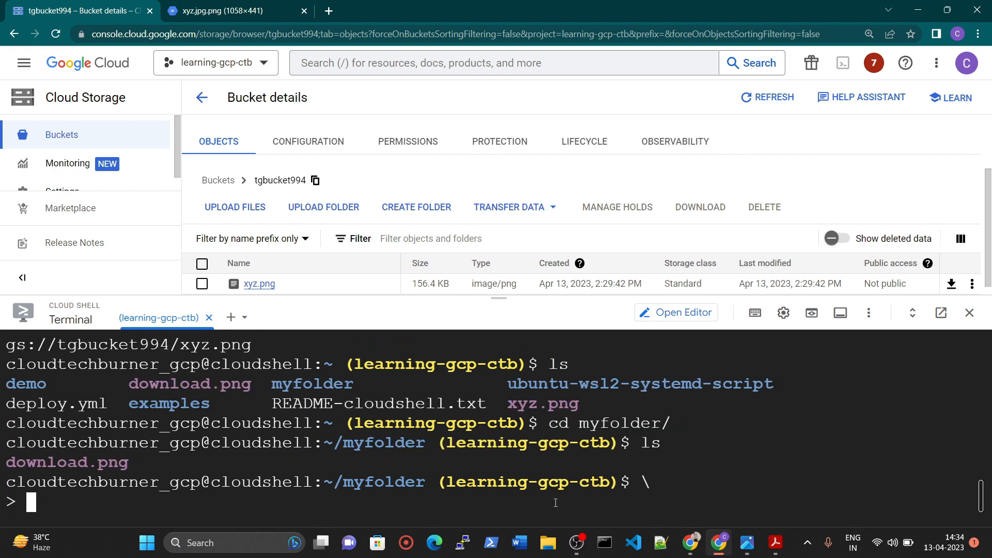
pyautogui.hotkey('ctrl', 'c')
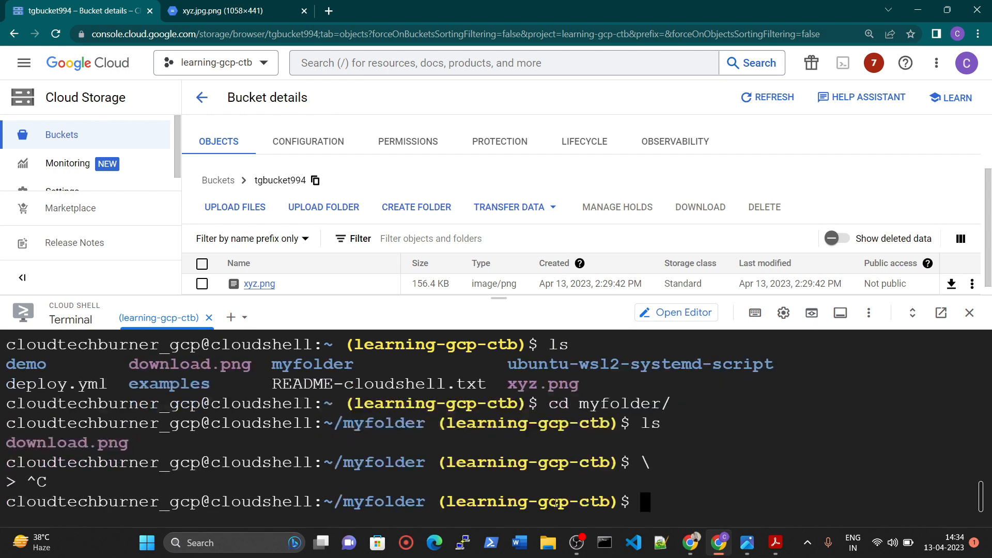
# Step: Clear the Cloud Shell terminal output with the clear command
pyautogui.press('Return')
pyautogui.press('Return')
pyautogui.write('clear')
pyautogui.press('Return')
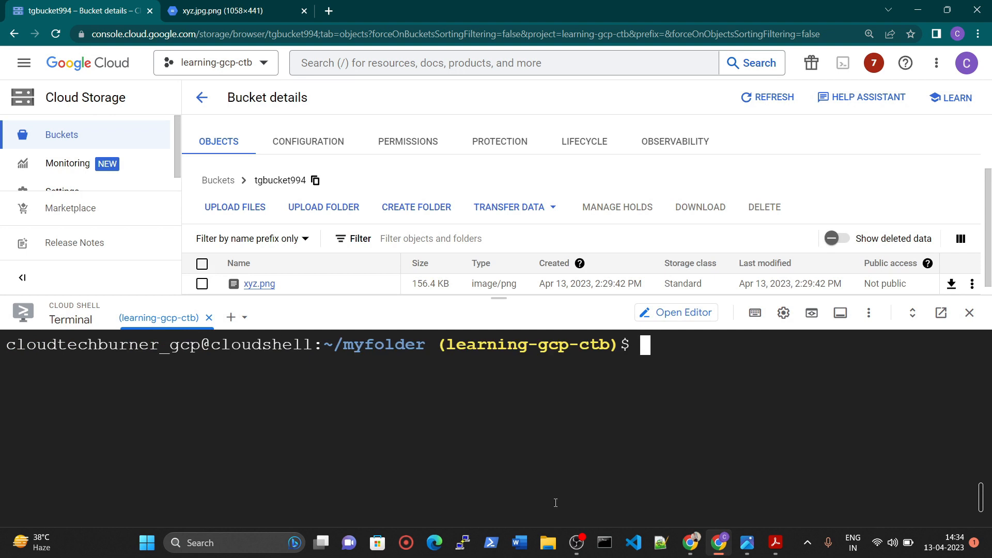
# Step: Go back up to the home directory with cd .. and list its contents with ls
pyautogui.write('cd ..')
pyautogui.press('Return')
pyautogui.write('ls')
pyautogui.press('Return')
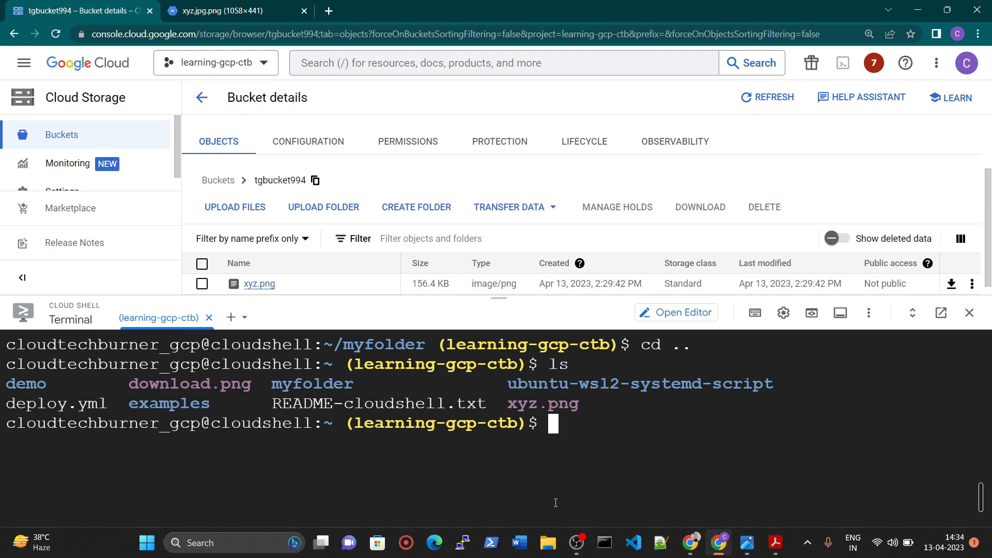
# Step: Highlight xyz.png in the home listing and show the bucket object's details with gsutil ls -l gs://tgbucket994/xyz.png
pyautogui.write('gst')
pyautogui.moveTo(588, 401); pyautogui.dragTo(501, 404)
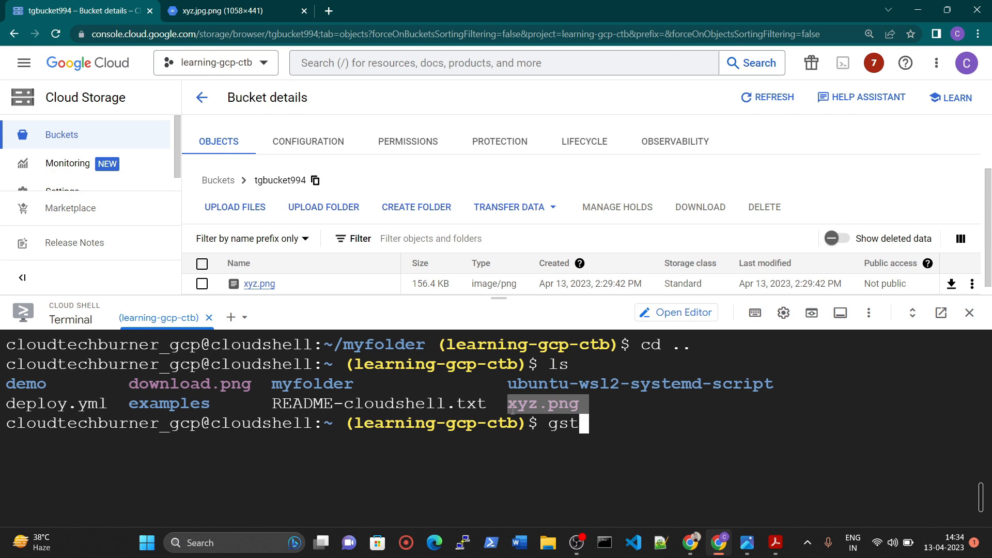
pyautogui.click(600, 429)
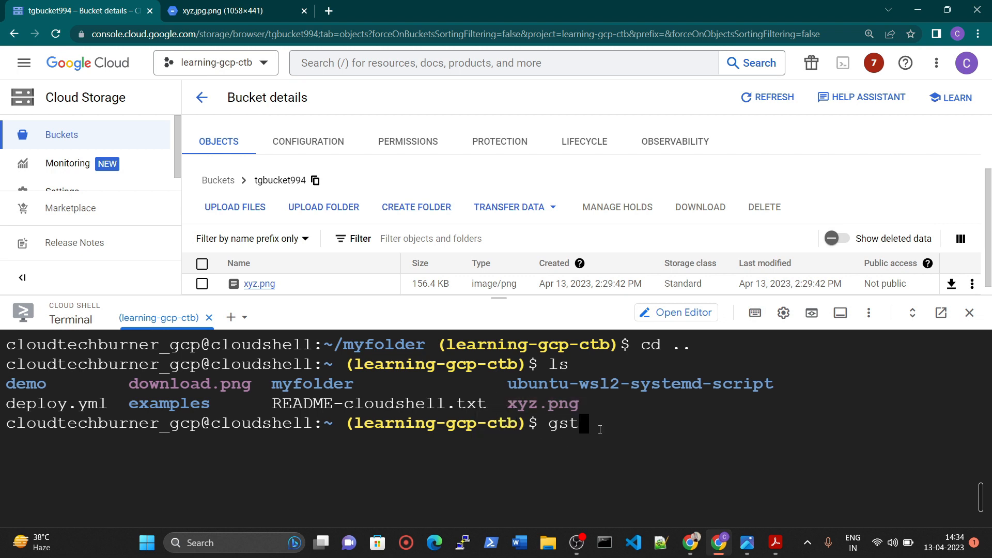
pyautogui.press('BackSpace')
pyautogui.write('util ls -l gs:/')
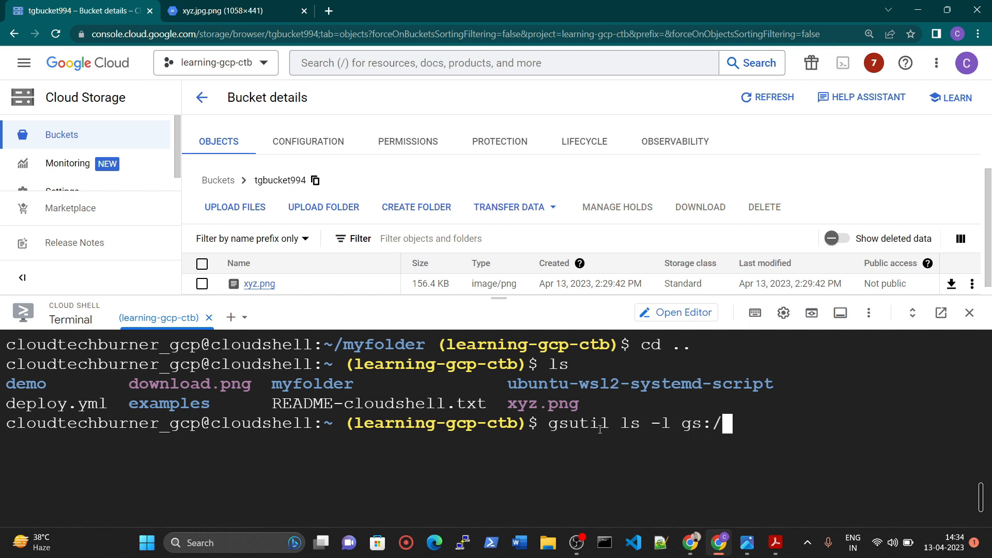
pyautogui.write('/tg')
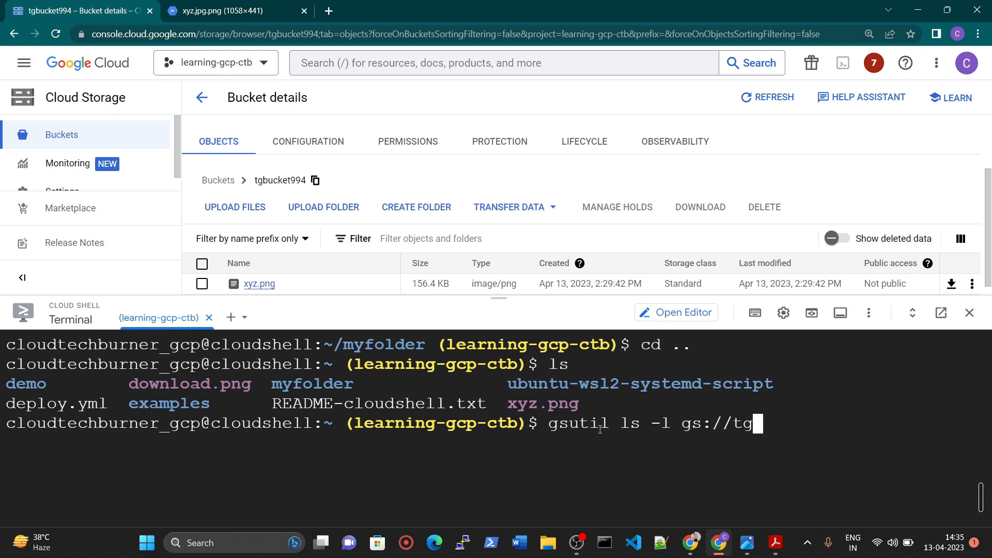
pyautogui.write('bucket994')
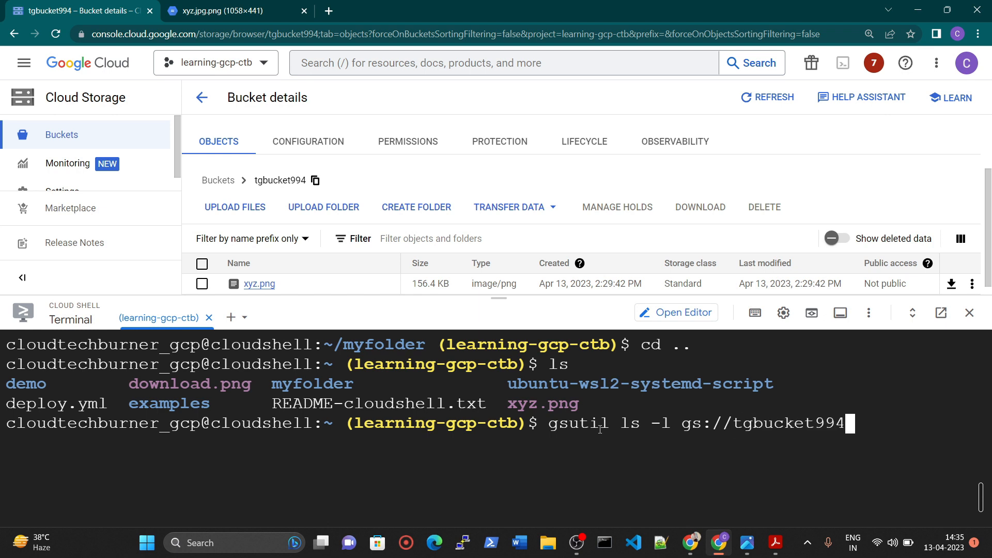
pyautogui.write('/xyz.pn')
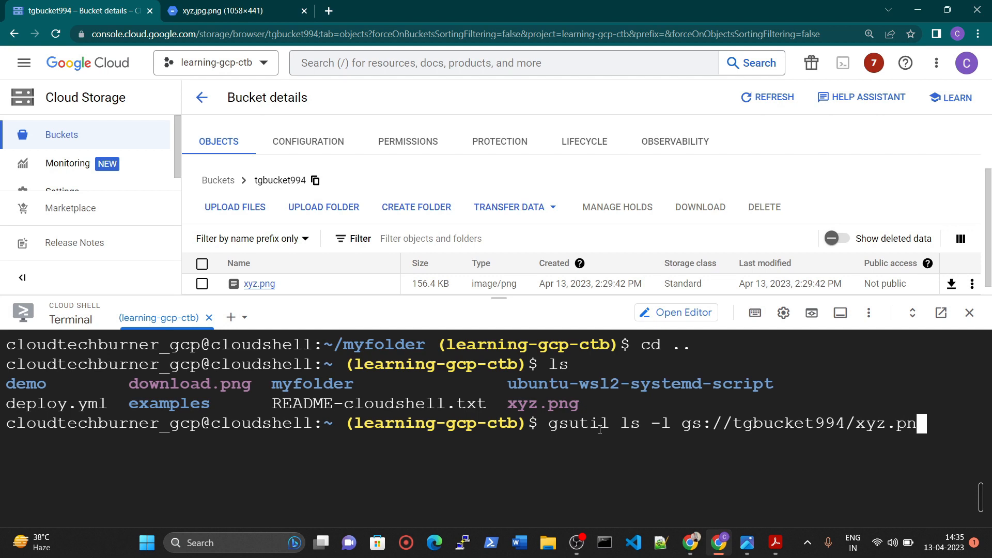
pyautogui.write('g')
pyautogui.press('Return')
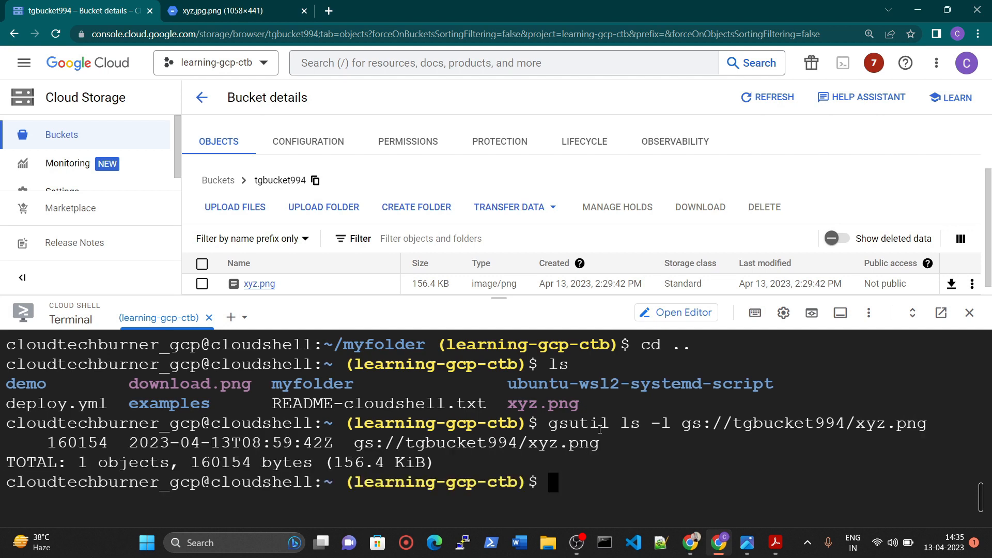
# Step: Compare the size, date and time of xyz.png in the terminal output with its entry in the bucket's object list
pyautogui.moveTo(333, 462); pyautogui.dragTo(425, 462)
pyautogui.moveTo(411, 283); pyautogui.dragTo(449, 283)
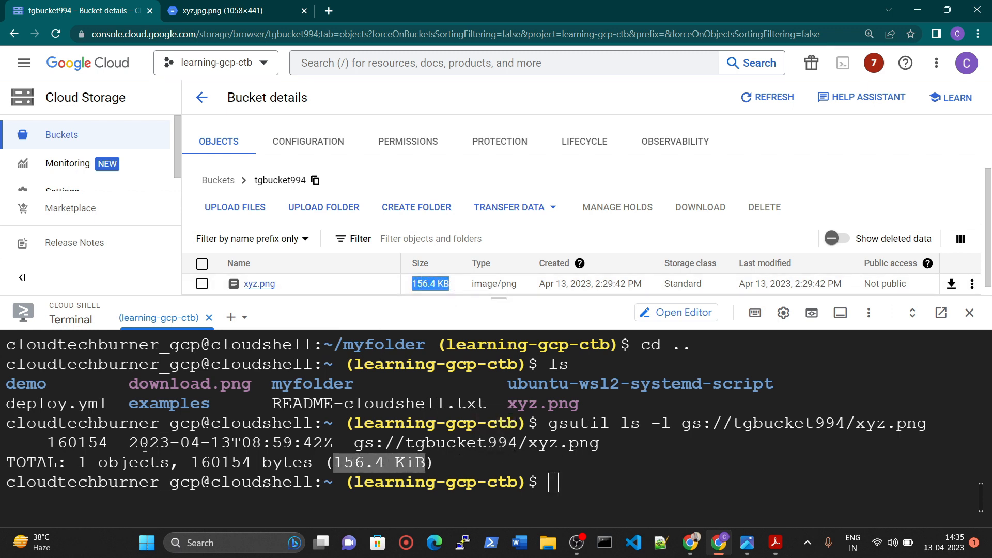
pyautogui.moveTo(231, 442); pyautogui.dragTo(128, 443)
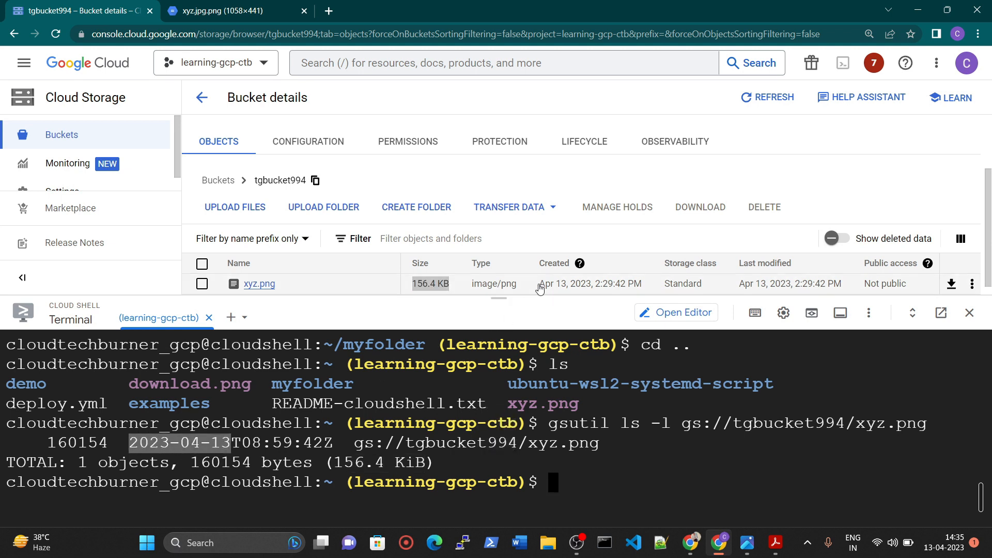
pyautogui.moveTo(538, 284); pyautogui.dragTo(598, 275)
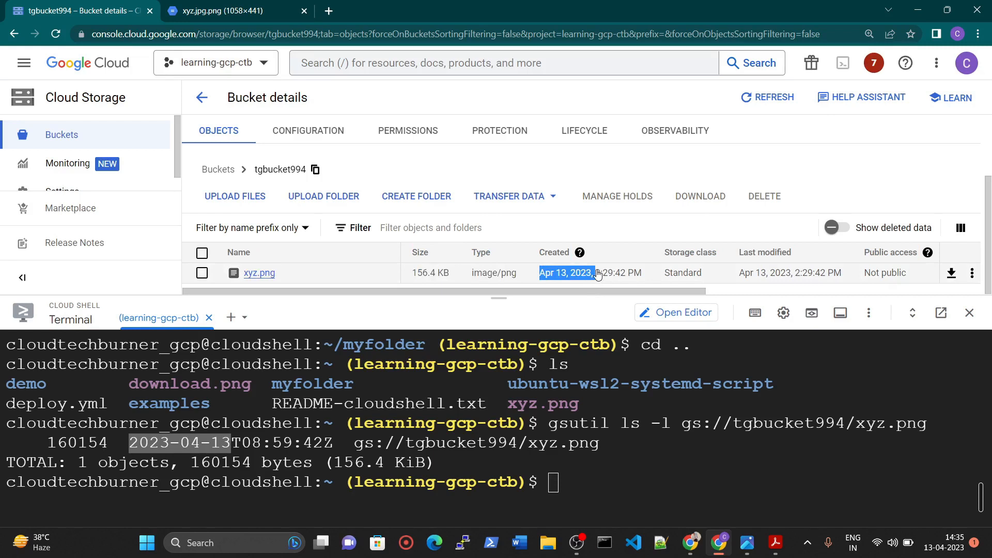
pyautogui.moveTo(248, 448); pyautogui.dragTo(334, 443)
pyautogui.moveTo(597, 288); pyautogui.dragTo(624, 297)
pyautogui.moveTo(78, 466); pyautogui.dragTo(497, 443)
pyautogui.click(553, 479)
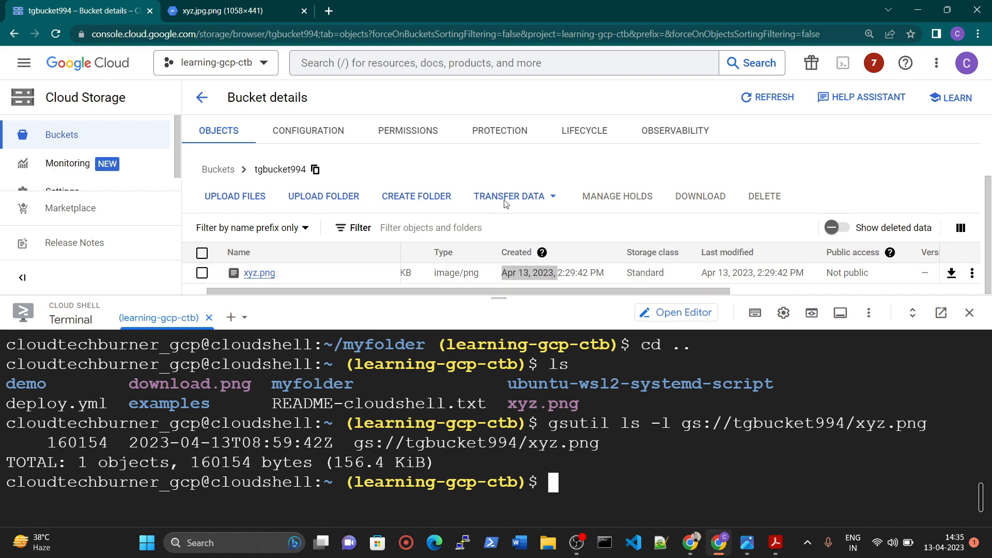
# Step: Show the permissions of bucket tgbucket994 and review its public access and access control settings
pyautogui.click(411, 132)
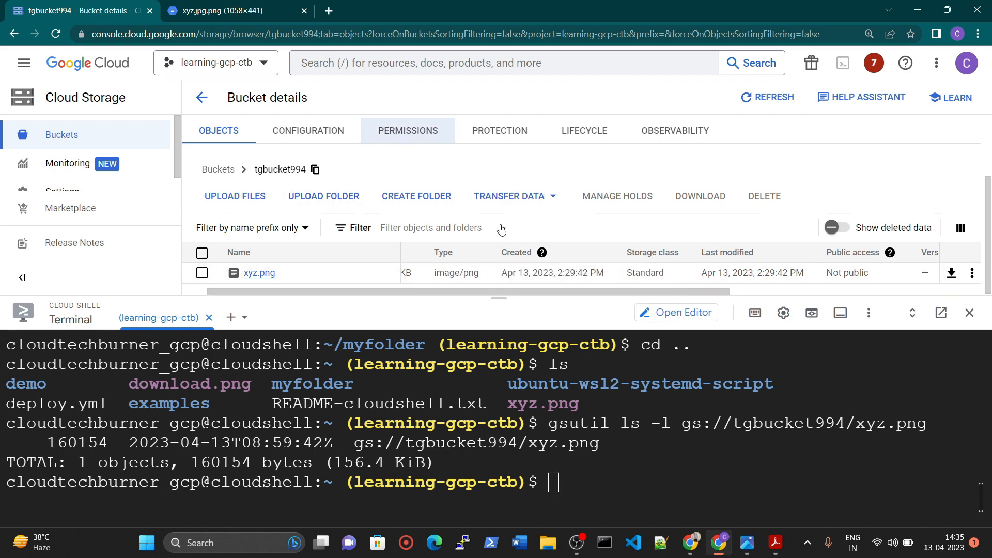
pyautogui.scroll(-3, 452, 257)
pyautogui.scroll(3, 362, 248)
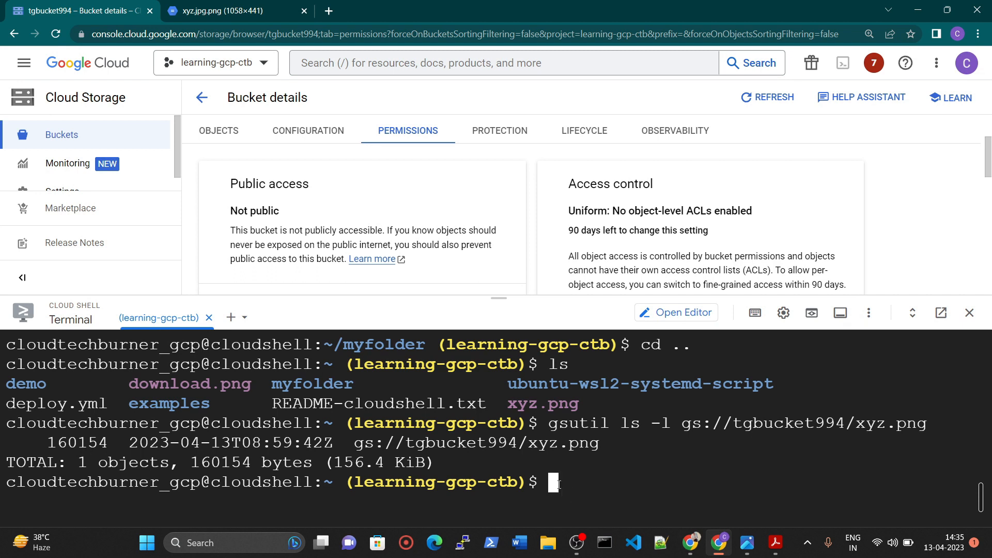
# Step: Discard the partly entered command and clear the terminal with clear
pyautogui.write('gs')
pyautogui.press('BackSpace')
pyautogui.press('BackSpace')
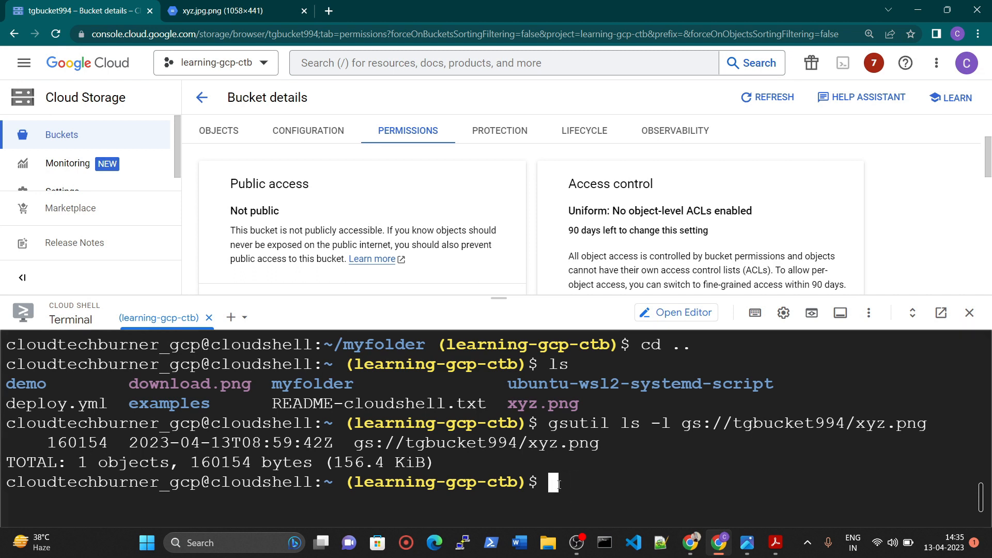
pyautogui.write('clear')
pyautogui.press('Return')
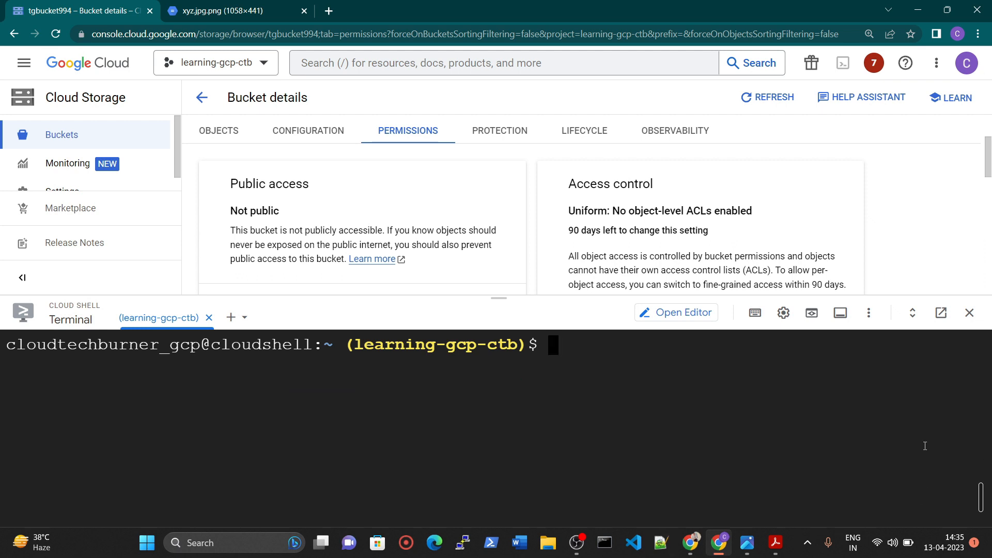
# Step: Try to grant public read access to the bucket with gsutil iam ch allUser:objectViewer gs://tgbucket994
pyautogui.write('gsutil ')
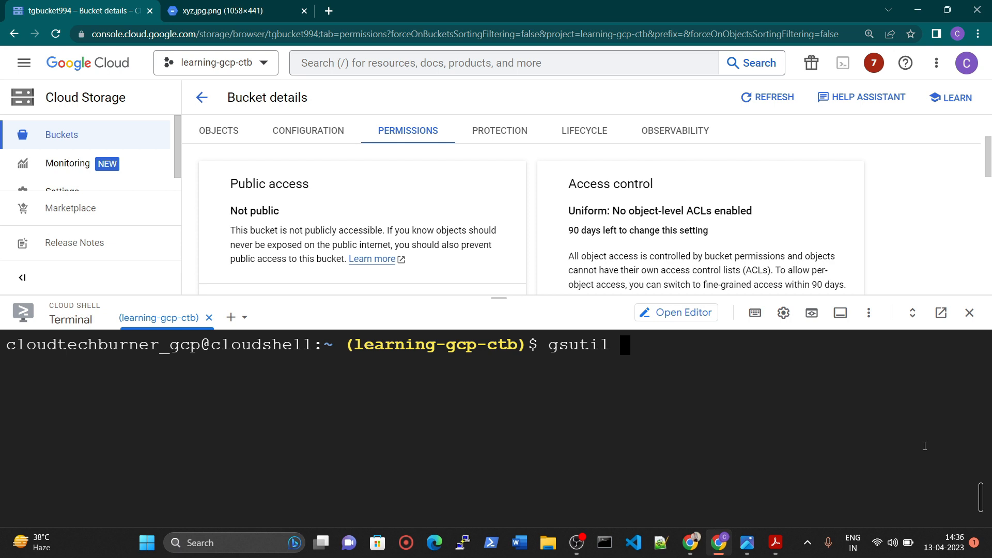
pyautogui.write('iam ch ')
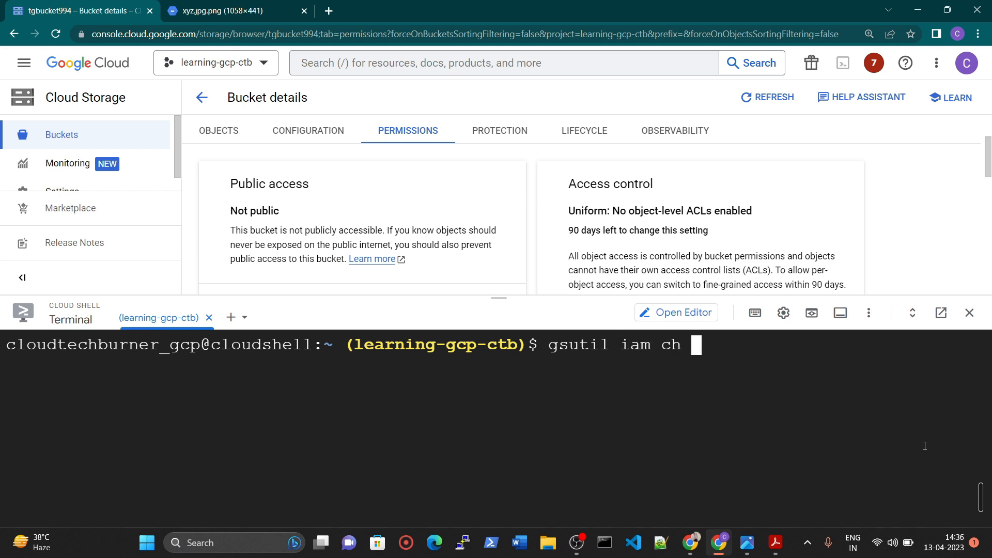
pyautogui.write('allUser:')
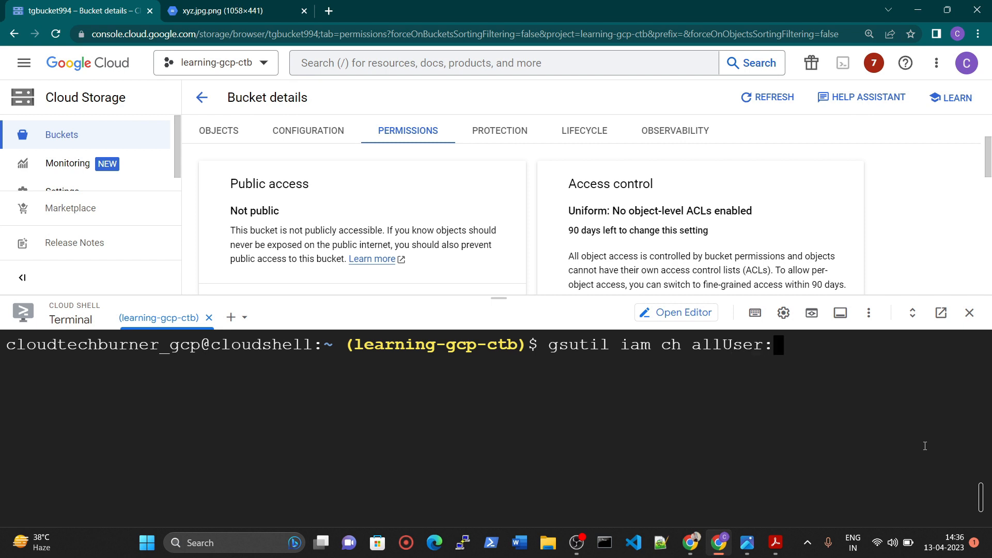
pyautogui.scroll(-1, 361, 217)
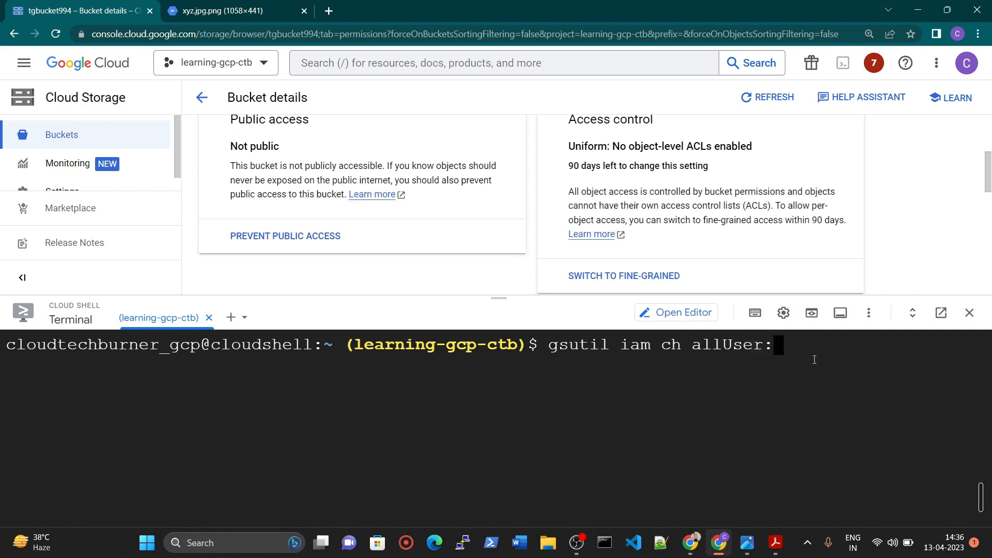
pyautogui.write('objectVIew')
pyautogui.press('BackSpace')
pyautogui.press('BackSpace')
pyautogui.press('BackSpace')
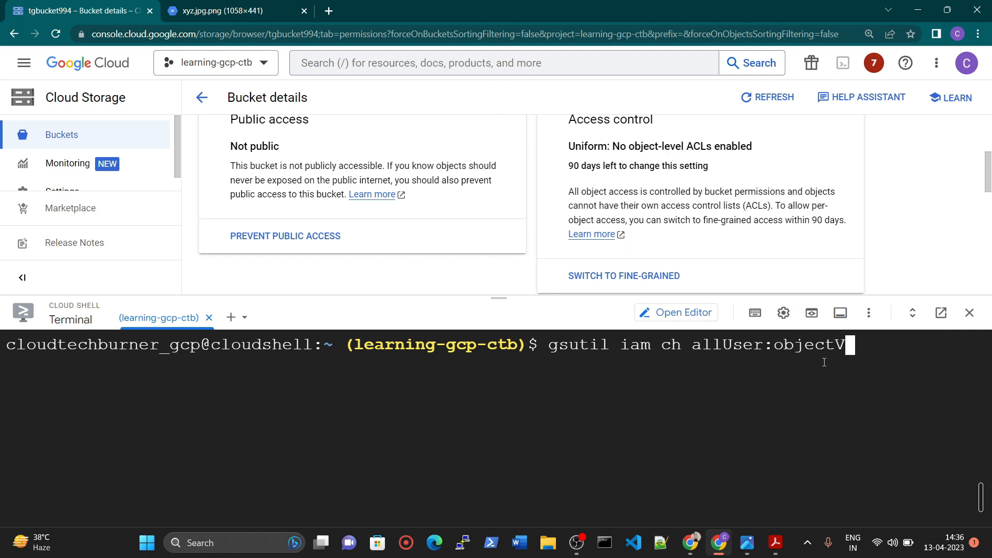
pyautogui.write('iewer')
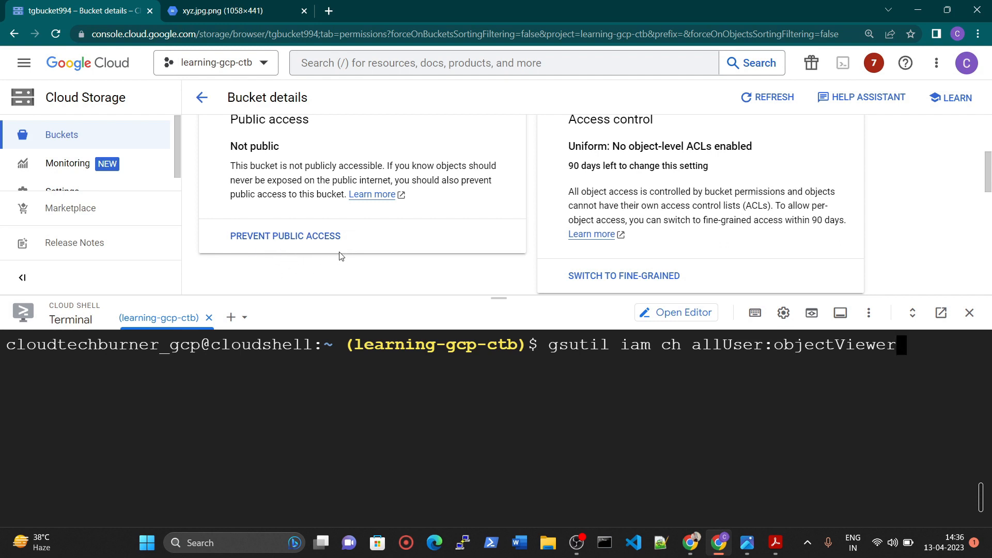
pyautogui.click(907, 350)
pyautogui.write('gs')
pyautogui.write(':')
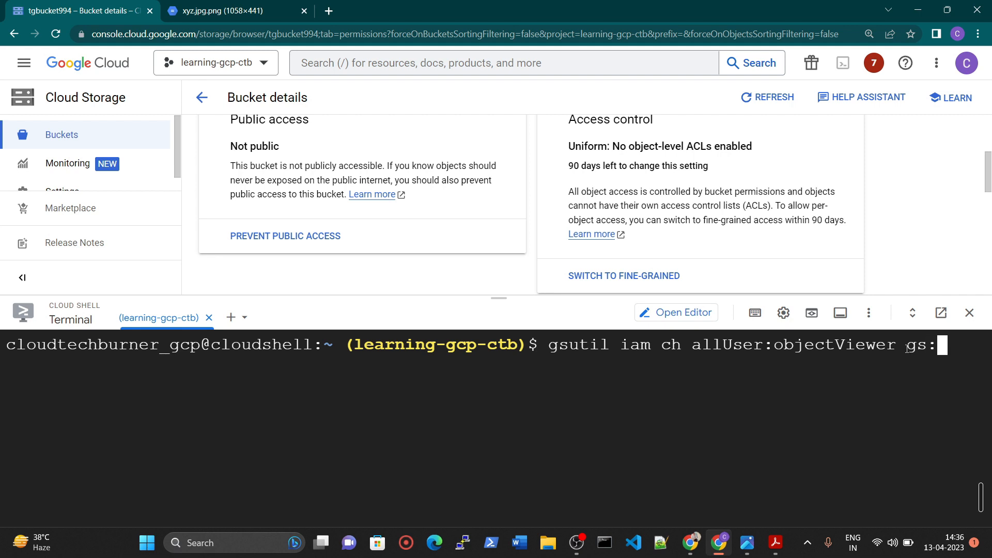
pyautogui.write('//t')
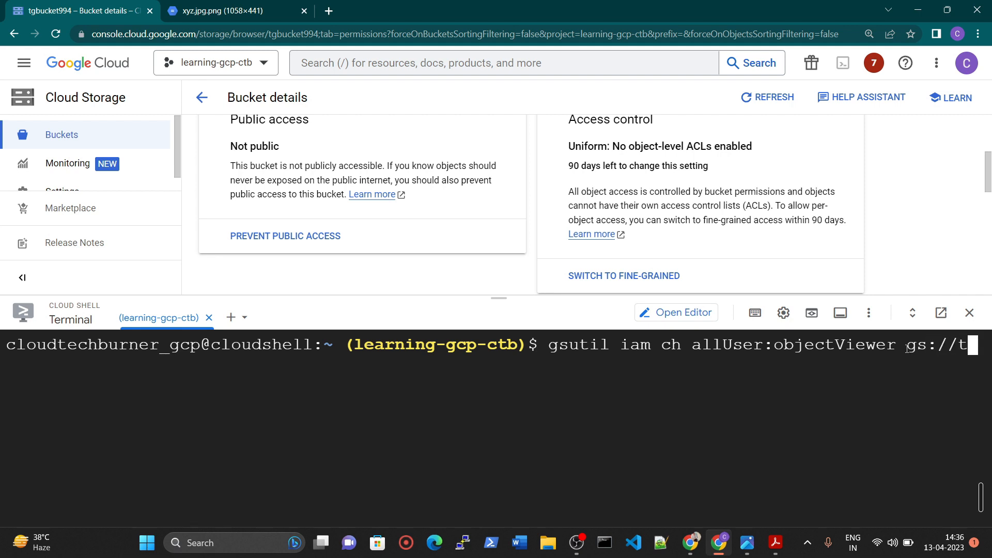
pyautogui.write('gbucket')
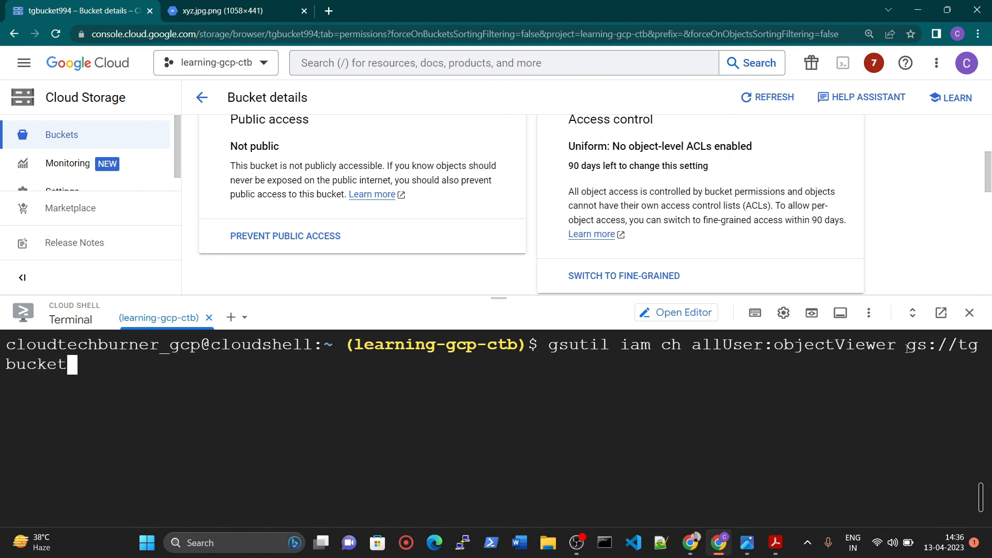
pyautogui.write('994')
pyautogui.press('Return')
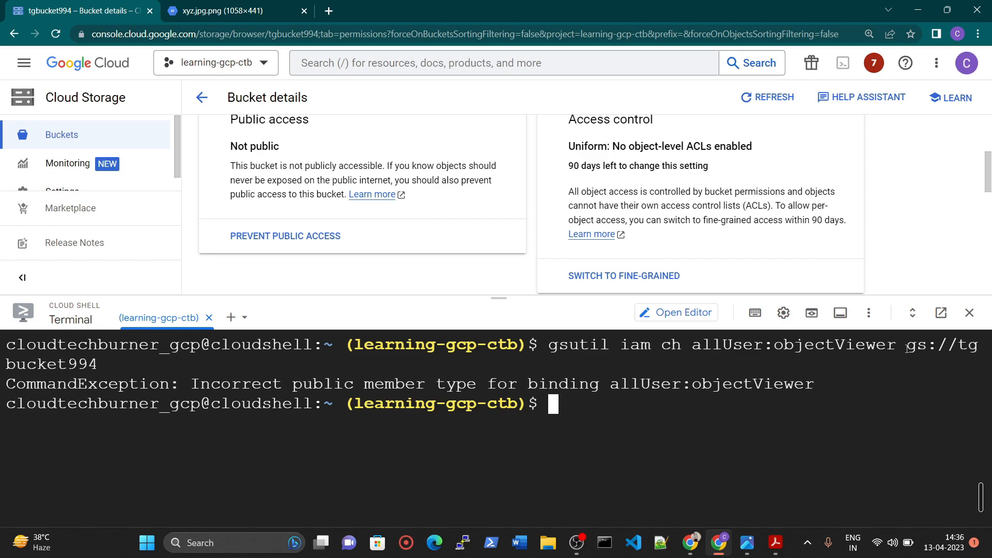
# Step: Grant everyone read access to the bucket's objects with gsutil iam ch allUsers:objectViewer gs://tgbucket994
pyautogui.press('Up')
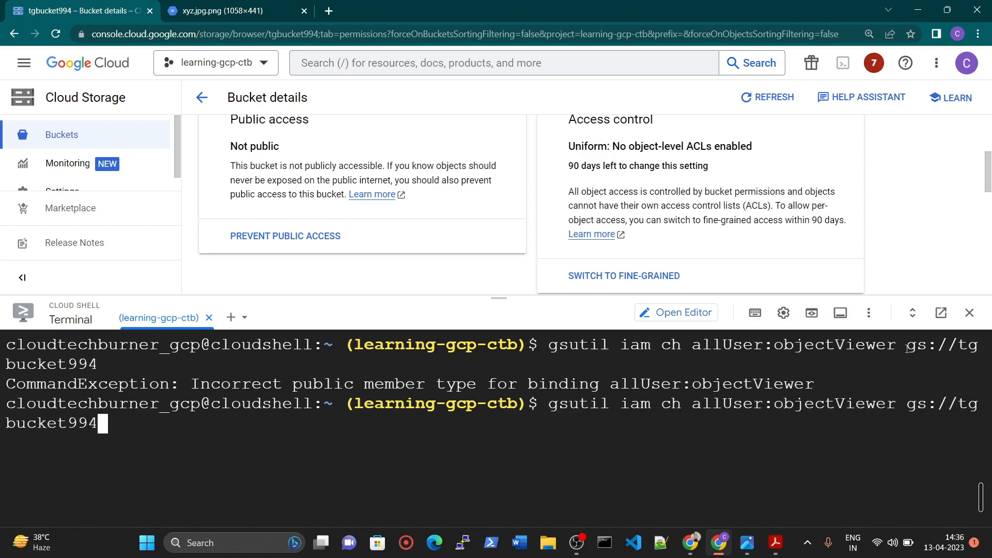
pyautogui.press('Down')
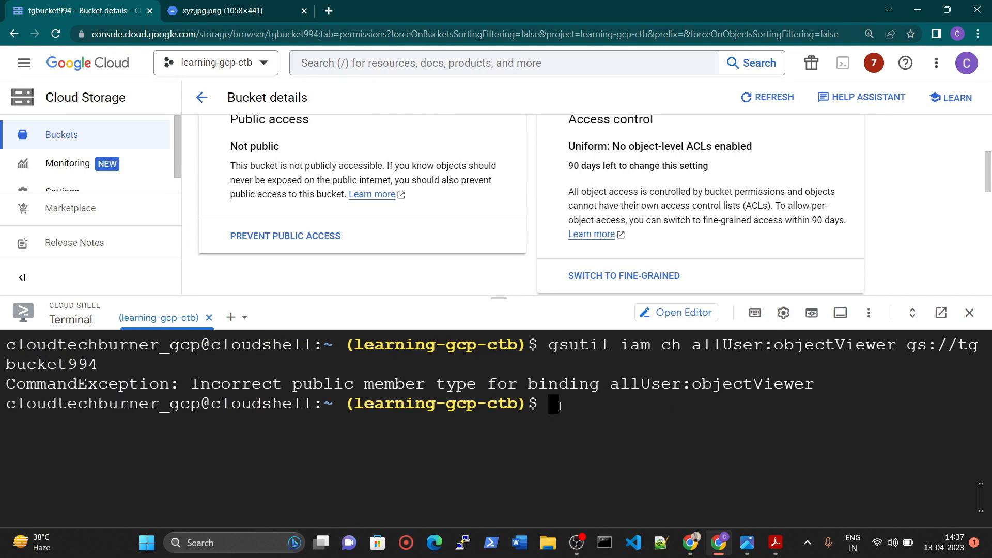
pyautogui.press('Up')
pyautogui.press('Left')
pyautogui.press('Left')
pyautogui.press('Left')
pyautogui.press('Left')
pyautogui.press('Left')
pyautogui.press('Left')
pyautogui.press('Left')
pyautogui.press('Left')
pyautogui.press('Left')
pyautogui.press('Left')
pyautogui.press('Left')
pyautogui.press('Left')
pyautogui.press('Left')
pyautogui.press('Left')
pyautogui.press('Left')
pyautogui.press('Left')
pyautogui.press('Left')
pyautogui.press('Left')
pyautogui.press('Left')
pyautogui.press('Left')
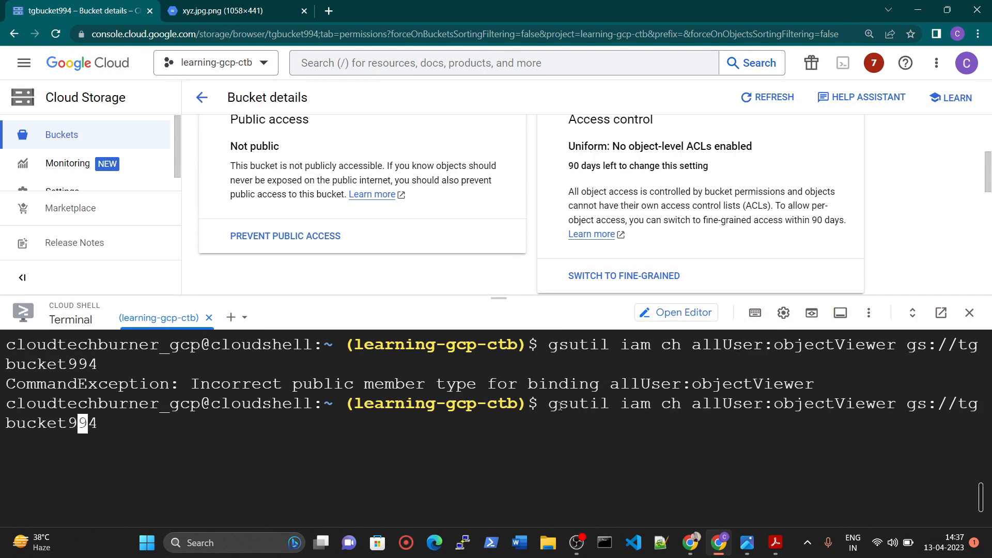
pyautogui.press('Left')
pyautogui.press('Left')
pyautogui.press('Left')
pyautogui.write('s')
pyautogui.press('Return')
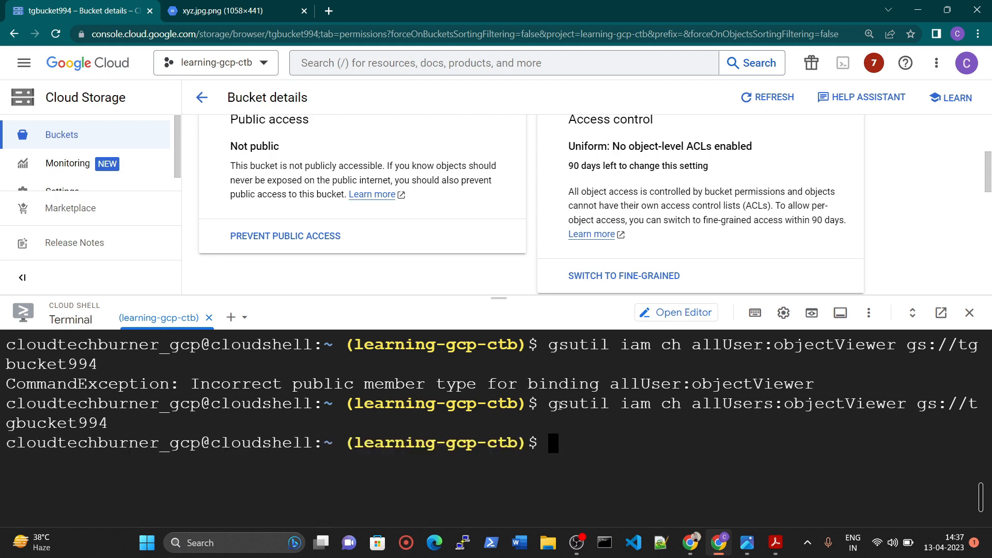
# Step: Review the public access status and the permissions section of bucket tgbucket994
pyautogui.scroll(3, 318, 211)
pyautogui.scroll(-3, 318, 211)
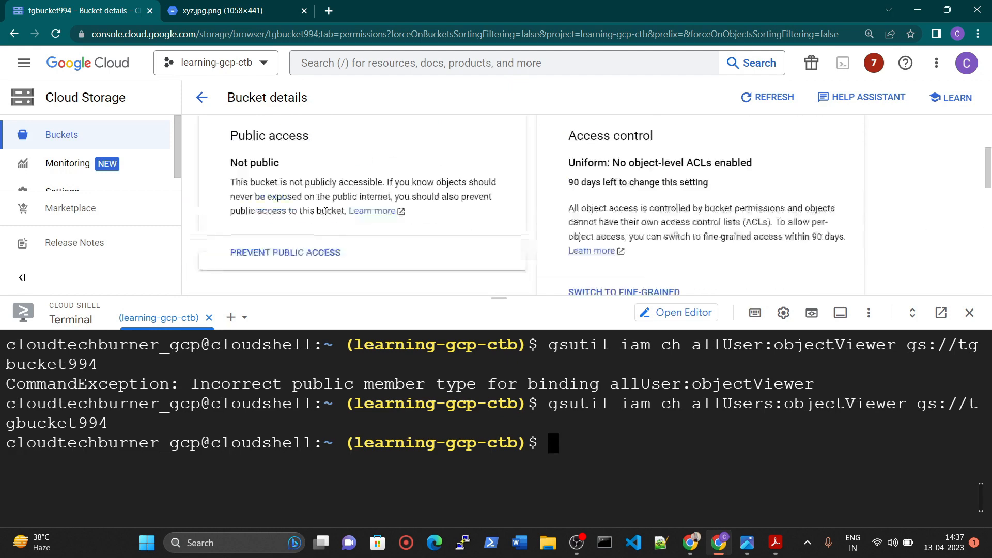
pyautogui.scroll(3, 318, 211)
pyautogui.scroll(-5, 687, 208)
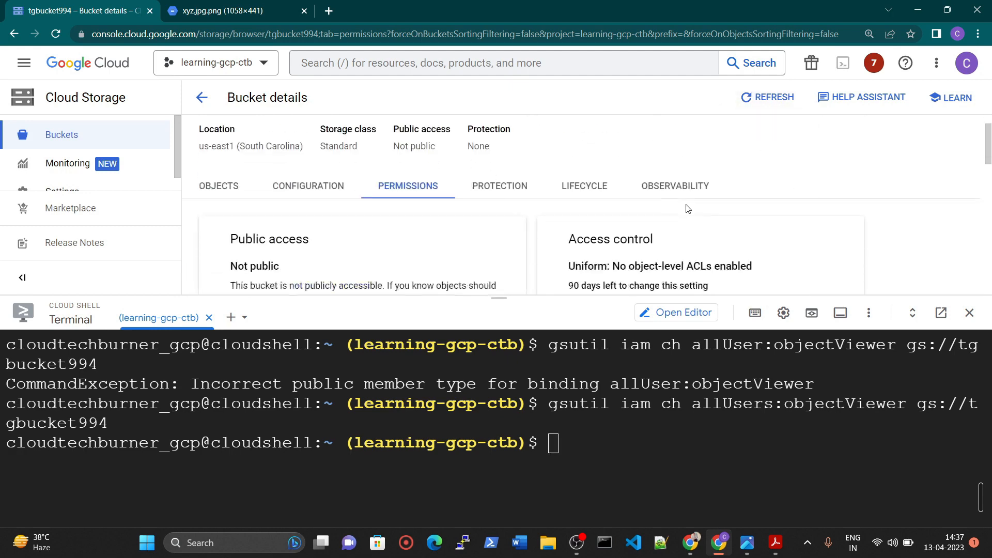
pyautogui.scroll(3, 823, 251)
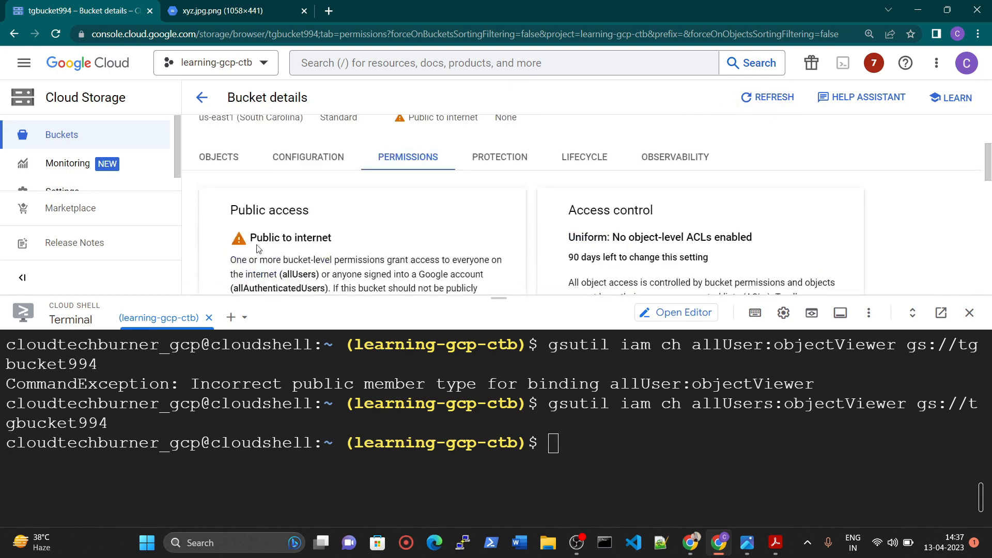
pyautogui.moveTo(251, 241); pyautogui.dragTo(324, 239)
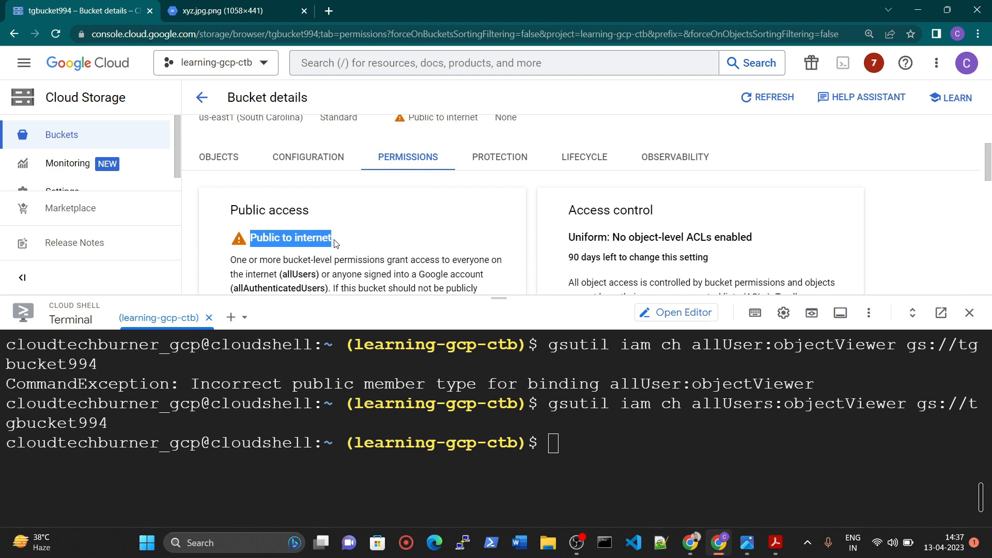
pyautogui.scroll(-5, 688, 262)
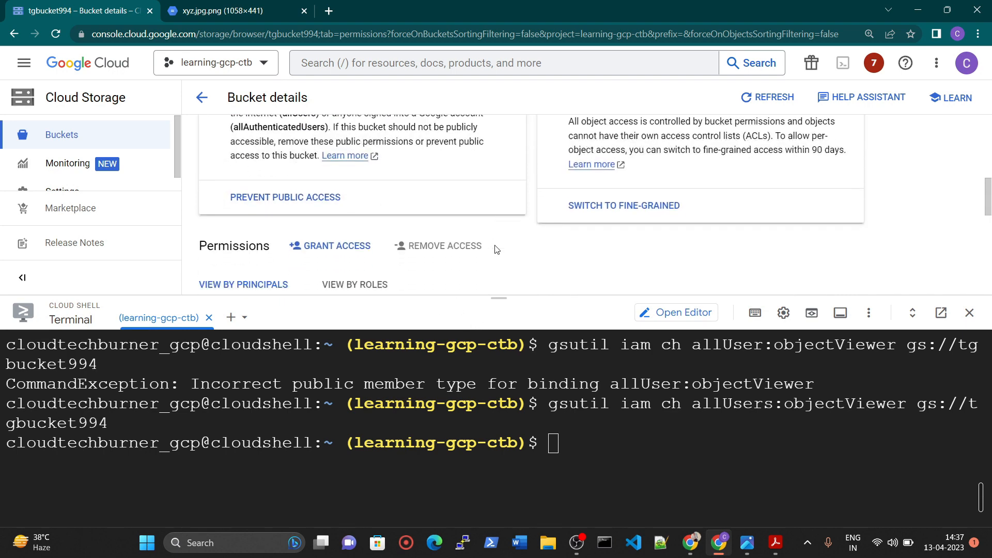
pyautogui.scroll(-3, 687, 261)
pyautogui.scroll(8, 661, 264)
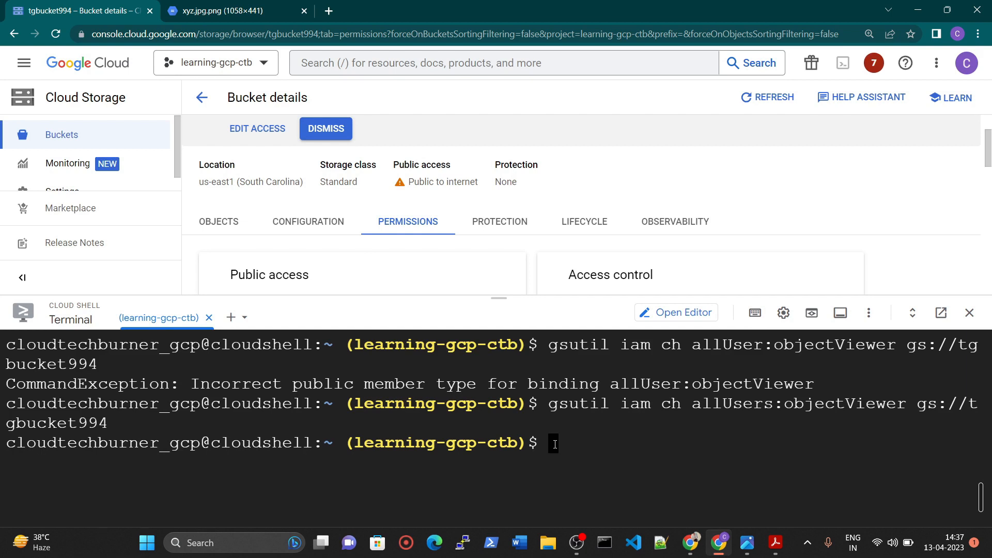
# Step: Show the bucket's objects and delete xyz.png with gsutil rm gs://tgbucket994/xyz.png
pyautogui.write('gsutil rm gs://')
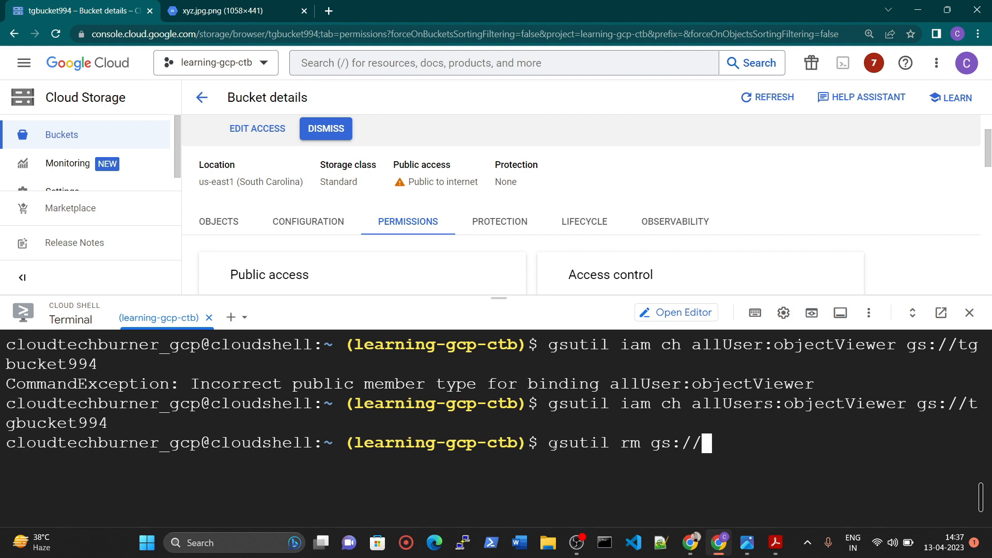
pyautogui.scroll(-1, 299, 229)
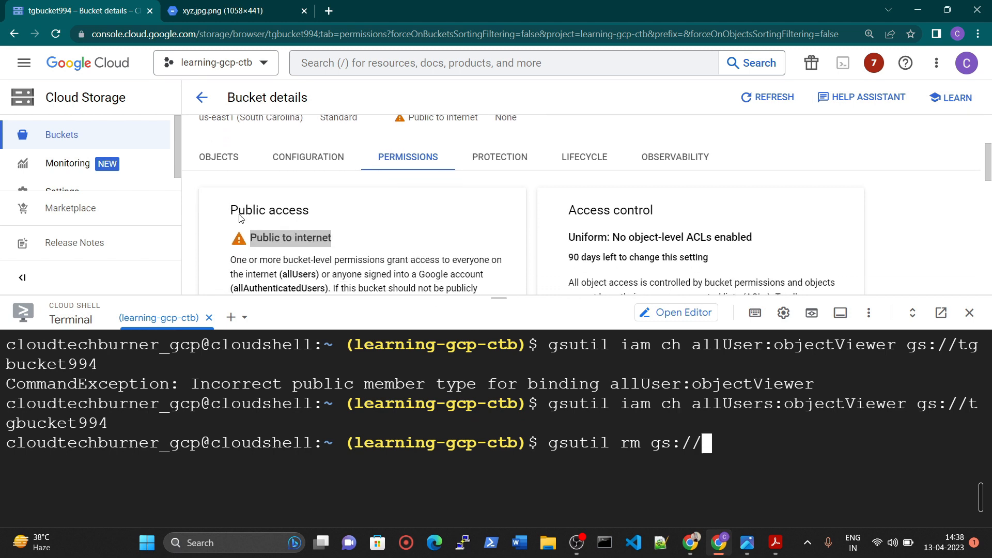
pyautogui.click(213, 165)
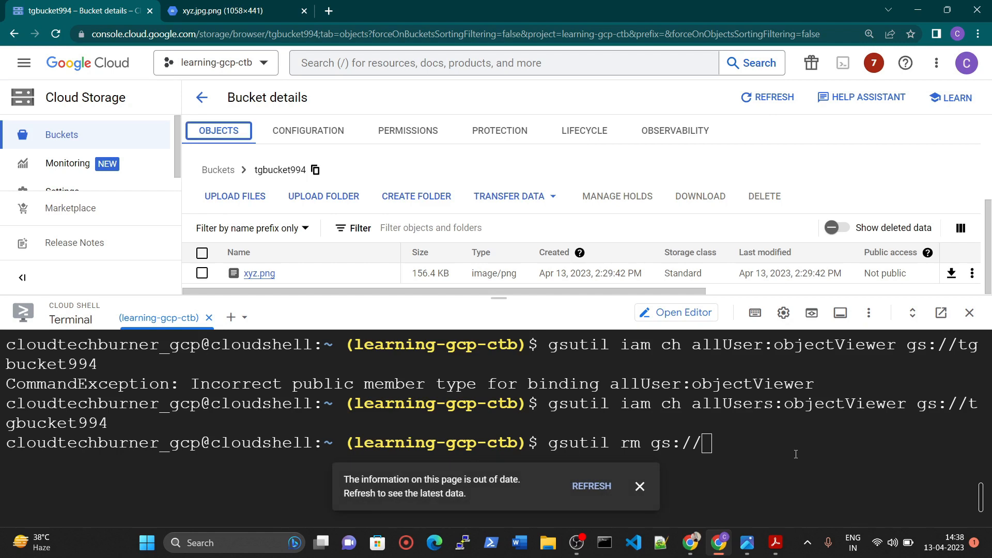
pyautogui.click(639, 486)
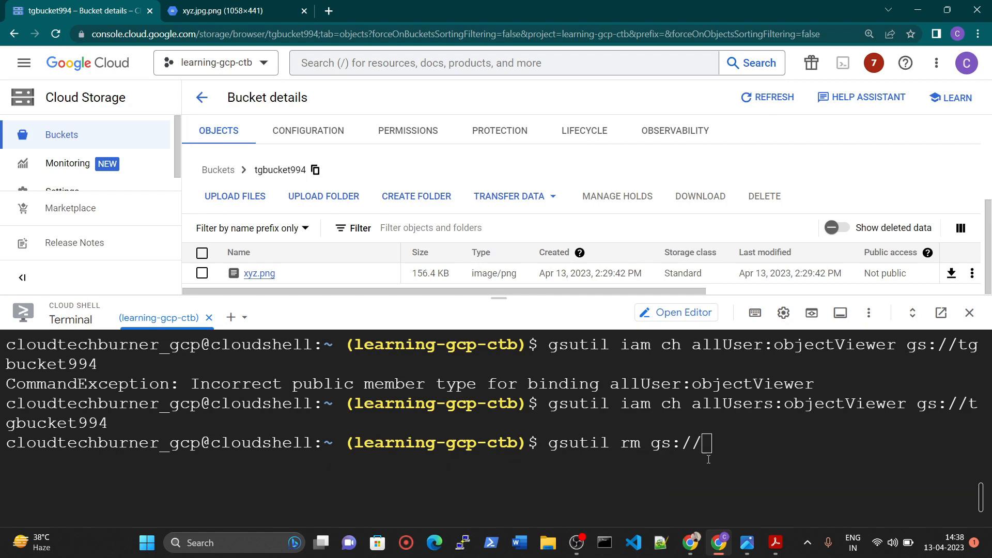
pyautogui.write('tgbucket')
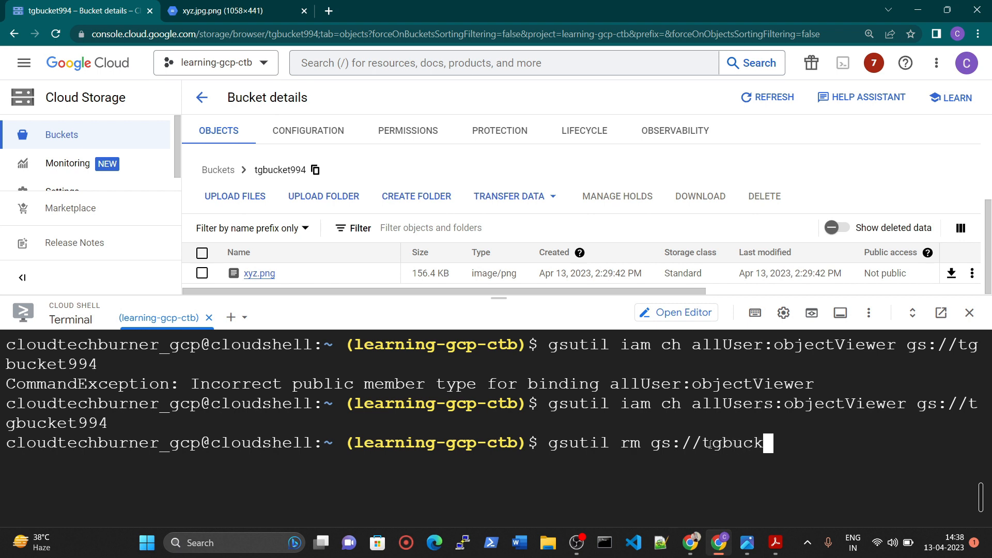
pyautogui.write('99')
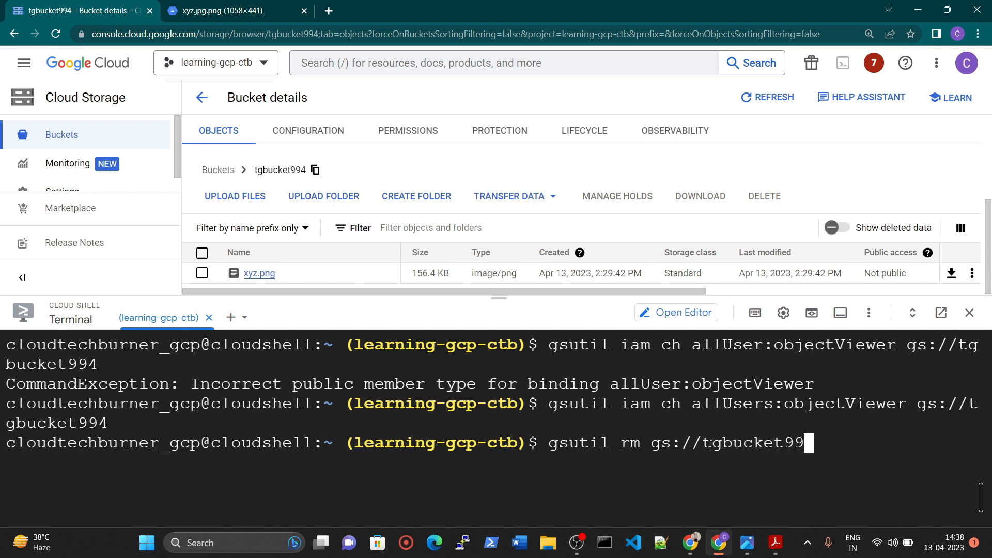
pyautogui.write('4/xyz.png')
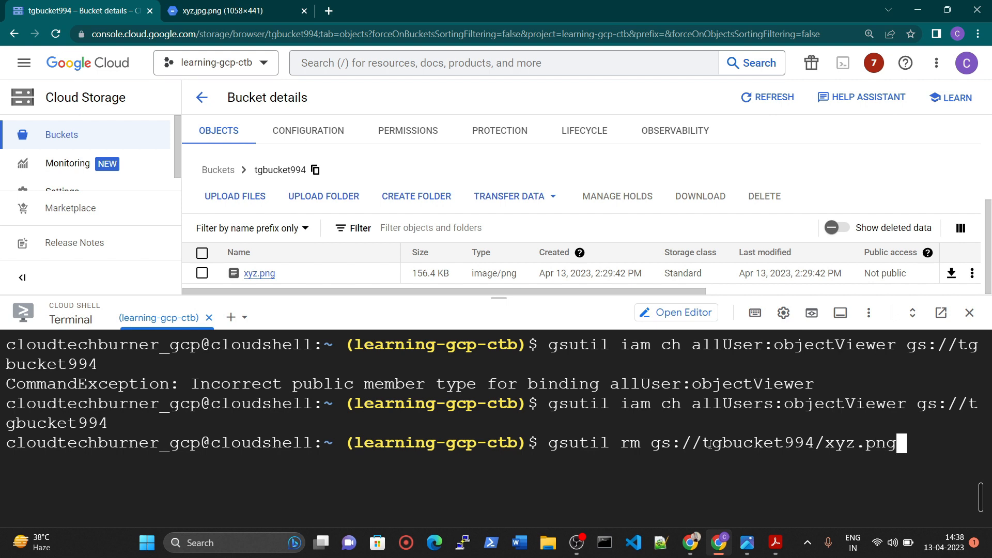
pyautogui.press('Return')
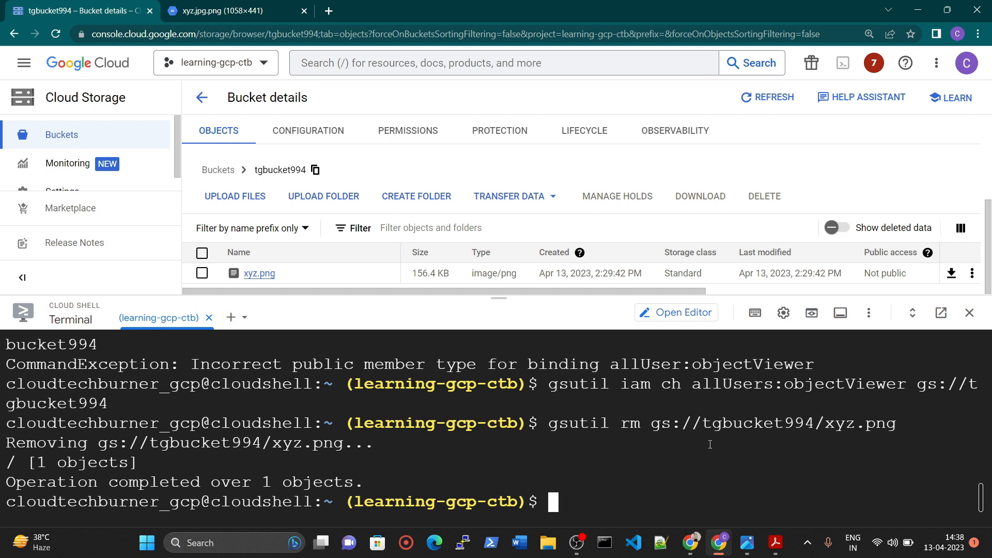
# Step: Refresh the object list, then reopen tgbucket994 from the bucket list and check its objects for xyz.png
pyautogui.click(772, 96)
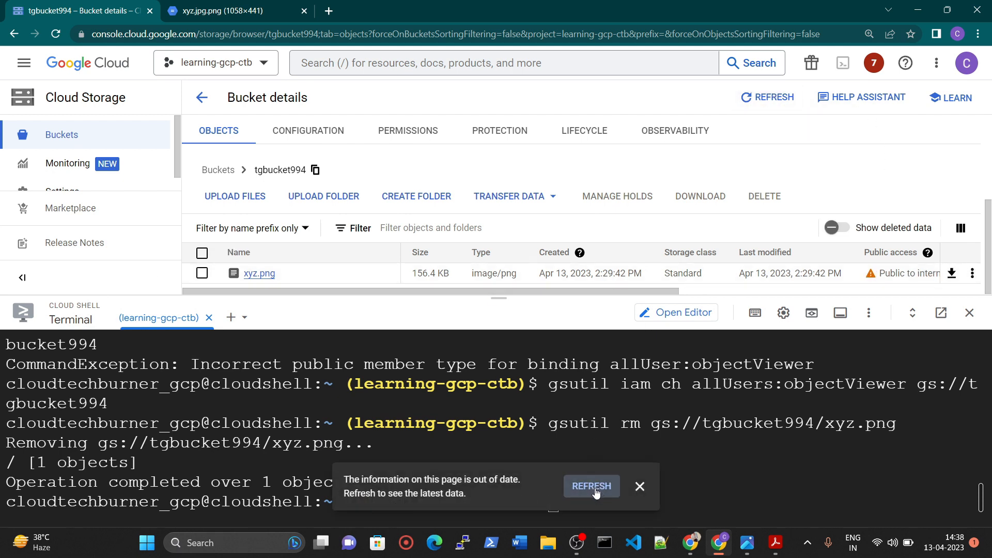
pyautogui.click(639, 486)
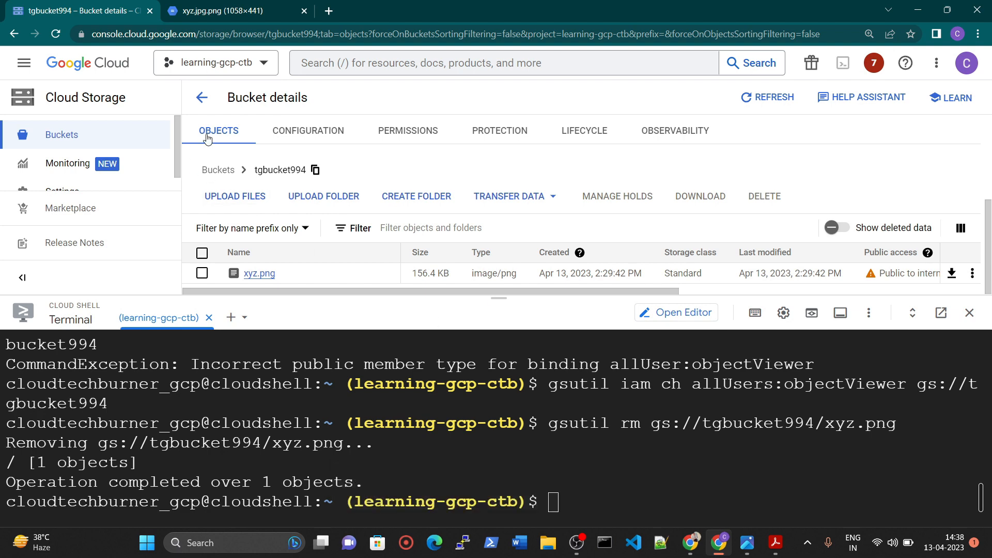
pyautogui.click(202, 97)
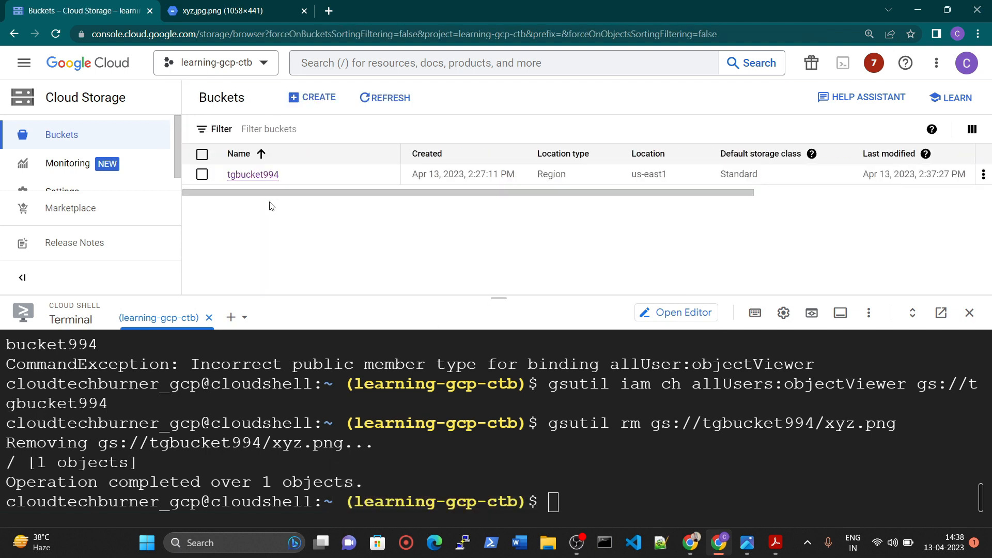
pyautogui.click(259, 176)
pyautogui.scroll(-3, 420, 276)
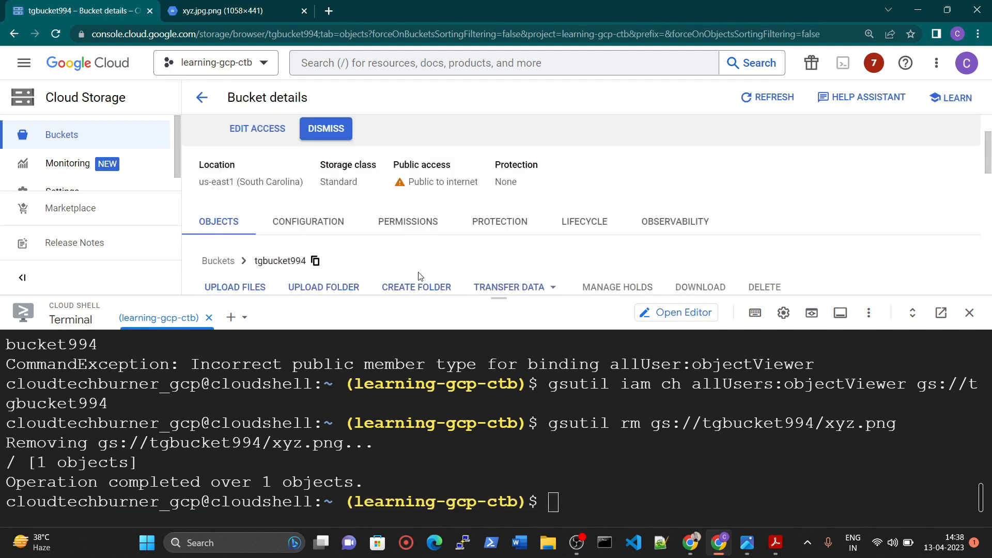
pyautogui.moveTo(222, 239); pyautogui.dragTo(199, 256)
pyautogui.click(307, 246)
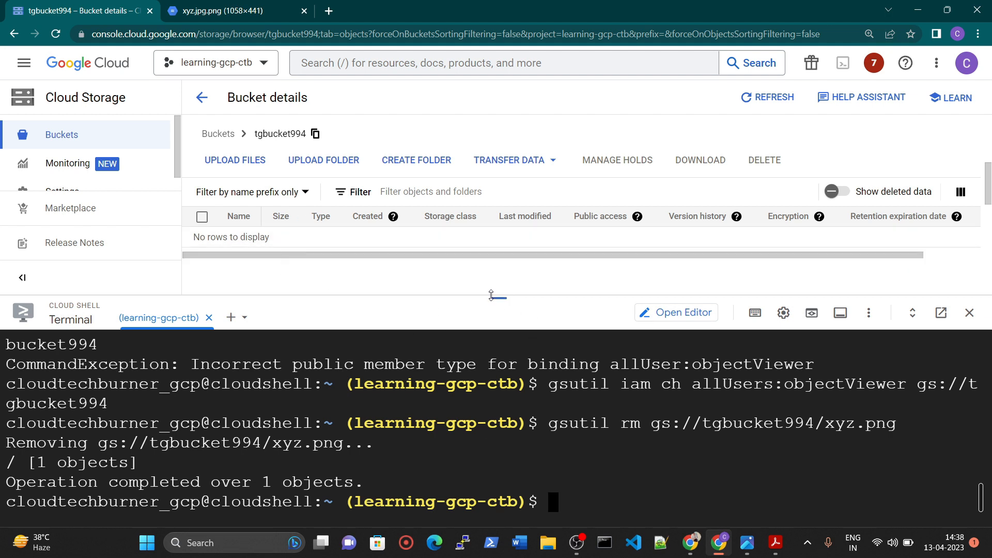
# Step: Return to the bucket list and delete the whole bucket with gsutil rm -r gs://tgbucket994
pyautogui.moveTo(491, 295); pyautogui.dragTo(497, 268)
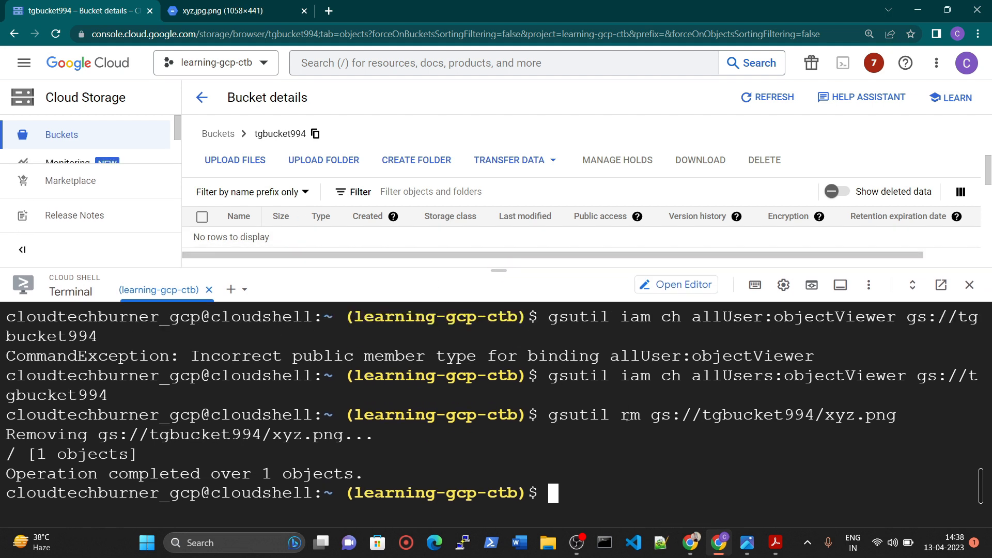
pyautogui.click(201, 97)
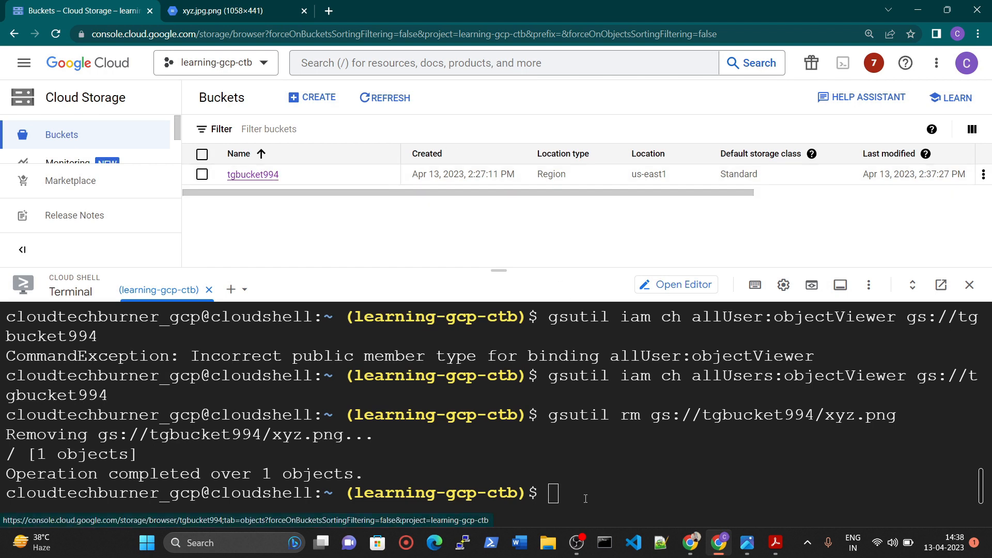
pyautogui.click(622, 502)
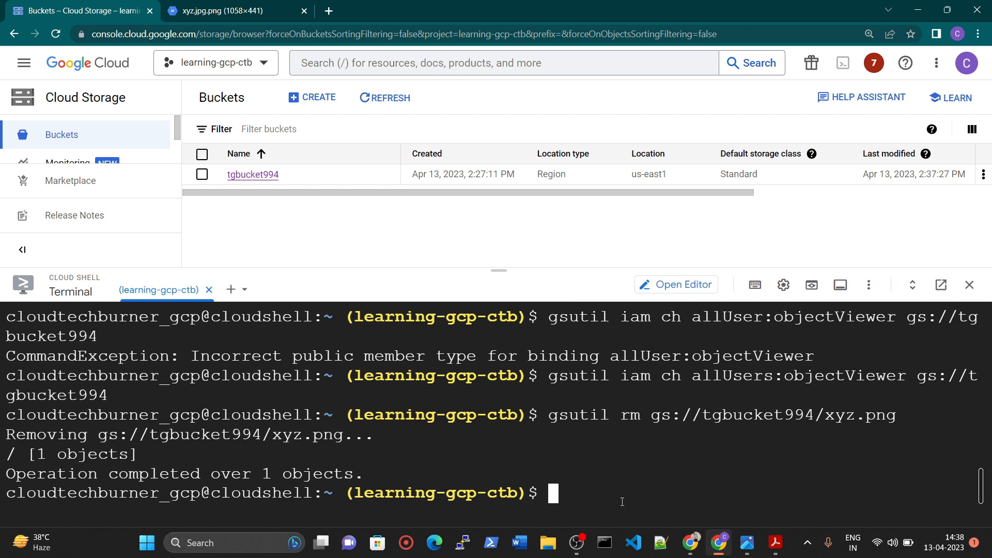
pyautogui.write('gsw')
pyautogui.press('BackSpace')
pyautogui.write('util ')
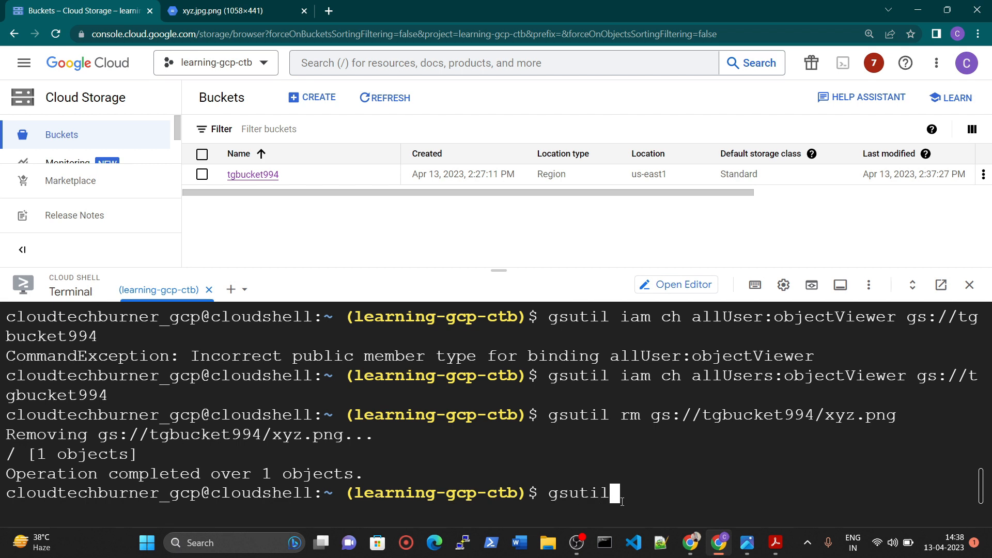
pyautogui.write('rm -r')
pyautogui.write('gs://')
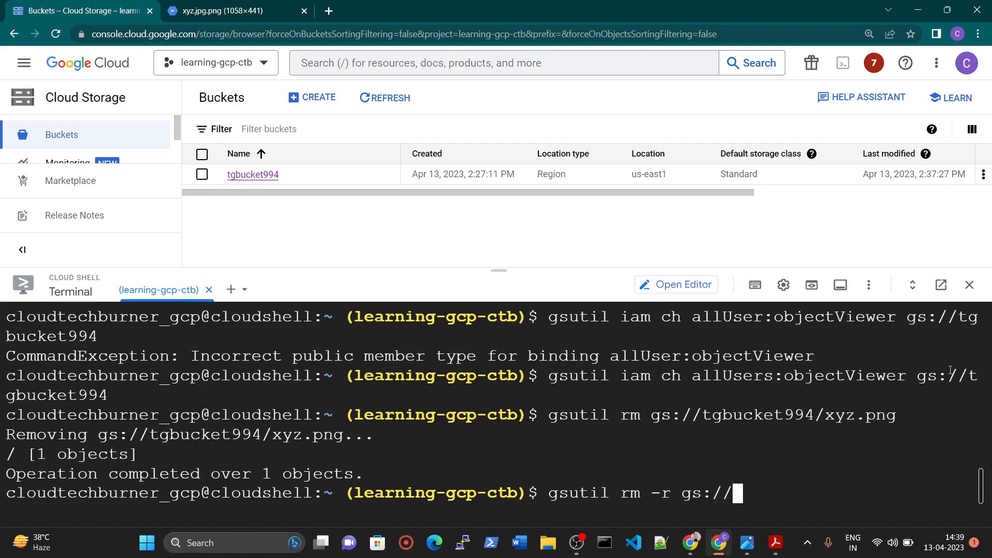
pyautogui.write('tgbucket')
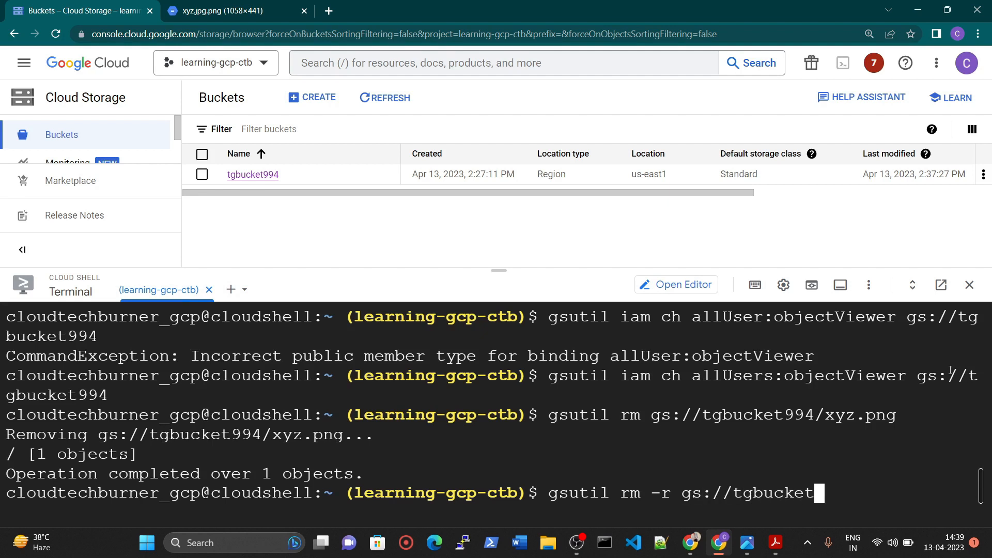
pyautogui.write('994')
pyautogui.press('Return')
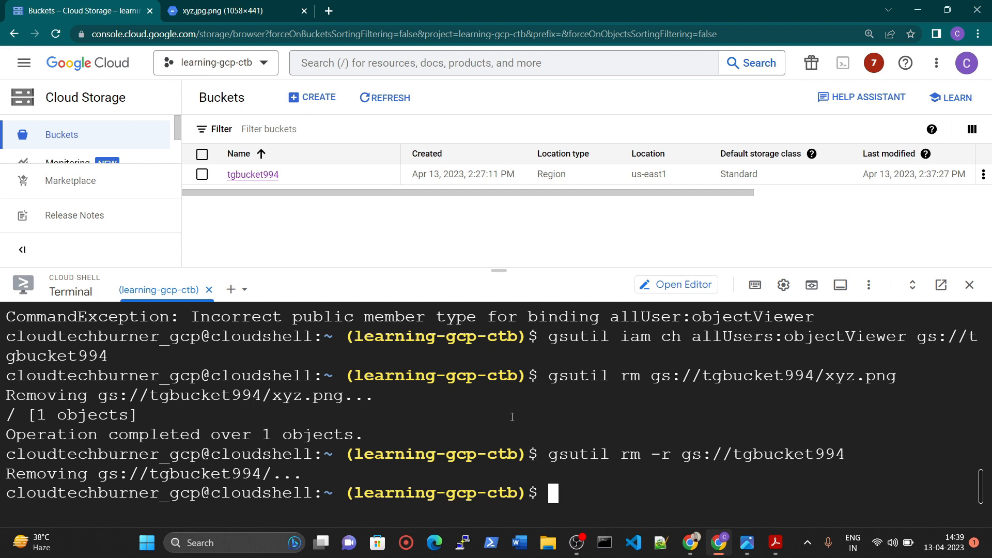
# Step: Refresh the bucket list to check for tgbucket994 and close Cloud Shell
pyautogui.click(380, 98)
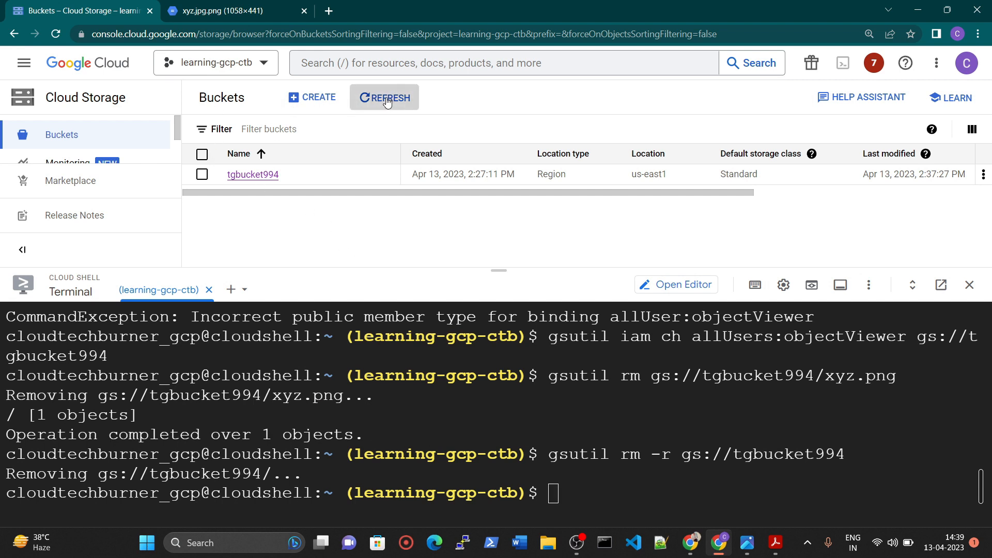
pyautogui.moveTo(283, 192); pyautogui.dragTo(232, 198)
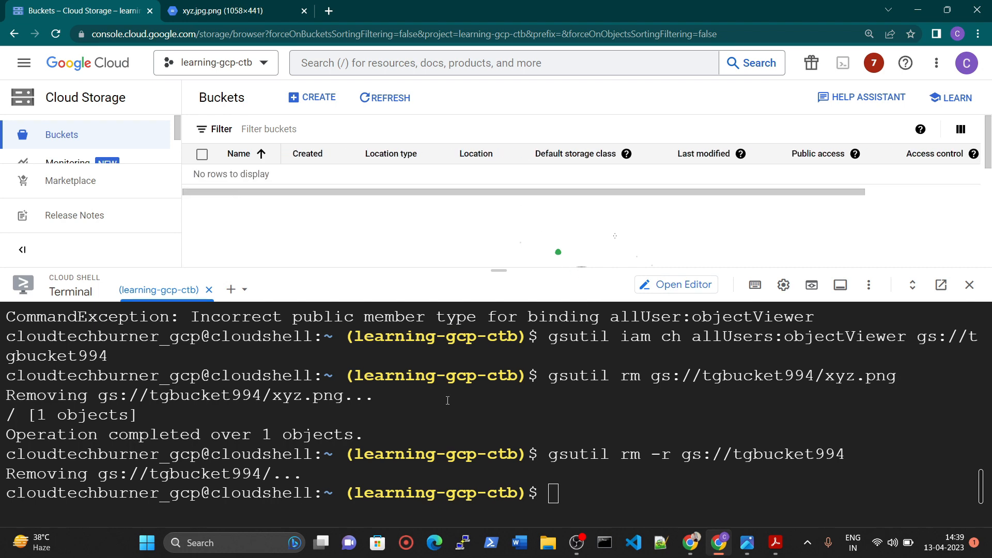
pyautogui.scroll(3, 560, 444)
pyautogui.scroll(-3, 557, 478)
pyautogui.click(969, 284)
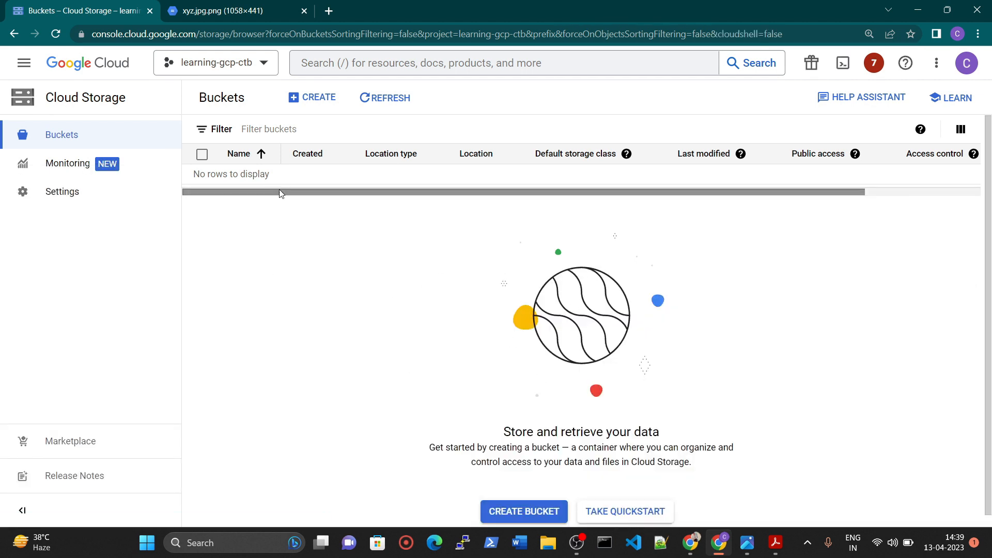
pyautogui.moveTo(282, 192); pyautogui.dragTo(662, 195)
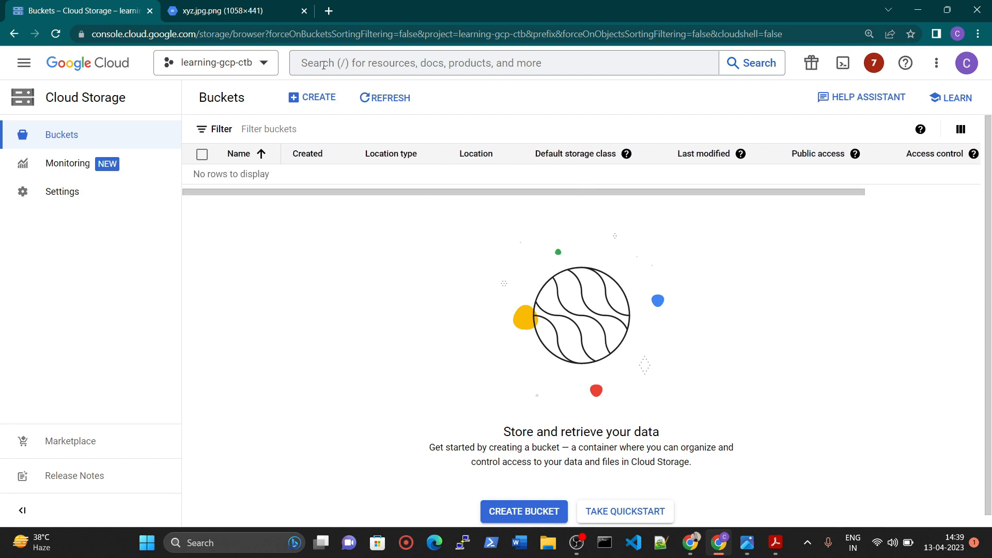
pyautogui.click(248, 11)
pyautogui.click(146, 6)
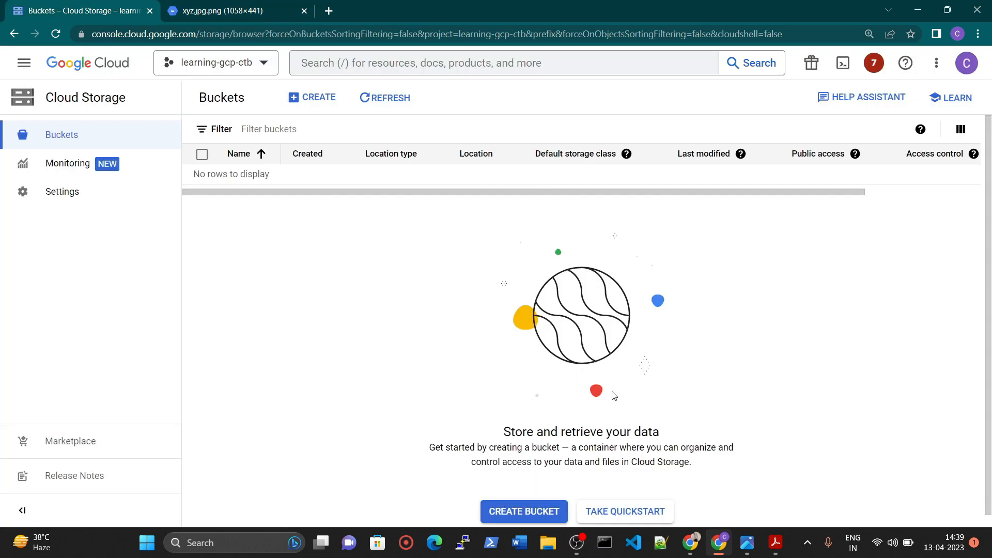